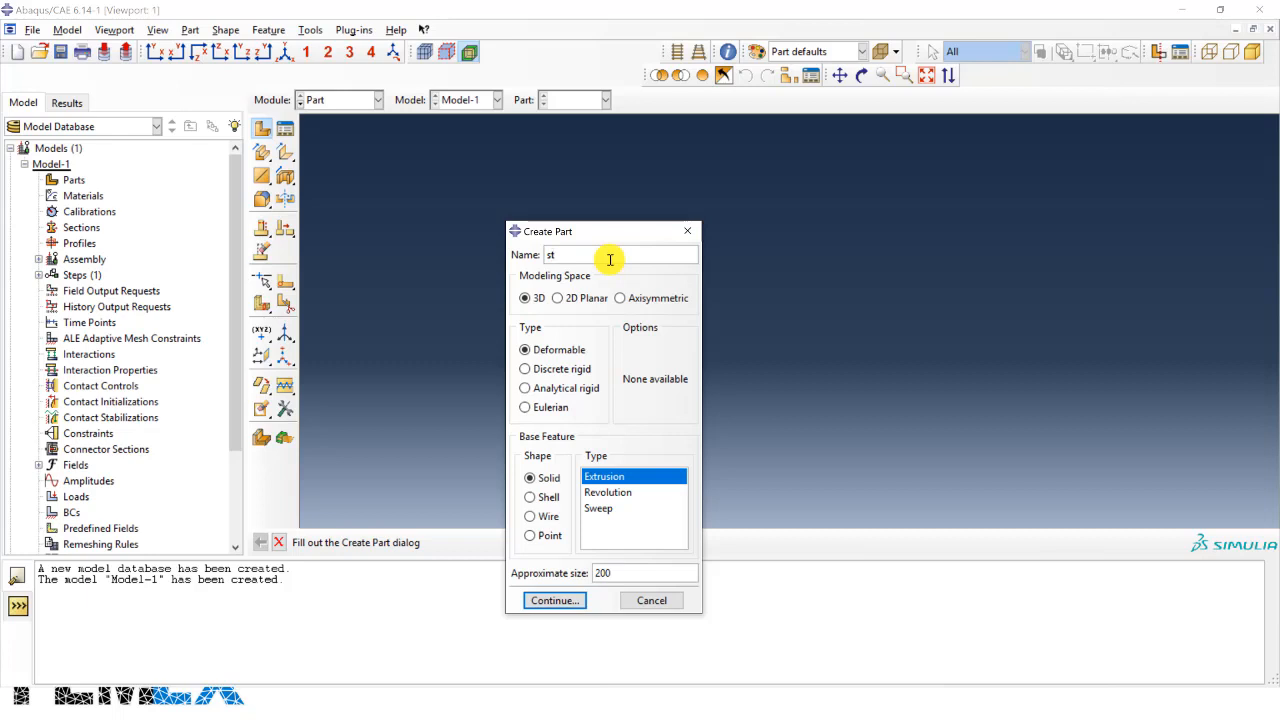
# Step: Create a 3D deformable solid extrusion part named steelbar with an approximate size of 1
pyautogui.write('teelbar')
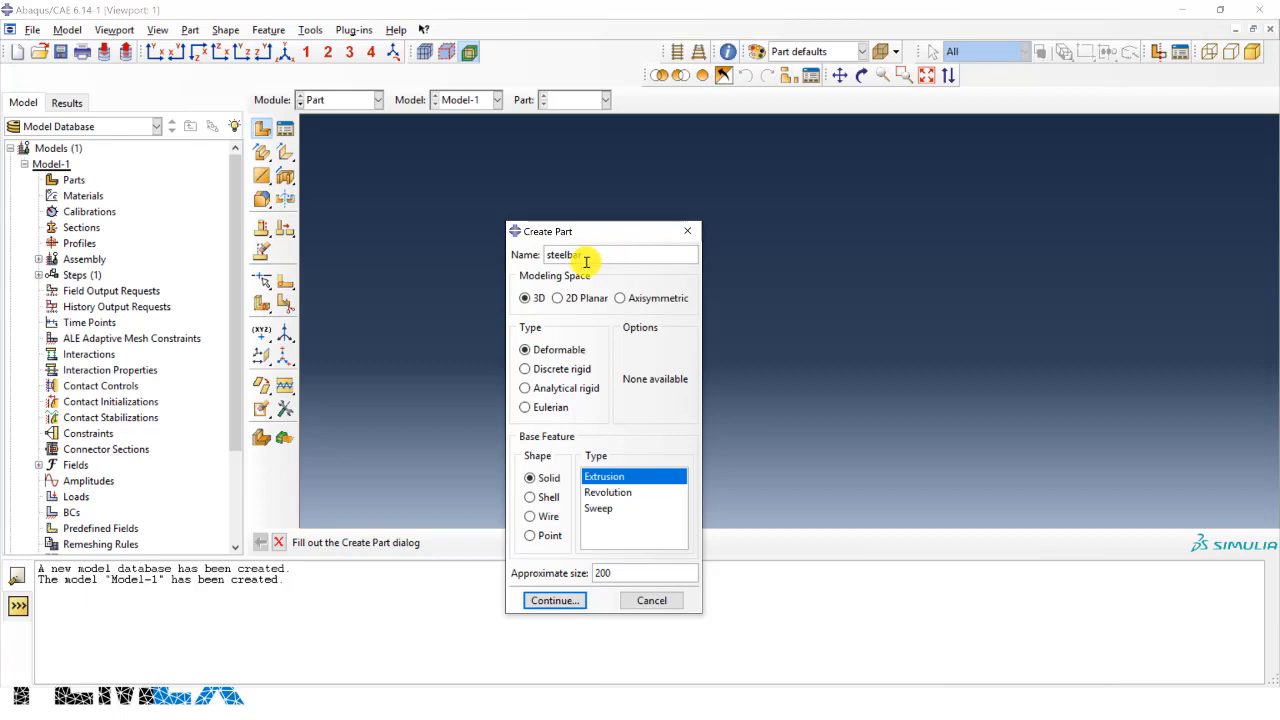
pyautogui.click(528, 298)
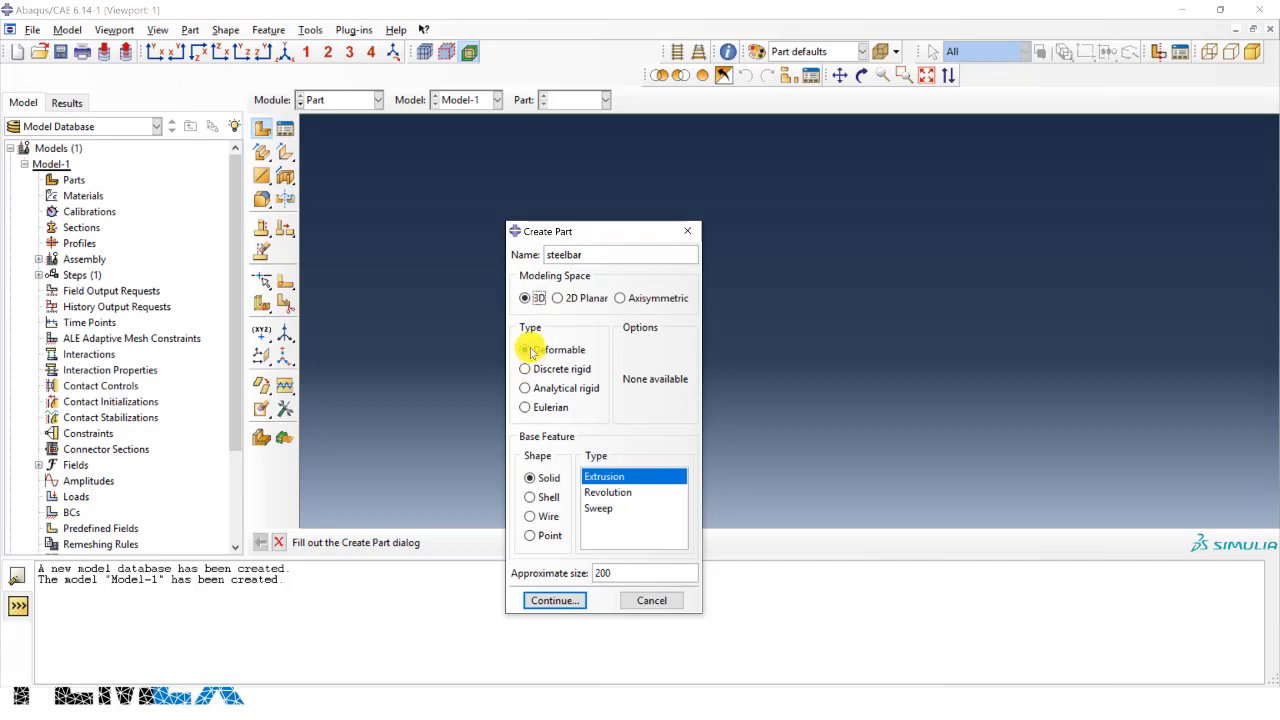
pyautogui.click(529, 350)
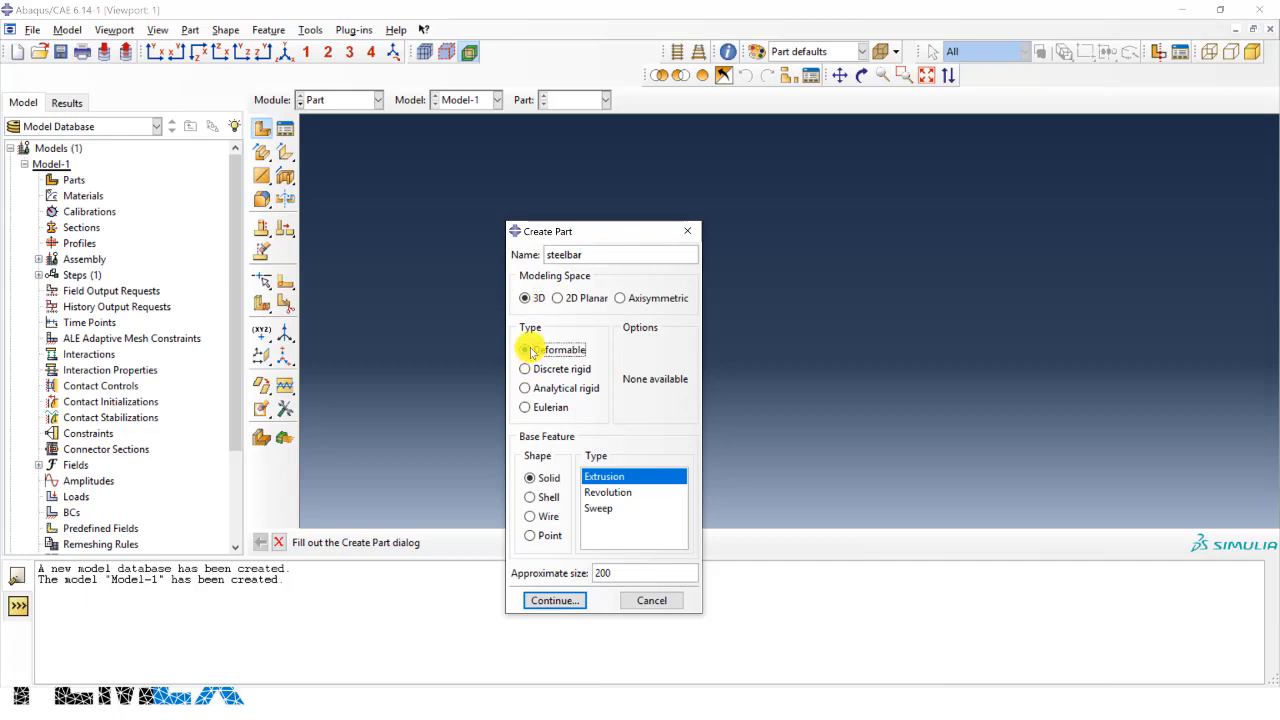
pyautogui.click(540, 480)
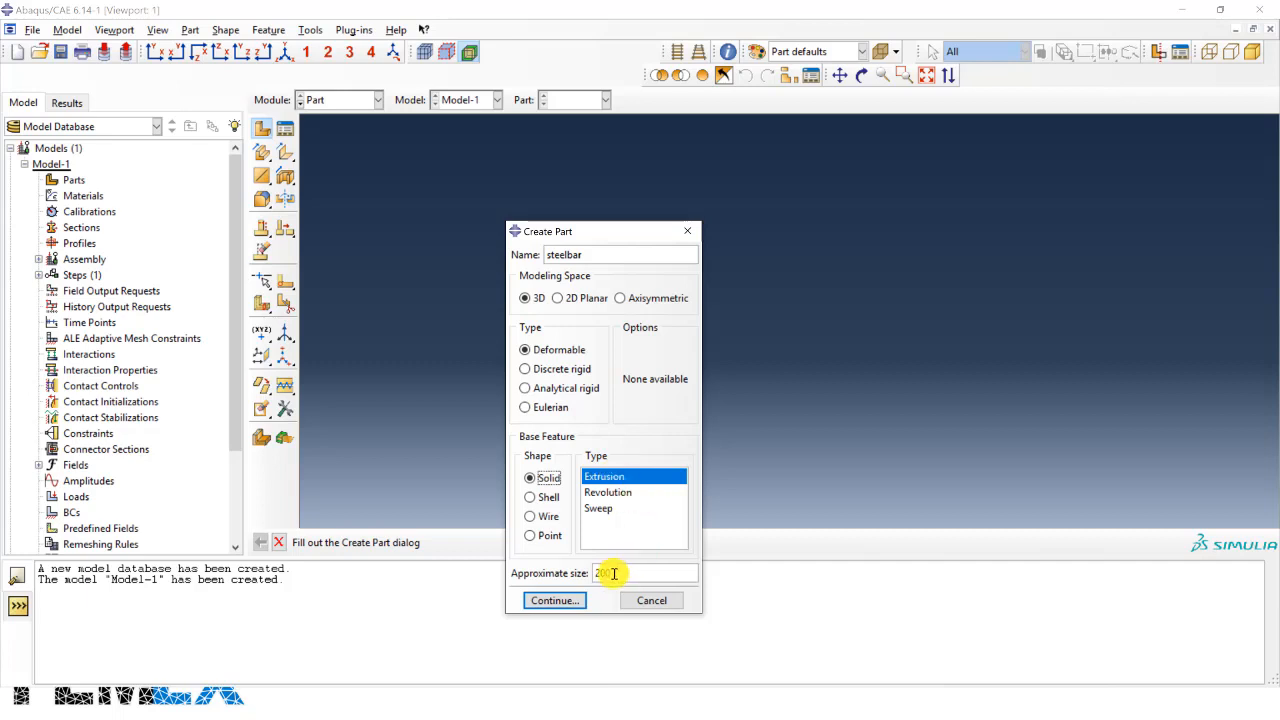
pyautogui.moveTo(612, 573); pyautogui.dragTo(581, 572)
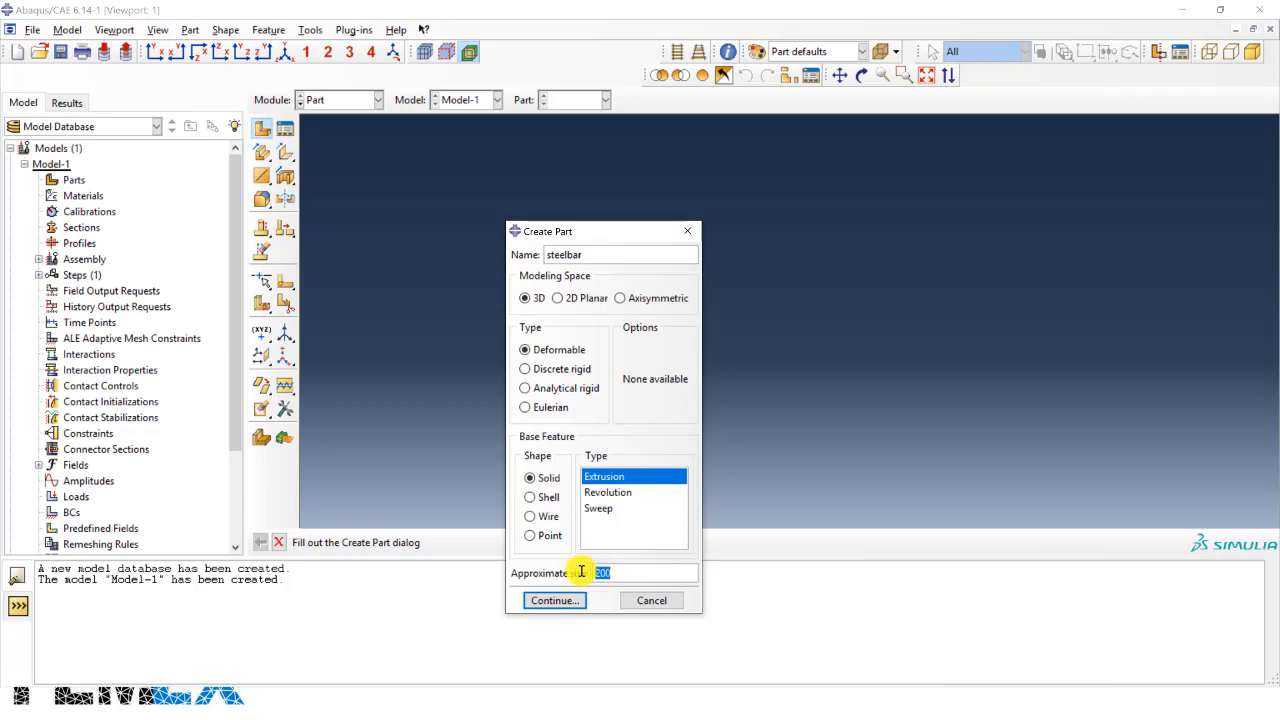
pyautogui.write('1')
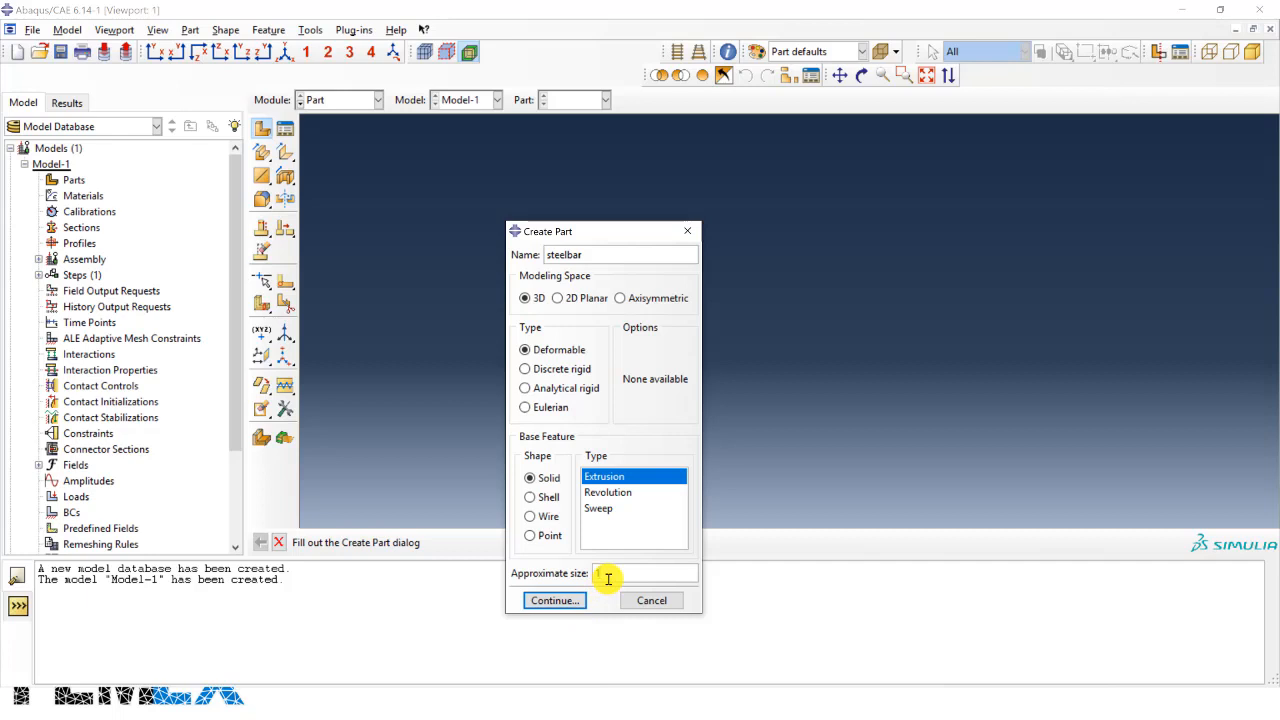
pyautogui.click(560, 600)
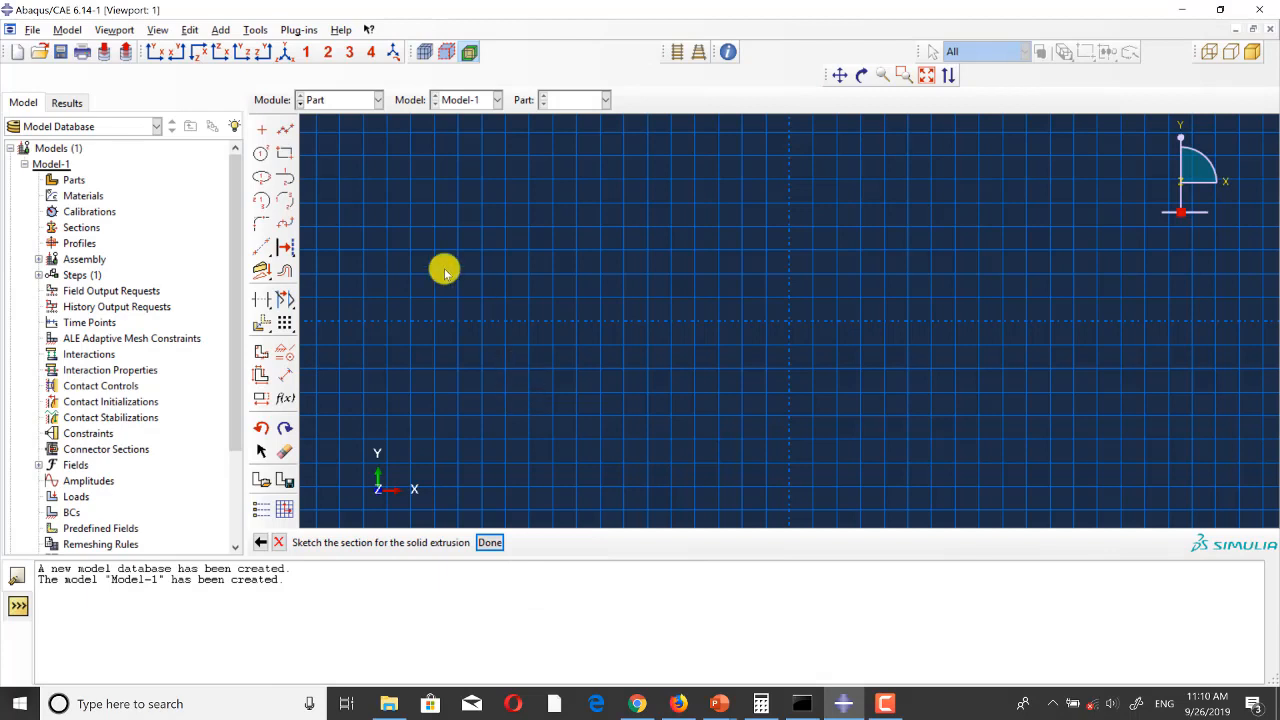
# Step: Place a sketch point at 0,0 and apply a Fixed constraint to it
pyautogui.click(263, 128)
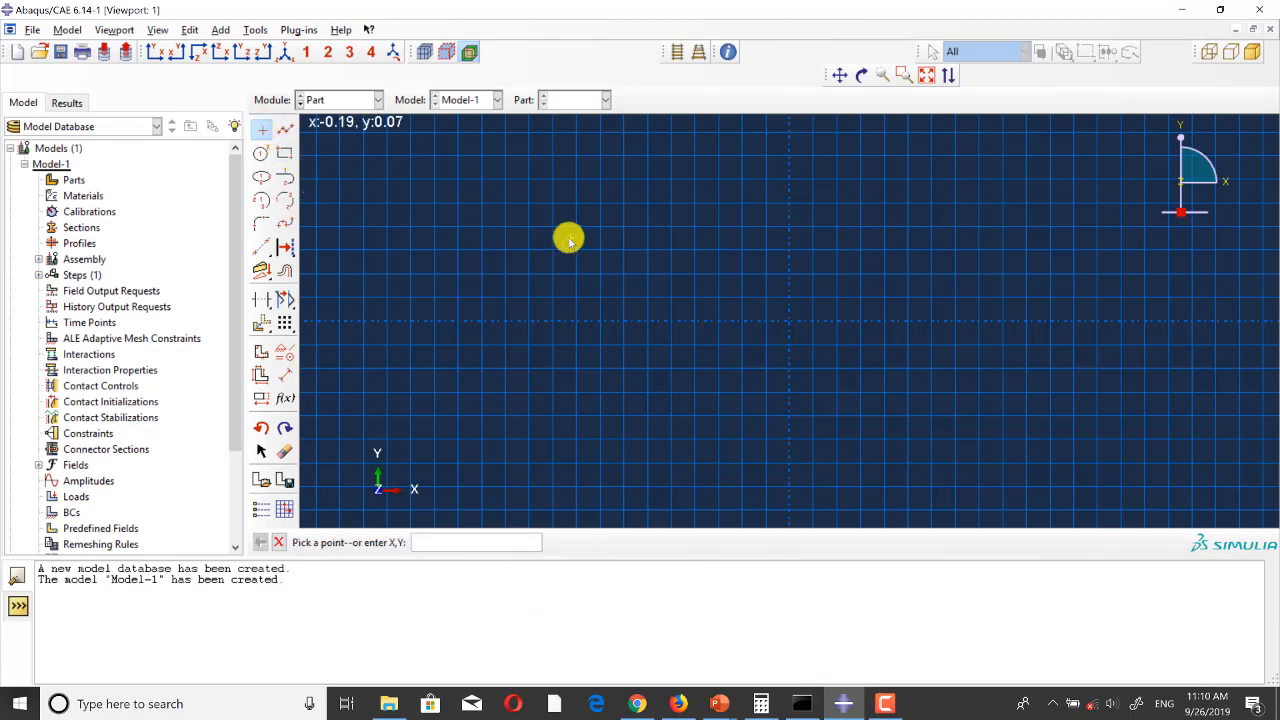
pyautogui.write('0,0')
pyautogui.press('Return')
pyautogui.press('Escape')
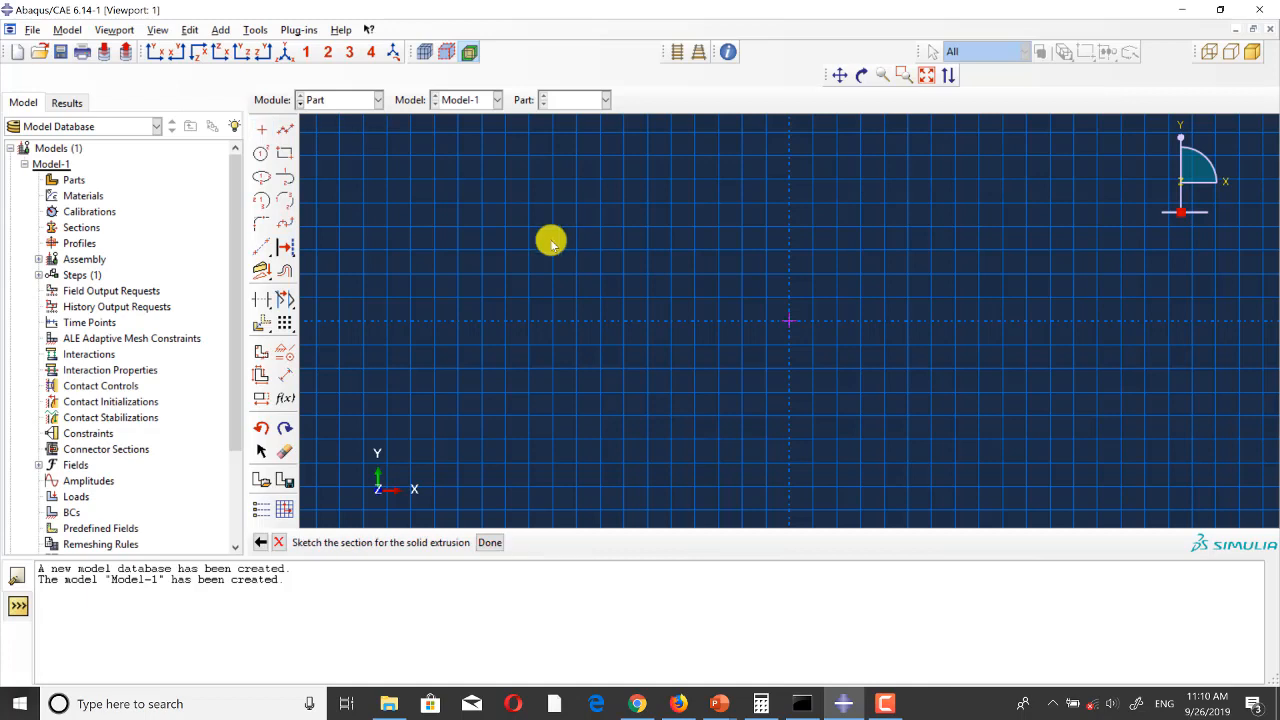
pyautogui.click(285, 353)
pyautogui.click(437, 248)
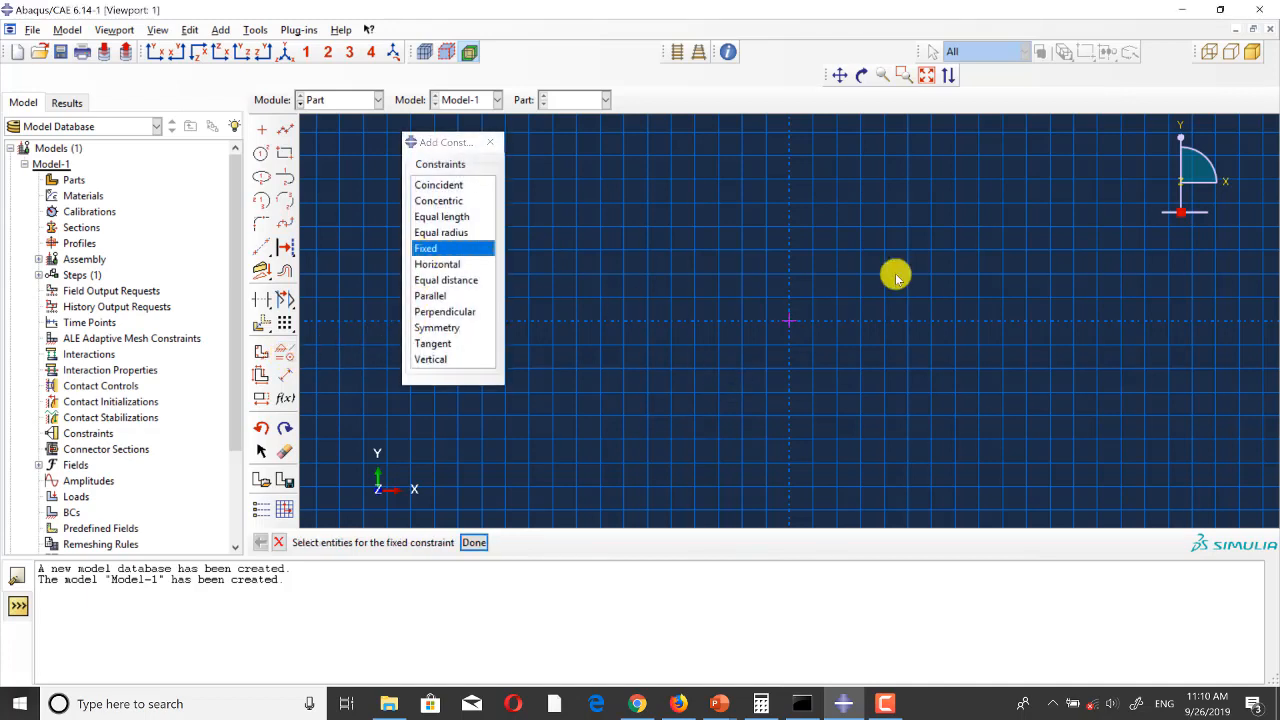
pyautogui.click(489, 142)
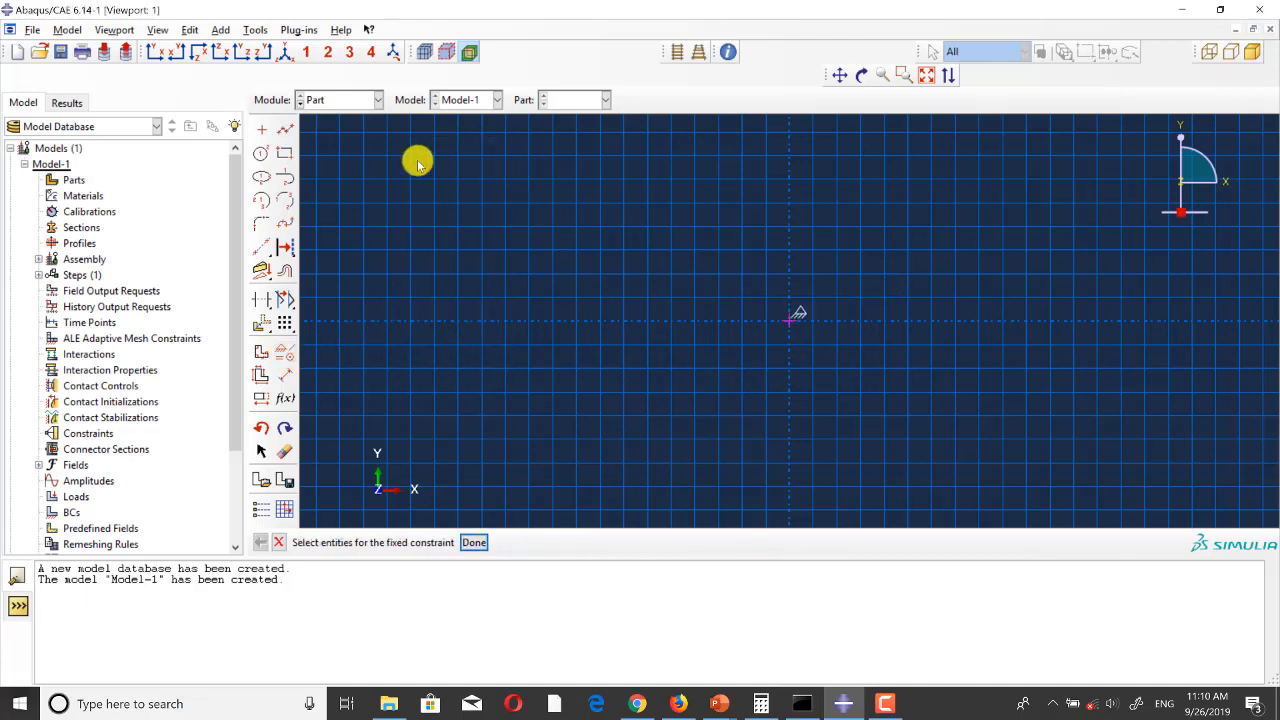
# Step: Sketch a rectangle about 0.15 wide and 0.12 high with its lower-left corner on the fixed origin point
pyautogui.click(285, 153)
pyautogui.click(790, 320)
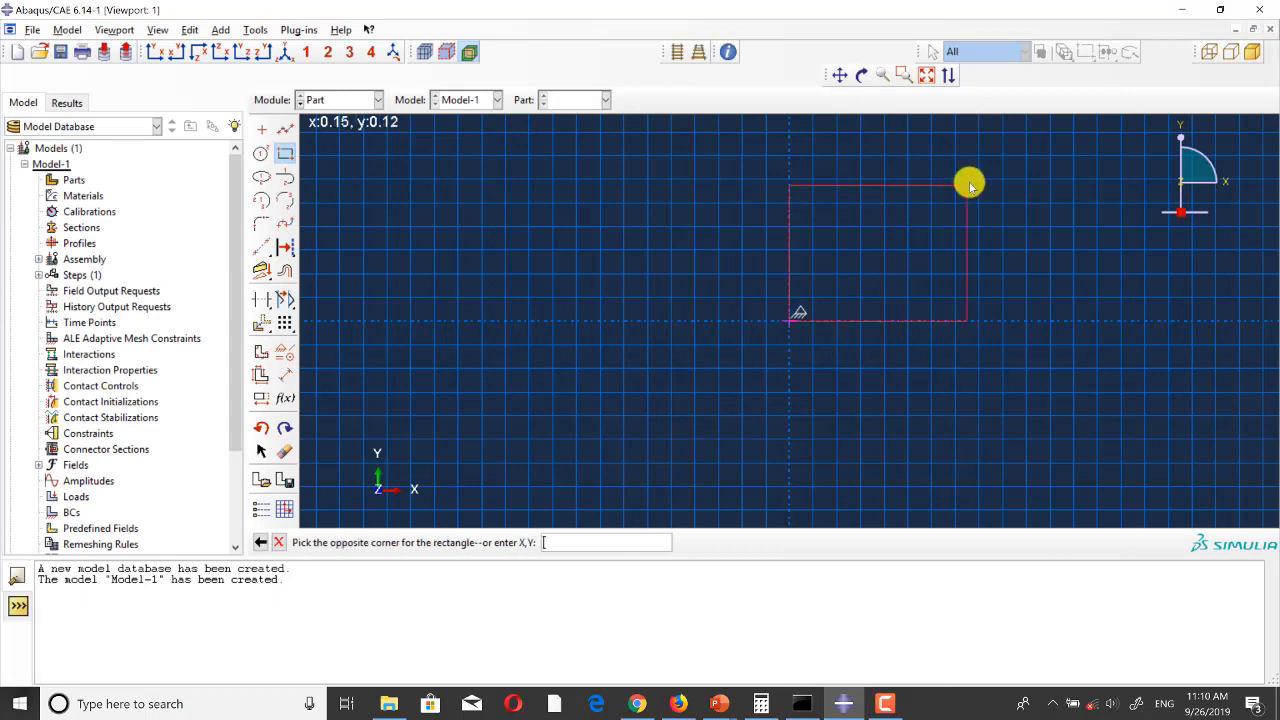
pyautogui.click(962, 184)
pyautogui.press('Escape')
# Step: Dimension the rectangle's left edge and bottom edge to 0.1 each
pyautogui.click(285, 374)
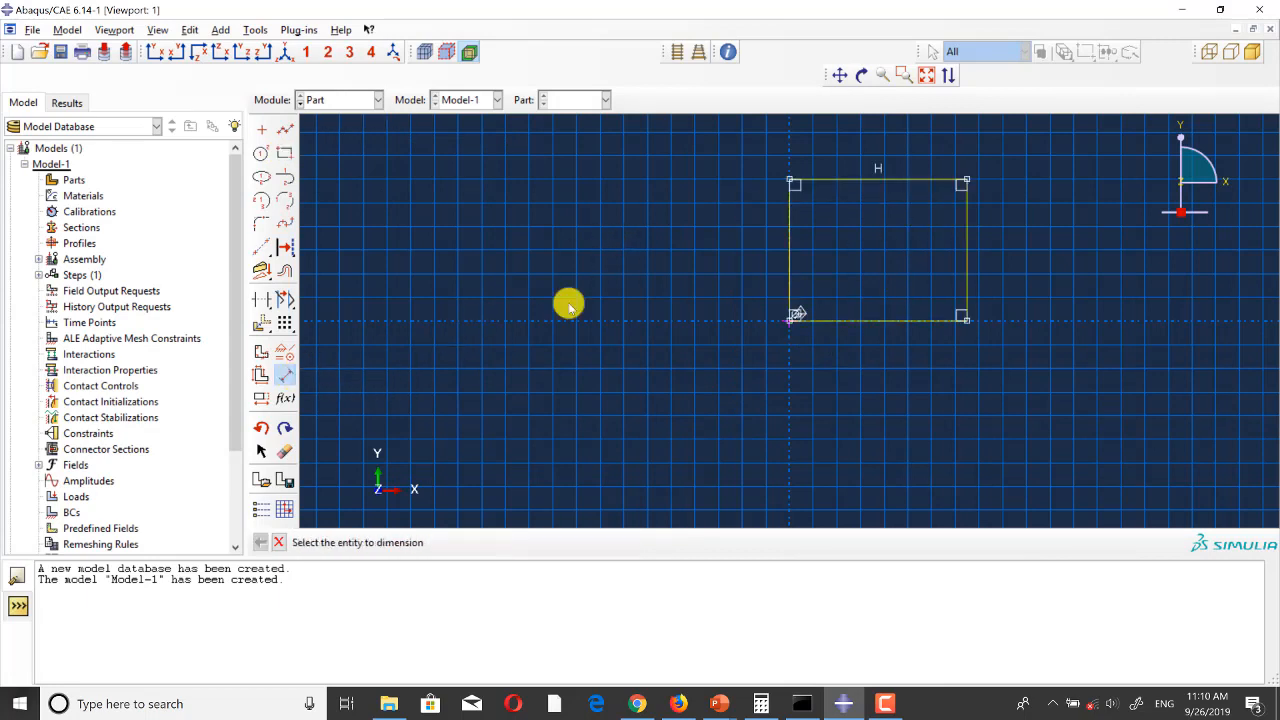
pyautogui.click(790, 257)
pyautogui.click(676, 262)
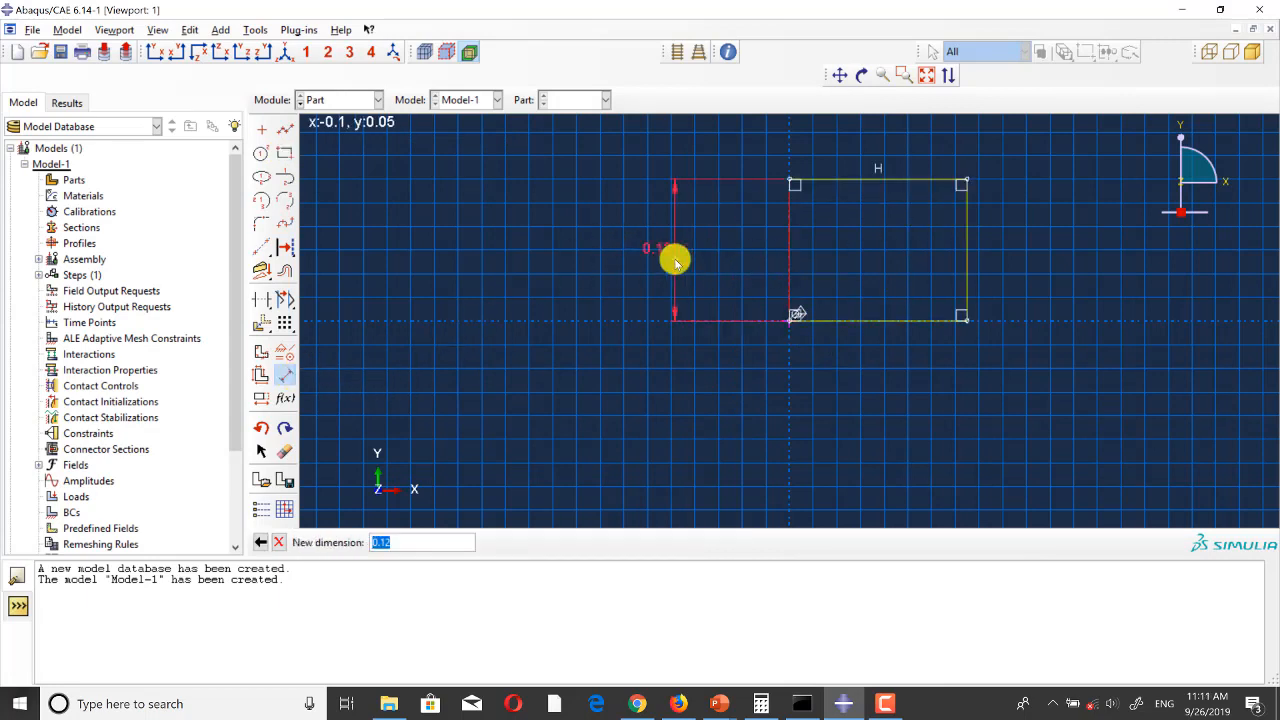
pyautogui.write('0.1')
pyautogui.press('Return')
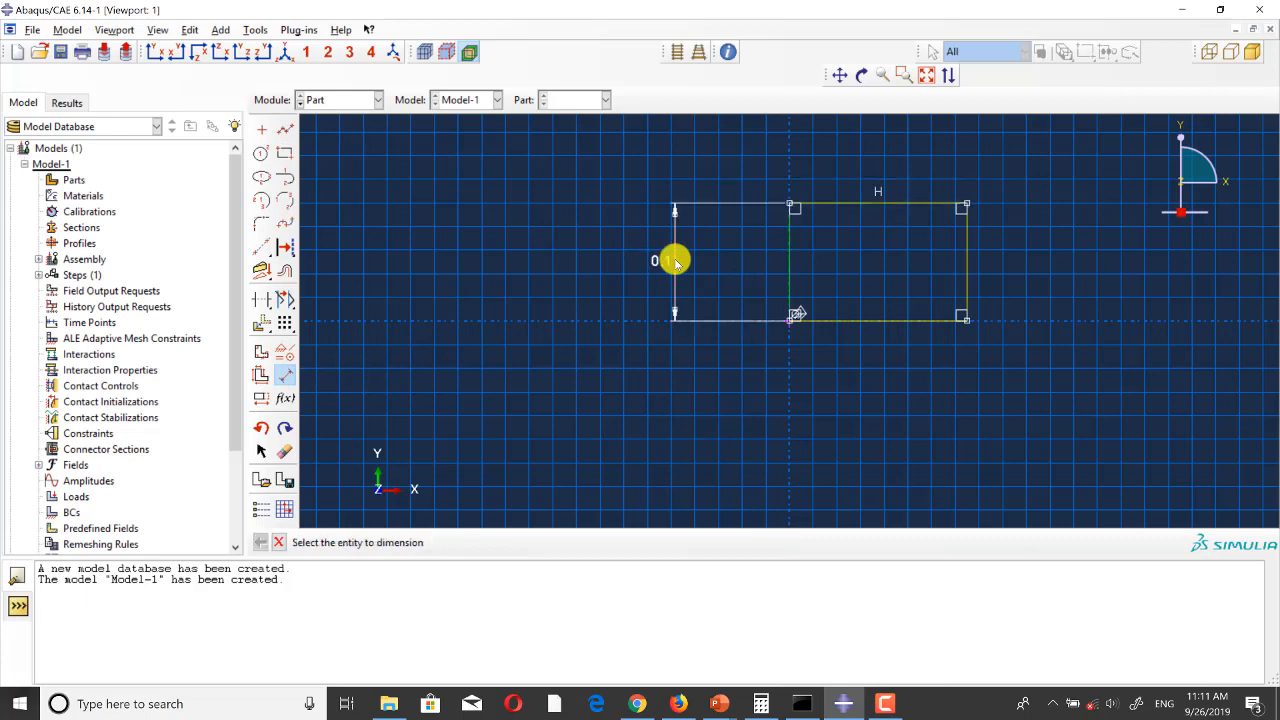
pyautogui.click(891, 321)
pyautogui.click(891, 421)
pyautogui.write('0.1')
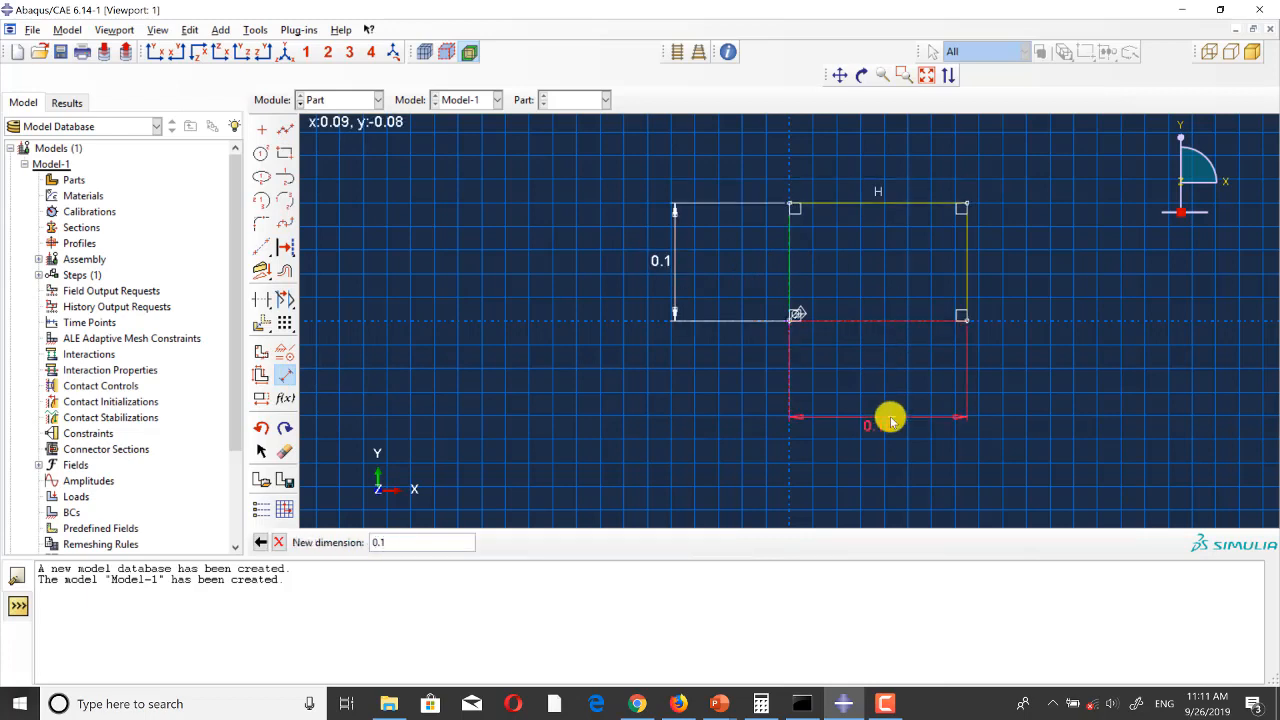
pyautogui.press('Return')
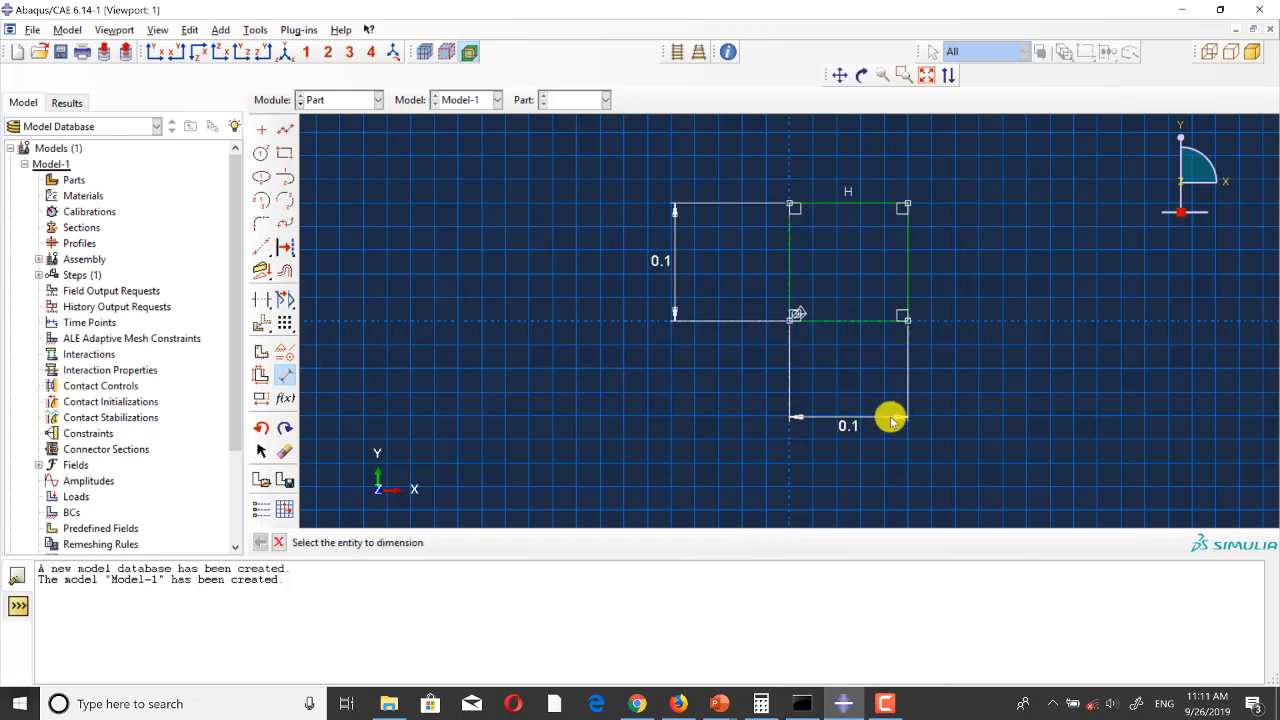
pyautogui.press('Escape')
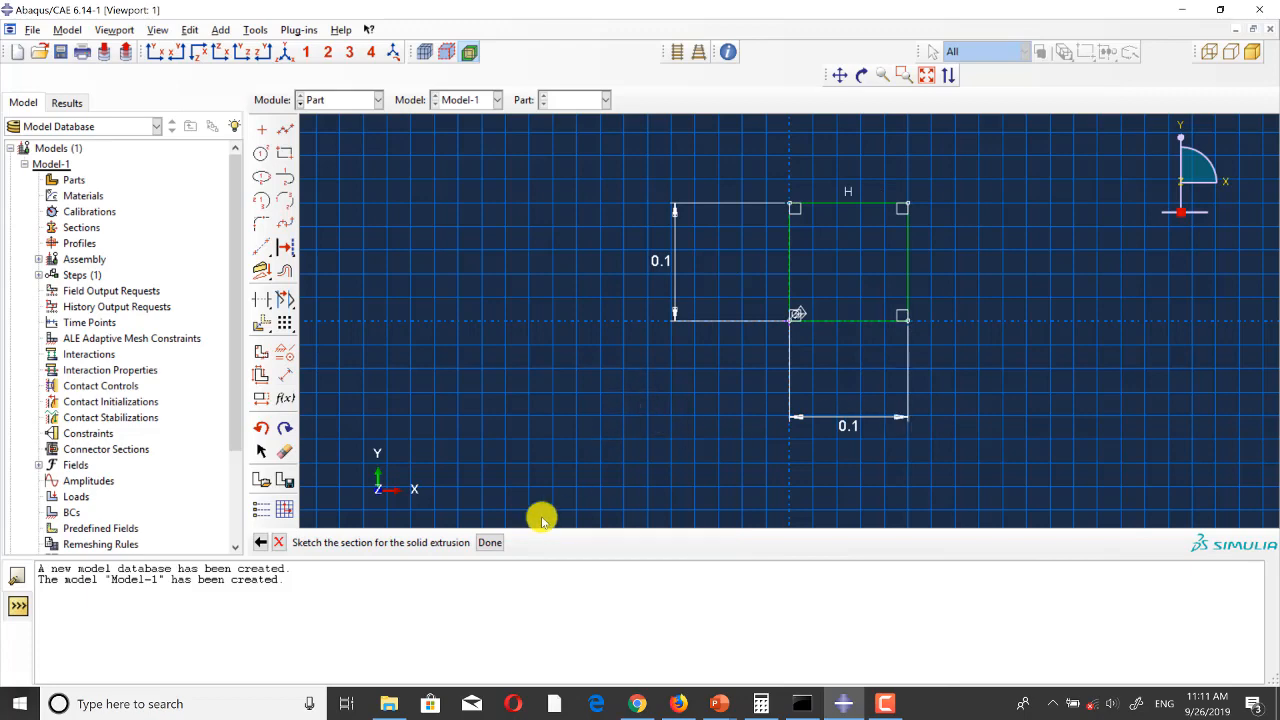
# Step: Finish the square section sketch and extrude it to a depth of 1
pyautogui.click(489, 542)
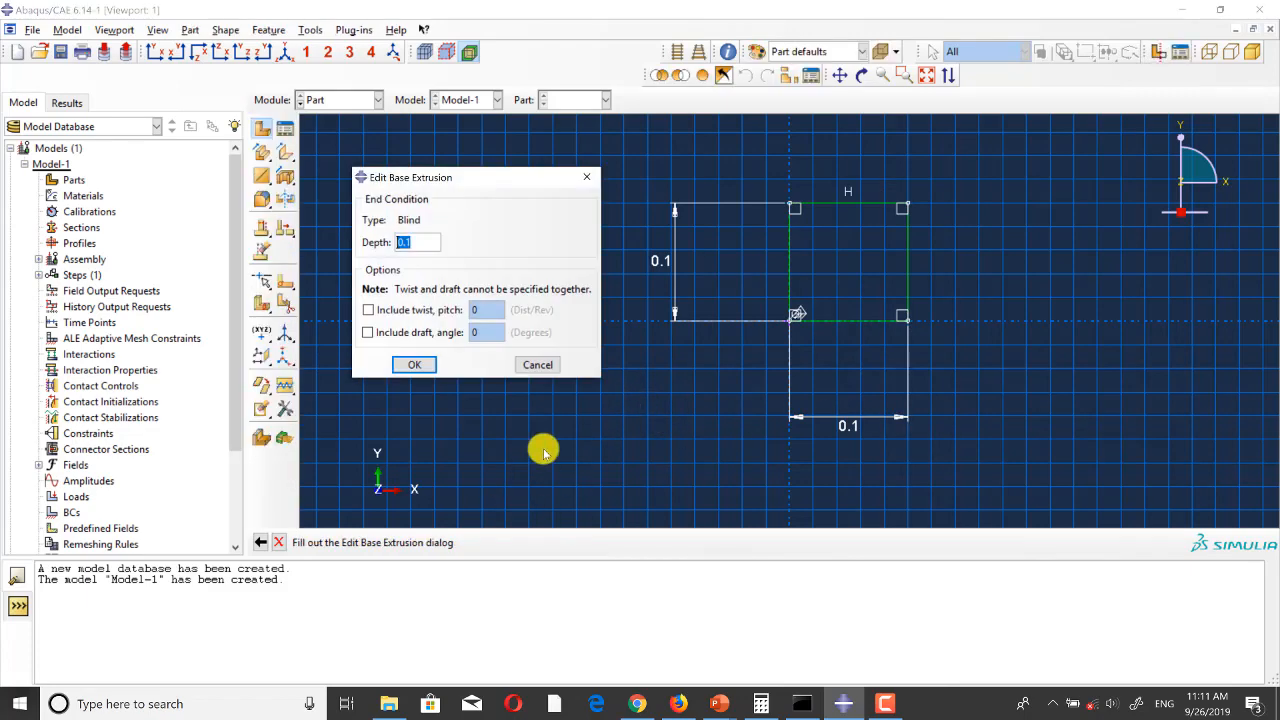
pyautogui.write('1')
pyautogui.click(415, 364)
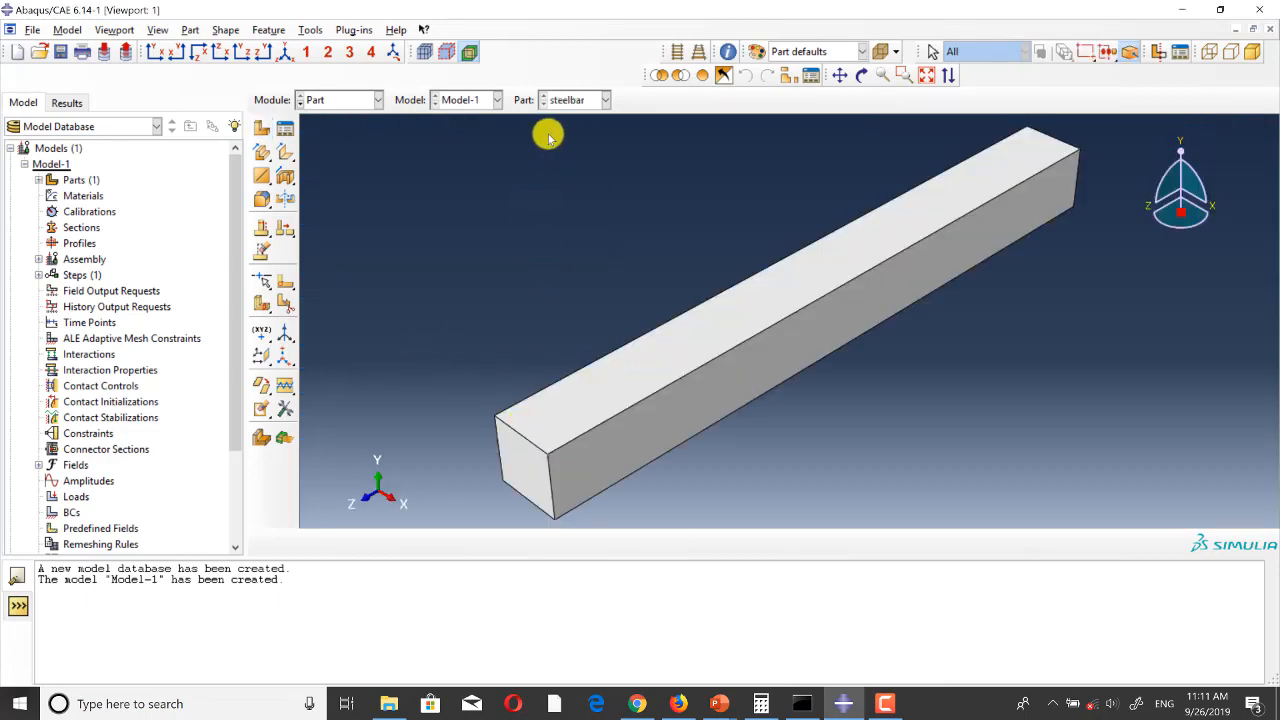
# Step: Create a 3D discrete rigid part named roller with a shell extrusion base feature and an approximate size of 1
pyautogui.click(261, 128)
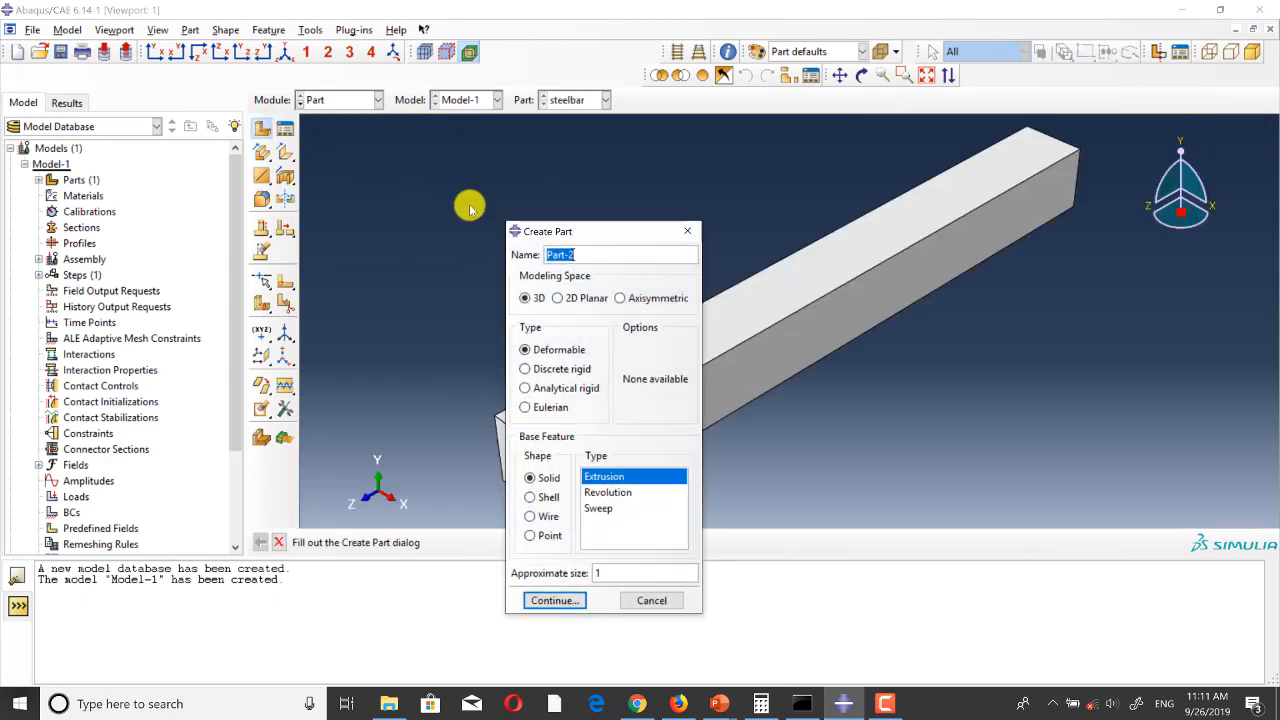
pyautogui.write('roller')
pyautogui.click(527, 369)
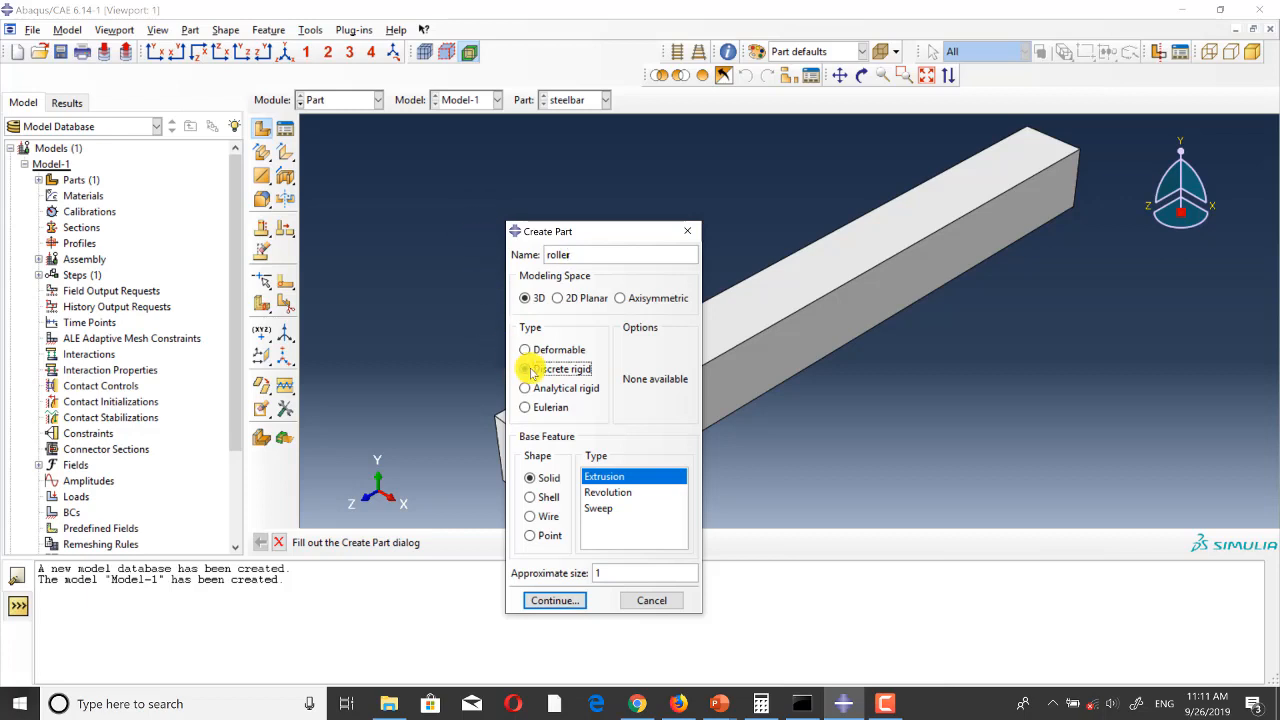
pyautogui.click(531, 498)
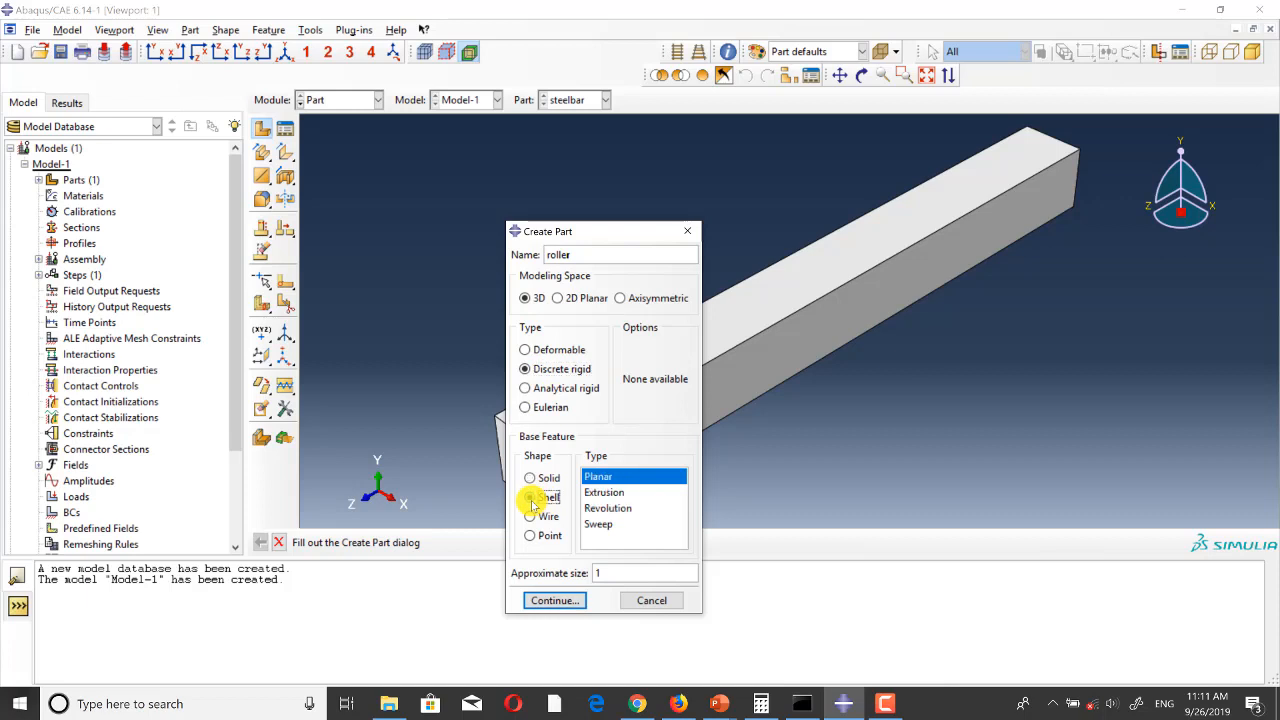
pyautogui.click(612, 493)
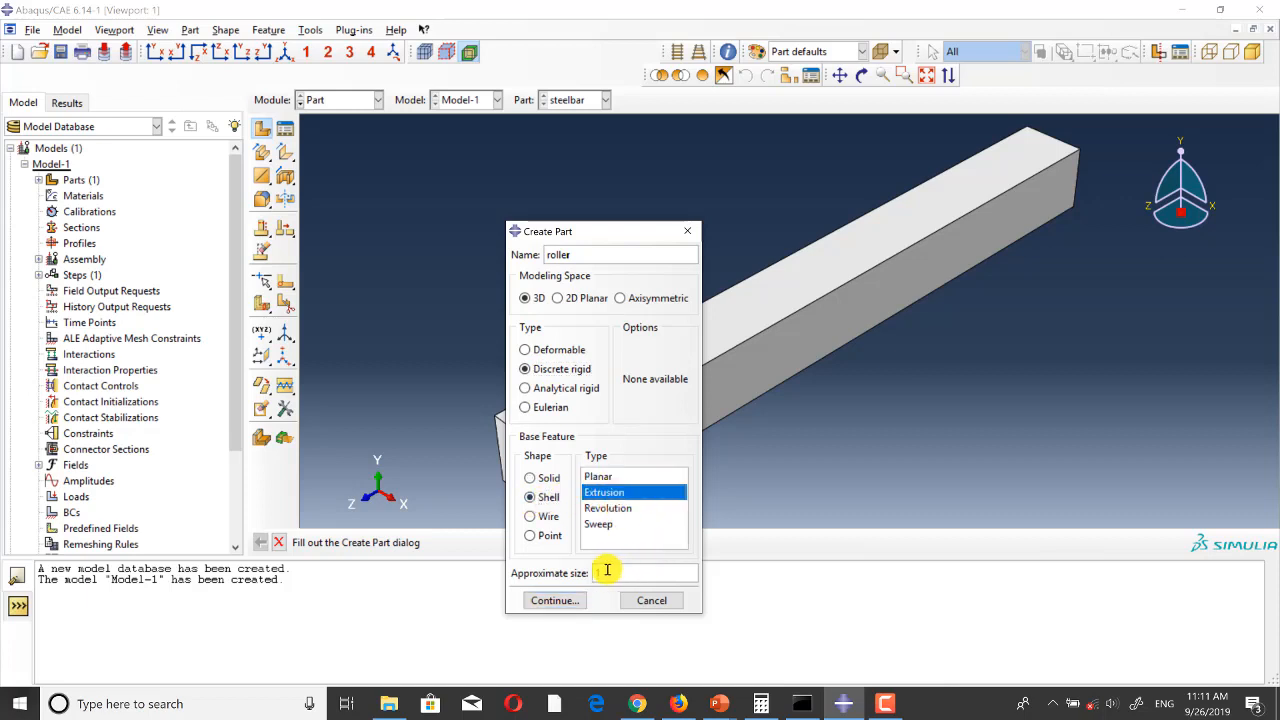
pyautogui.write('1')
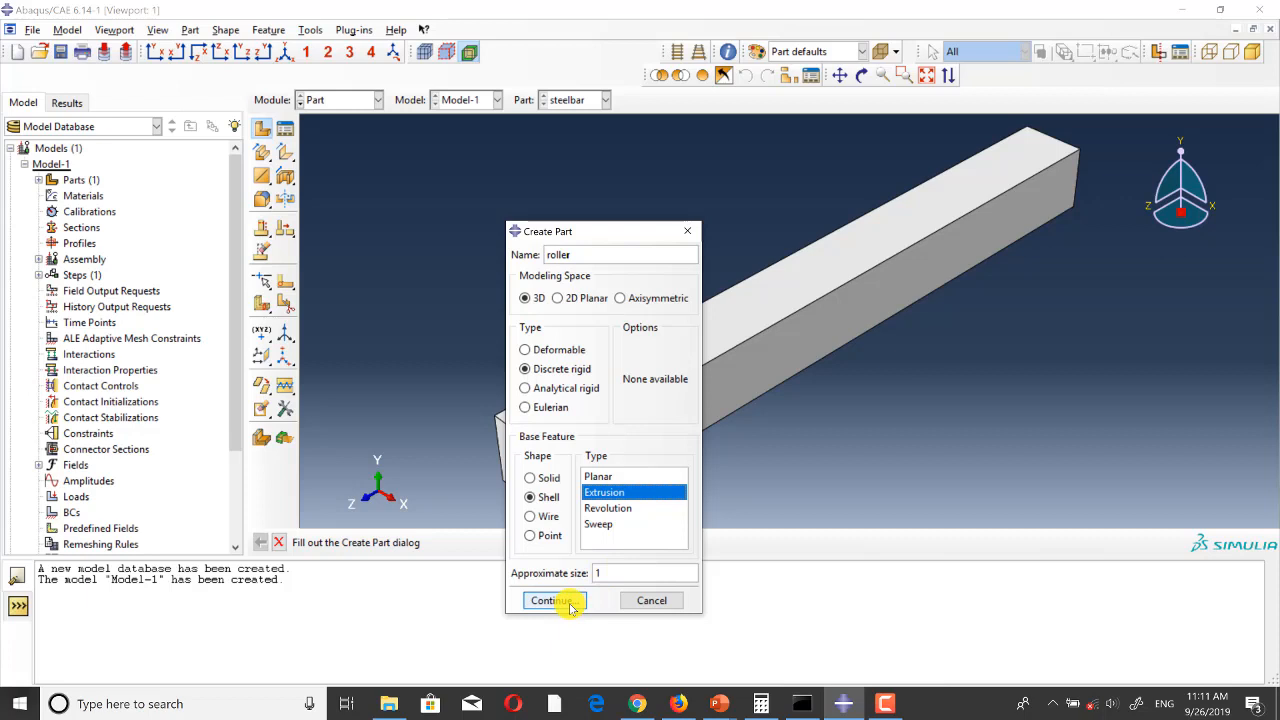
pyautogui.click(551, 601)
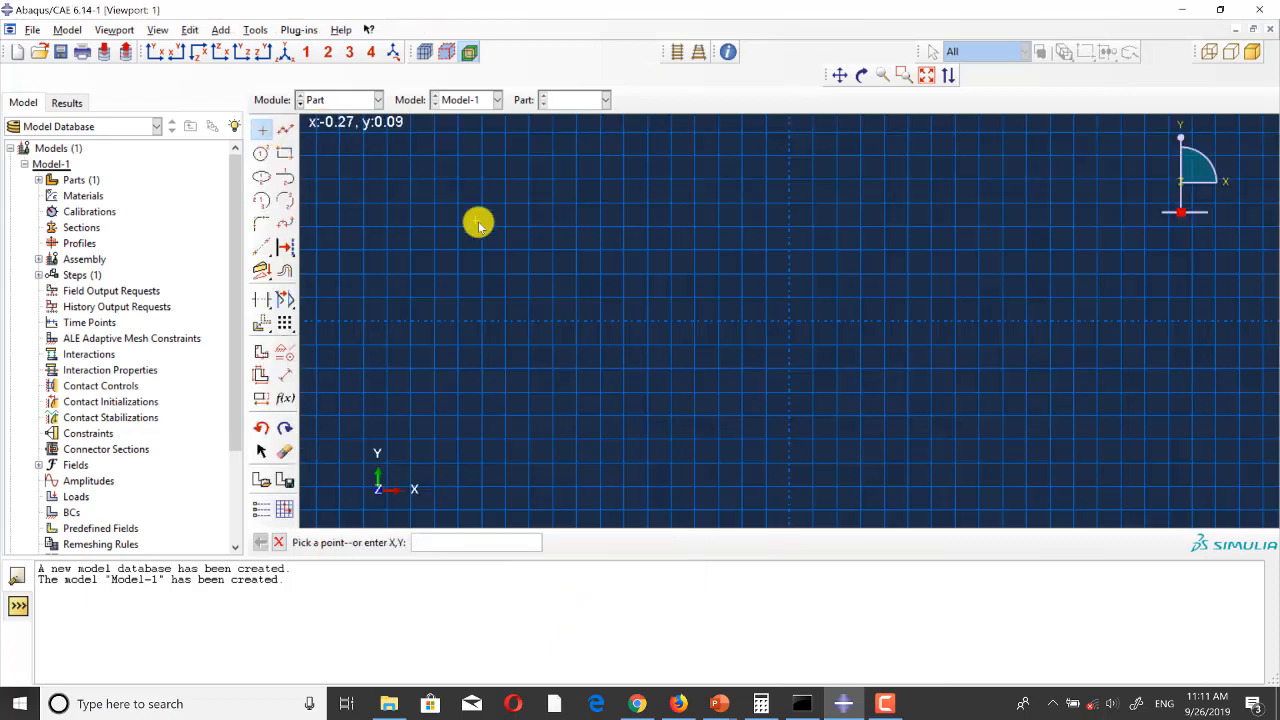
# Step: Add a point at 0,0 in the roller sketch and constrain it as Fixed
pyautogui.write('0,0')
pyautogui.press('Return')
pyautogui.press('Escape')
pyautogui.click(285, 350)
pyautogui.click(426, 248)
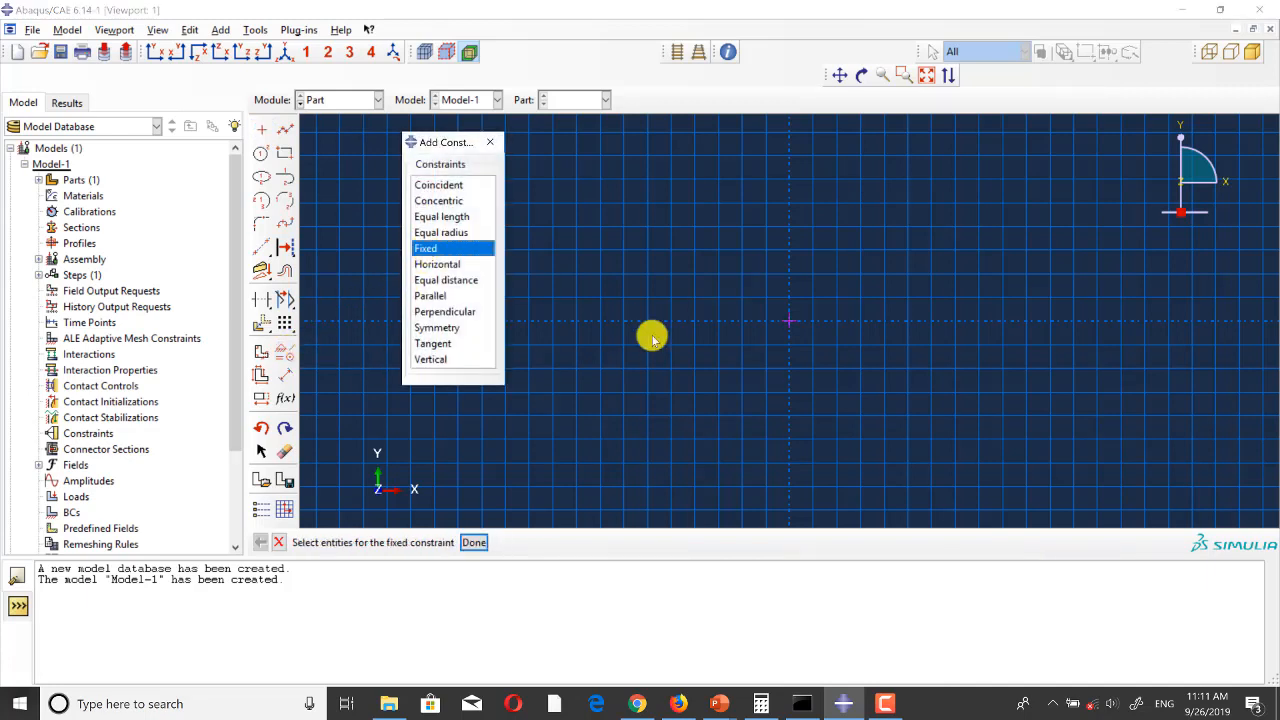
pyautogui.moveTo(868, 272); pyautogui.dragTo(658, 357)
pyautogui.click(474, 542)
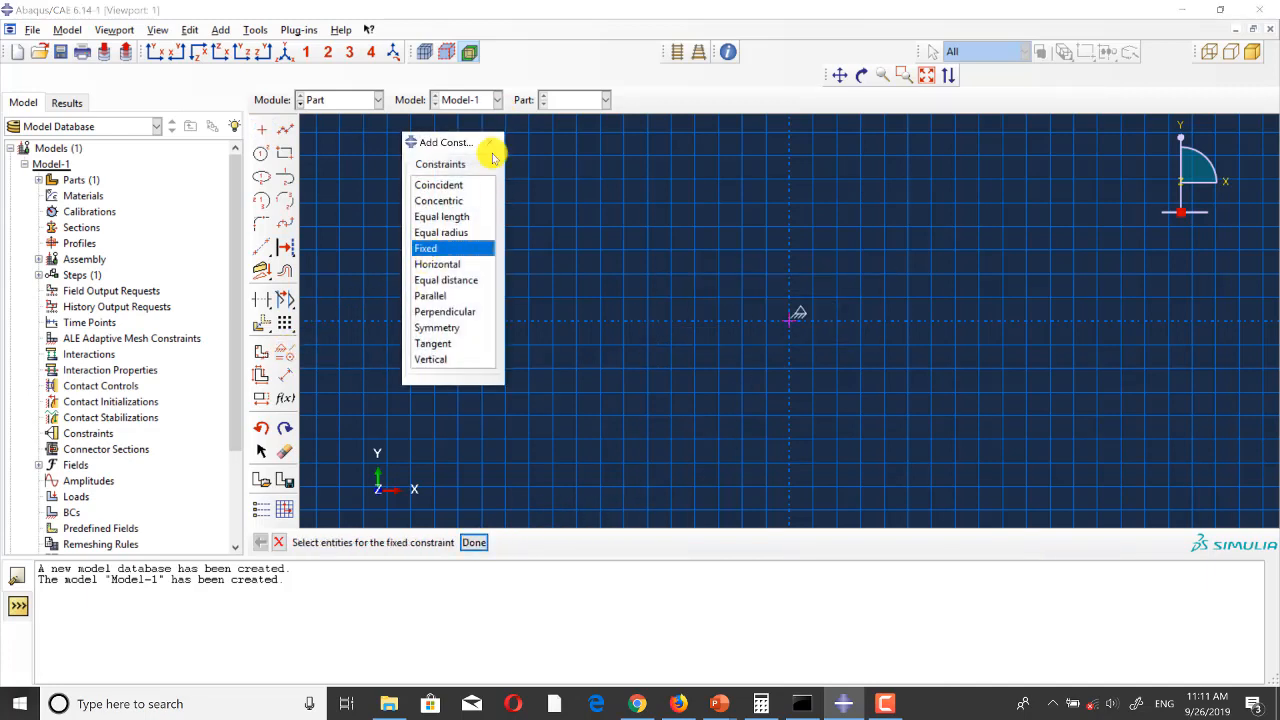
pyautogui.click(489, 142)
# Step: Sketch a circle centred on the fixed origin point for the roller section
pyautogui.click(261, 152)
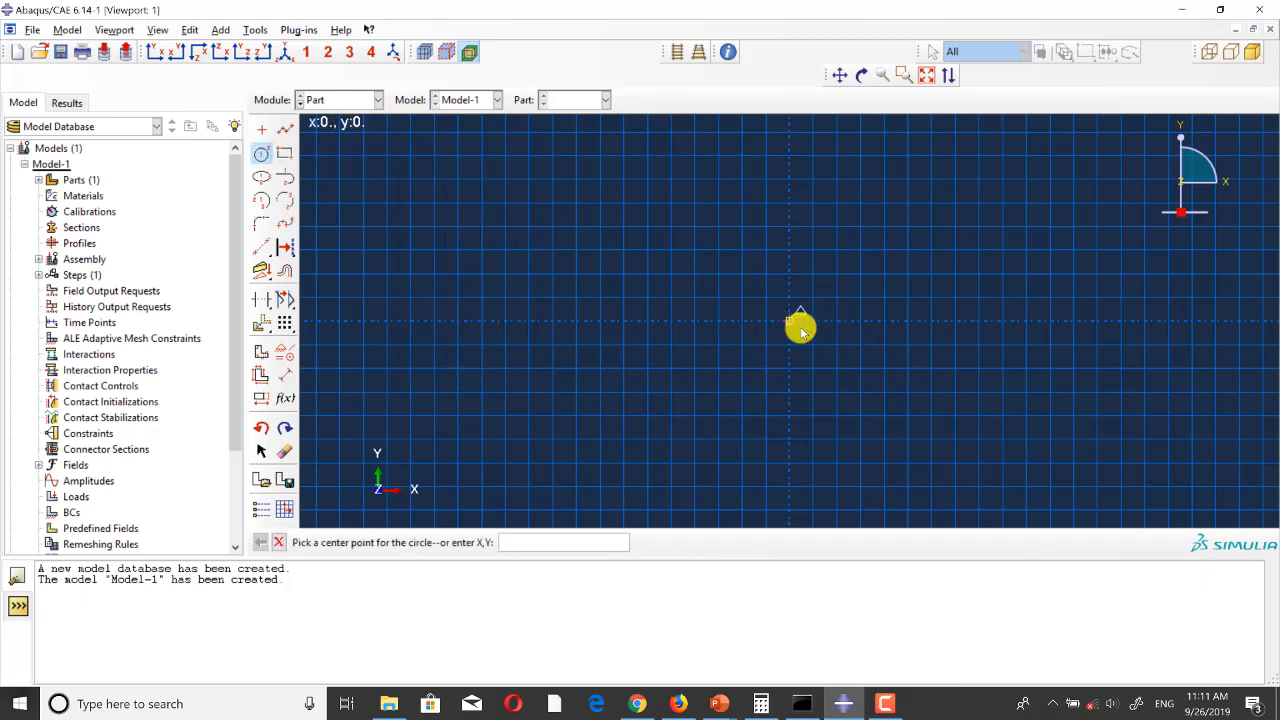
pyautogui.click(791, 320)
pyautogui.click(907, 263)
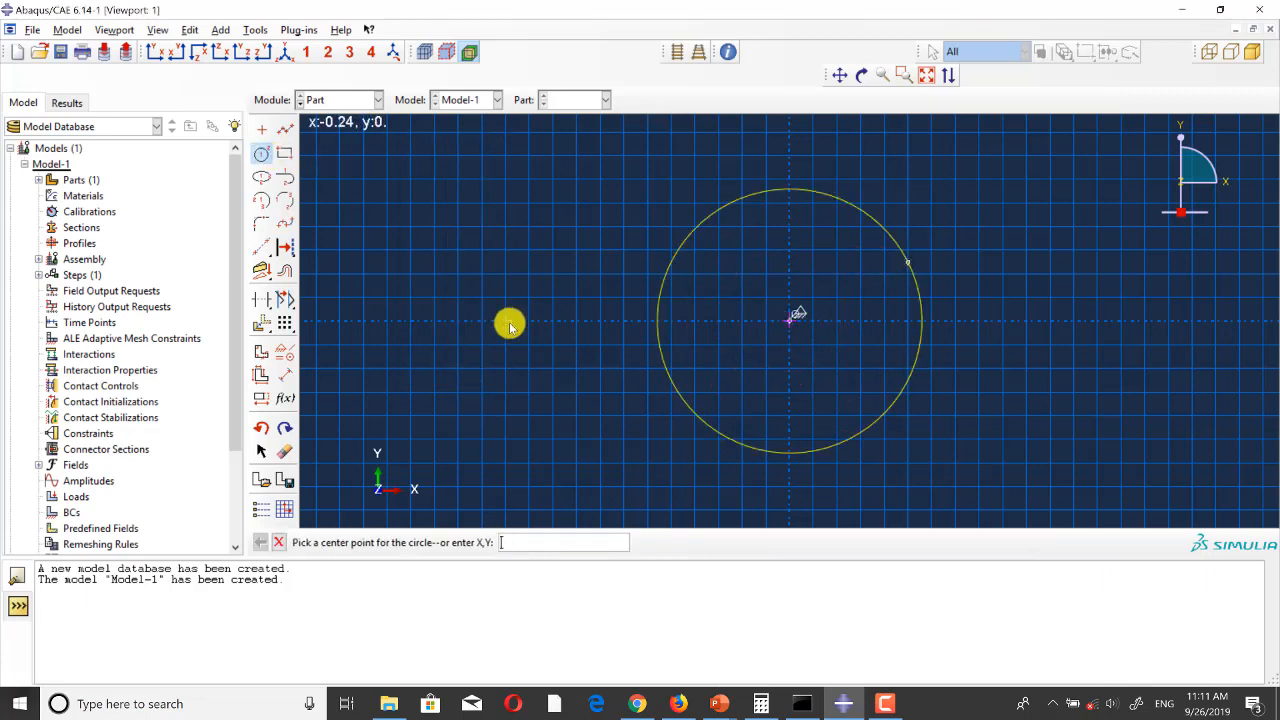
pyautogui.press('Escape')
# Step: Dimension the circle's radius to 0.05 and extrude the finished section as the roller shell
pyautogui.click(285, 374)
pyautogui.click(684, 404)
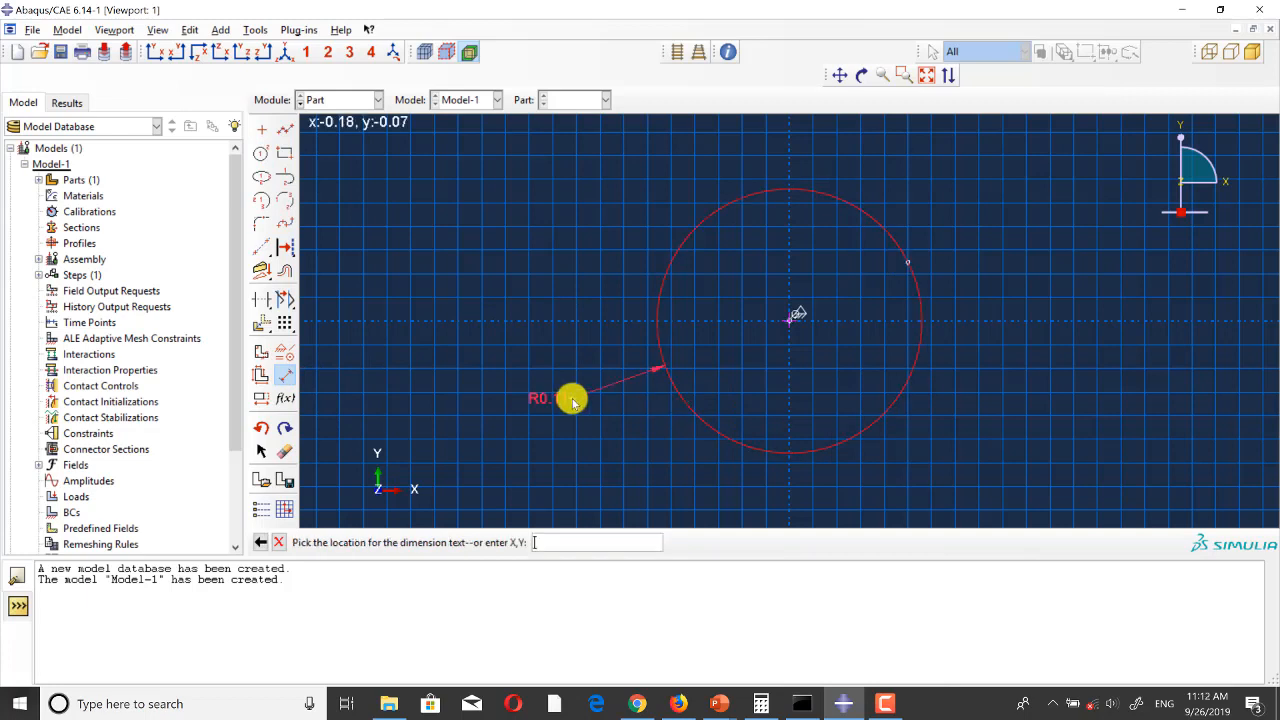
pyautogui.click(572, 400)
pyautogui.write('0.05')
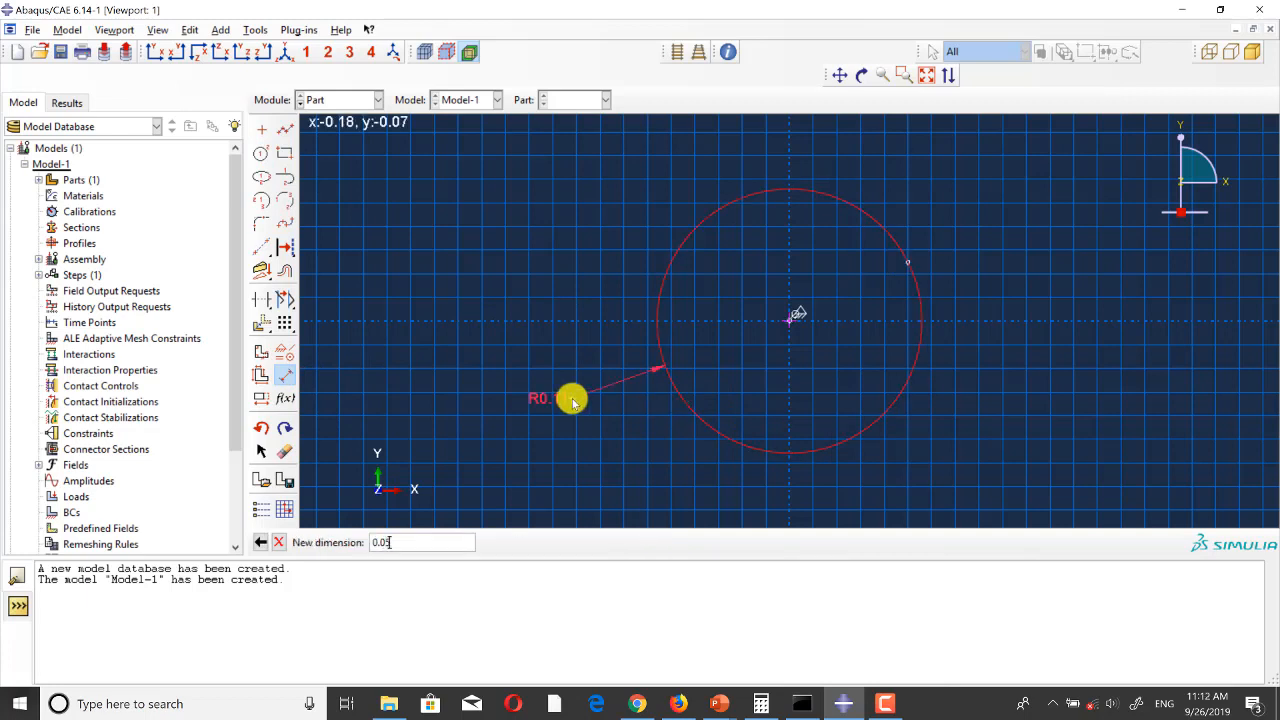
pyautogui.press('Return')
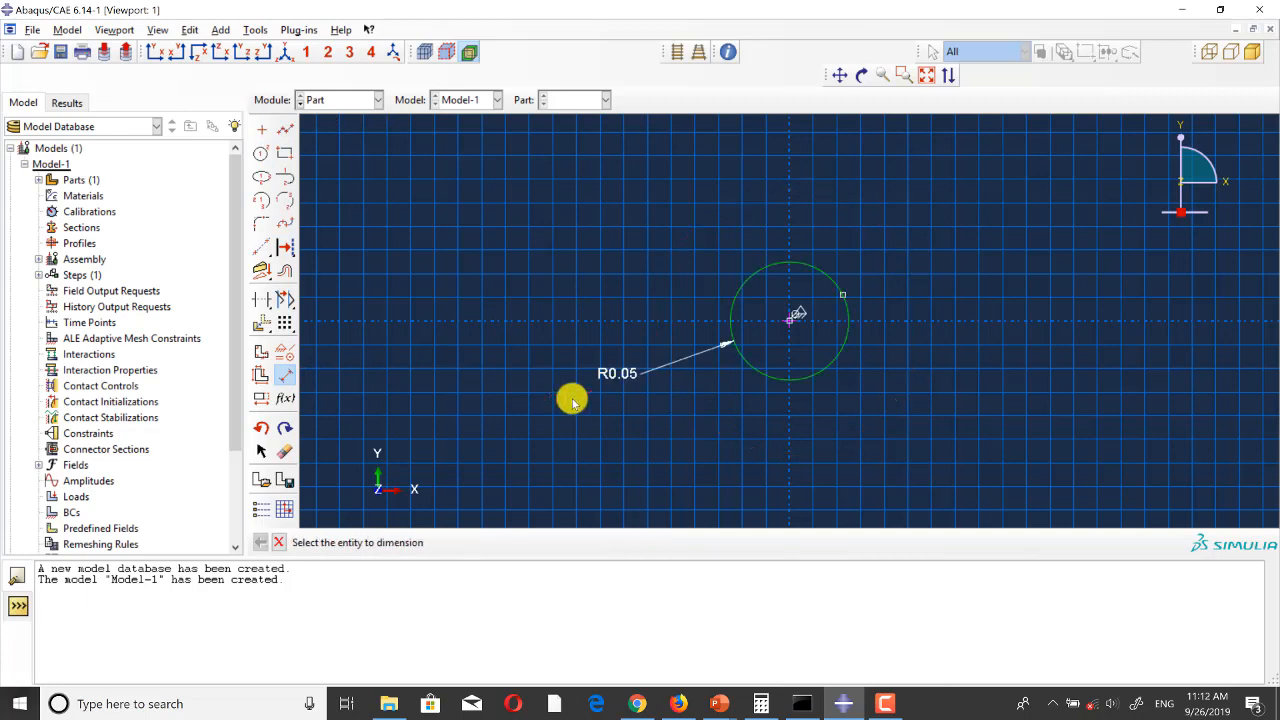
pyautogui.press('Escape')
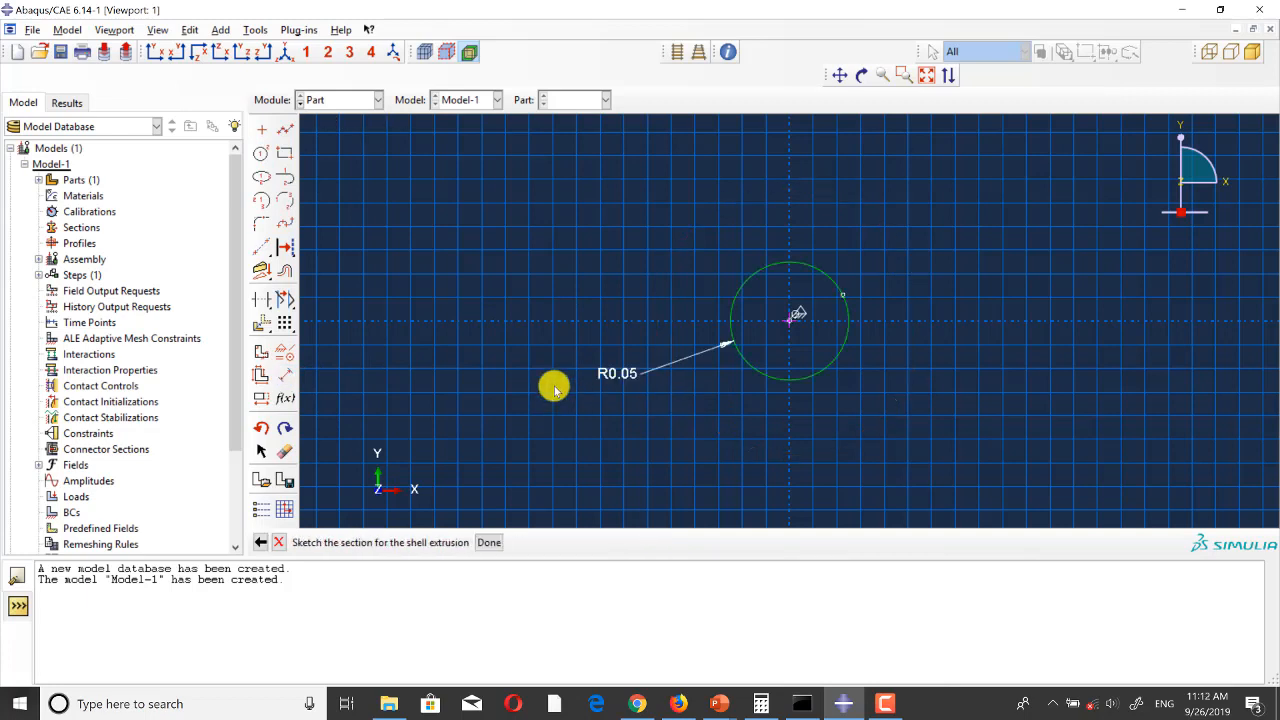
pyautogui.click(489, 543)
pyautogui.press('Return')
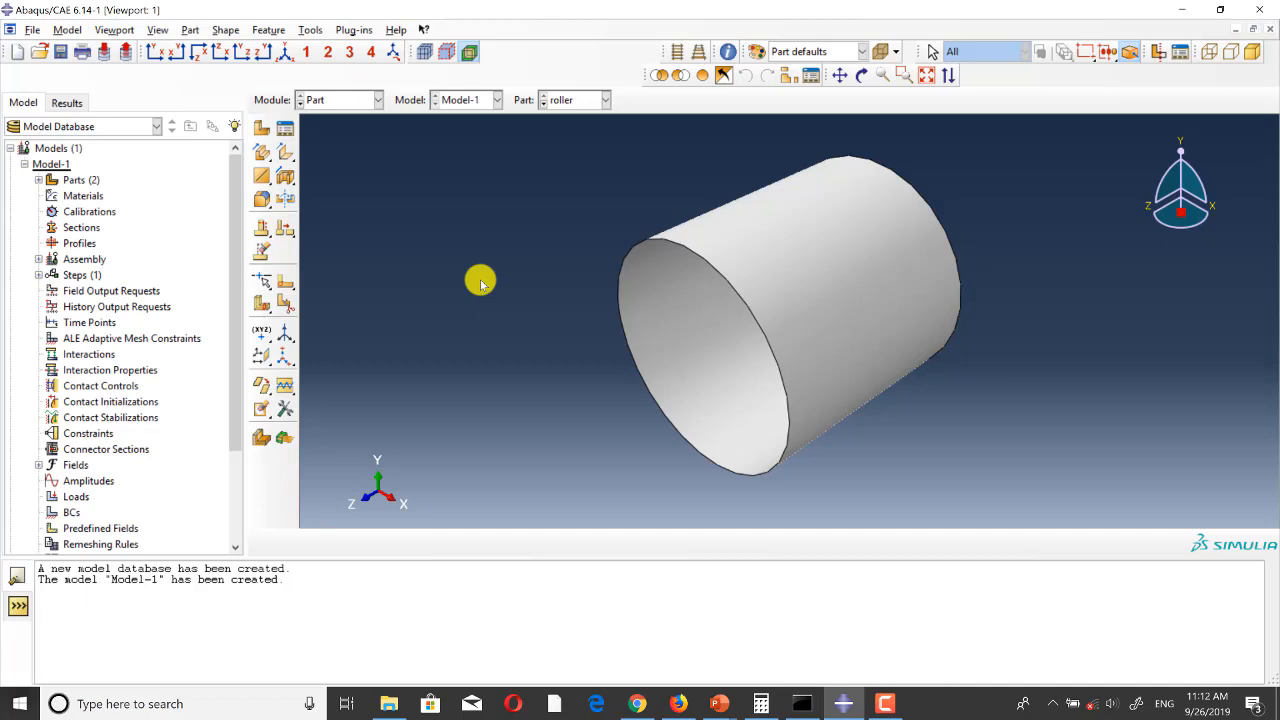
# Step: Create a reference point at the centre of the roller shell's front circular edge
pyautogui.click(309, 34)
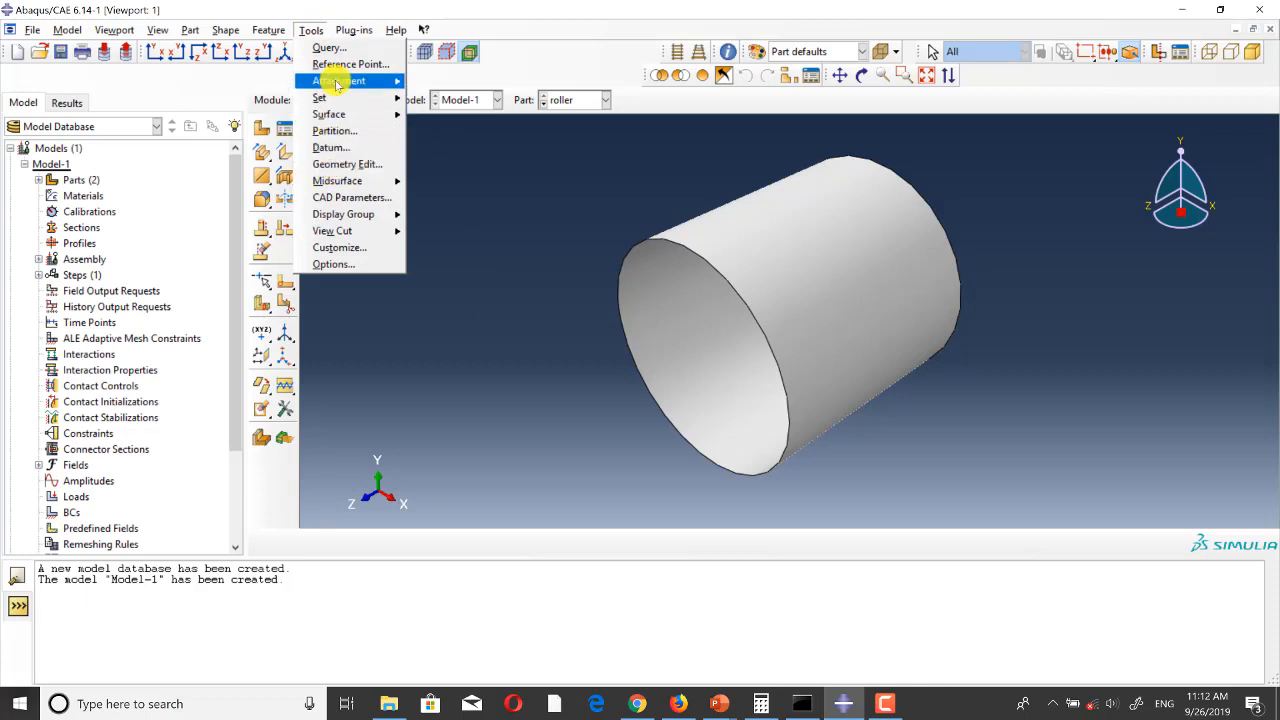
pyautogui.click(345, 64)
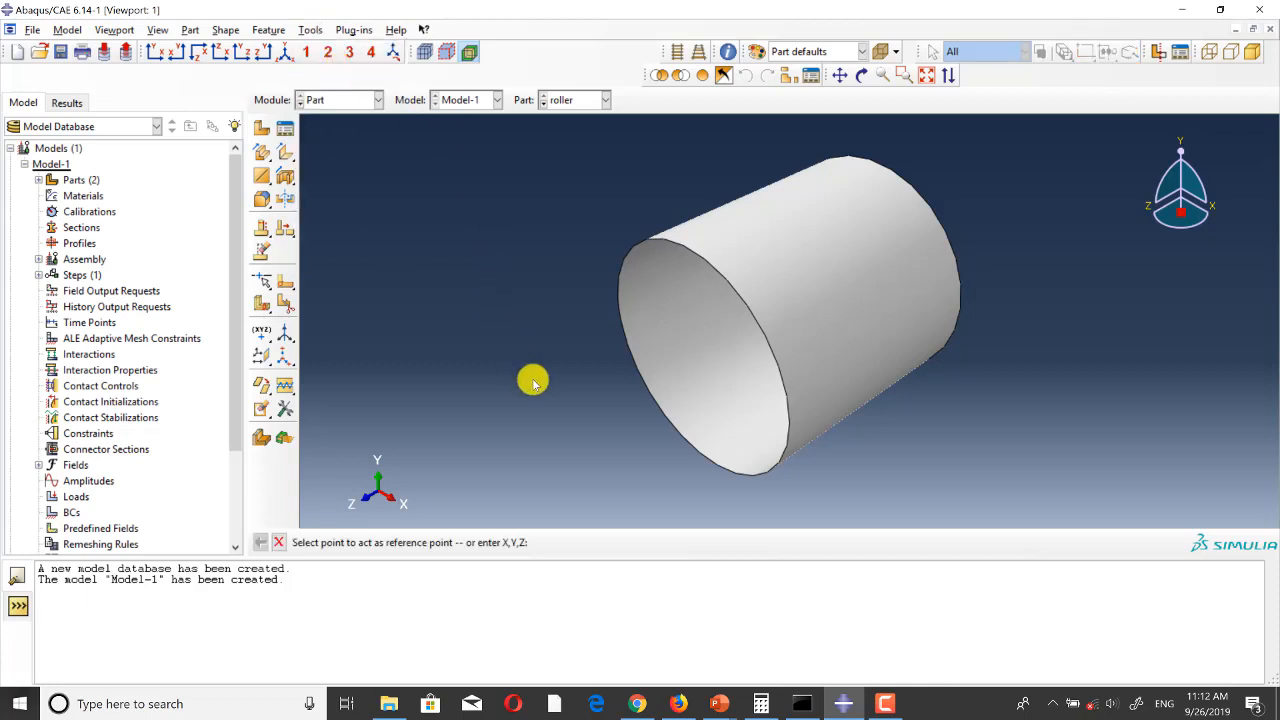
pyautogui.click(697, 362)
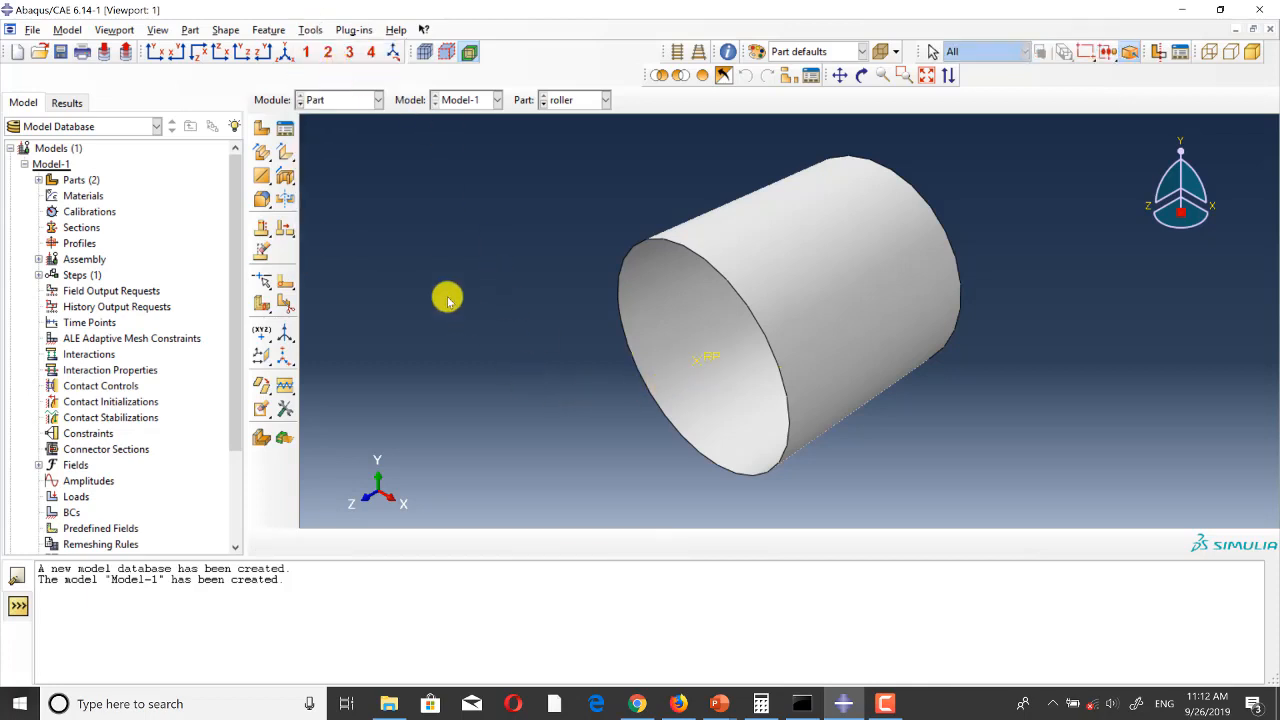
# Step: Switch to the Property module and display the steelbar part
pyautogui.click(343, 104)
pyautogui.click(338, 134)
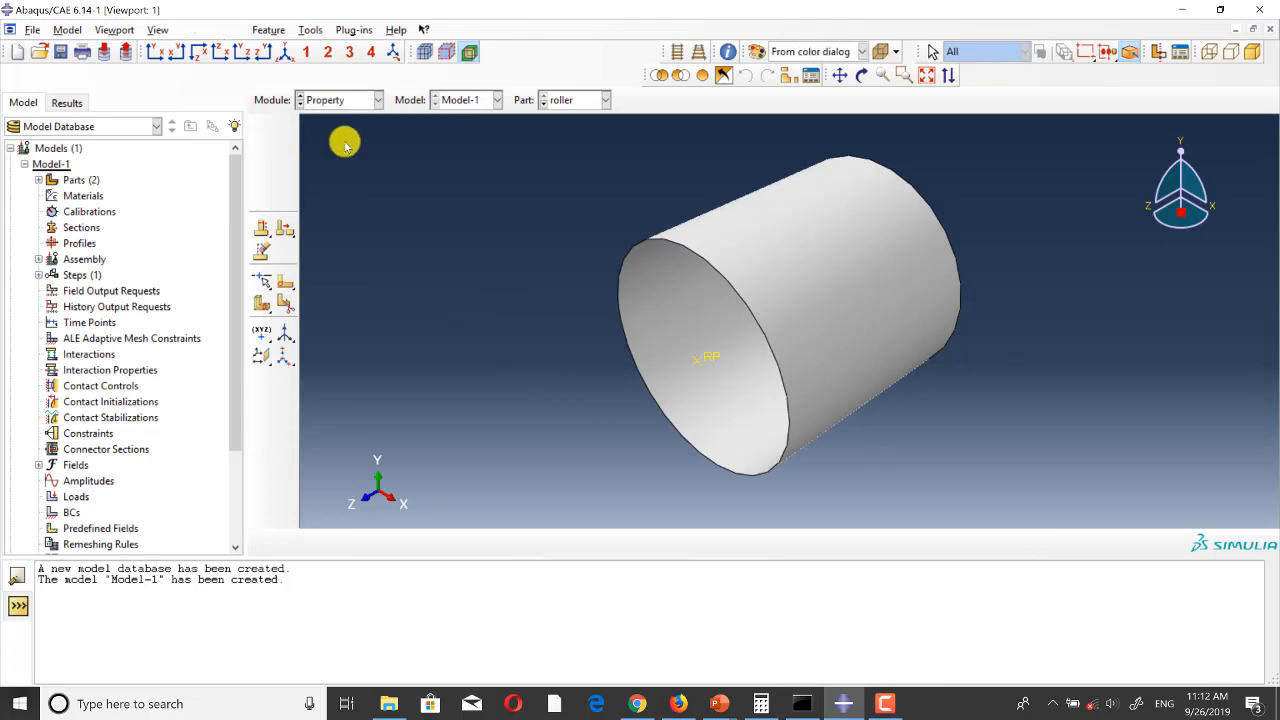
pyautogui.click(582, 100)
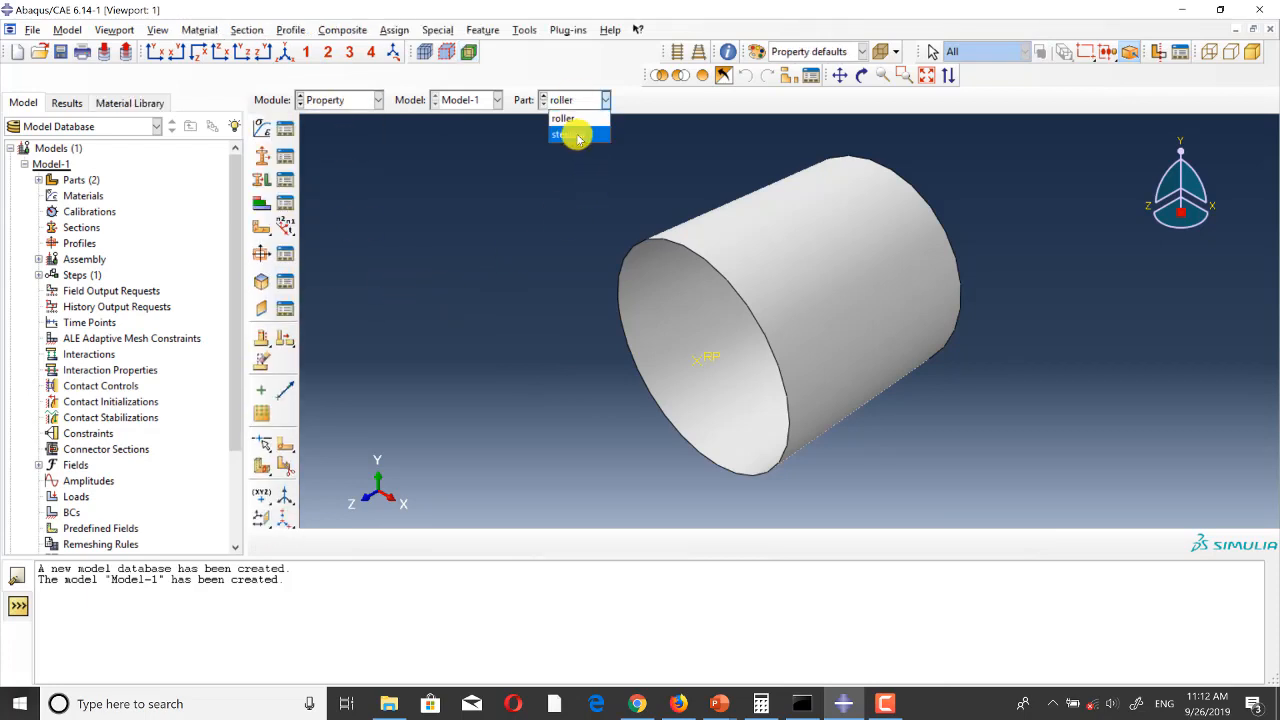
pyautogui.click(577, 135)
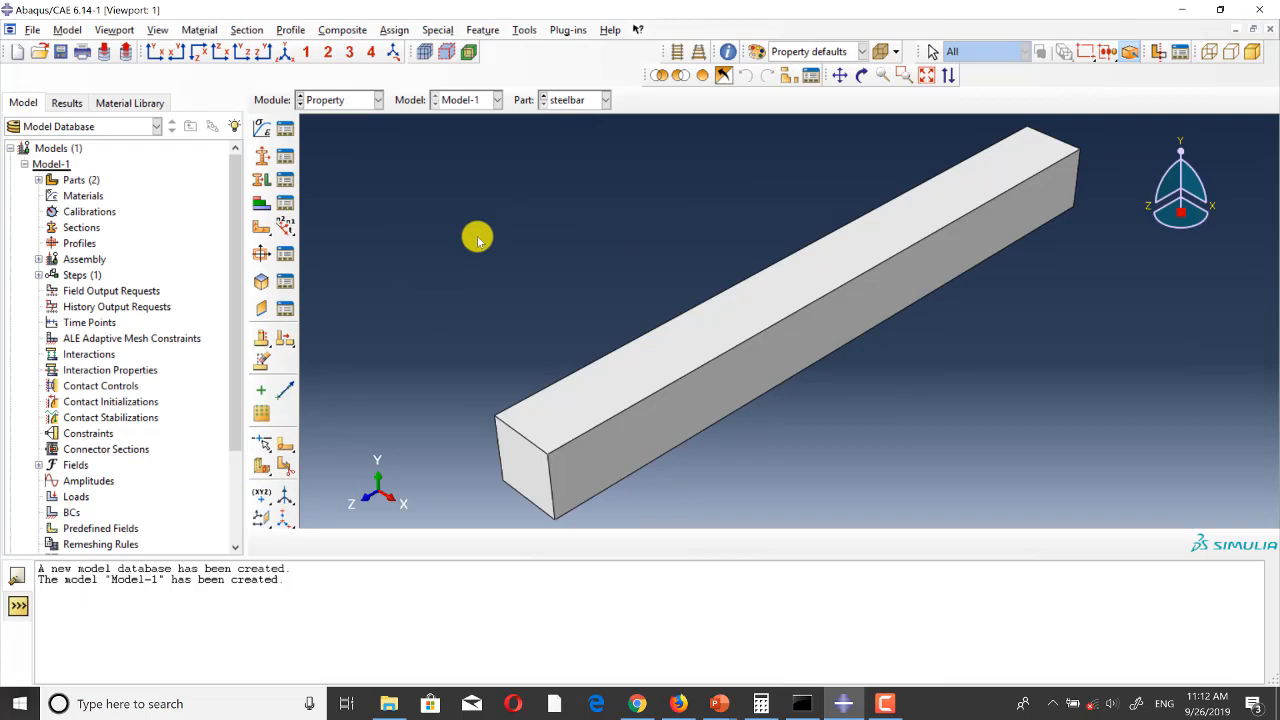
# Step: Create a material named steel with isotropic elasticity, Young's modulus 200e9 and Poisson's ratio 0.3
pyautogui.click(261, 128)
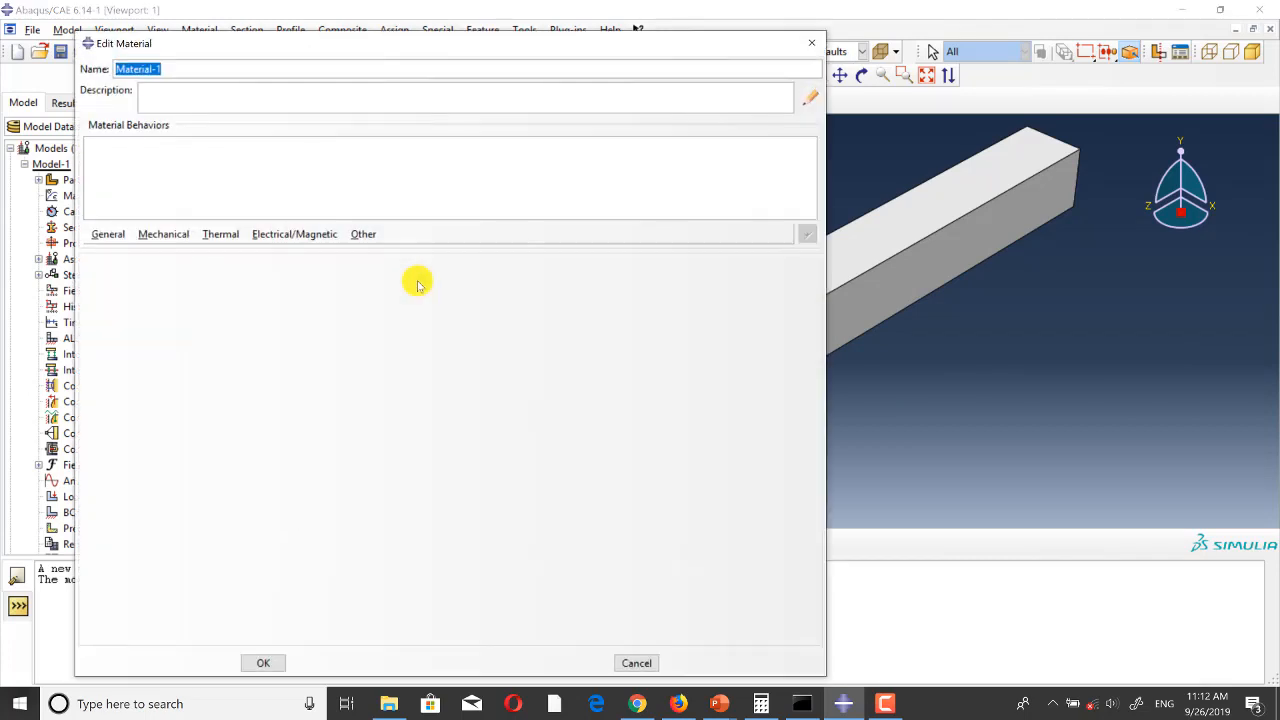
pyautogui.write('steel')
pyautogui.click(164, 235)
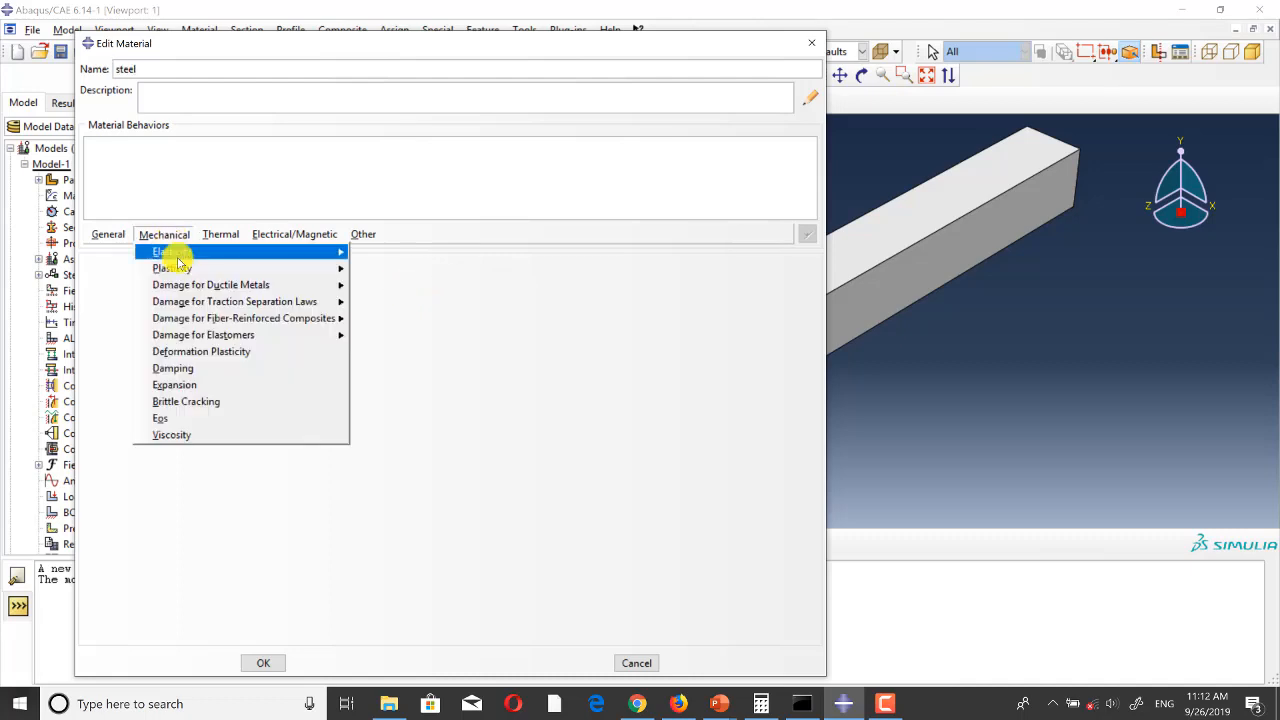
pyautogui.moveTo(172, 252)
pyautogui.click(405, 256)
pyautogui.click(162, 461)
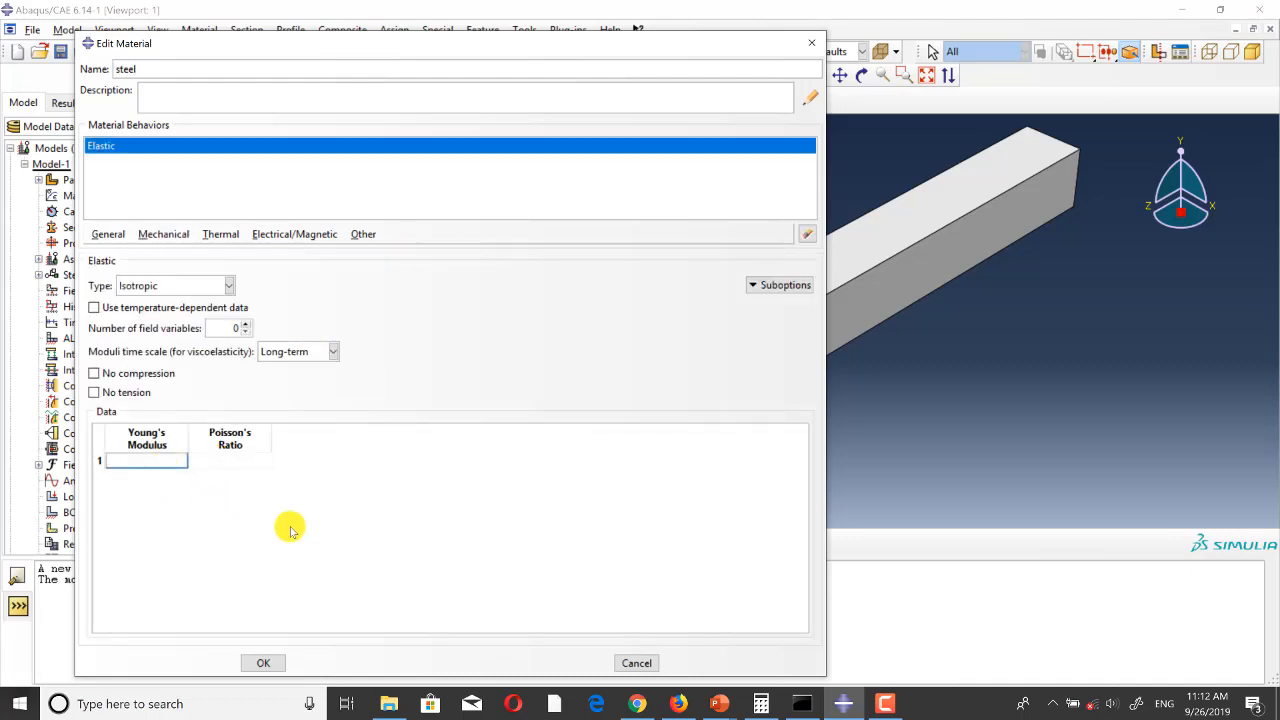
pyautogui.write('200e9')
pyautogui.click(205, 458)
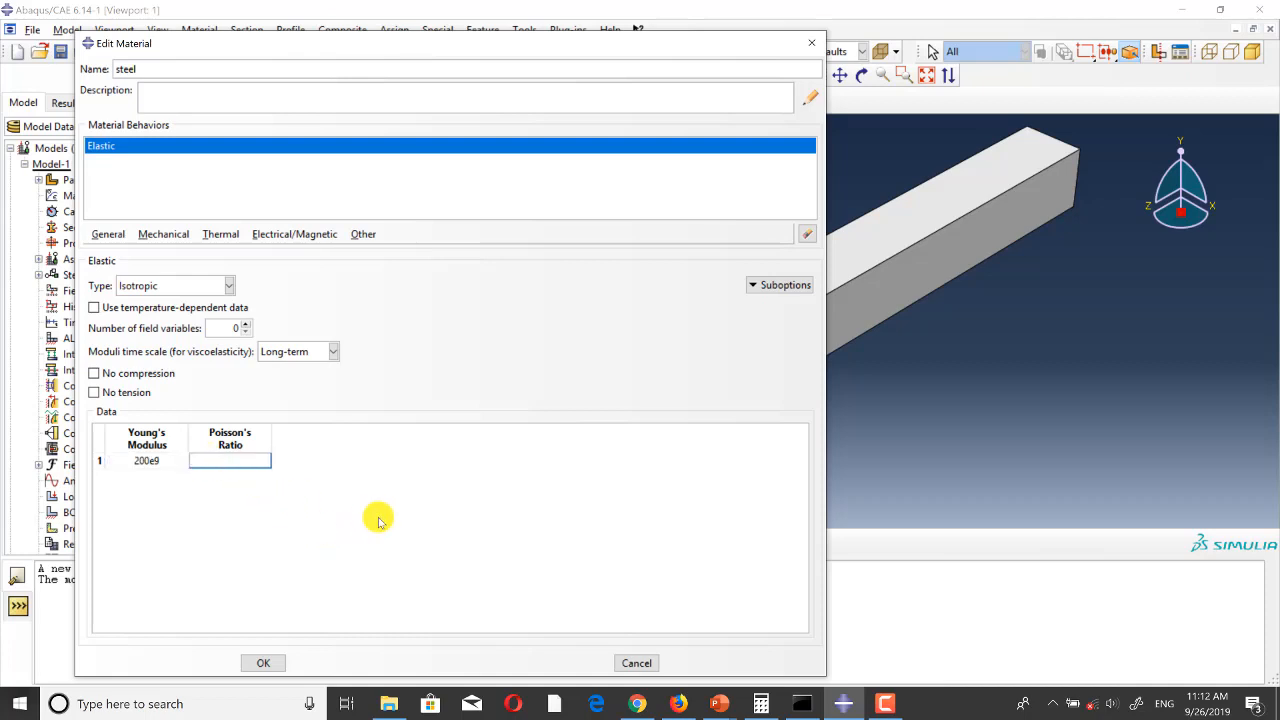
pyautogui.write('0.3')
pyautogui.press('Return')
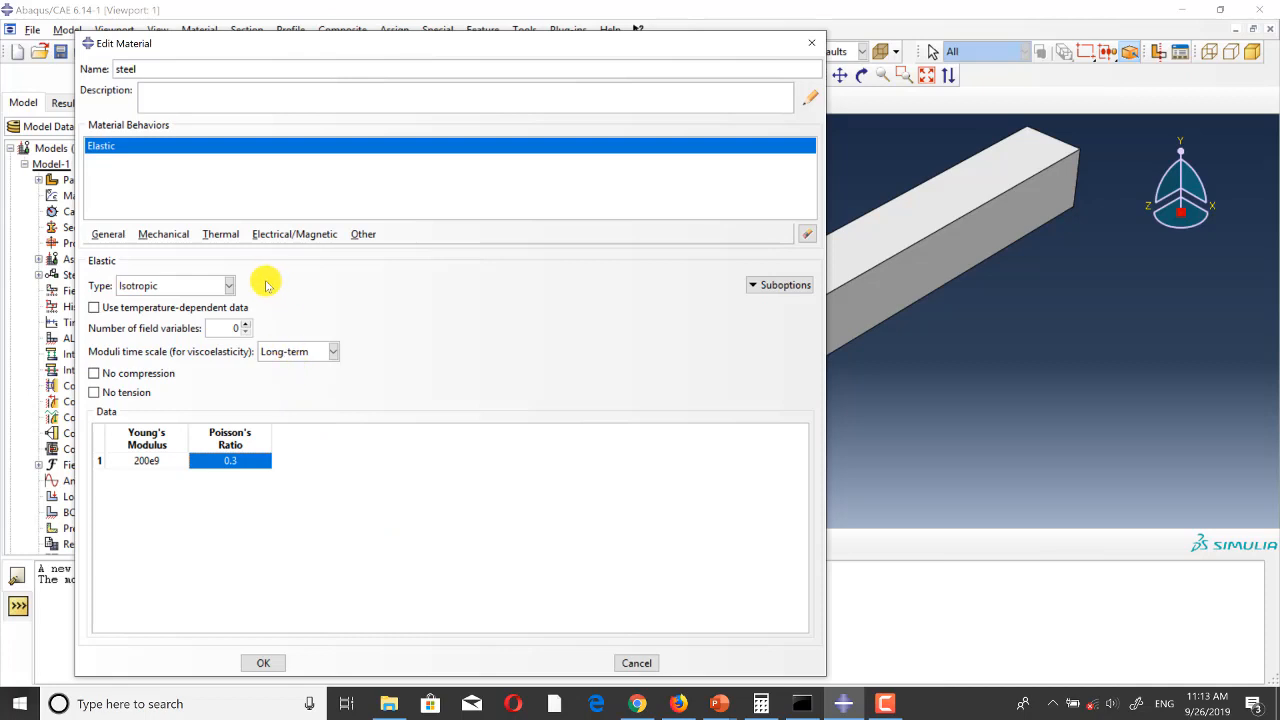
# Step: Add isotropic-hardening plasticity to the steel material with a first row of yield stress 300e6 at plastic strain 0
pyautogui.click(163, 234)
pyautogui.moveTo(250, 268)
pyautogui.click(382, 270)
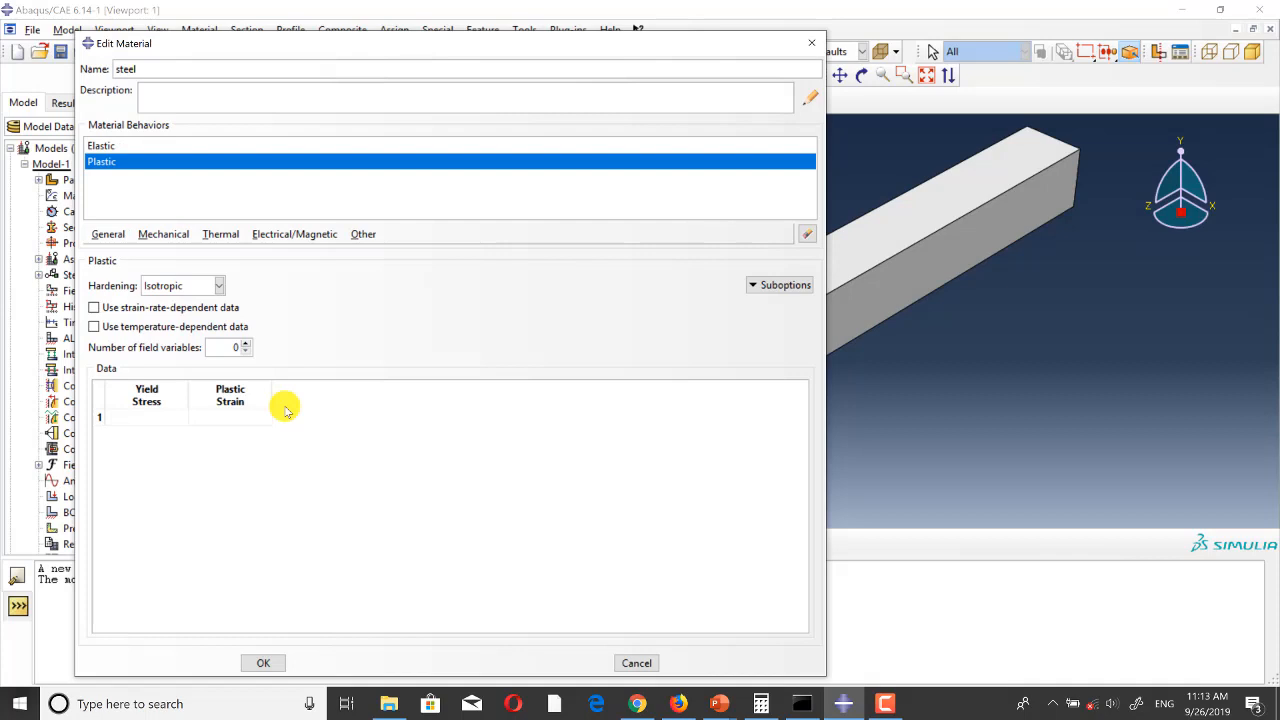
pyautogui.click(152, 416)
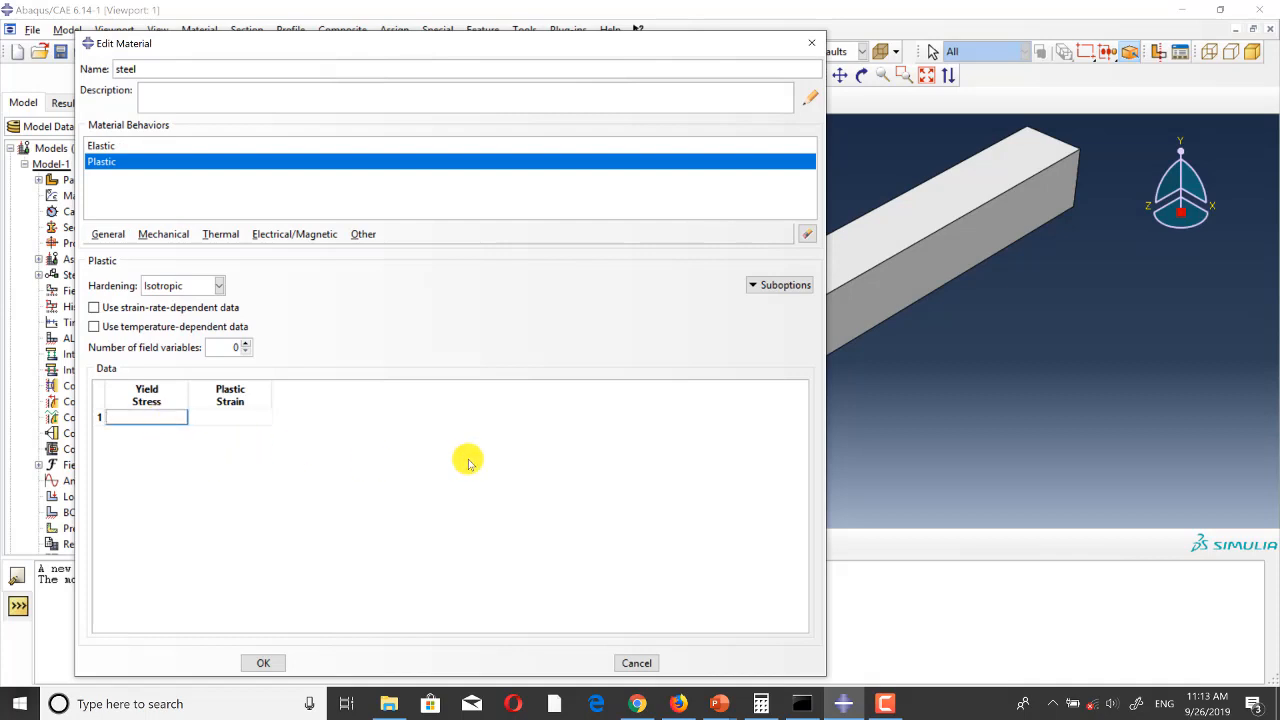
pyautogui.write('300e6')
pyautogui.press('Tab')
pyautogui.write('0')
pyautogui.press('Tab')
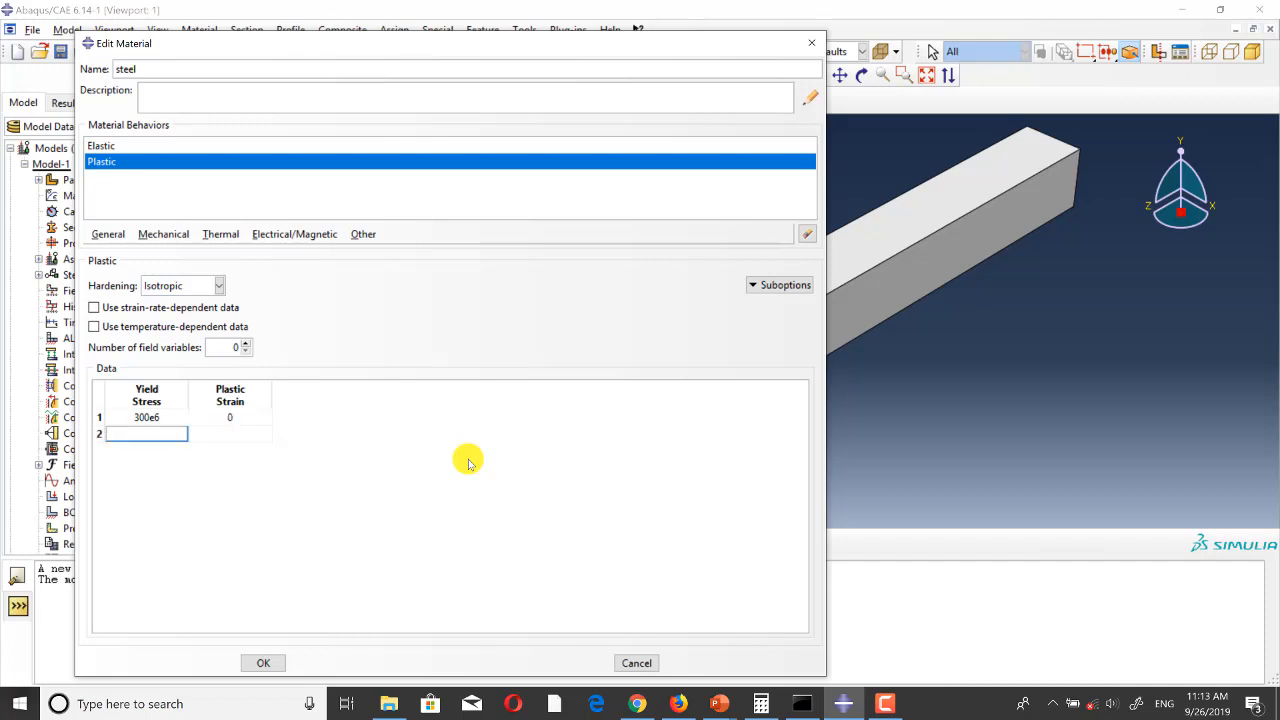
# Step: Add plastic data rows for yield stress 350e6 at strain 0.025 and 375e6 at strain 0.1
pyautogui.write('350e6')
pyautogui.press('Tab')
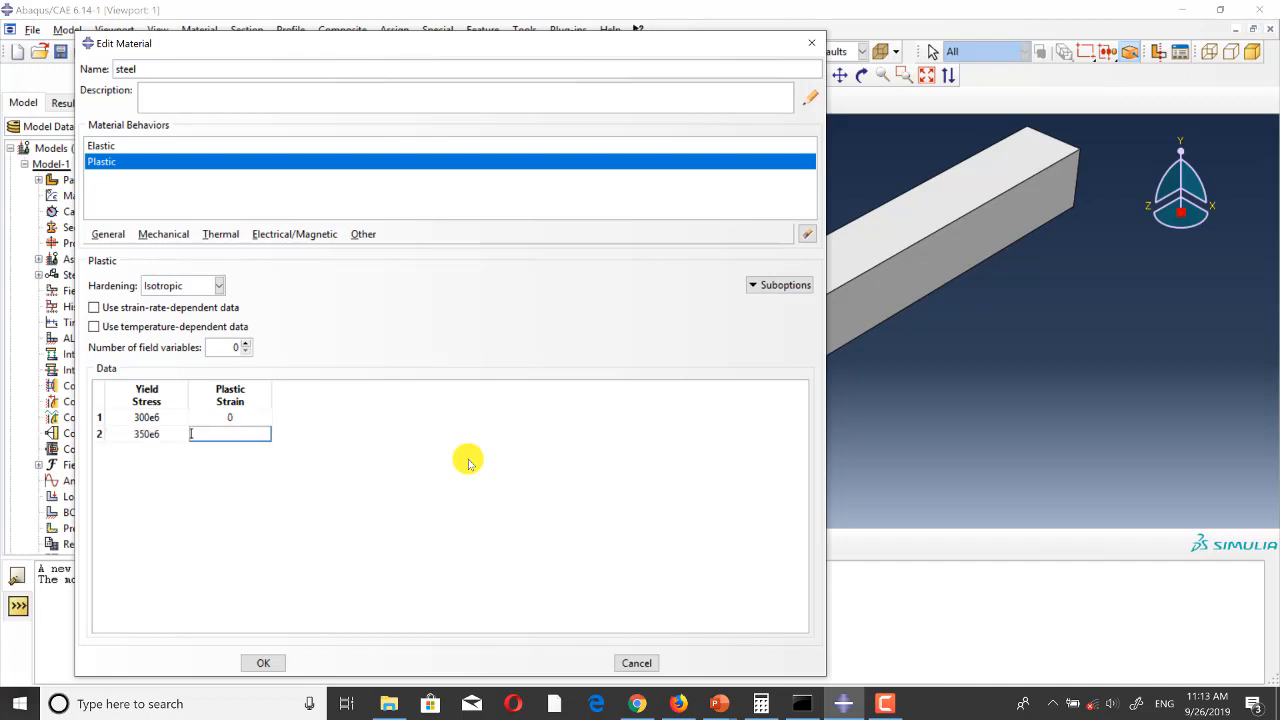
pyautogui.write('0.025')
pyautogui.press('Tab')
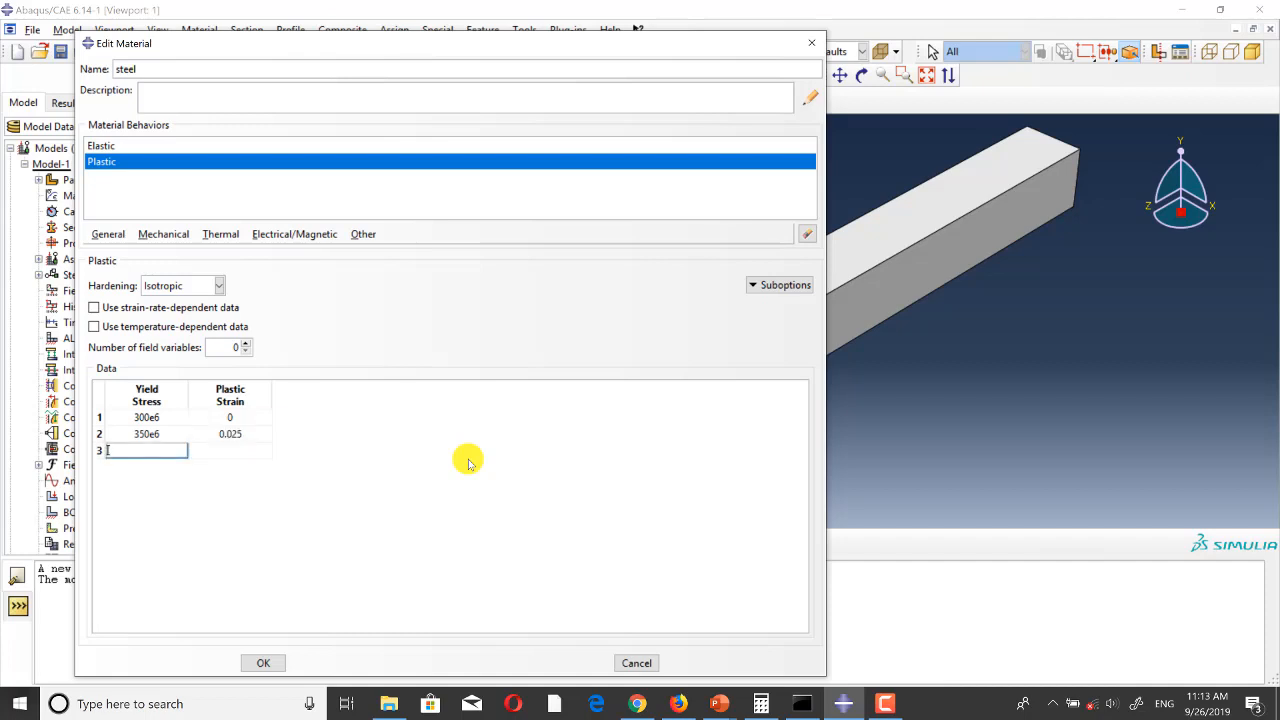
pyautogui.write('375e6')
pyautogui.press('Tab')
pyautogui.write('0')
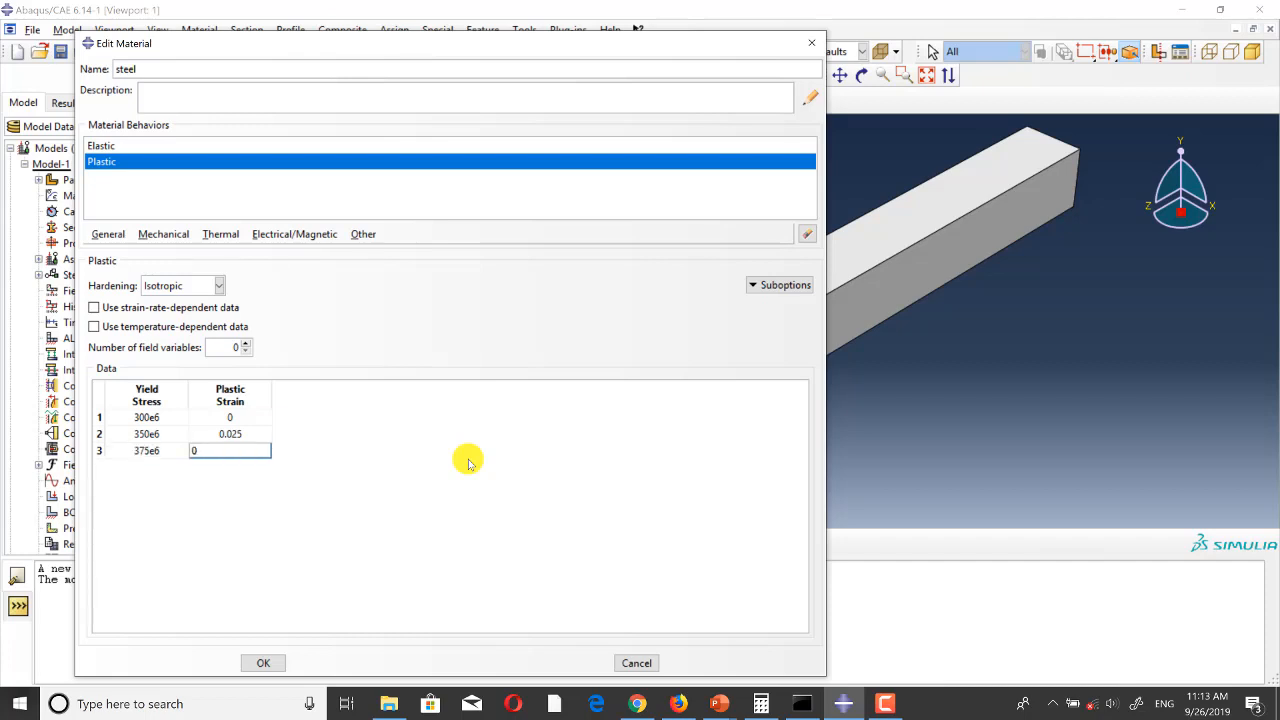
pyautogui.write('.1')
pyautogui.press('Tab')
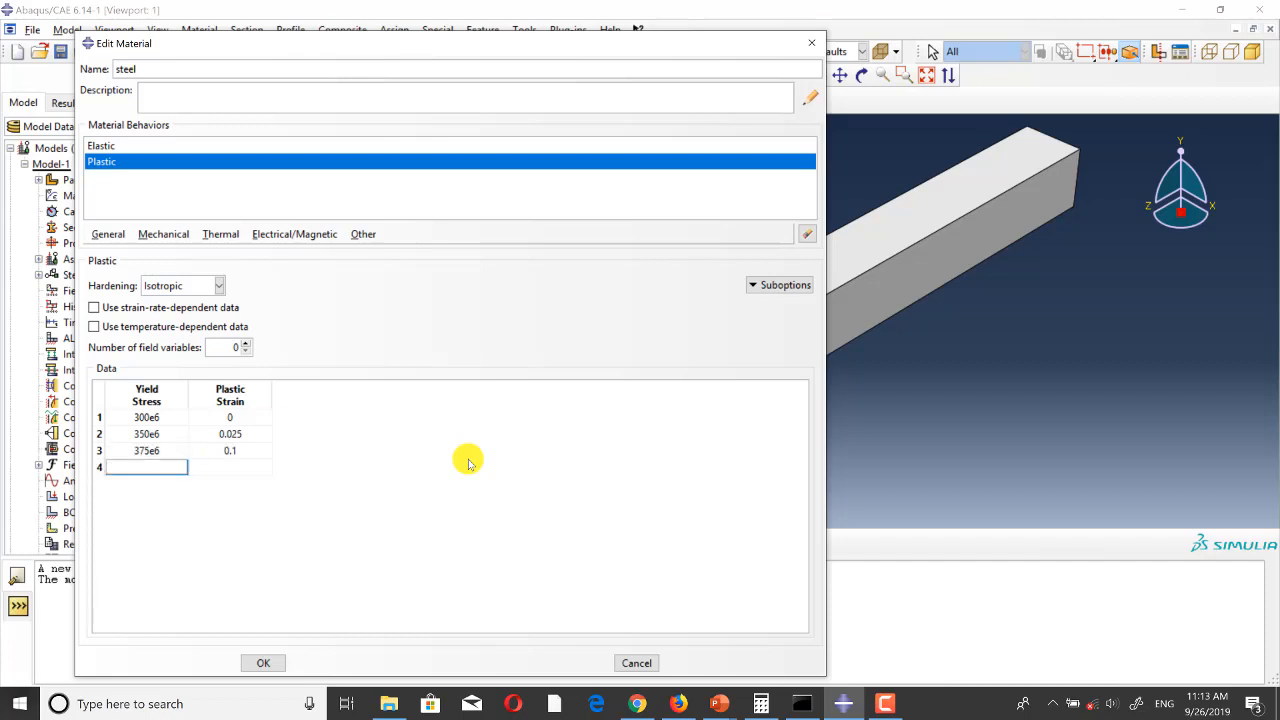
# Step: Add plastic data rows for yield stress 394e6 at strain 0.2 and 400 at strain 0.35
pyautogui.write('394e6')
pyautogui.press('Tab')
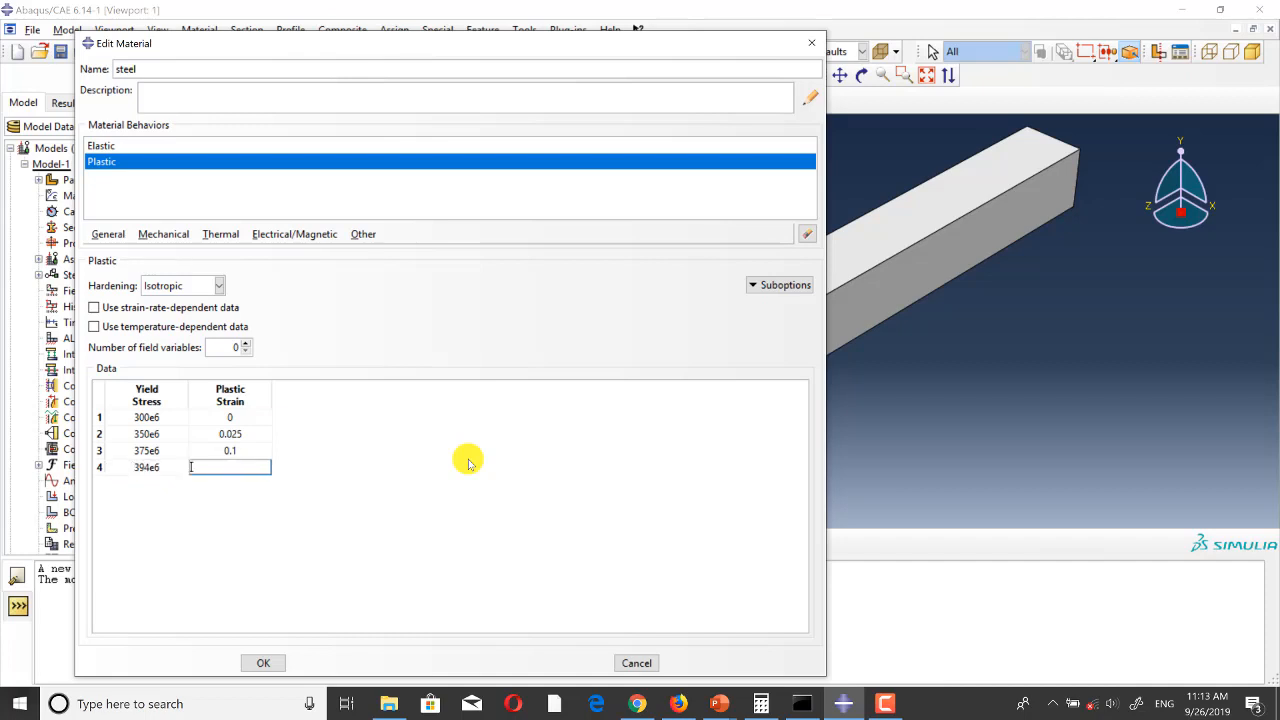
pyautogui.write('0.2')
pyautogui.press('Tab')
pyautogui.write('400')
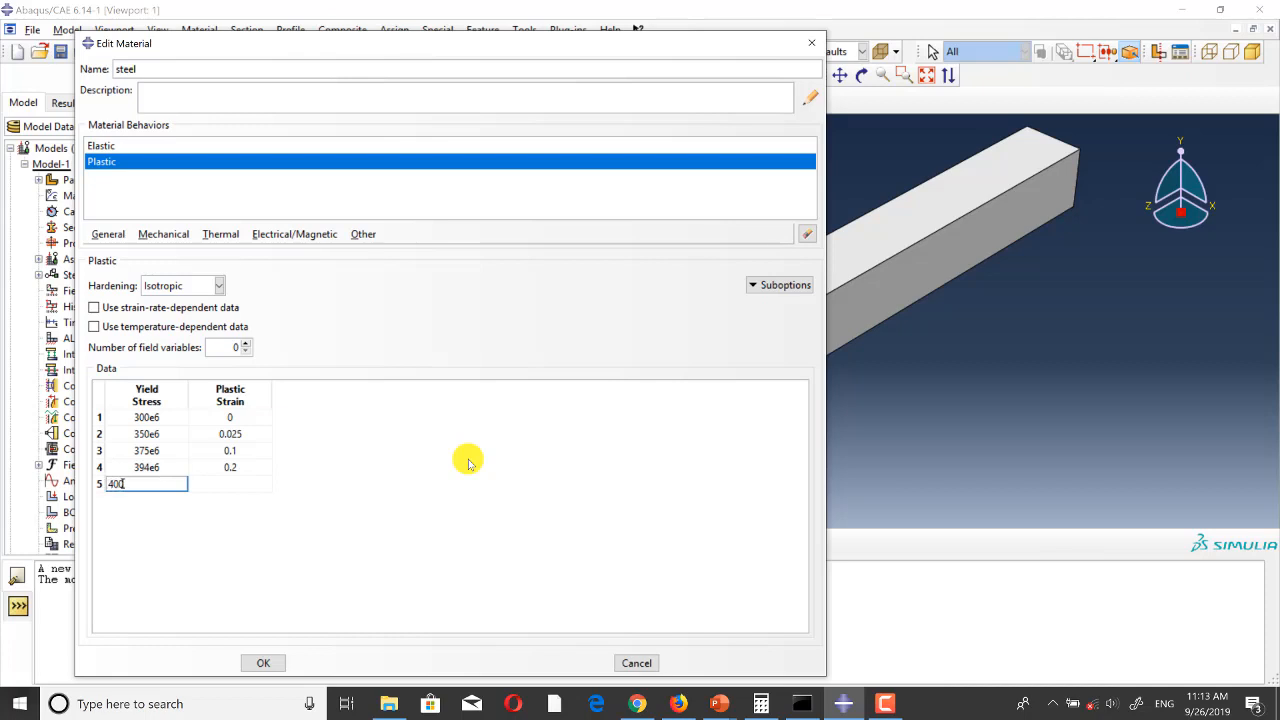
pyautogui.press('Tab')
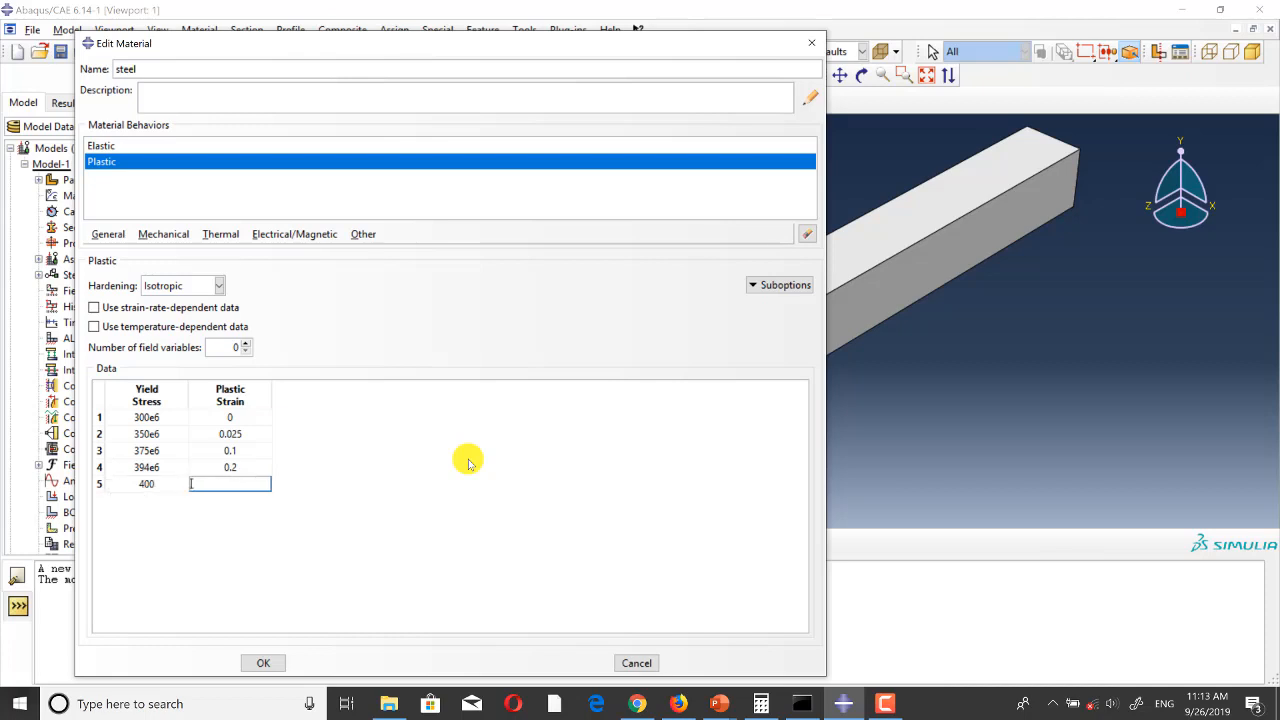
pyautogui.write('0.35')
pyautogui.press('Return')
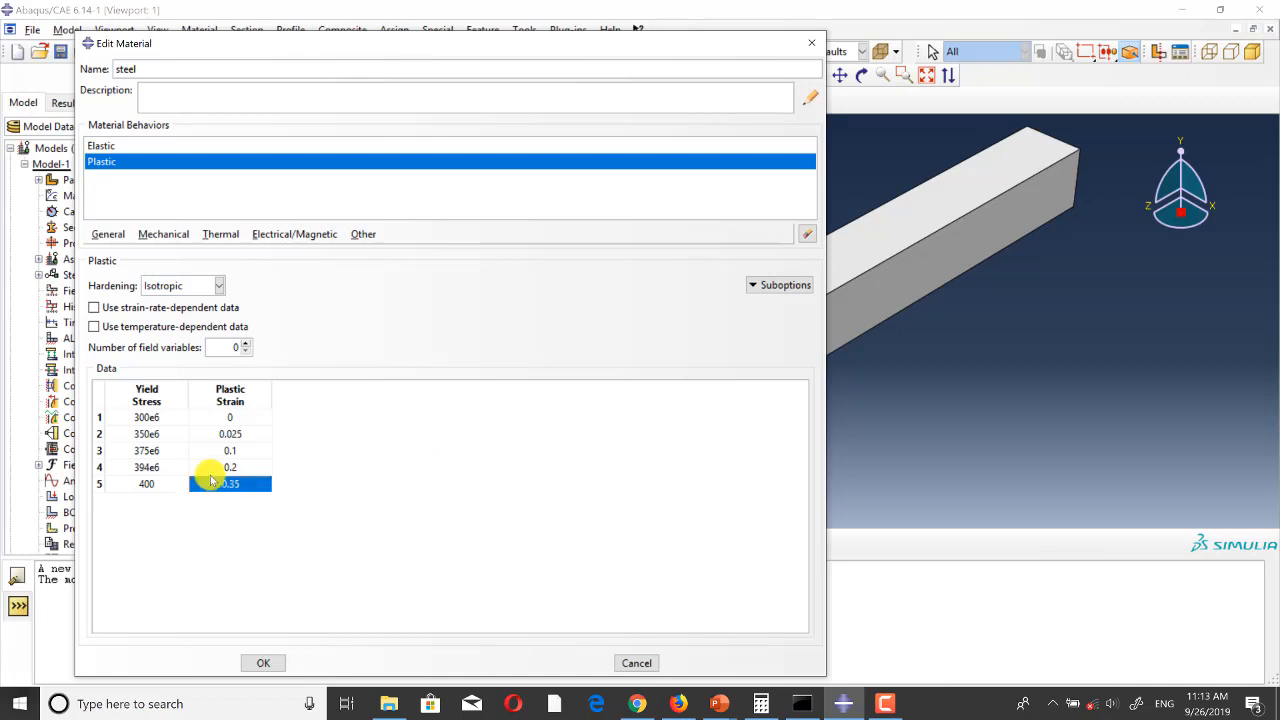
# Step: Correct the fifth row's yield stress to 400e6 and save the steel material
pyautogui.doubleClick(150, 483)
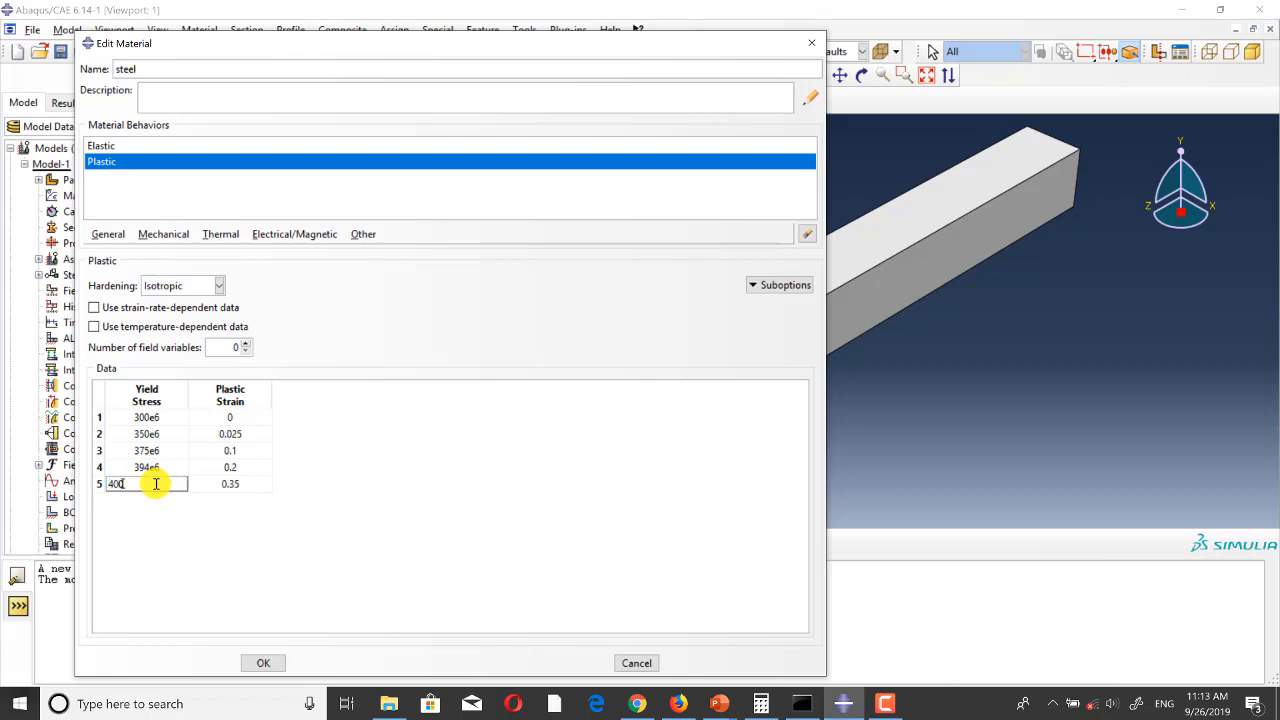
pyautogui.write('e5')
pyautogui.press('Return')
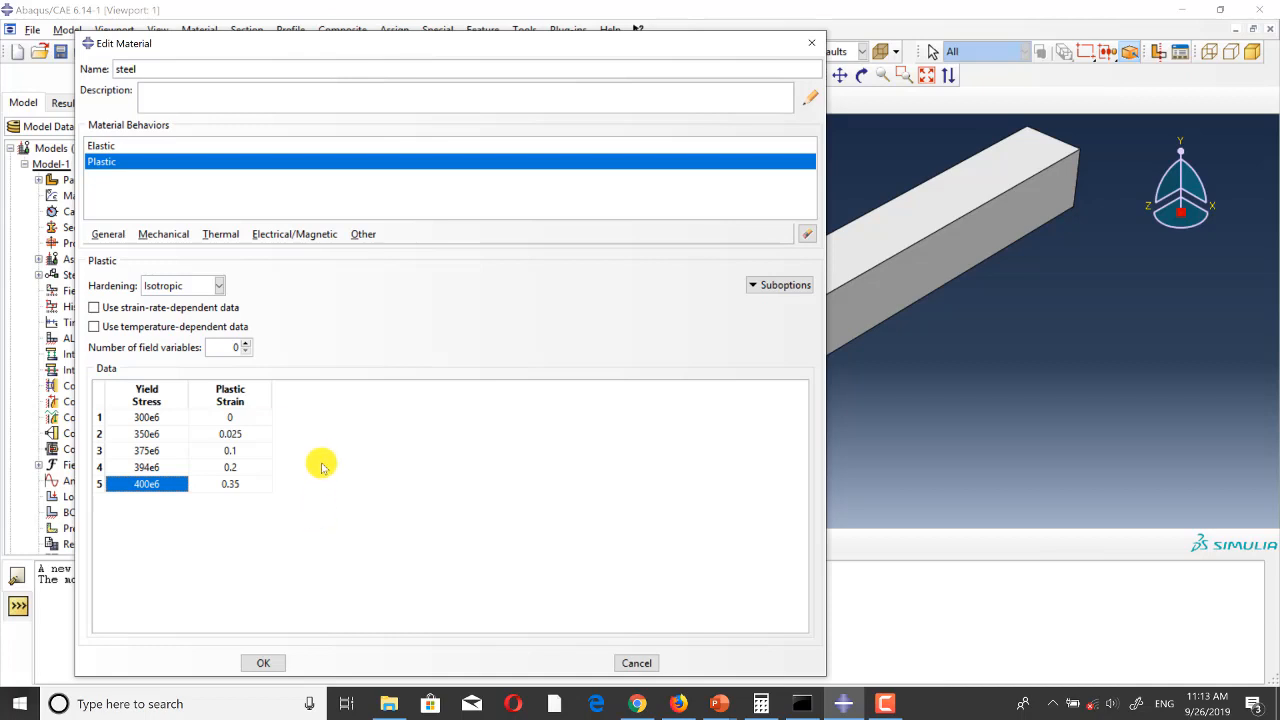
pyautogui.click(263, 663)
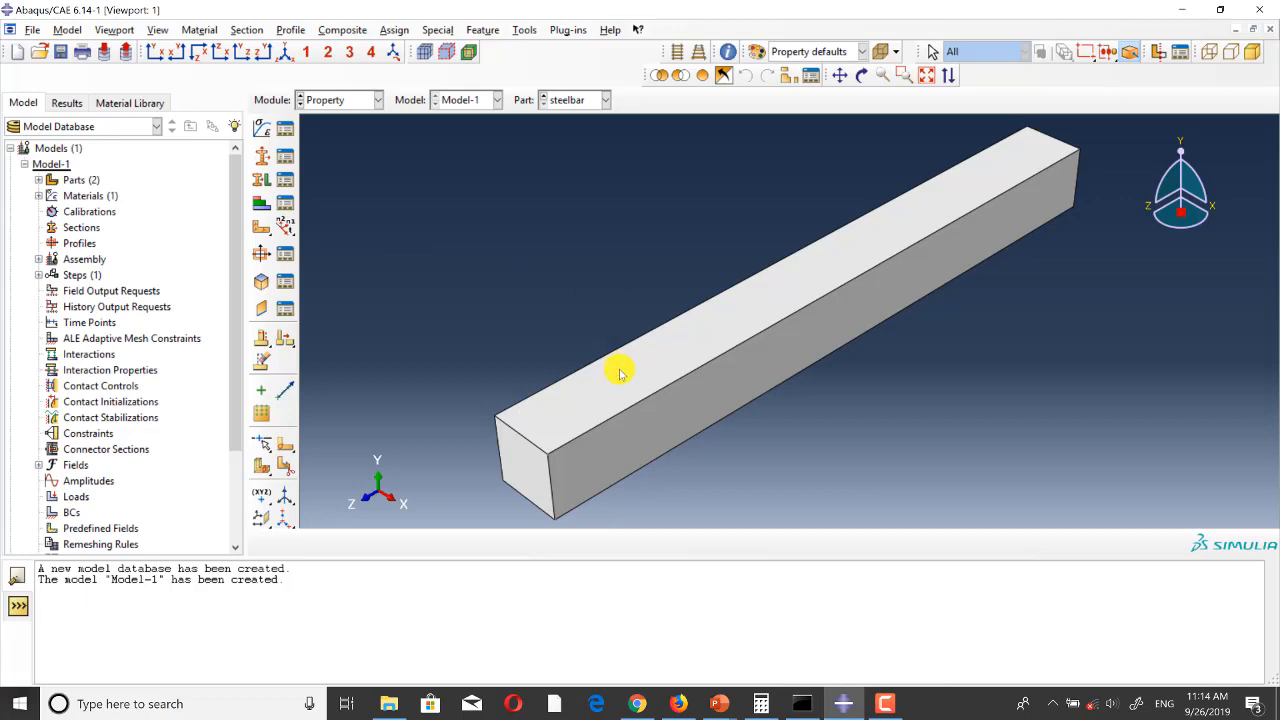
# Step: Create a solid homogeneous section that uses the steel material
pyautogui.click(262, 158)
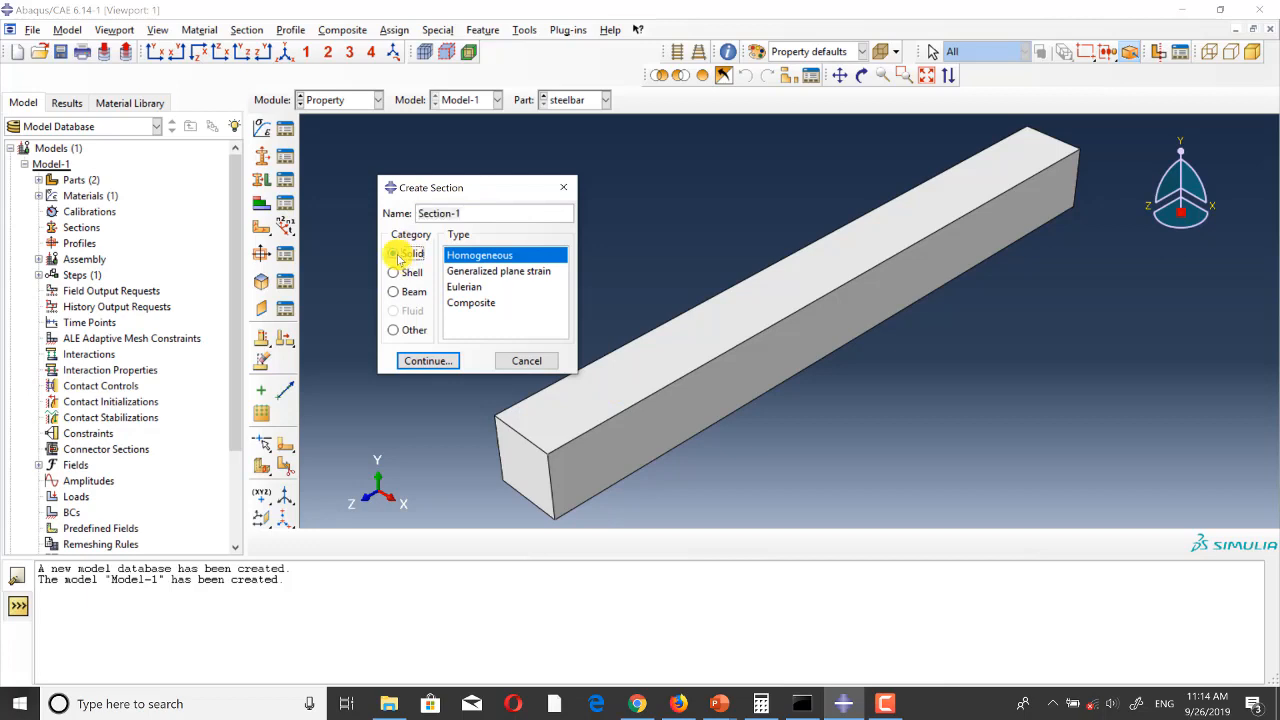
pyautogui.click(426, 360)
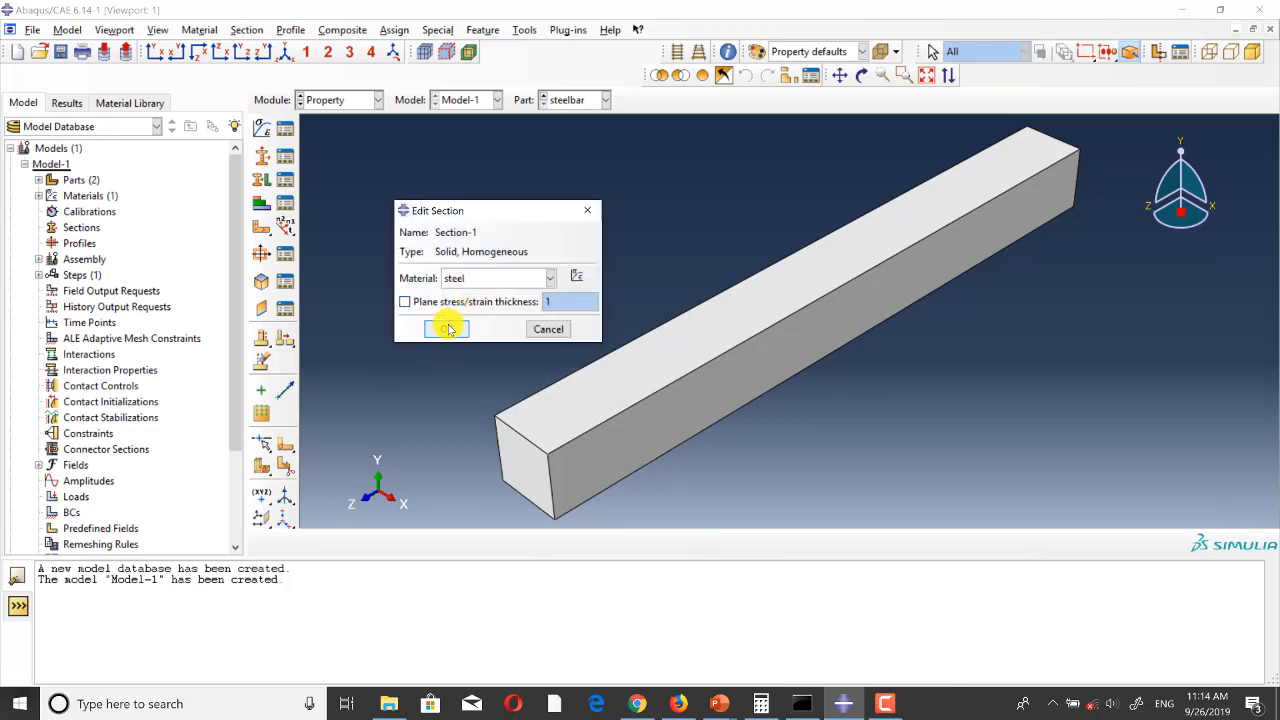
pyautogui.click(447, 330)
# Step: Assign the solid steel section to the whole steel bar and switch the displayed part to roller
pyautogui.click(263, 179)
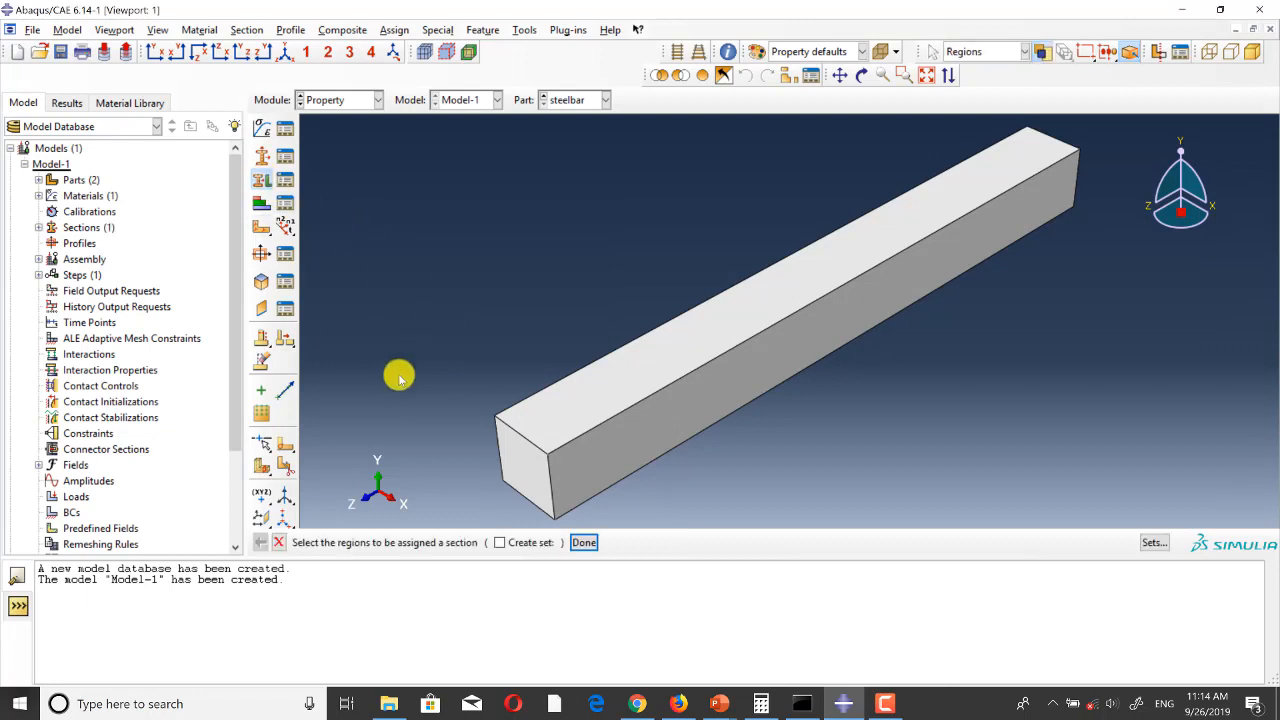
pyautogui.click(586, 425)
pyautogui.click(584, 542)
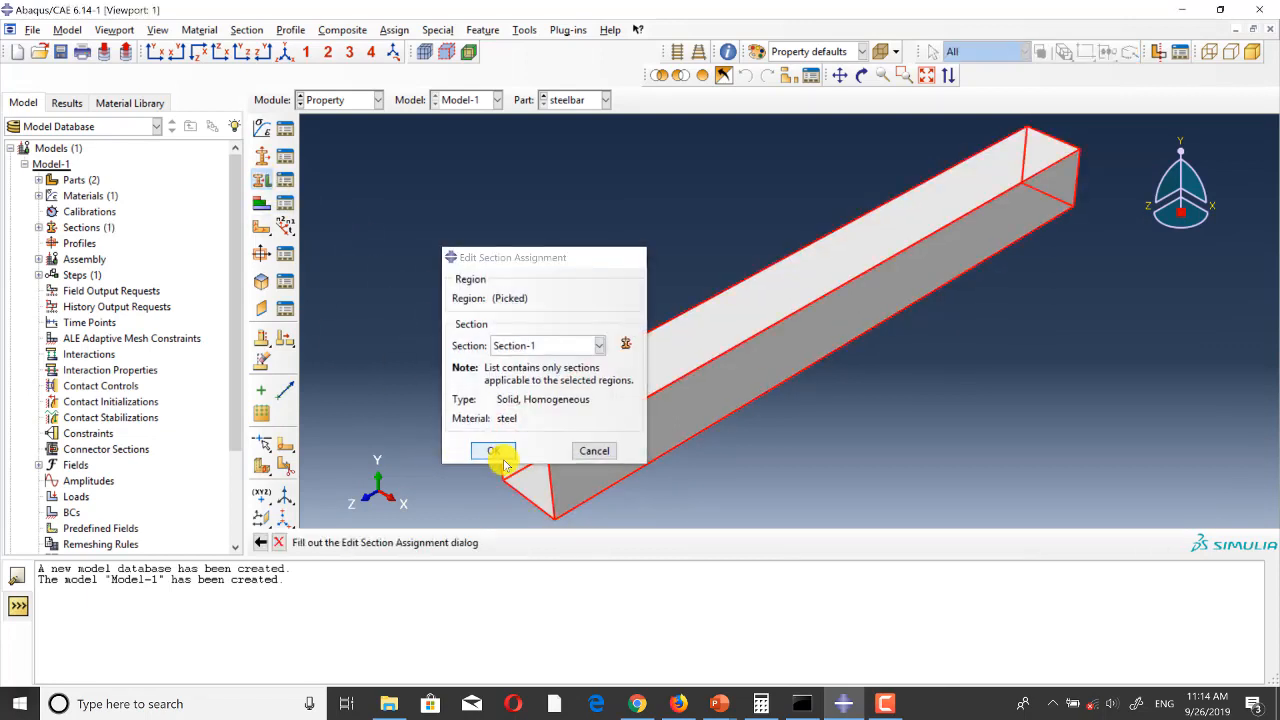
pyautogui.click(497, 452)
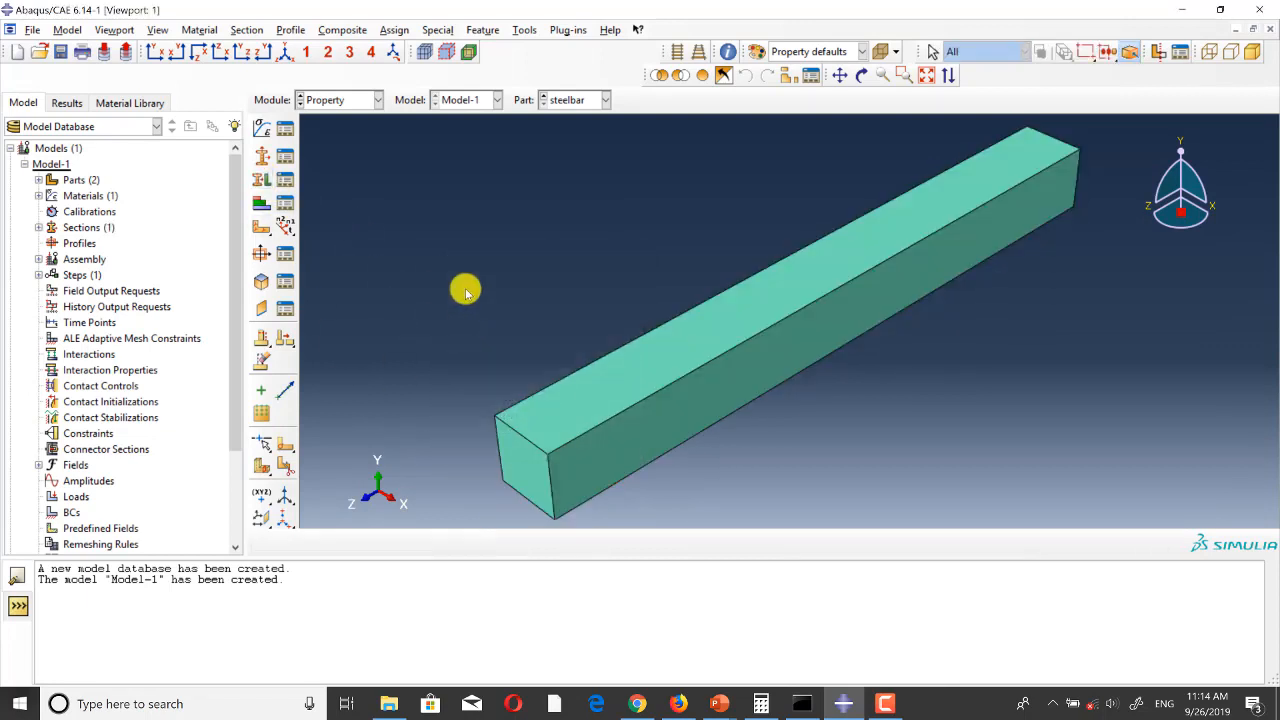
pyautogui.click(583, 104)
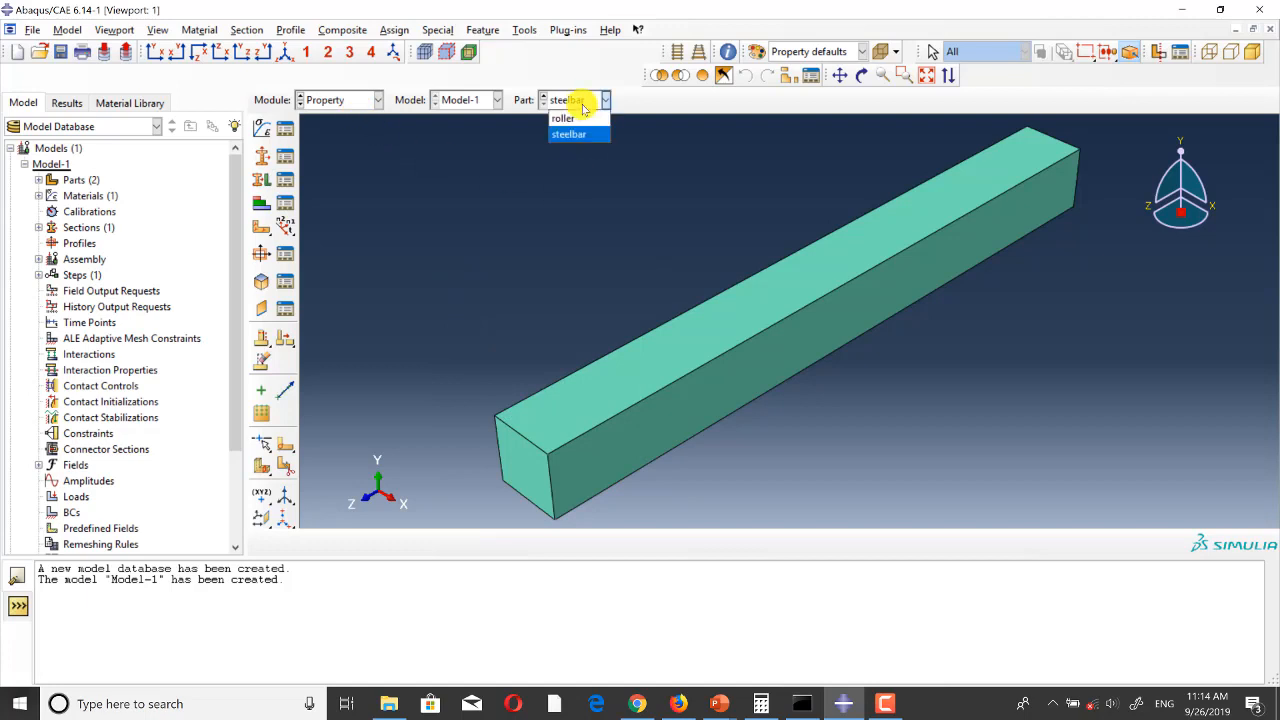
pyautogui.click(570, 115)
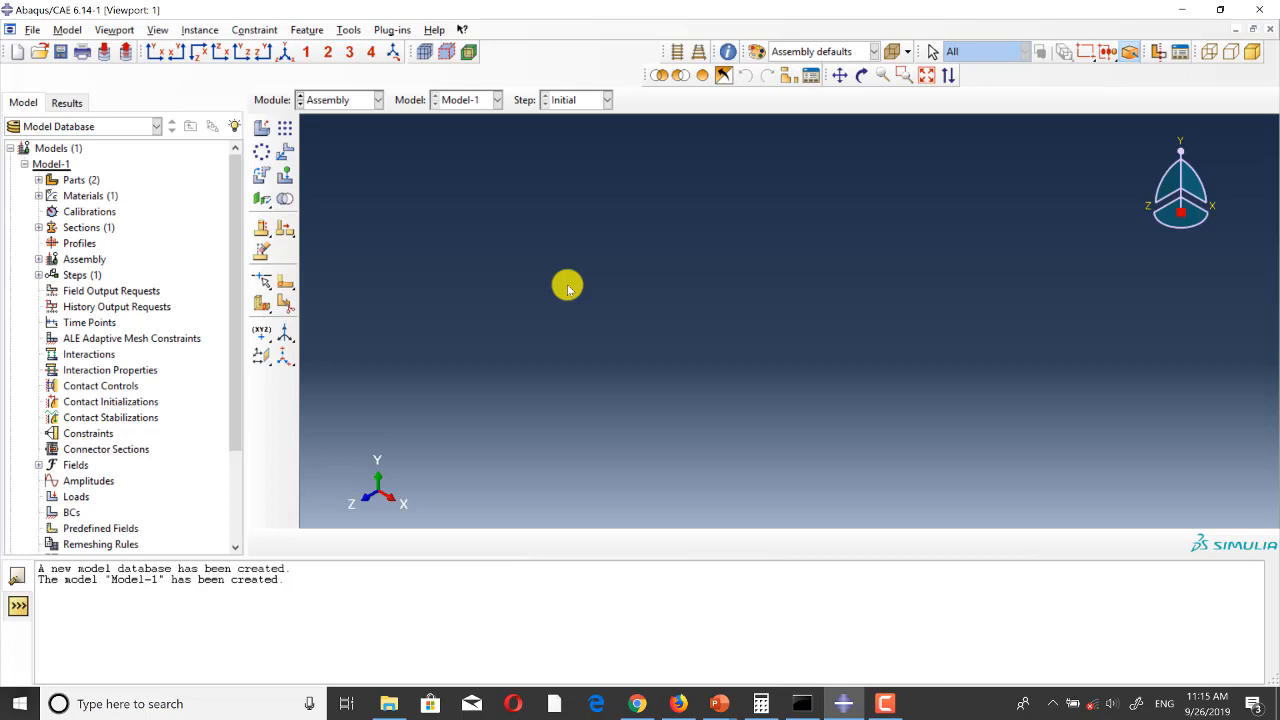
# Step: Create dependent instances of the roller and steelbar parts in the assembly, with auto-offset from other instances enabled
pyautogui.click(262, 128)
pyautogui.moveTo(340, 226); pyautogui.dragTo(337, 240)
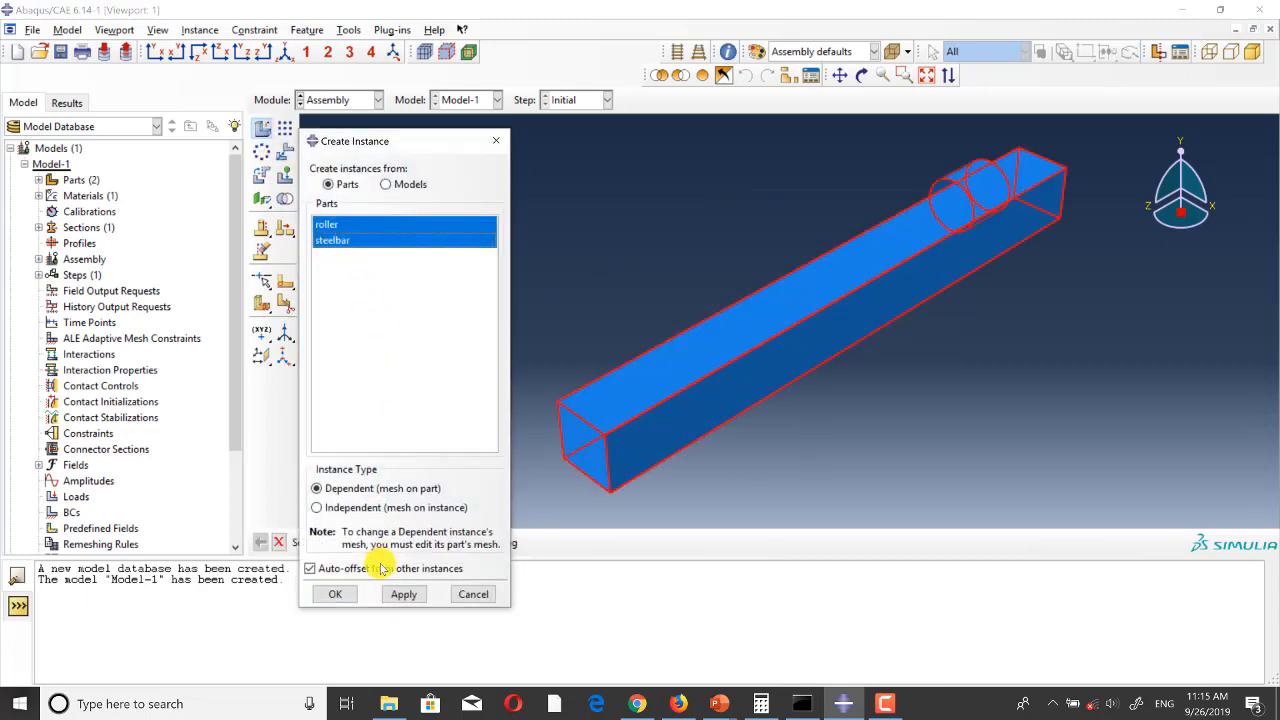
pyautogui.click(337, 594)
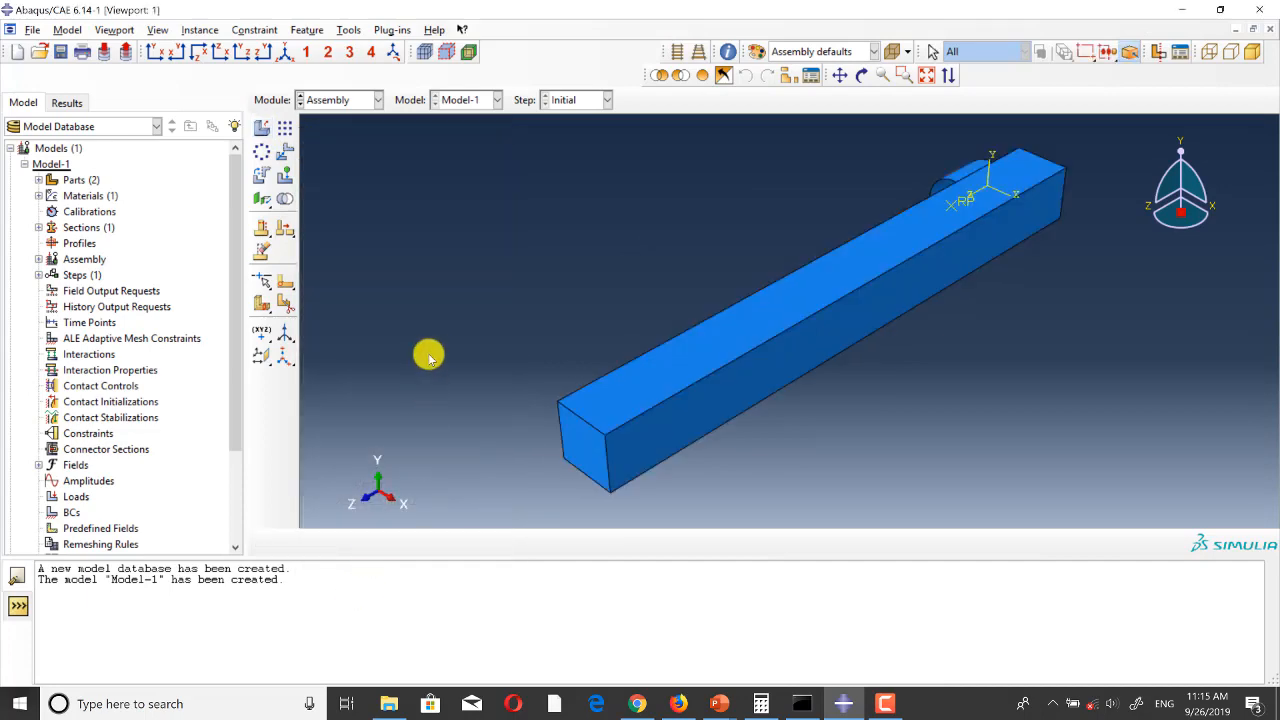
pyautogui.keyDown('ctrl'); pyautogui.keyDown('alt'); pyautogui.moveTo(611, 323); pyautogui.dragTo(849, 378); pyautogui.keyUp('alt'); pyautogui.keyUp('ctrl')
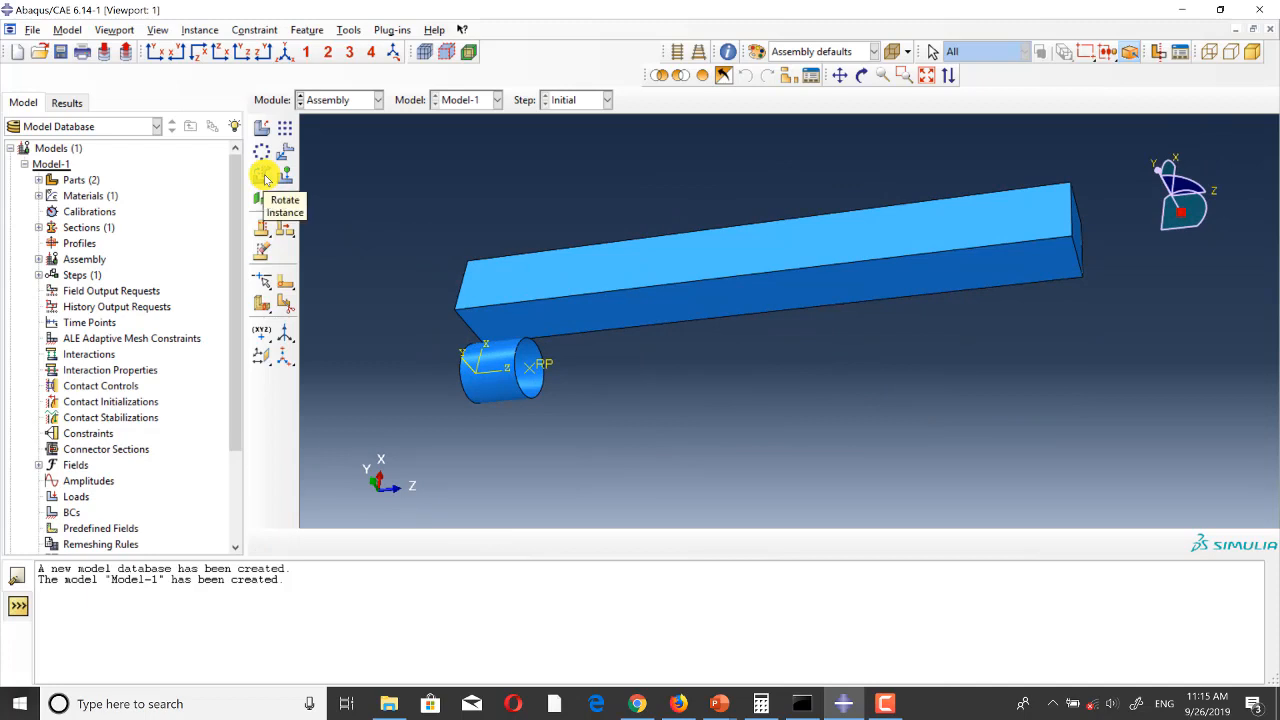
# Step: Rotate the roller instance 90 degrees about the Y-direction edge at the steel bar's near end
pyautogui.click(265, 178)
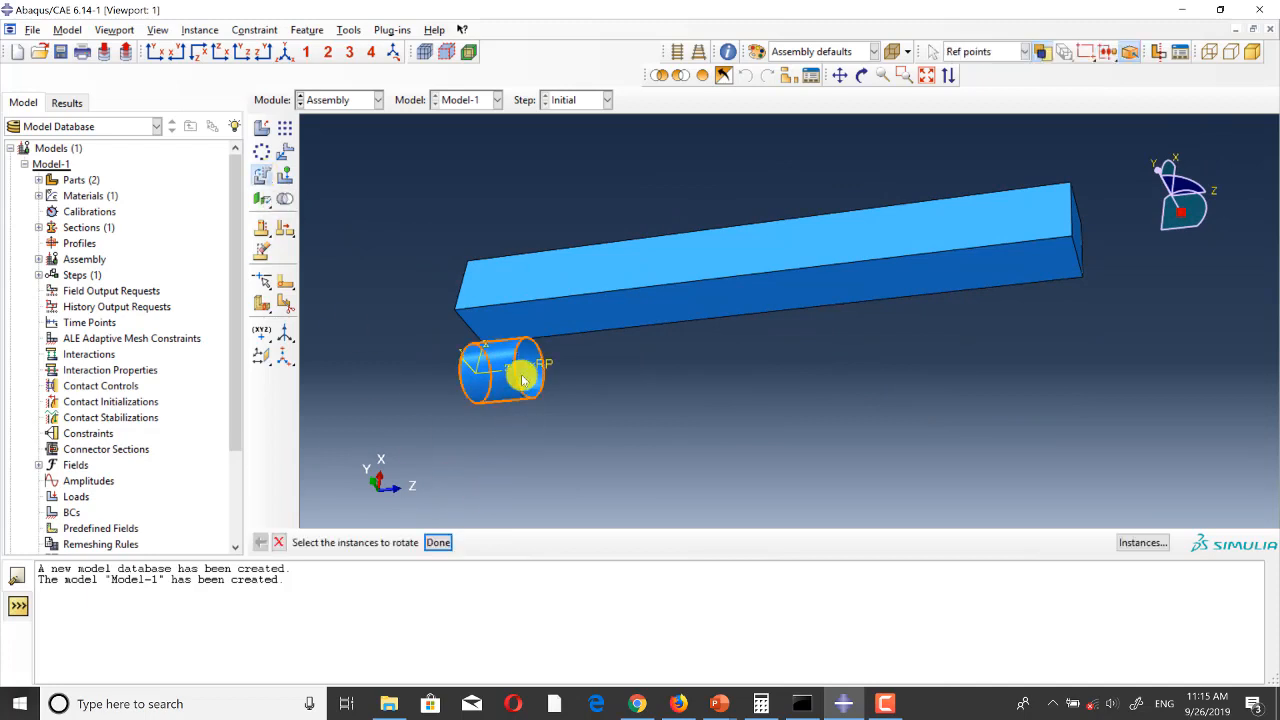
pyautogui.click(522, 372)
pyautogui.click(441, 542)
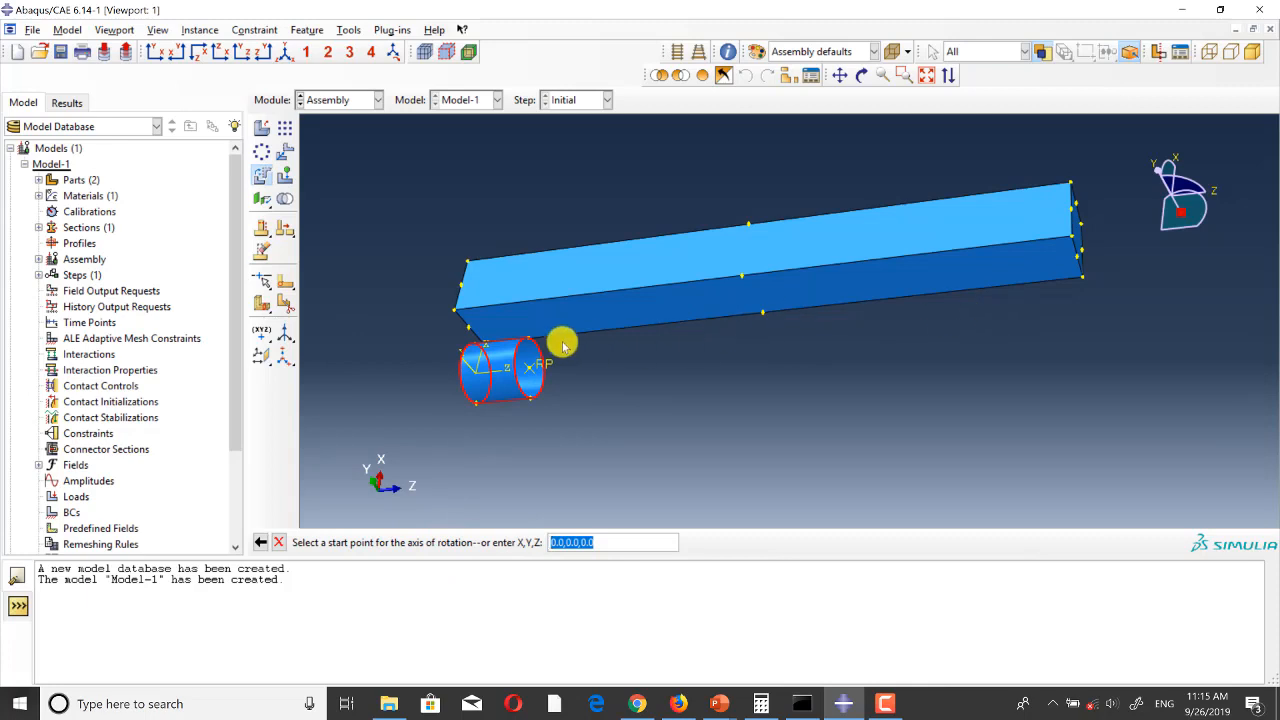
pyautogui.click(458, 316)
pyautogui.click(469, 328)
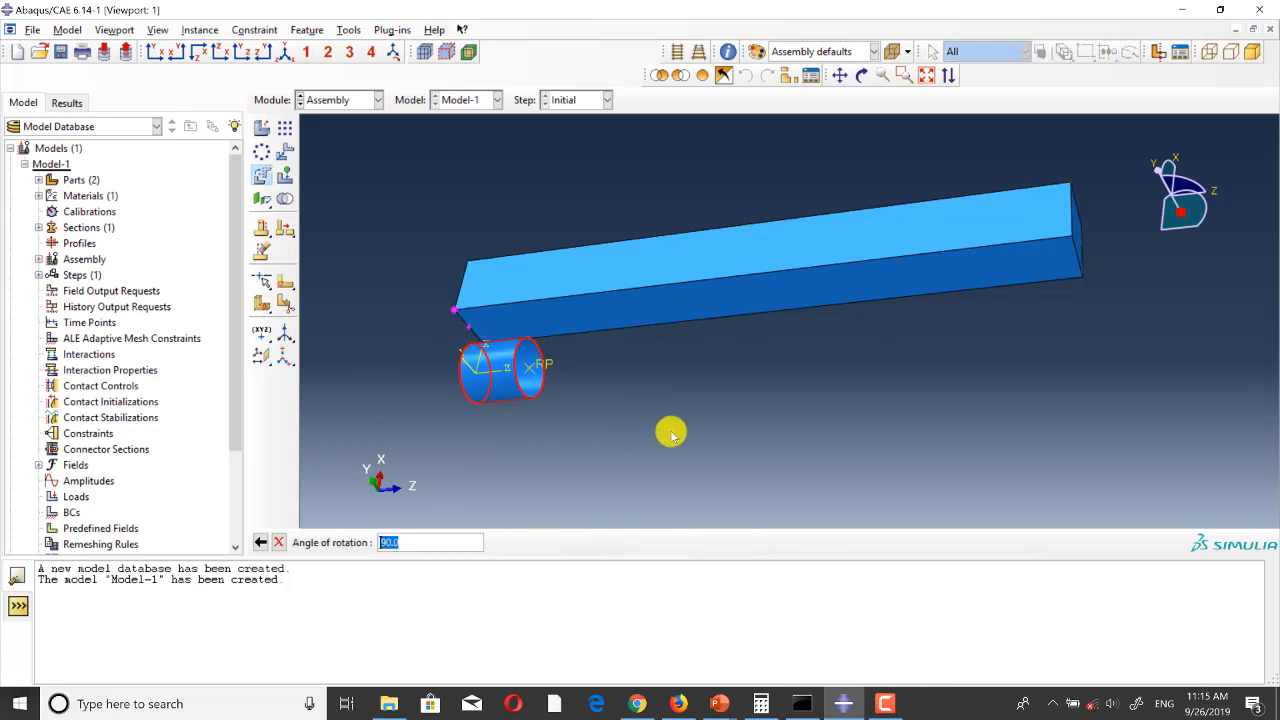
pyautogui.press('Return')
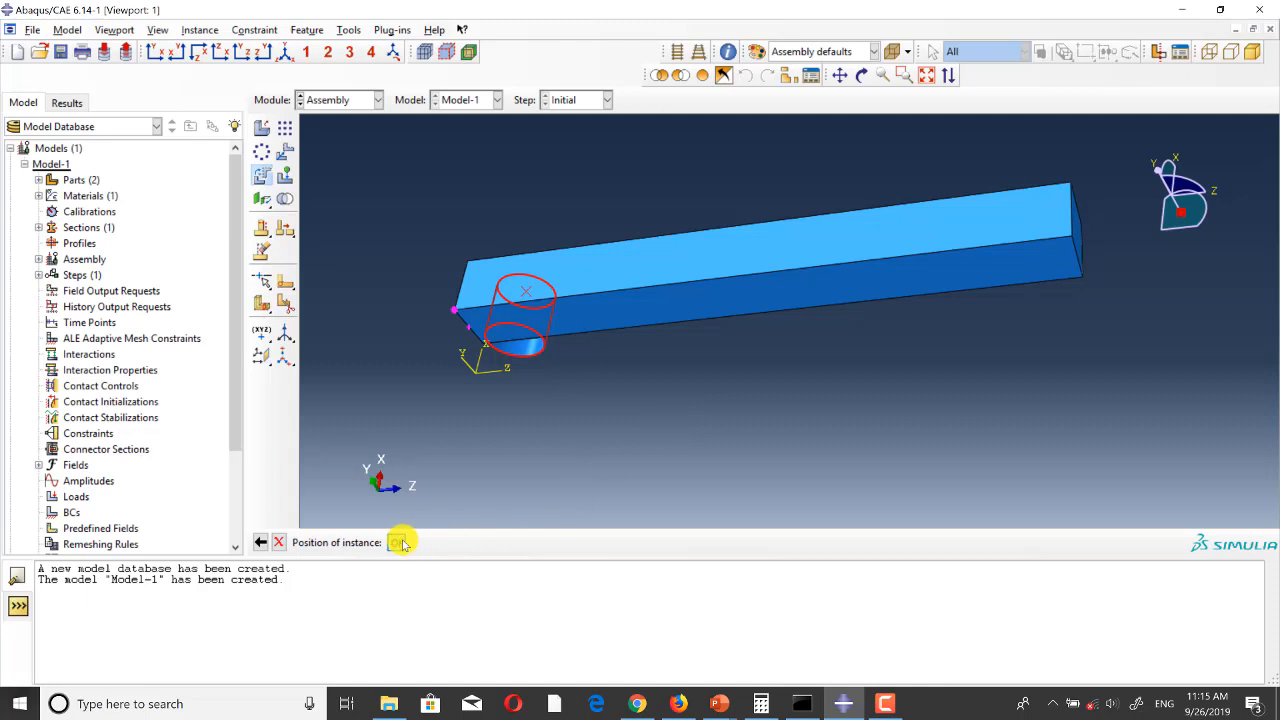
pyautogui.click(397, 542)
# Step: Translate the roller instance from its reference point to the lower corner of the steel bar's near end
pyautogui.keyDown('ctrl'); pyautogui.keyDown('alt'); pyautogui.moveTo(712, 378); pyautogui.dragTo(800, 281); pyautogui.keyUp('alt'); pyautogui.keyUp('ctrl')
pyautogui.keyDown('ctrl'); pyautogui.keyDown('alt'); pyautogui.moveTo(626, 304); pyautogui.dragTo(850, 348); pyautogui.keyUp('alt'); pyautogui.keyUp('ctrl')
pyautogui.keyDown('ctrl'); pyautogui.keyDown('alt'); pyautogui.moveTo(718, 279); pyautogui.dragTo(600, 300); pyautogui.keyUp('alt'); pyautogui.keyUp('ctrl')
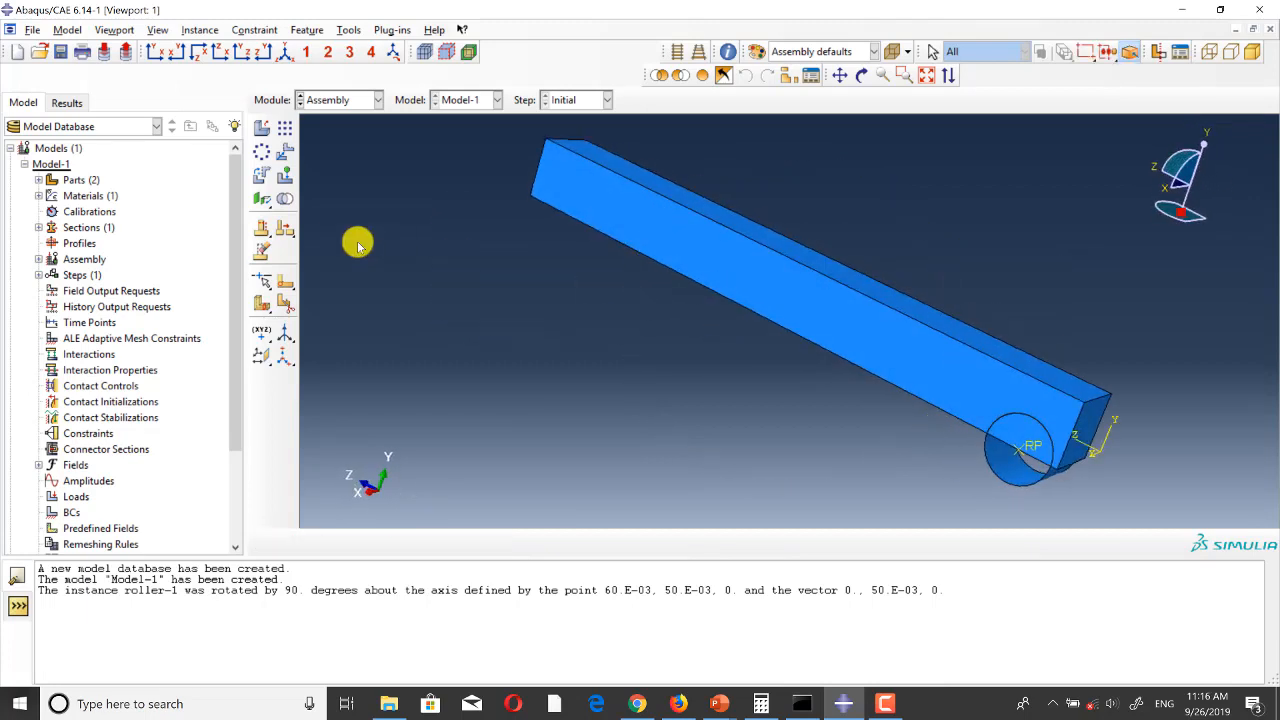
pyautogui.click(285, 151)
pyautogui.click(1006, 480)
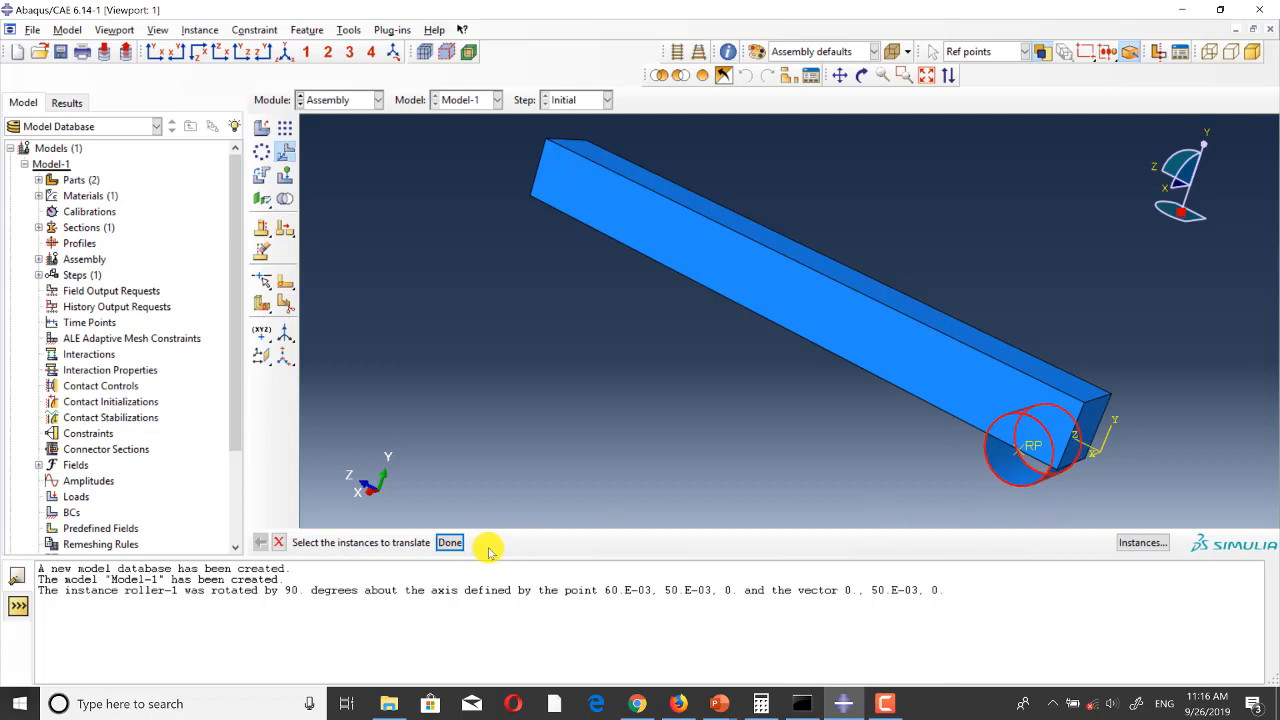
pyautogui.click(451, 543)
pyautogui.click(1026, 446)
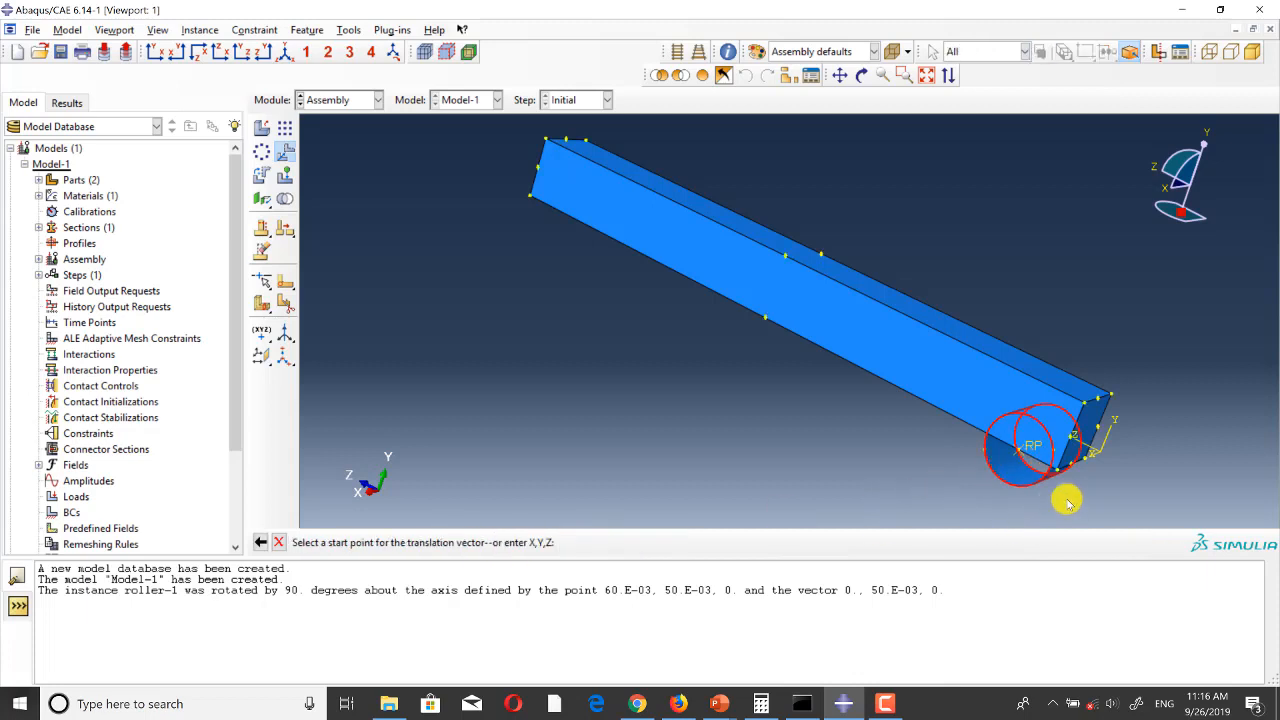
pyautogui.click(1059, 476)
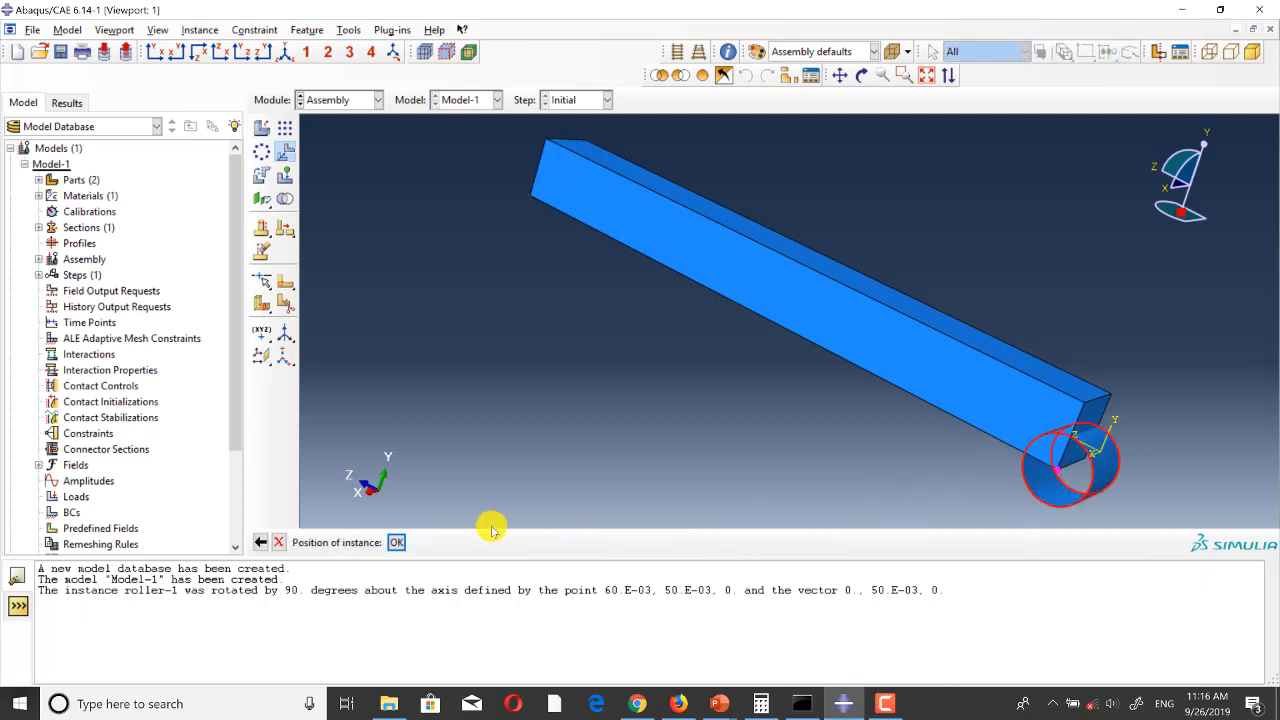
pyautogui.click(396, 542)
# Step: Translate the steel bar instance from its lower end corner to the assembly coordinate system origin
pyautogui.keyDown('ctrl'); pyautogui.keyDown('alt'); pyautogui.moveTo(863, 481); pyautogui.dragTo(660, 334); pyautogui.keyUp('alt'); pyautogui.keyUp('ctrl')
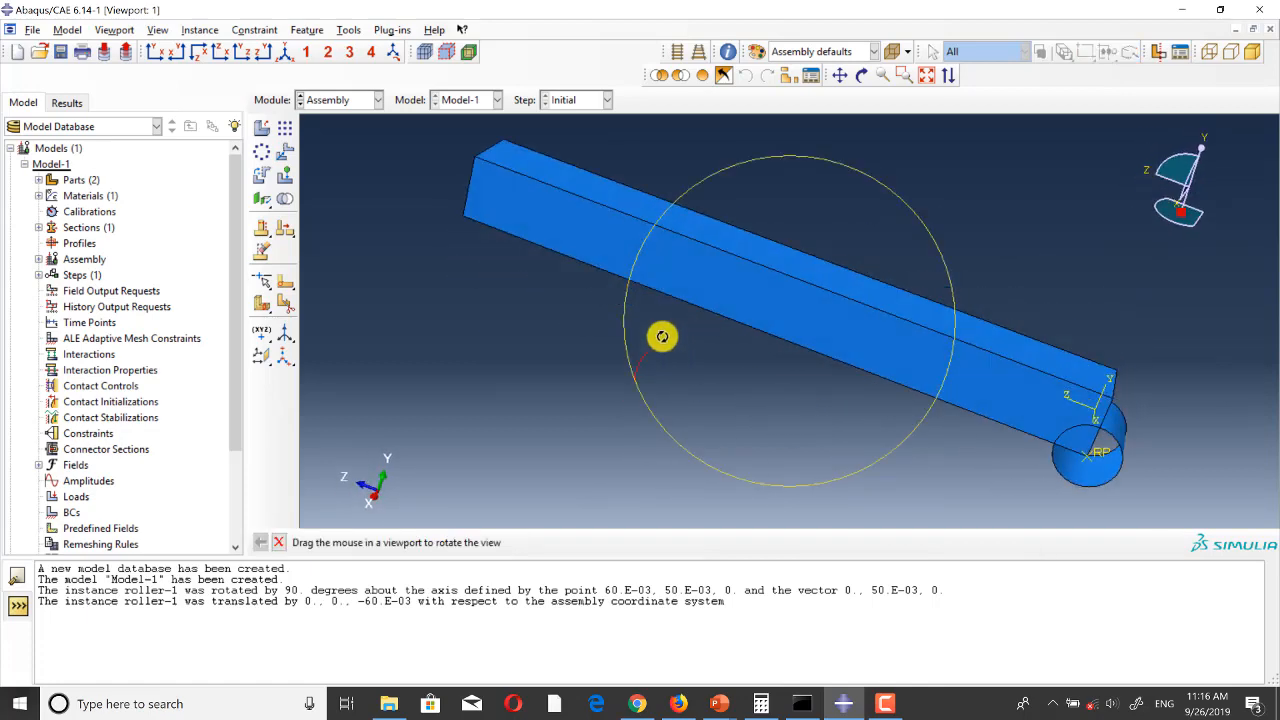
pyautogui.keyDown('ctrl'); pyautogui.keyDown('alt'); pyautogui.moveTo(803, 363); pyautogui.dragTo(787, 341); pyautogui.keyUp('alt'); pyautogui.keyUp('ctrl')
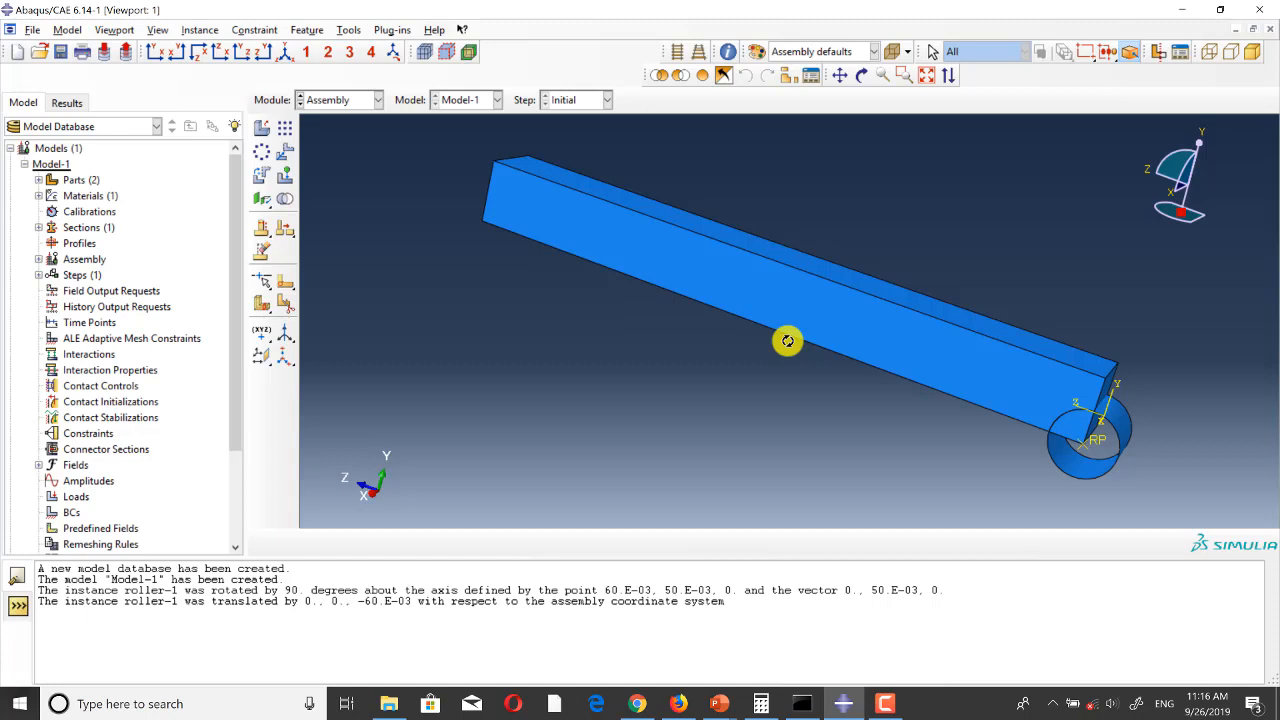
pyautogui.moveTo(1175, 389); pyautogui.dragTo(728, 338)
pyautogui.click(284, 151)
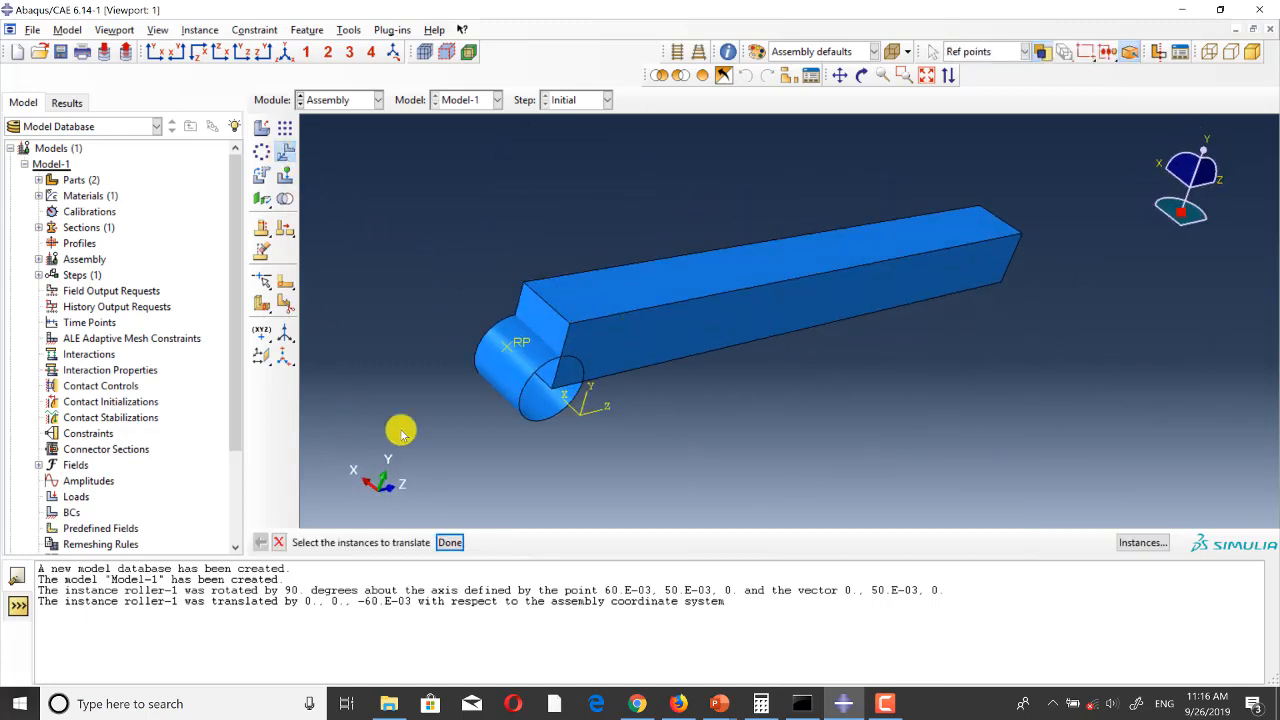
pyautogui.click(680, 334)
pyautogui.click(449, 542)
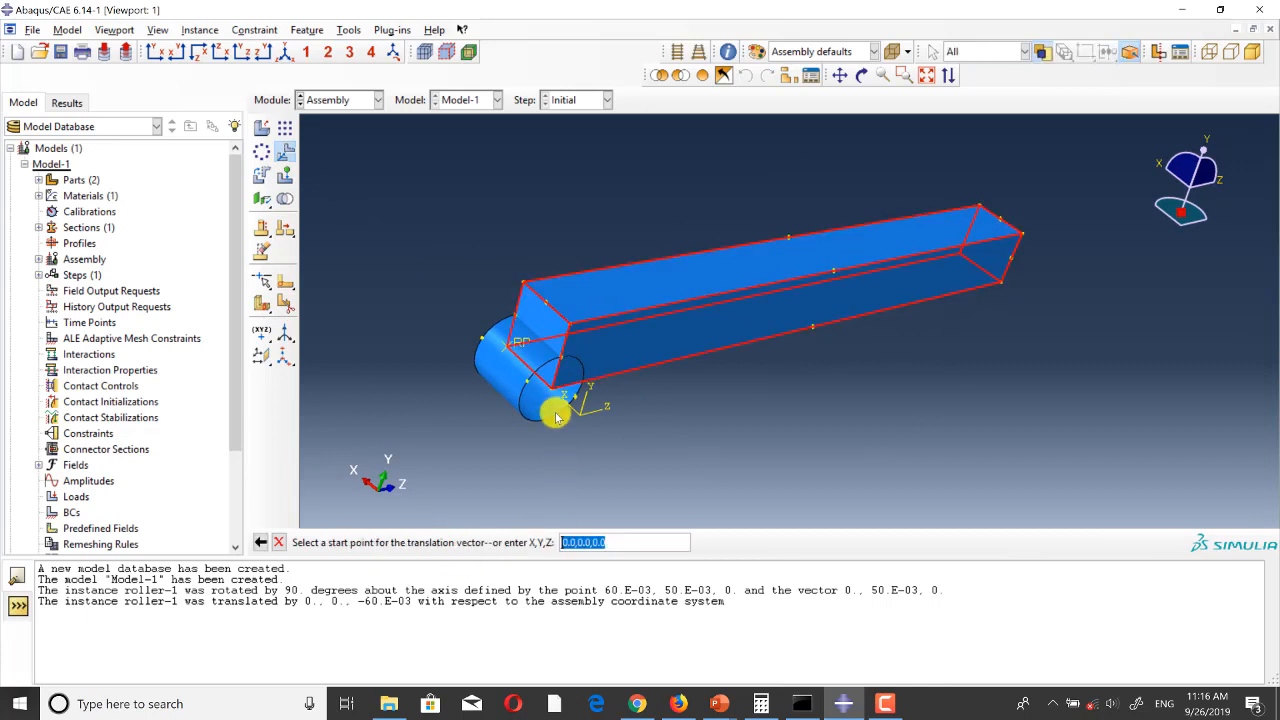
pyautogui.click(553, 388)
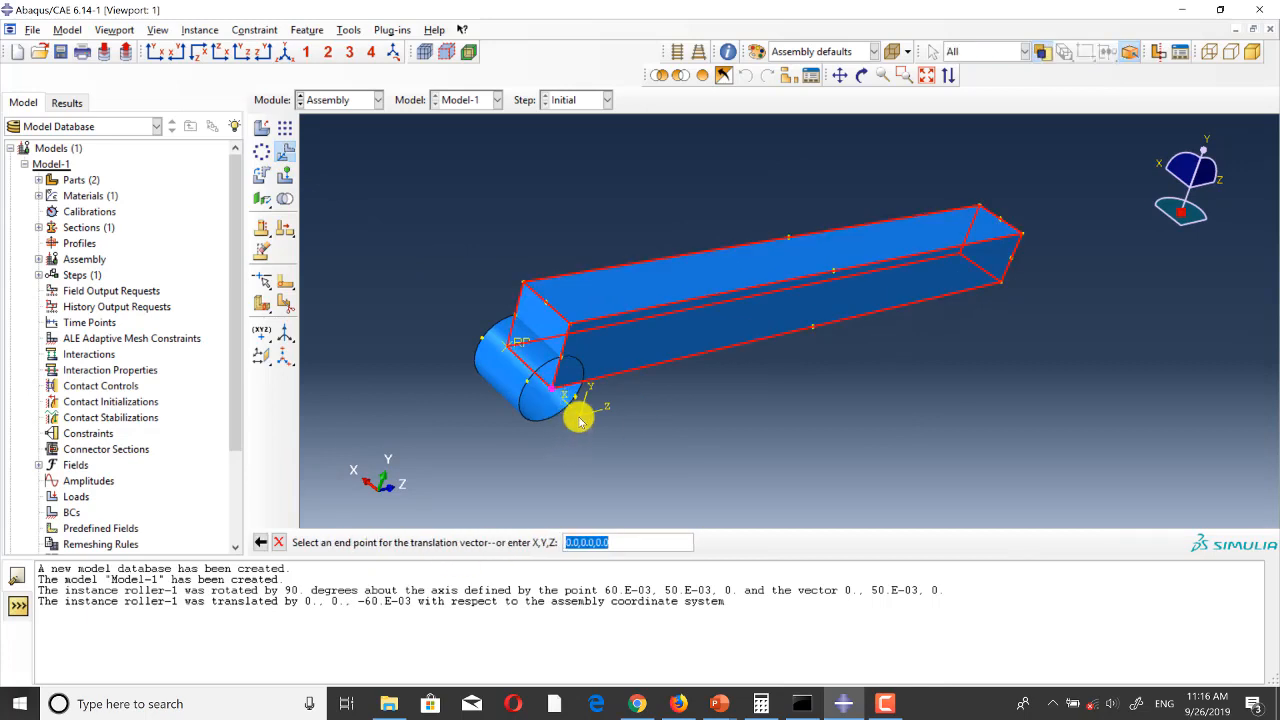
pyautogui.click(579, 417)
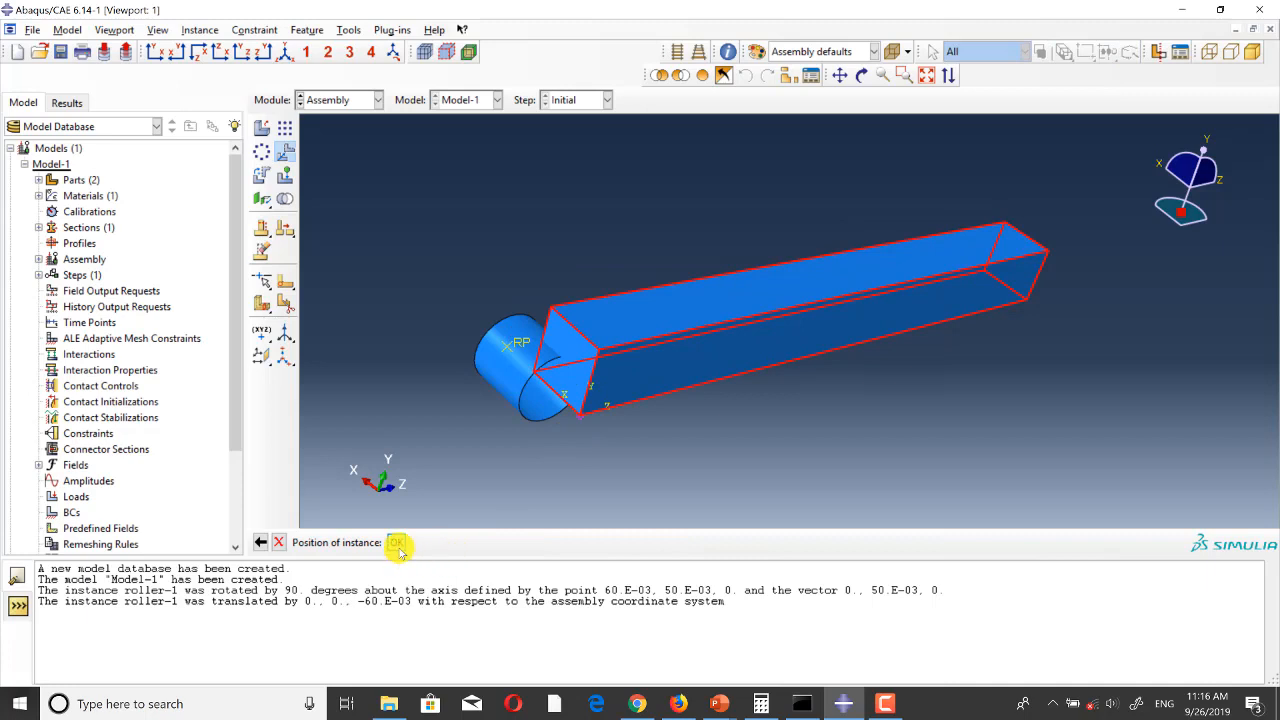
pyautogui.click(401, 542)
# Step: Translate the roller instance so its reference point coincides with the relocated steel bar's lower end corner
pyautogui.keyDown('ctrl'); pyautogui.keyDown('alt'); pyautogui.moveTo(628, 360); pyautogui.dragTo(523, 294); pyautogui.keyUp('alt'); pyautogui.keyUp('ctrl')
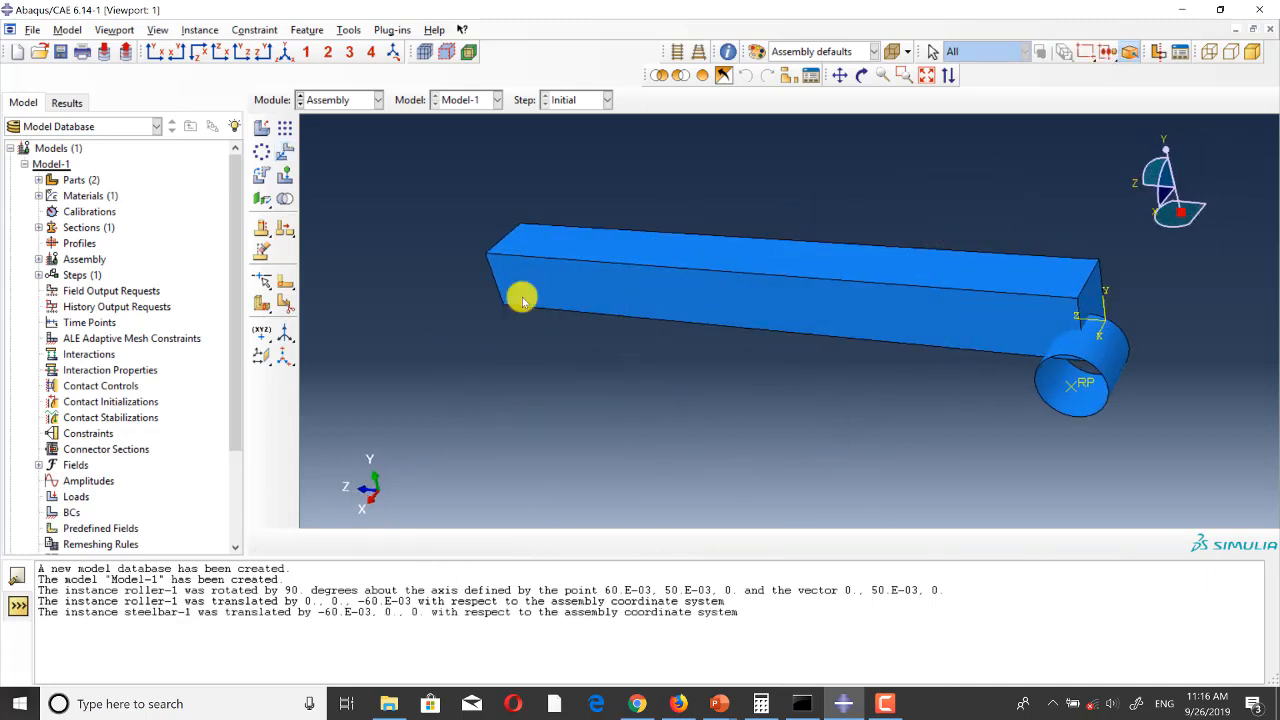
pyautogui.click(285, 151)
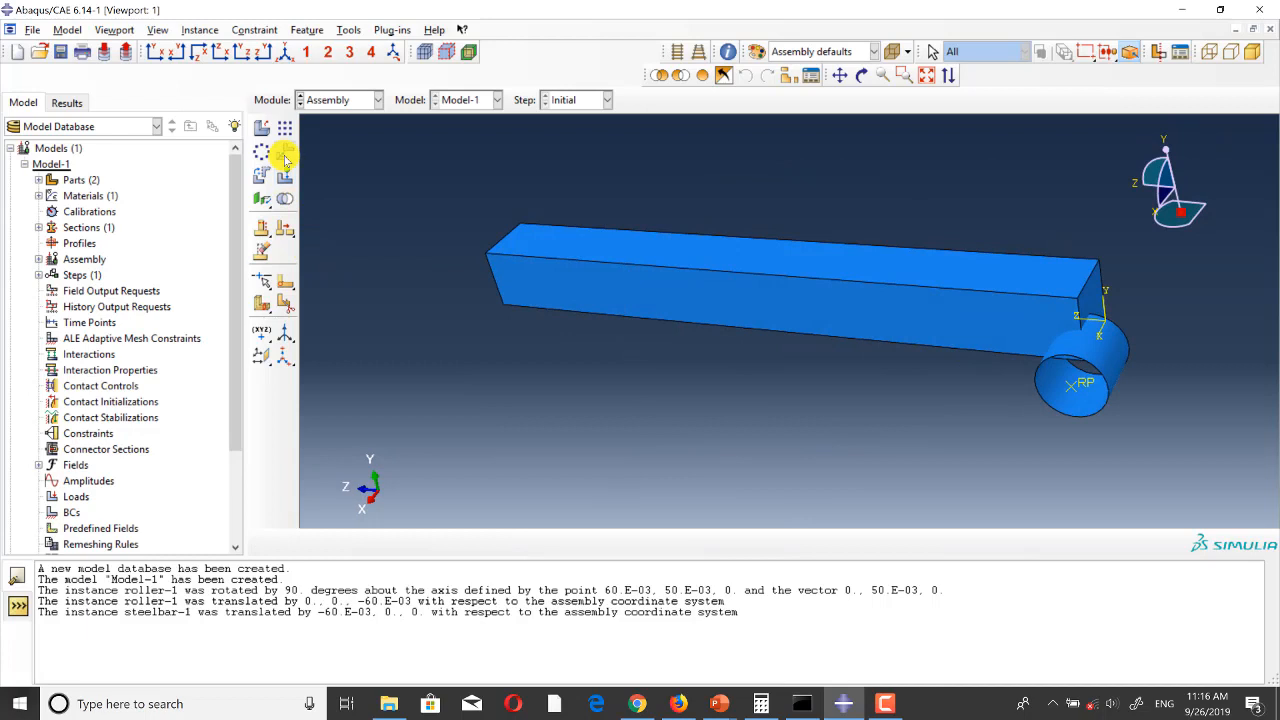
pyautogui.click(1046, 405)
pyautogui.click(446, 542)
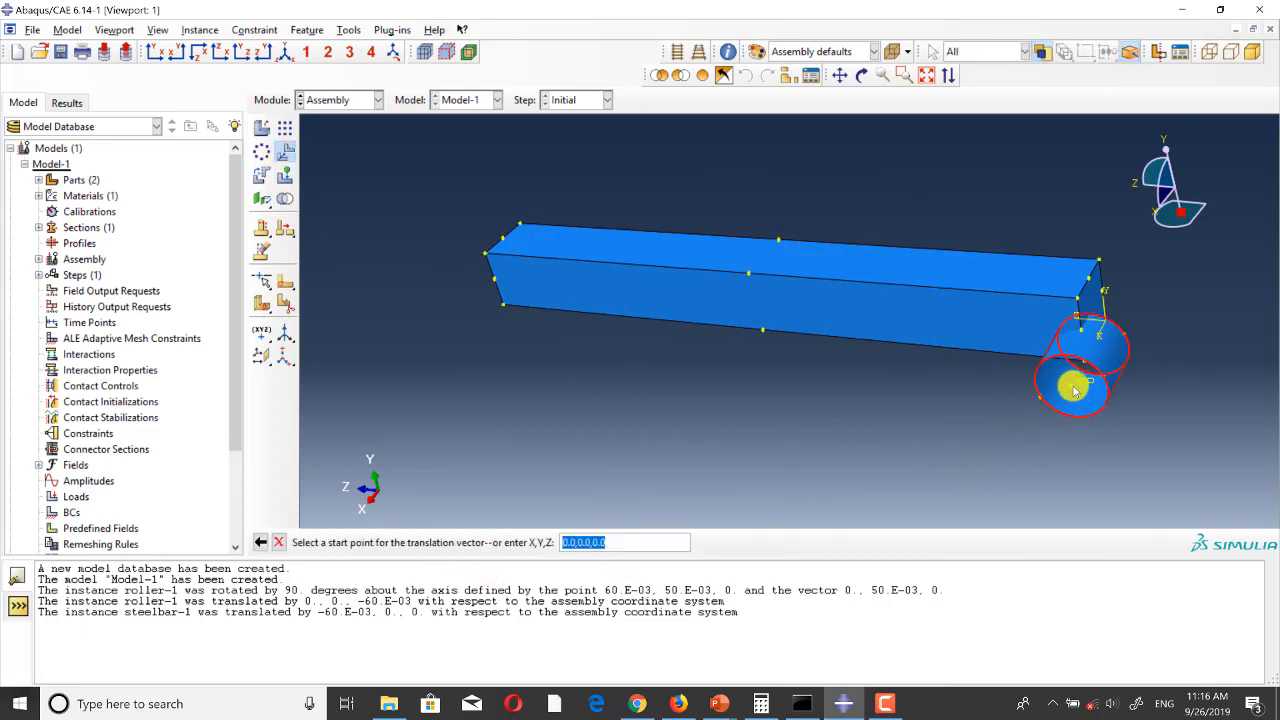
pyautogui.click(1073, 388)
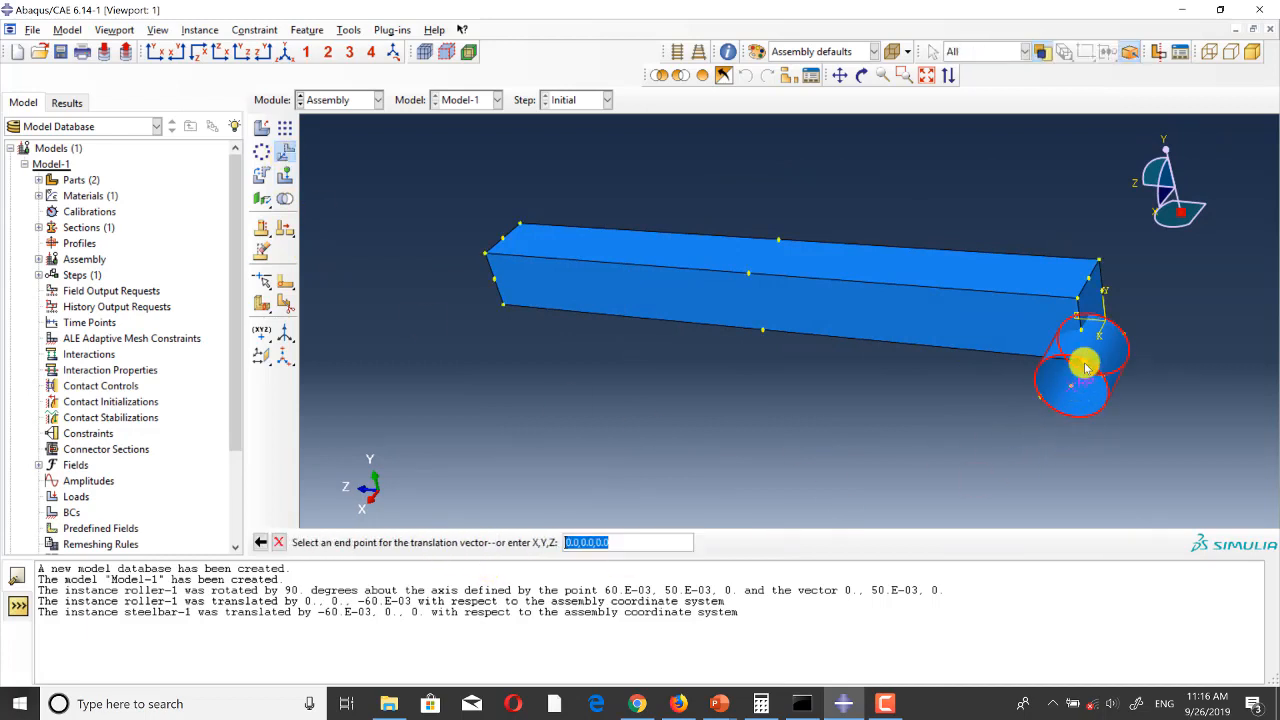
pyautogui.click(1086, 368)
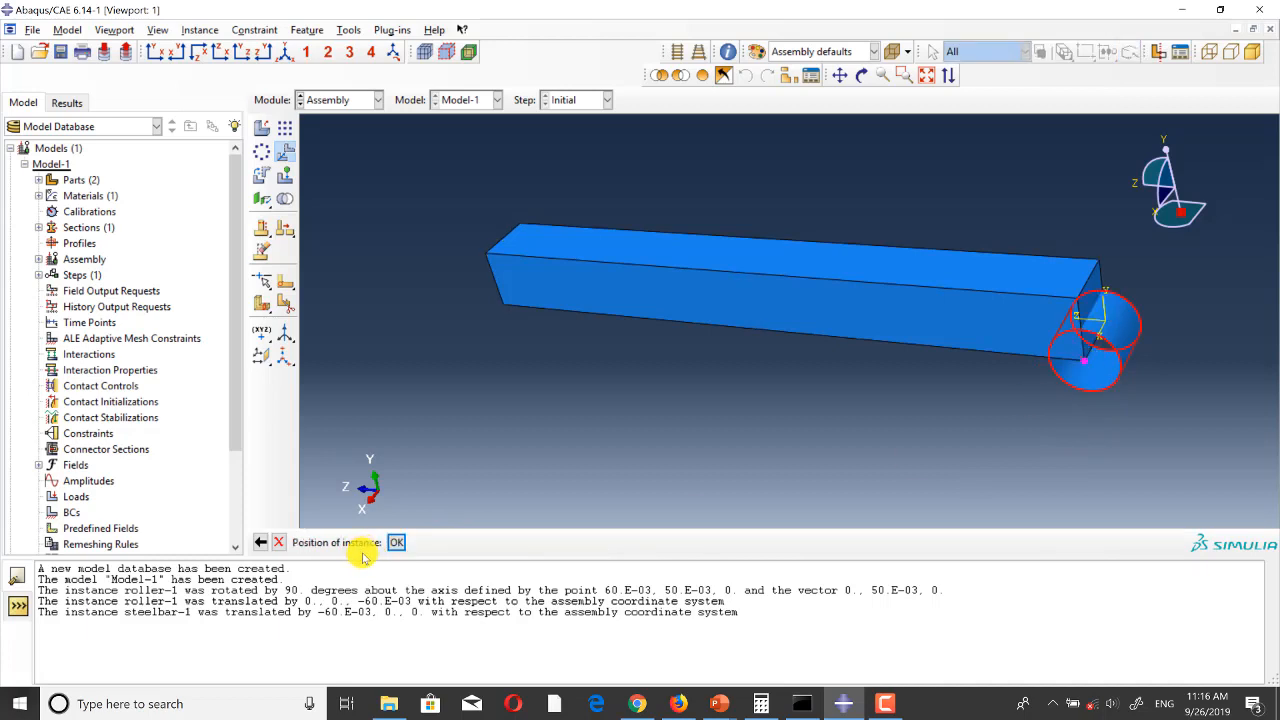
pyautogui.click(396, 542)
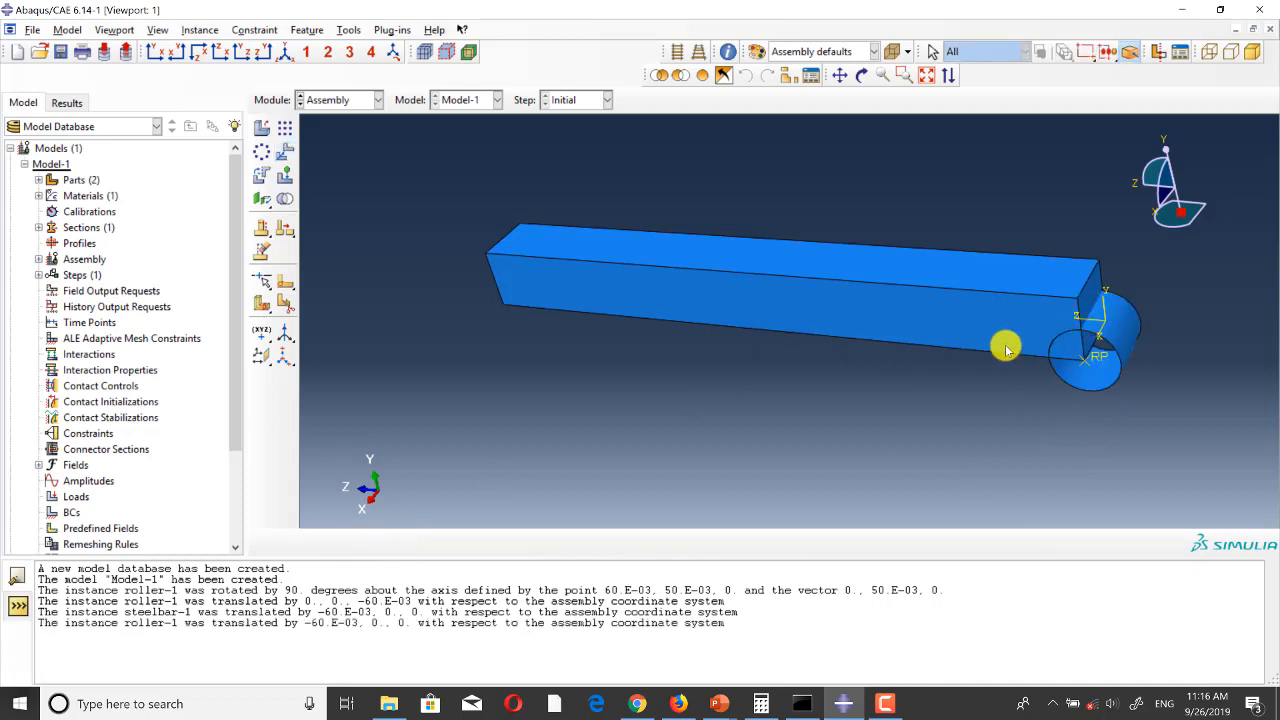
# Step: Translate the roller instance beneath the steel bar using start point 0,0,0 and end point 0,-0.05,0.1
pyautogui.keyDown('ctrl'); pyautogui.keyDown('alt'); pyautogui.moveTo(1006, 343); pyautogui.dragTo(977, 347); pyautogui.keyUp('alt'); pyautogui.keyUp('ctrl')
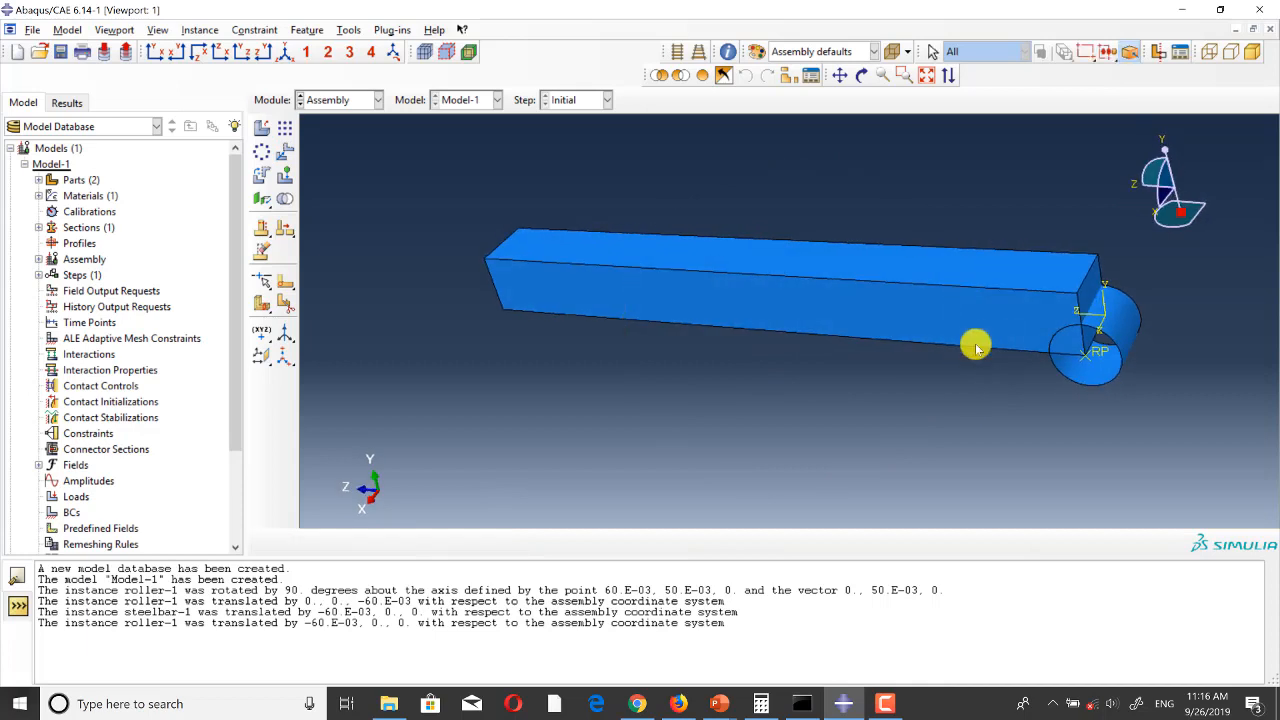
pyautogui.click(285, 150)
pyautogui.click(1117, 369)
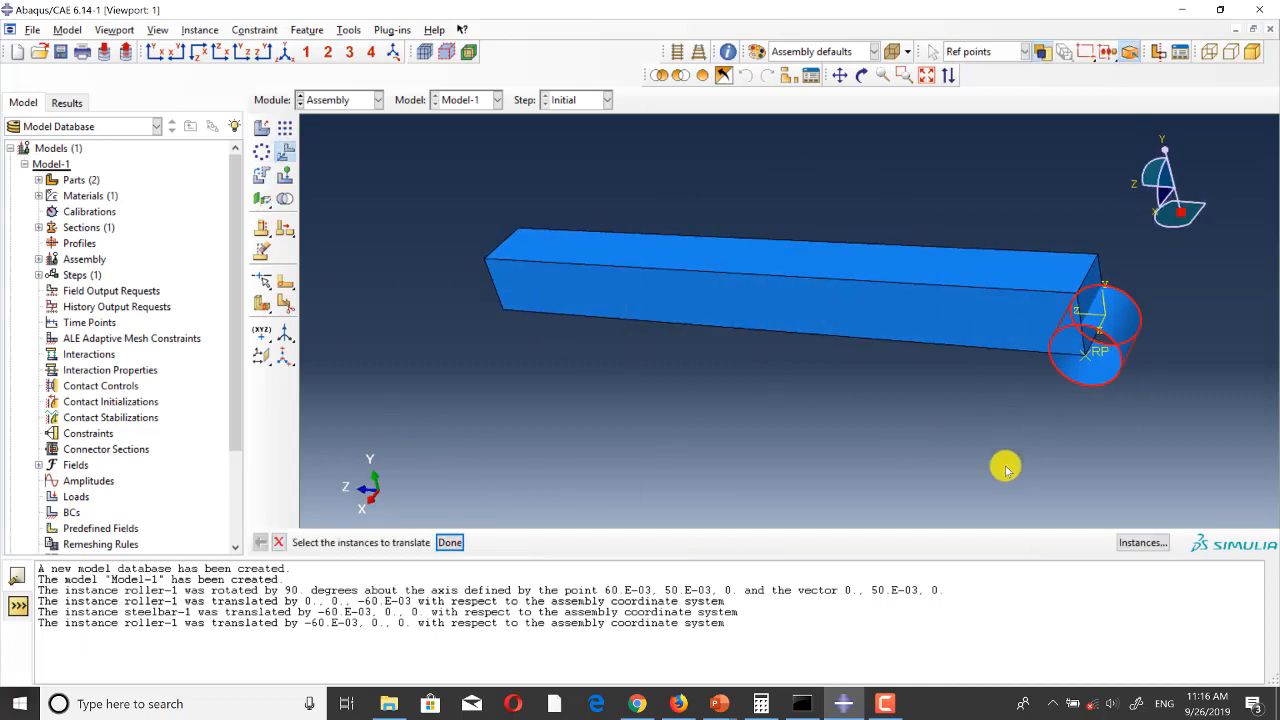
pyautogui.click(449, 542)
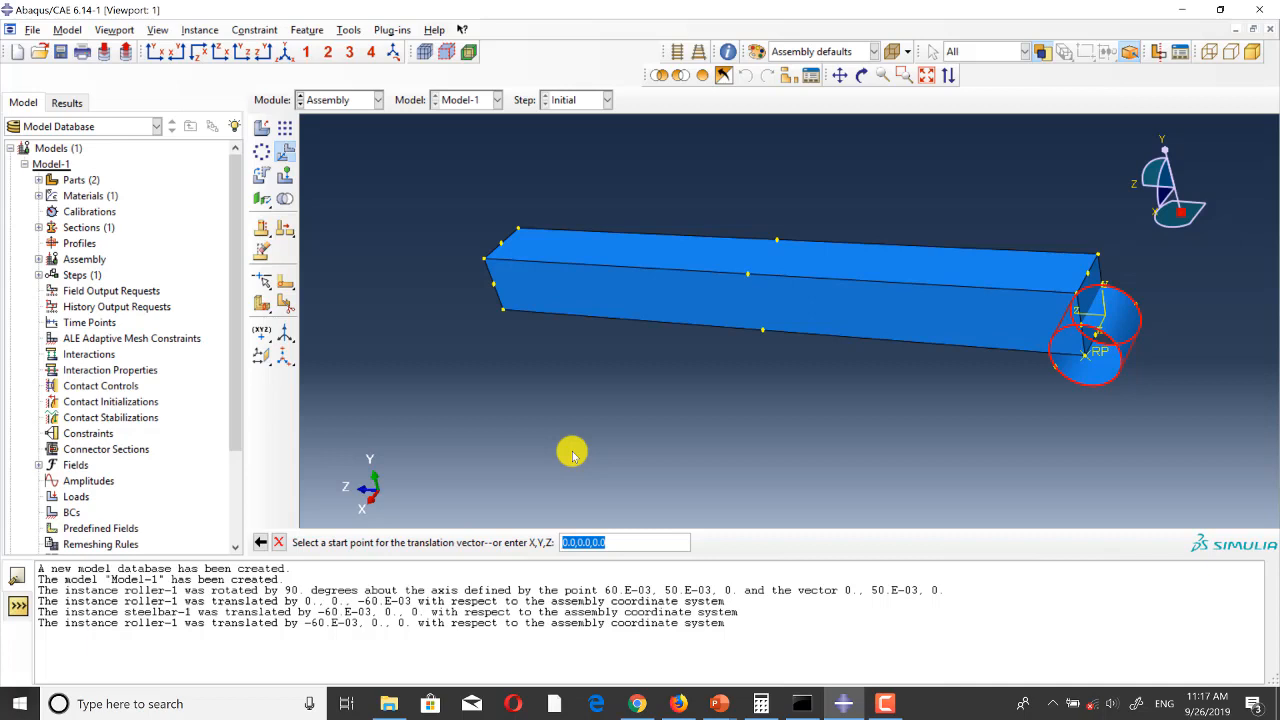
pyautogui.press('Return')
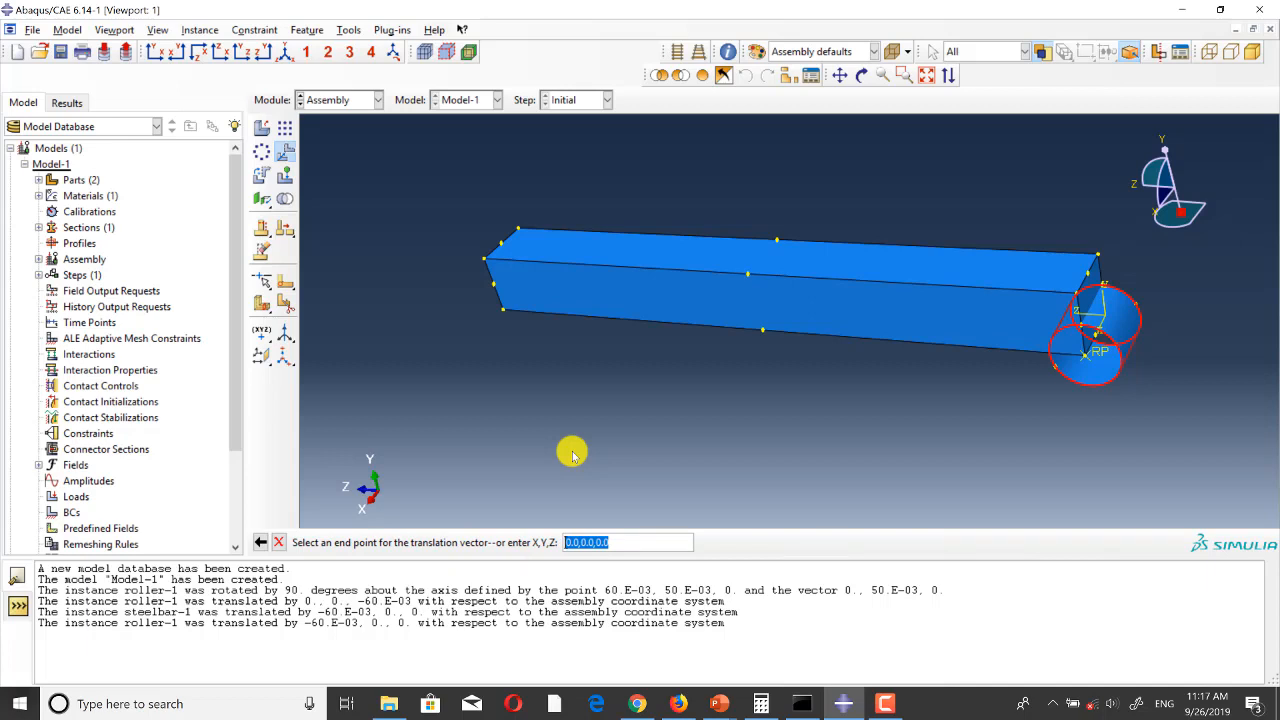
pyautogui.click(611, 542)
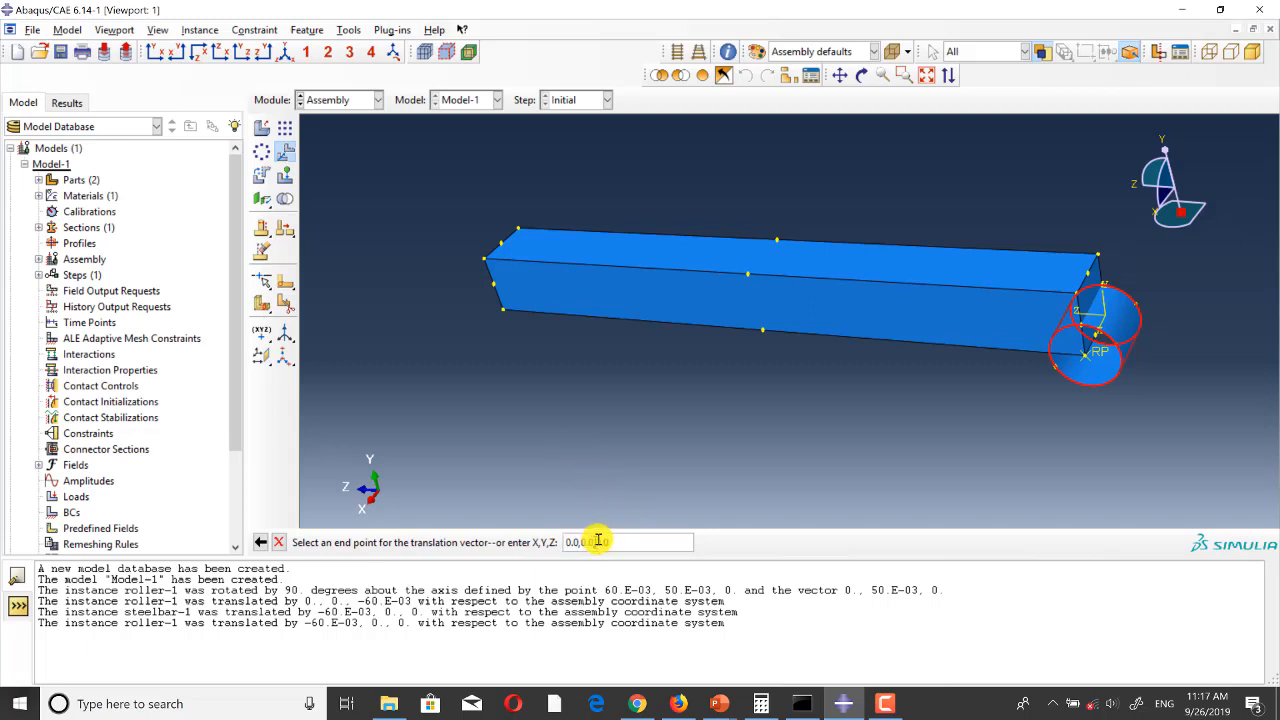
pyautogui.doubleClick(600, 542)
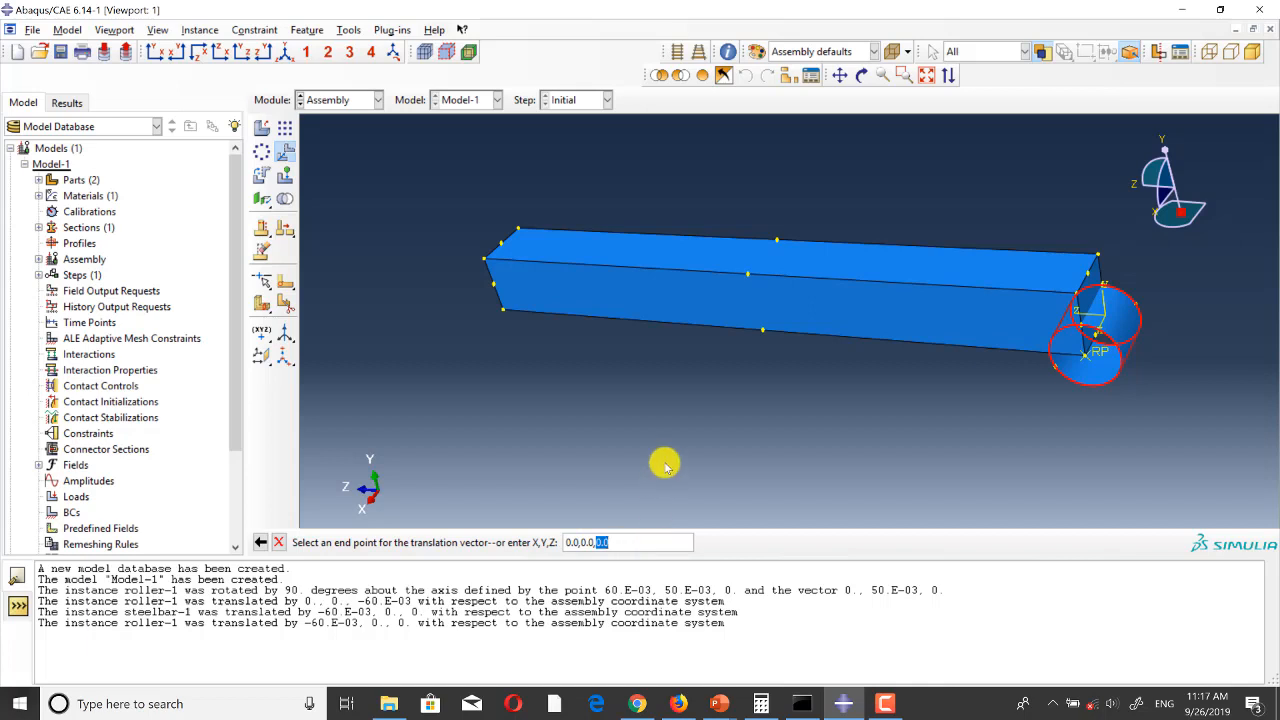
pyautogui.write('0')
pyautogui.write('.1')
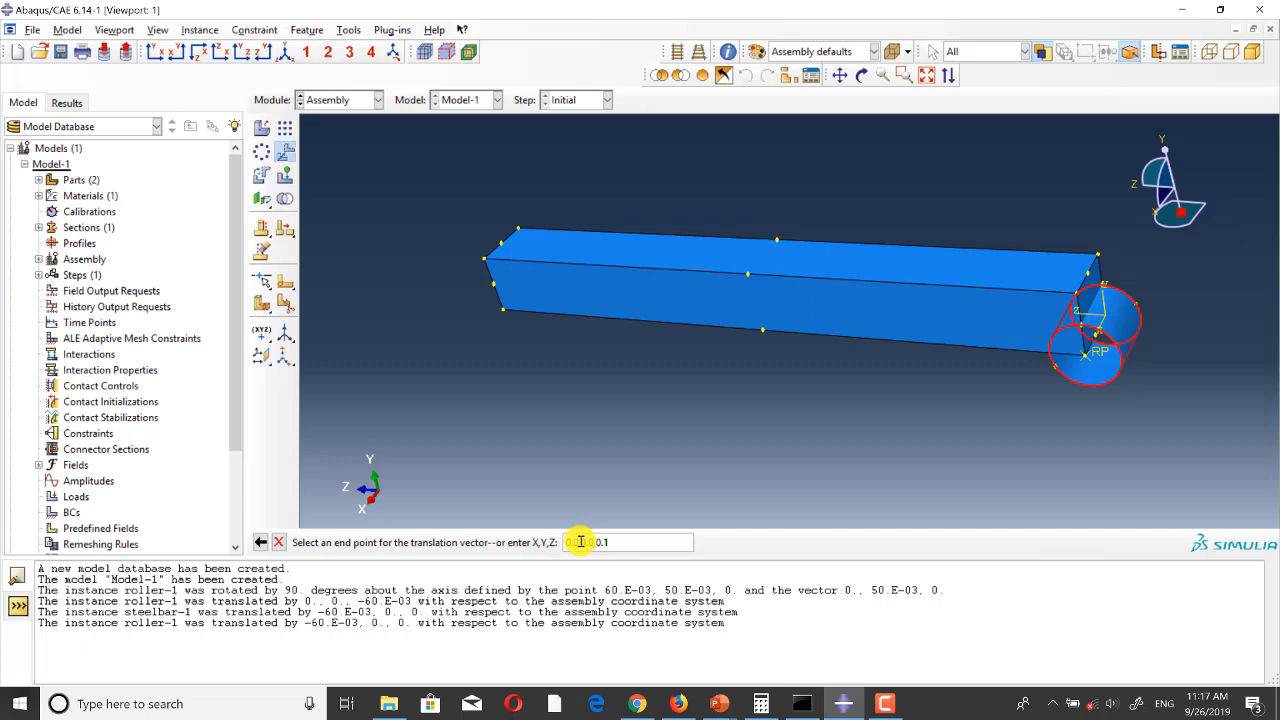
pyautogui.click(581, 542)
pyautogui.write('-0.05')
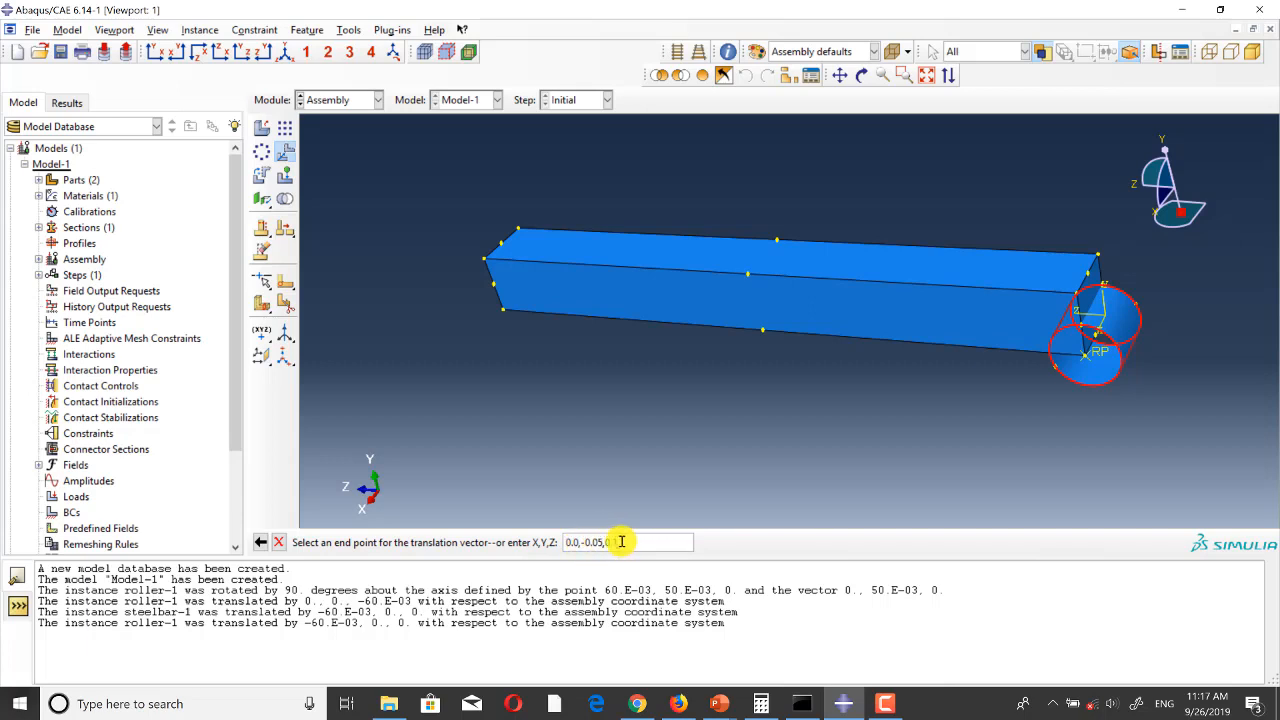
pyautogui.press('Return')
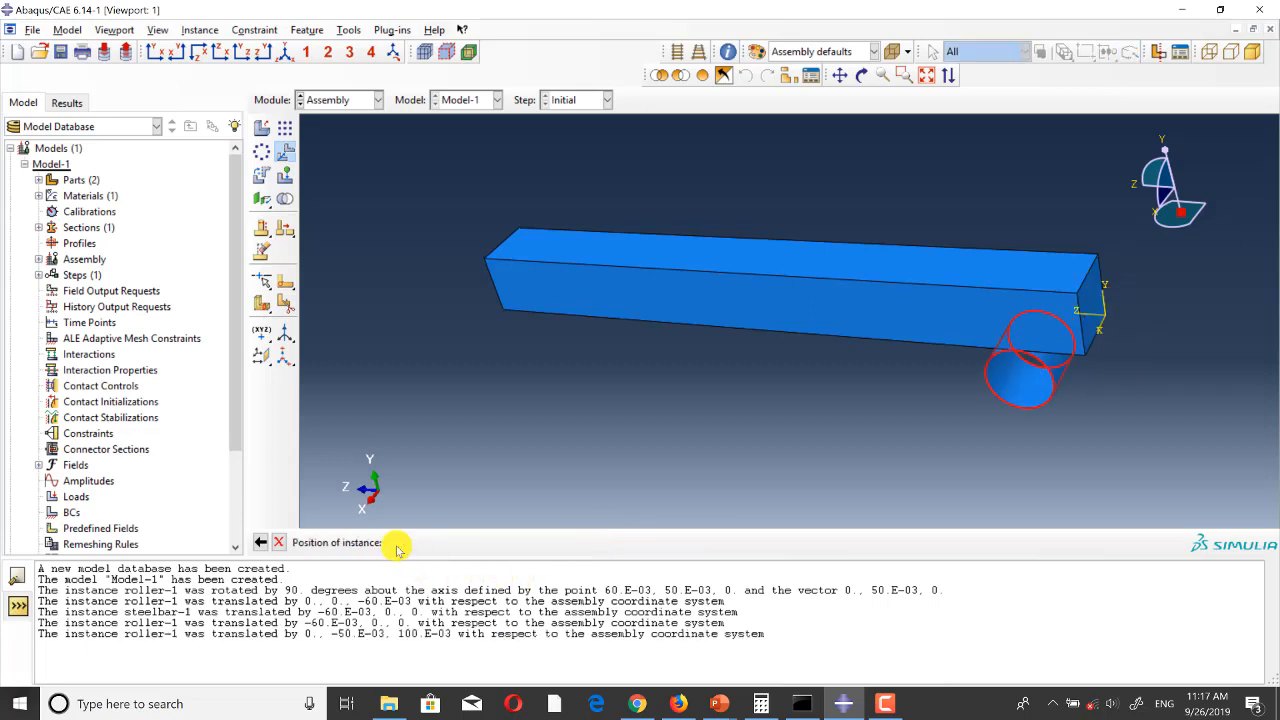
pyautogui.click(398, 543)
# Step: Start a linear pattern of the roller instance positioned beneath the steel bar
pyautogui.moveTo(913, 400)
pyautogui.keyDown('ctrl'); pyautogui.keyDown('alt'); pyautogui.mouseDown()
pyautogui.moveTo(886, 294)
pyautogui.moveTo(905, 408)
pyautogui.mouseUp(); pyautogui.keyUp('alt'); pyautogui.keyUp('ctrl')
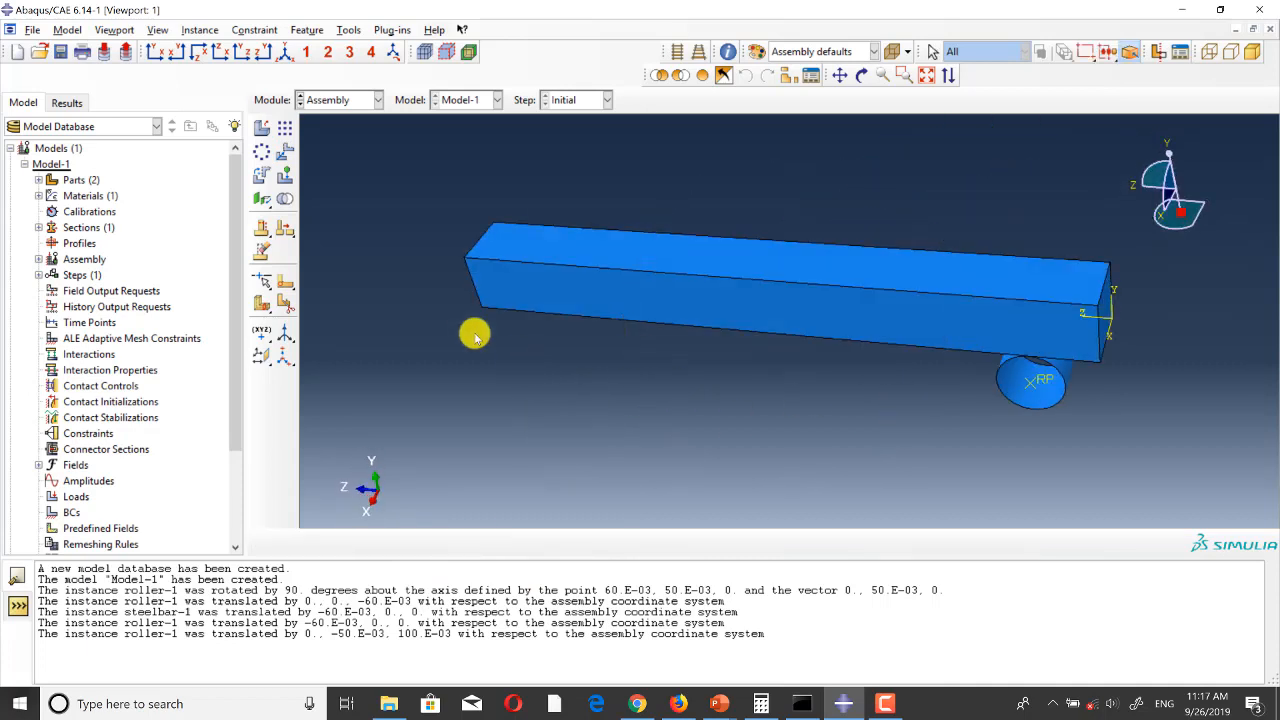
pyautogui.click(286, 129)
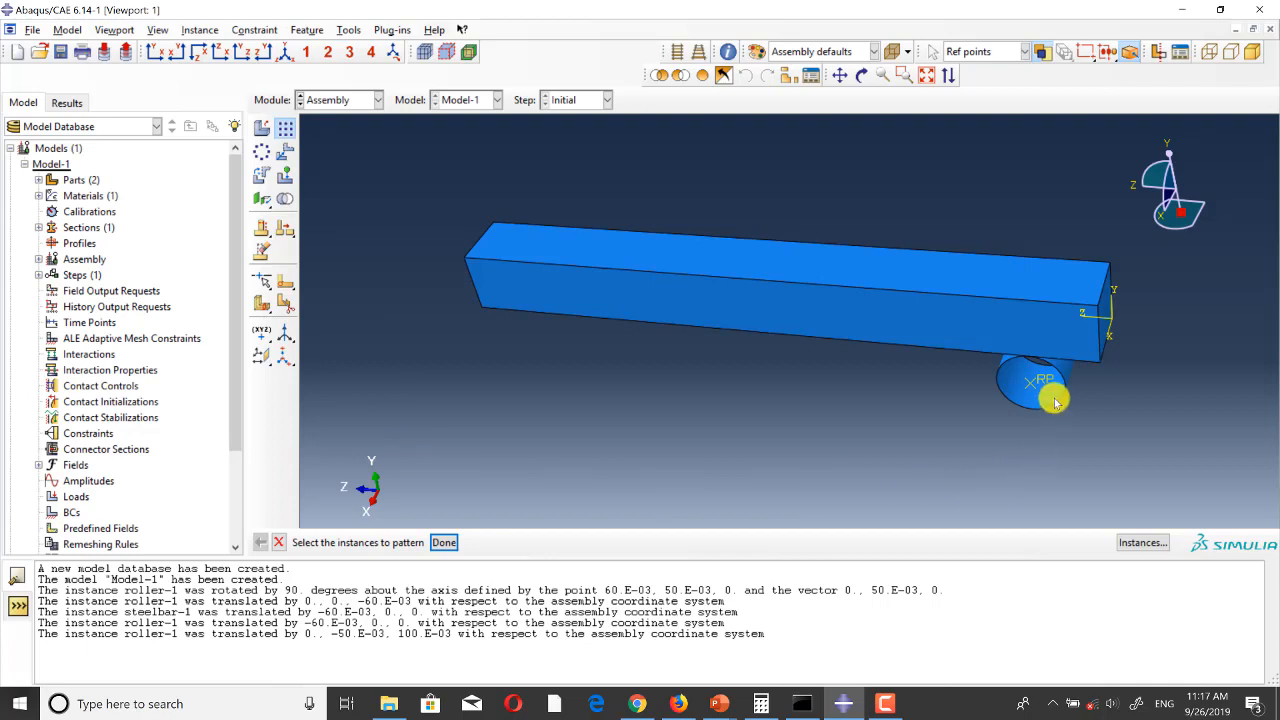
pyautogui.click(1020, 392)
pyautogui.click(443, 542)
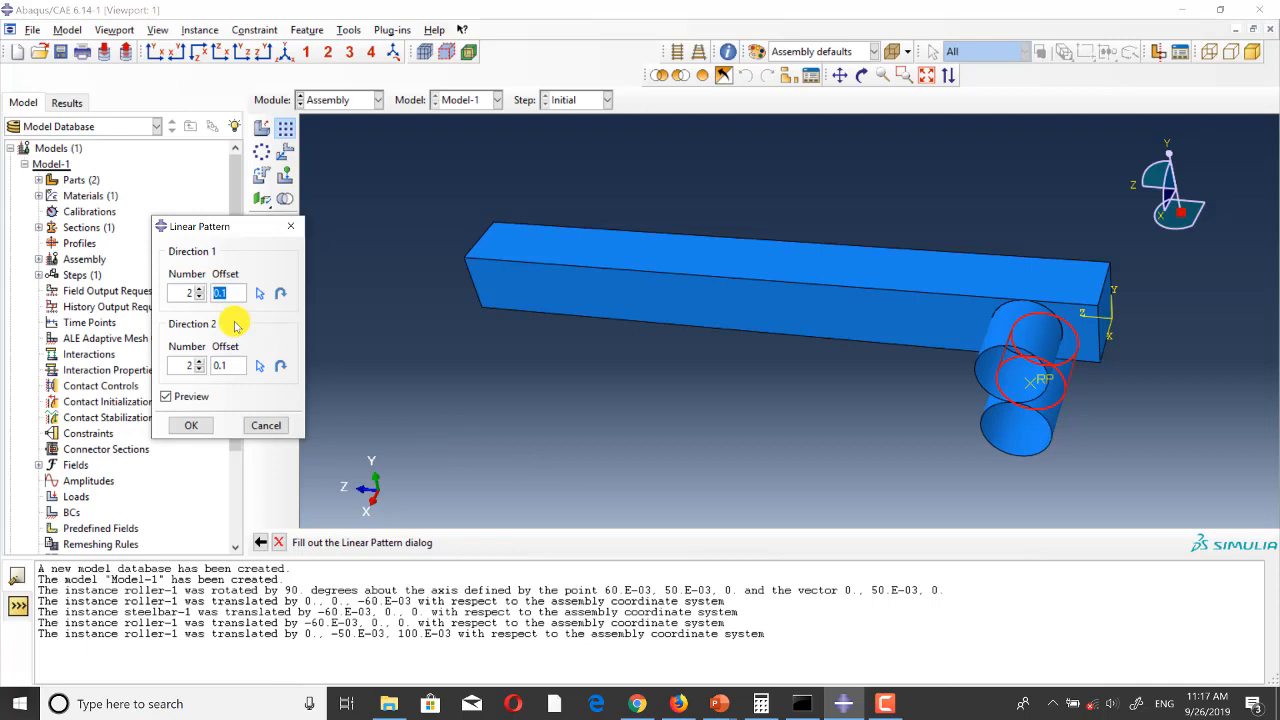
# Step: Try three instances and then an offset of 0.2 for direction 1 of the roller's linear pattern
pyautogui.scroll(-4, 577, 240)
pyautogui.scroll(3, 516, 272)
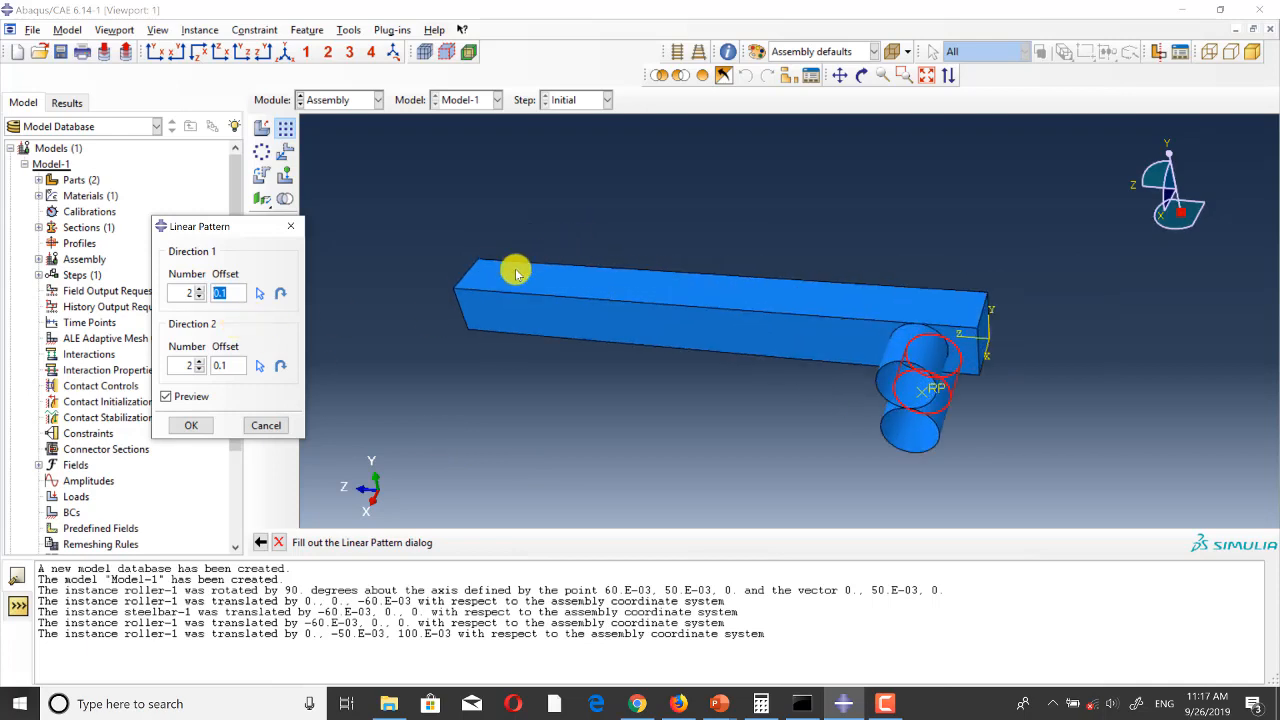
pyautogui.click(200, 288)
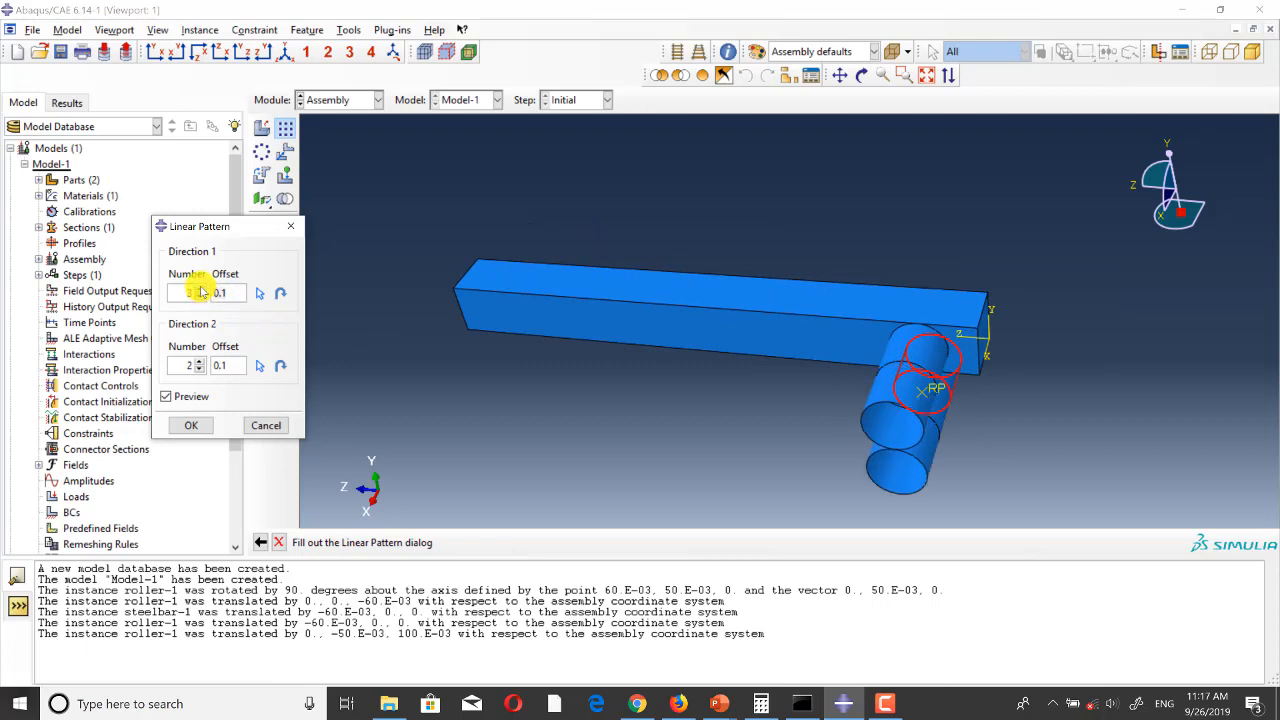
pyautogui.click(199, 296)
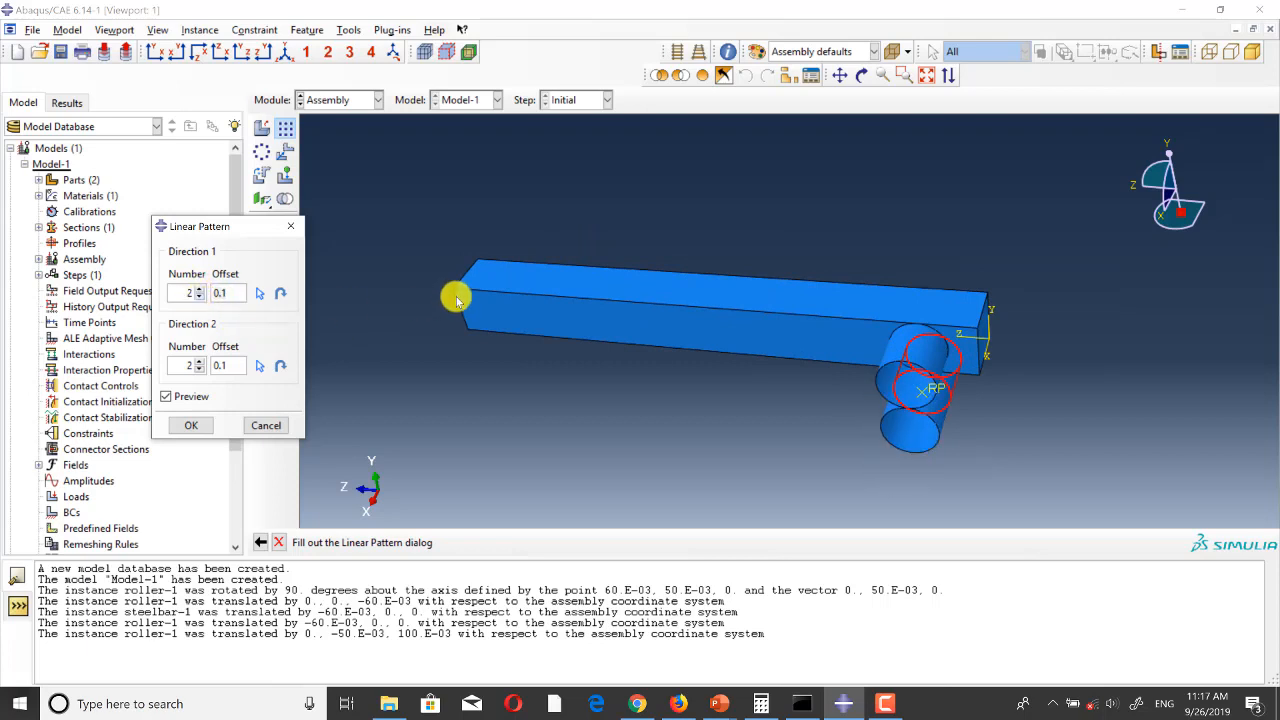
pyautogui.keyDown('ctrl'); pyautogui.keyDown('alt'); pyautogui.moveTo(720, 360); pyautogui.dragTo(706, 331); pyautogui.keyUp('alt'); pyautogui.keyUp('ctrl')
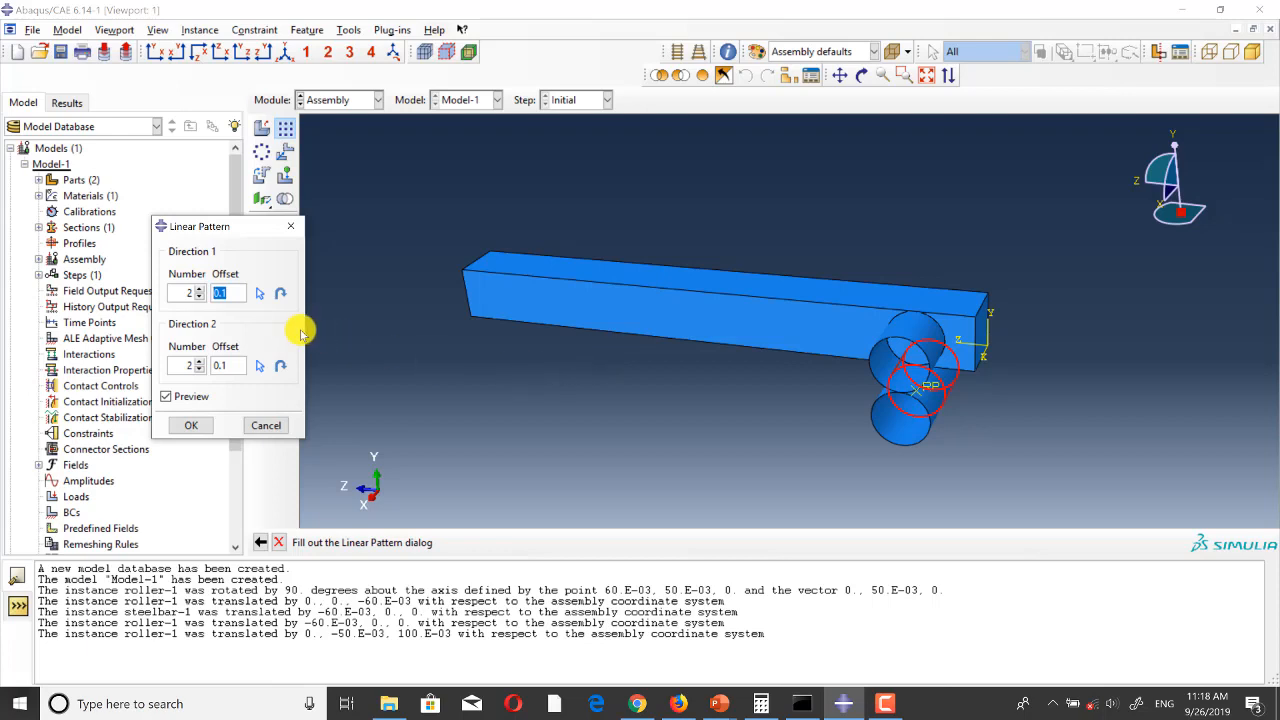
pyautogui.click(238, 294)
pyautogui.write('2')
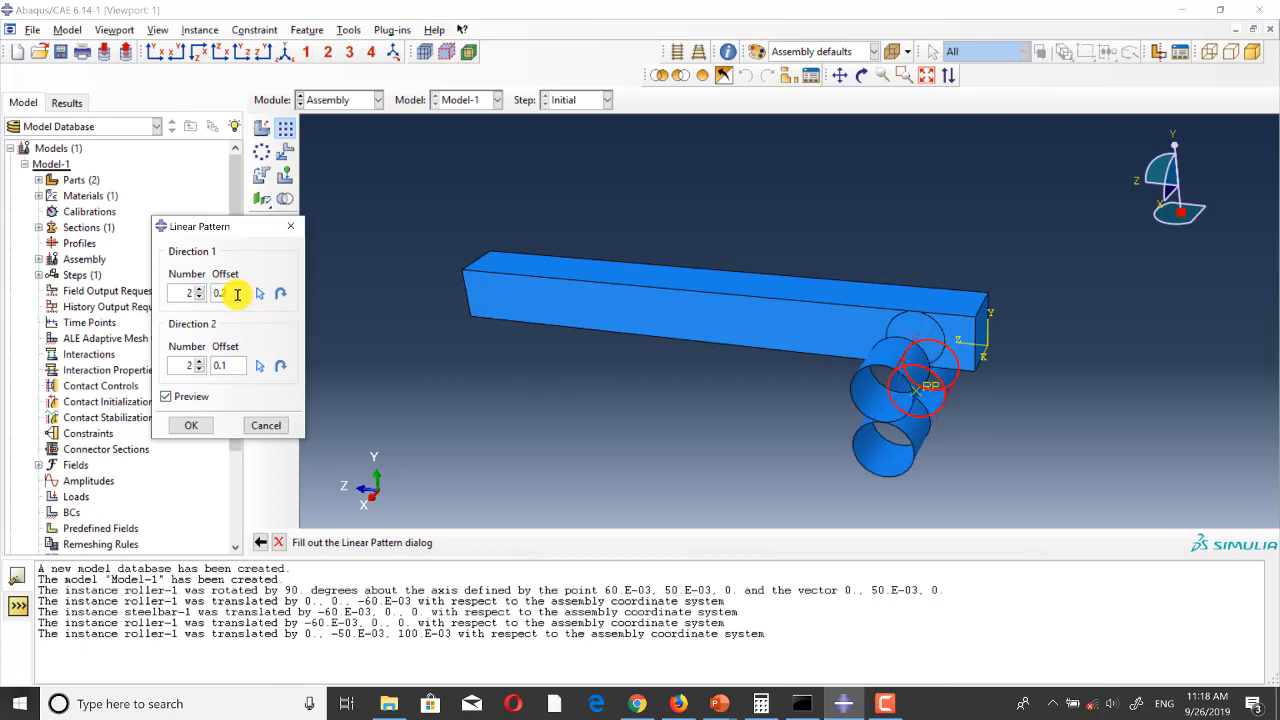
pyautogui.press('BackSpace')
pyautogui.write('1')
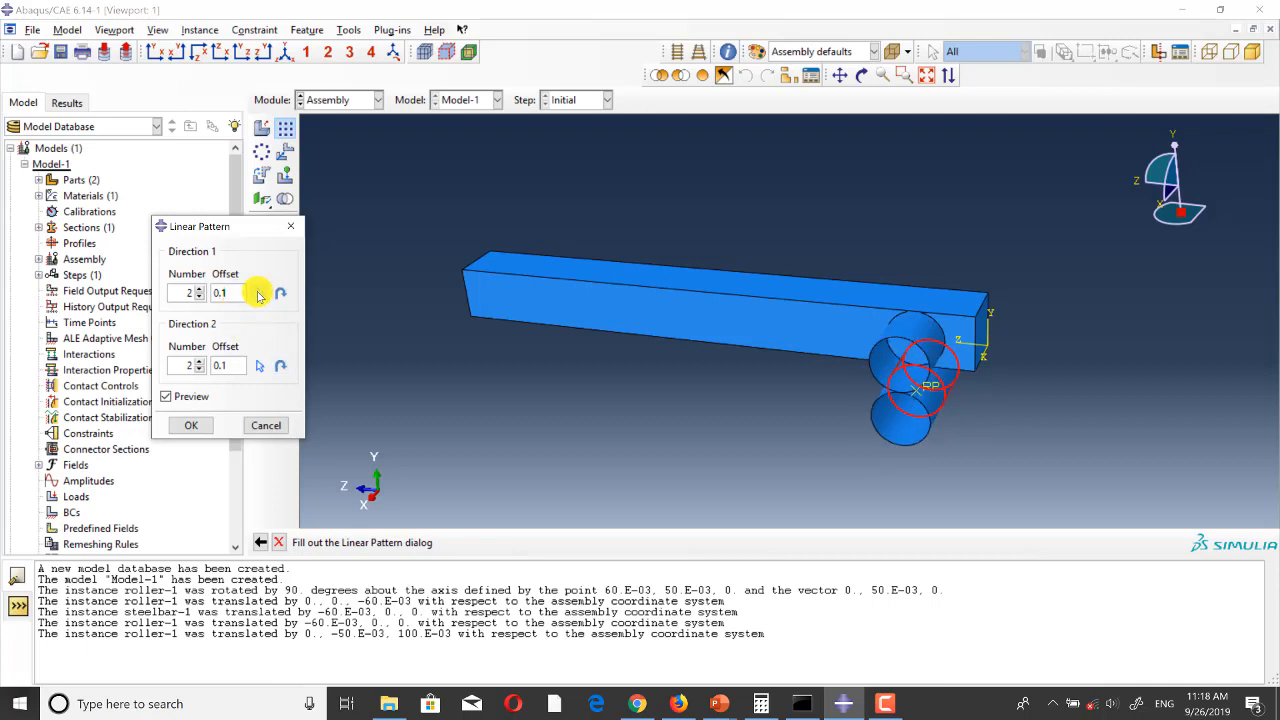
# Step: Pattern the roller 2 by 2 with direction 1 along the bar's lower long edge, using offsets of 0.8 in direction 1 and 0.2 in direction 2
pyautogui.click(259, 293)
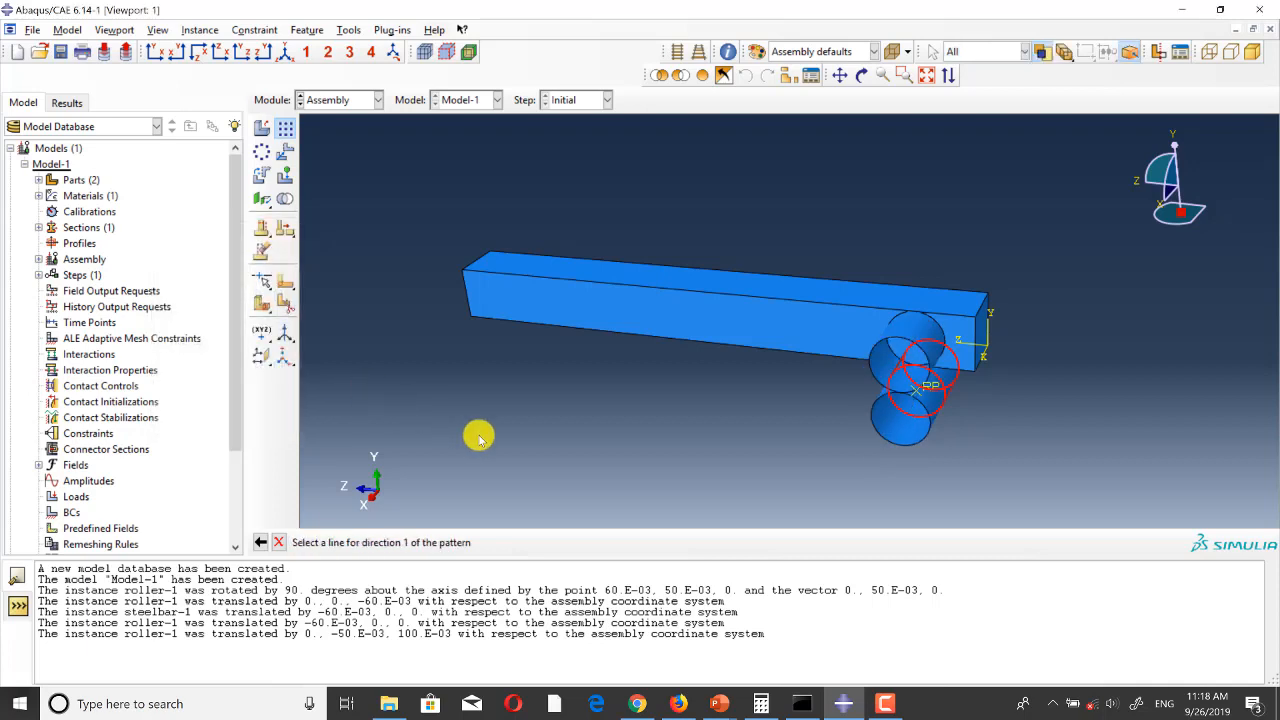
pyautogui.click(609, 341)
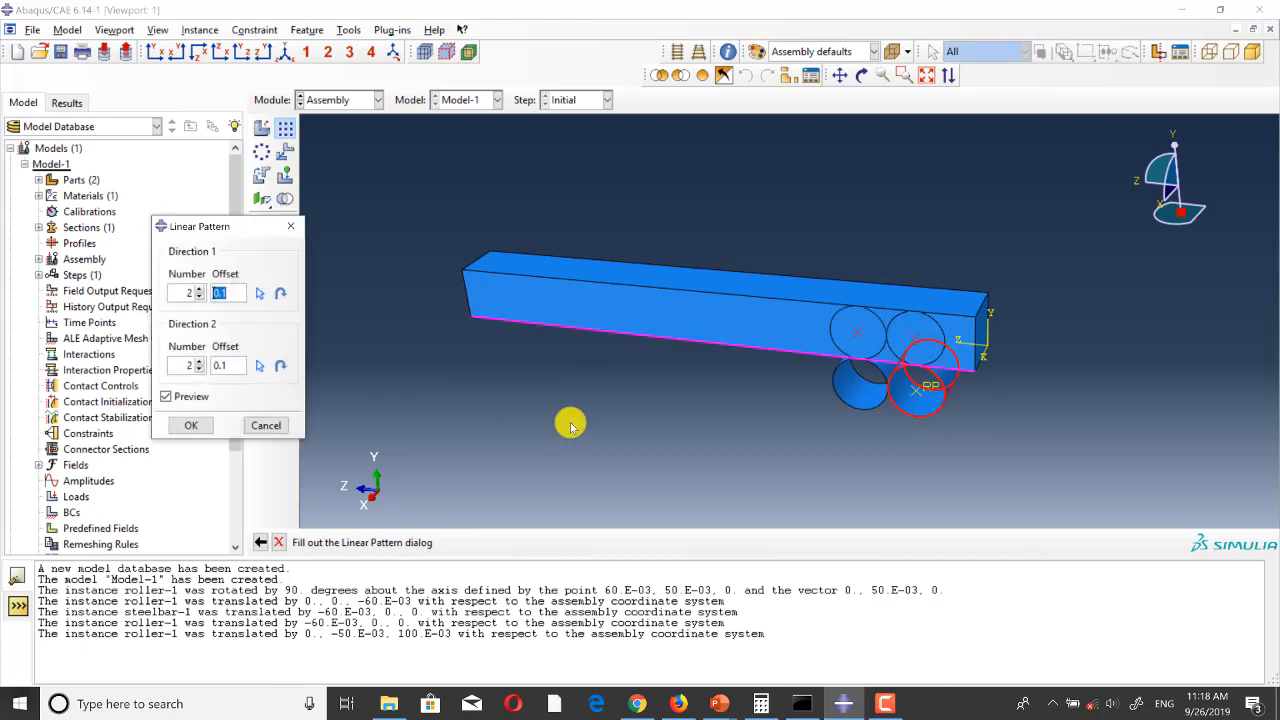
pyautogui.click(235, 364)
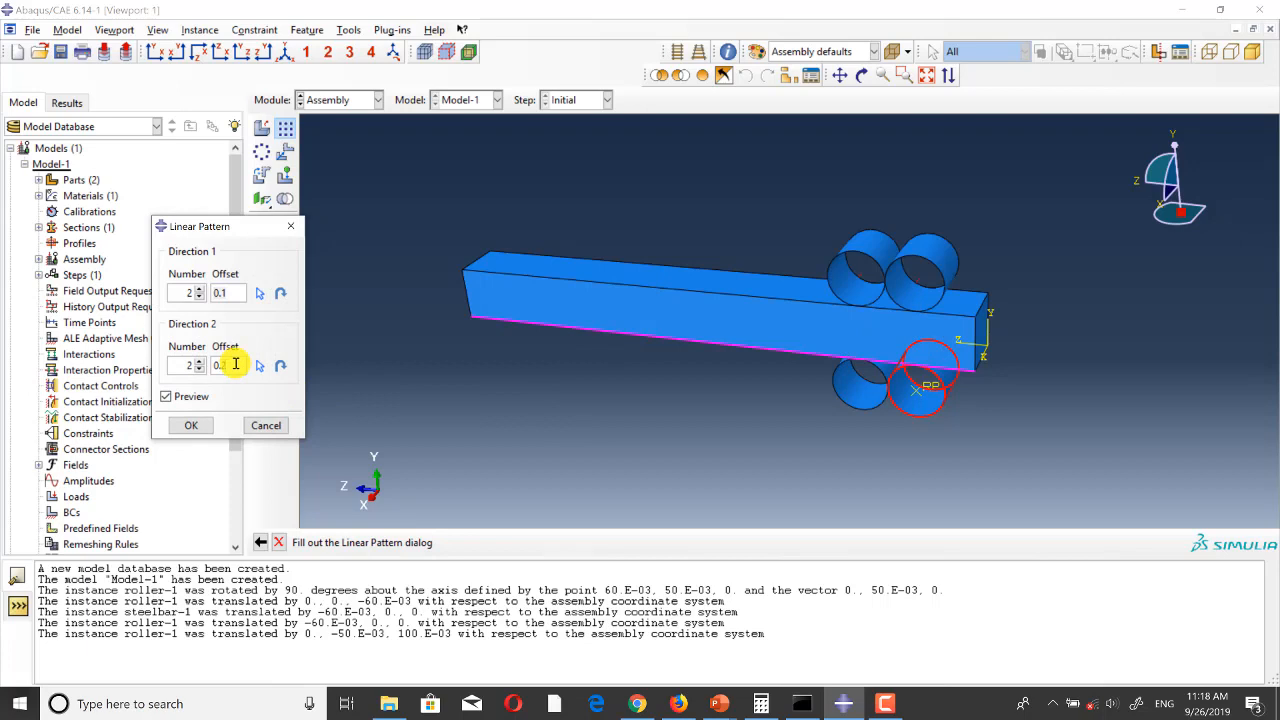
pyautogui.press('BackSpace')
pyautogui.write('2')
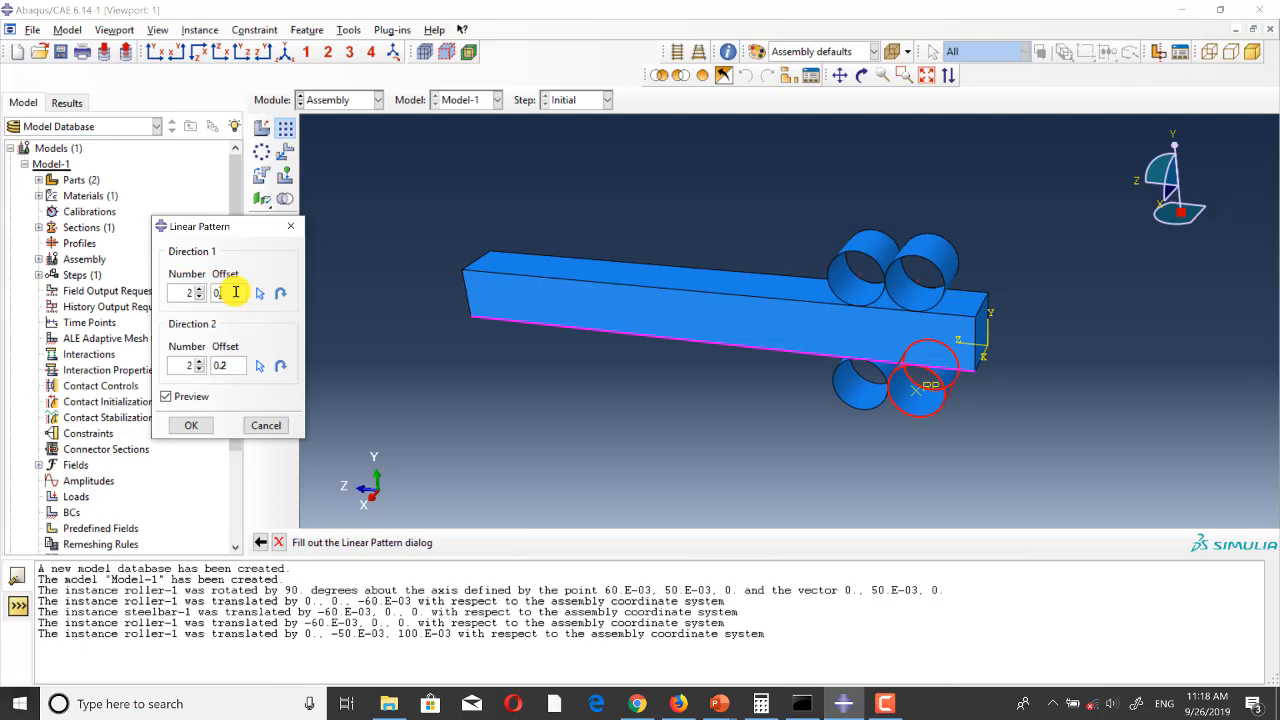
pyautogui.write('8')
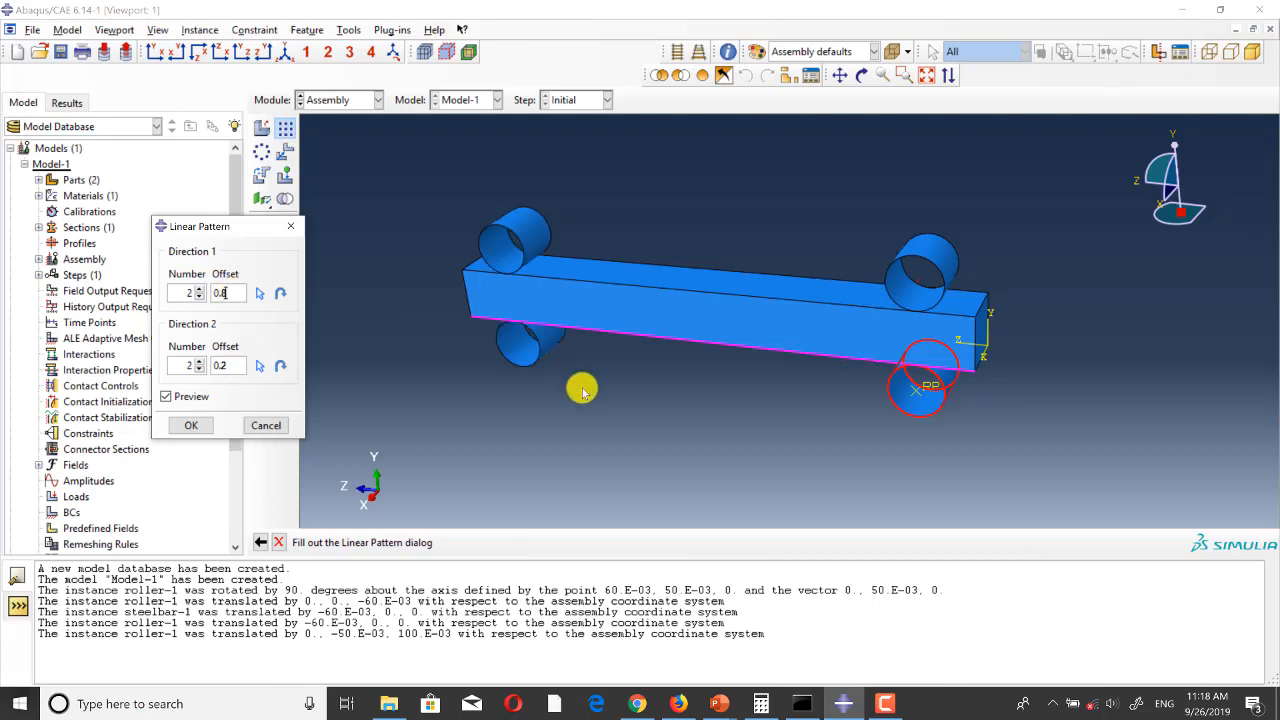
pyautogui.keyDown('ctrl'); pyautogui.keyDown('alt'); pyautogui.moveTo(716, 427); pyautogui.dragTo(763, 363); pyautogui.keyUp('alt'); pyautogui.keyUp('ctrl')
pyautogui.click(196, 427)
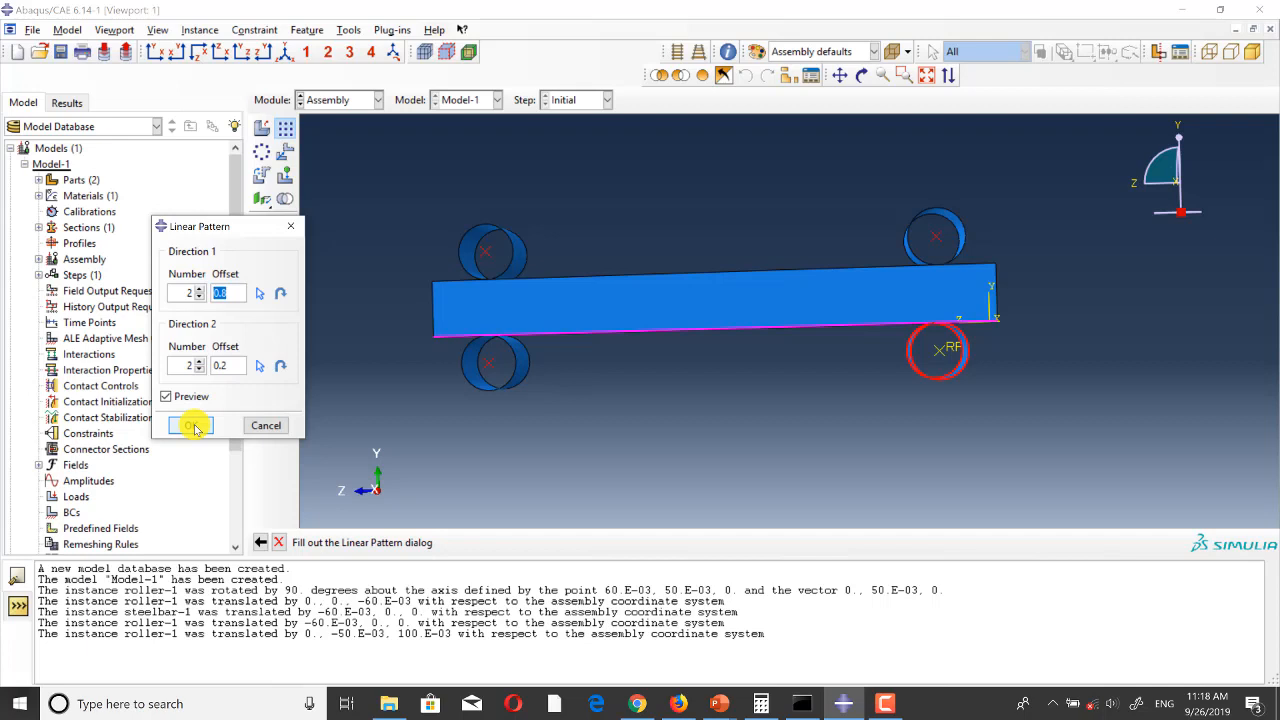
pyautogui.click(196, 427)
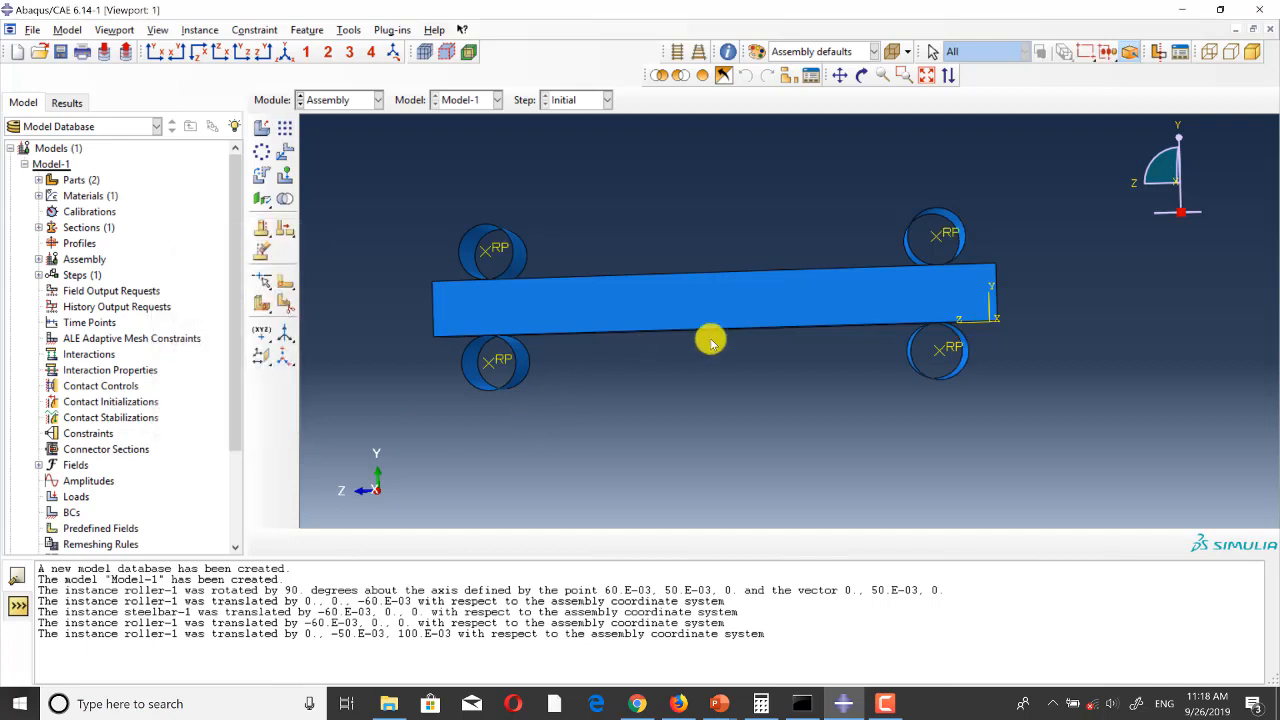
pyautogui.keyDown('ctrl'); pyautogui.keyDown('alt'); pyautogui.moveTo(849, 305); pyautogui.dragTo(850, 360); pyautogui.keyUp('alt'); pyautogui.keyUp('ctrl')
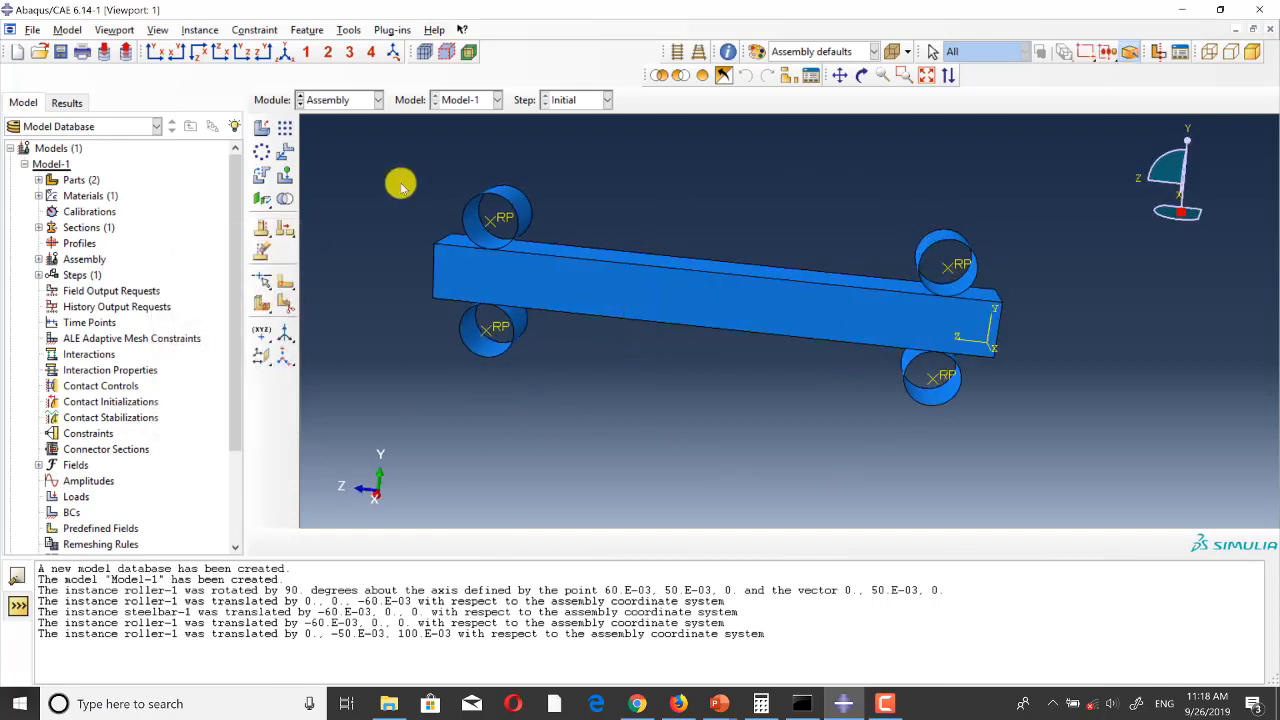
pyautogui.click(285, 151)
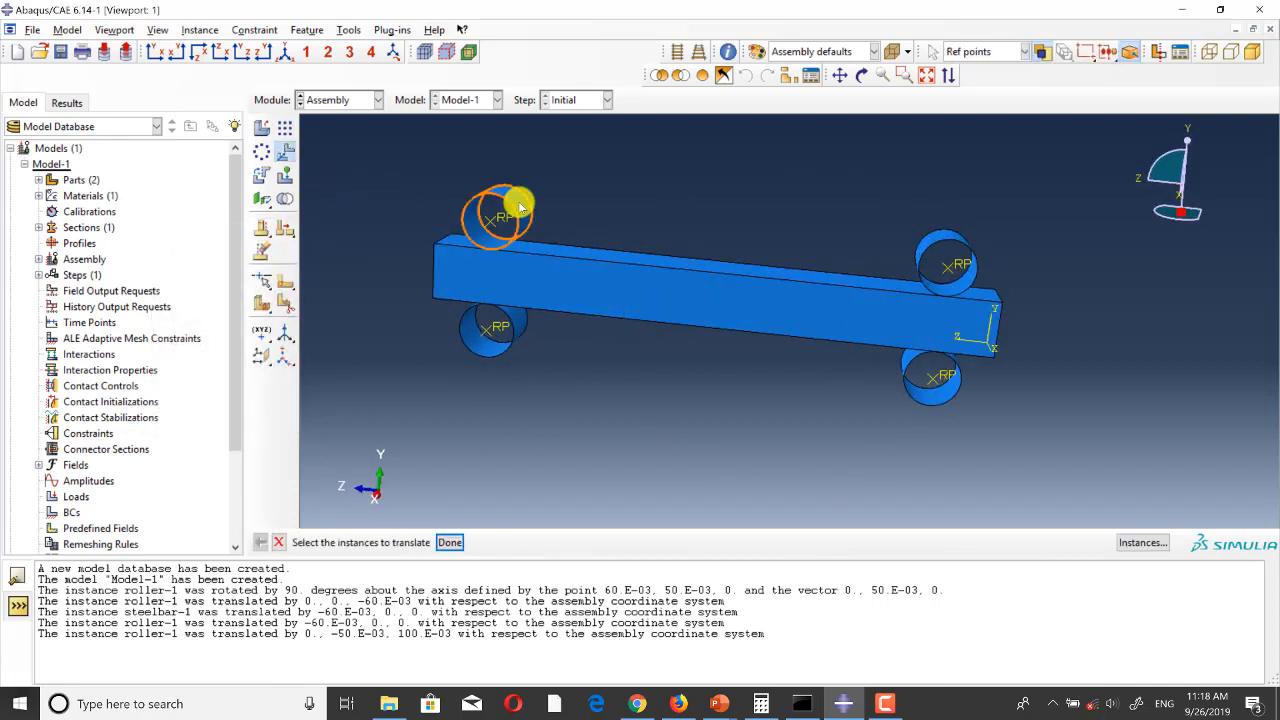
pyautogui.click(515, 207)
pyautogui.click(452, 541)
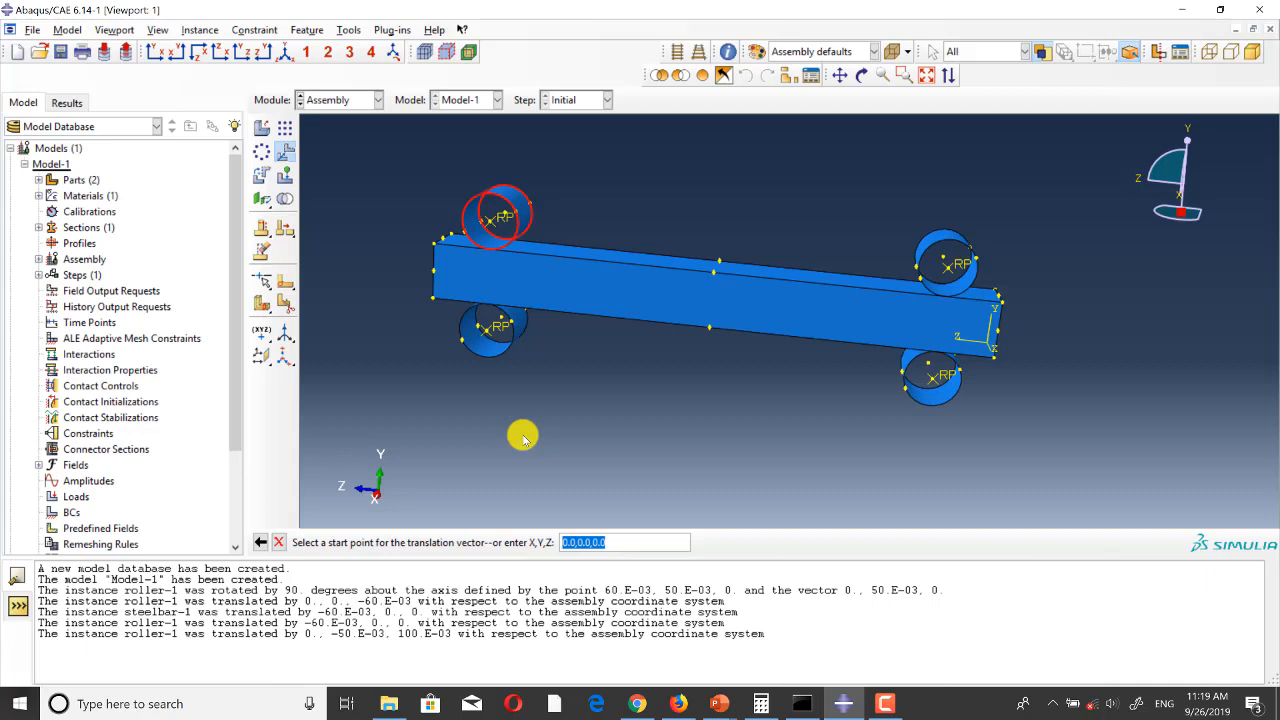
pyautogui.press('Return')
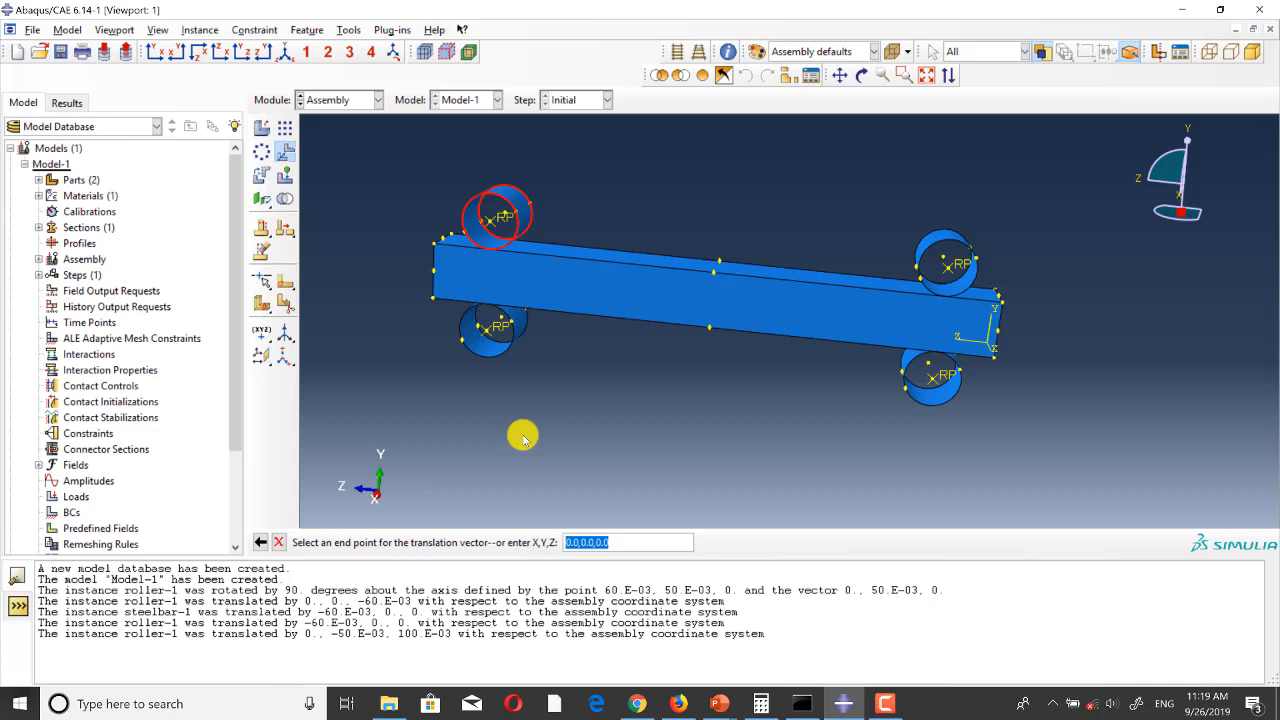
pyautogui.press('Escape')
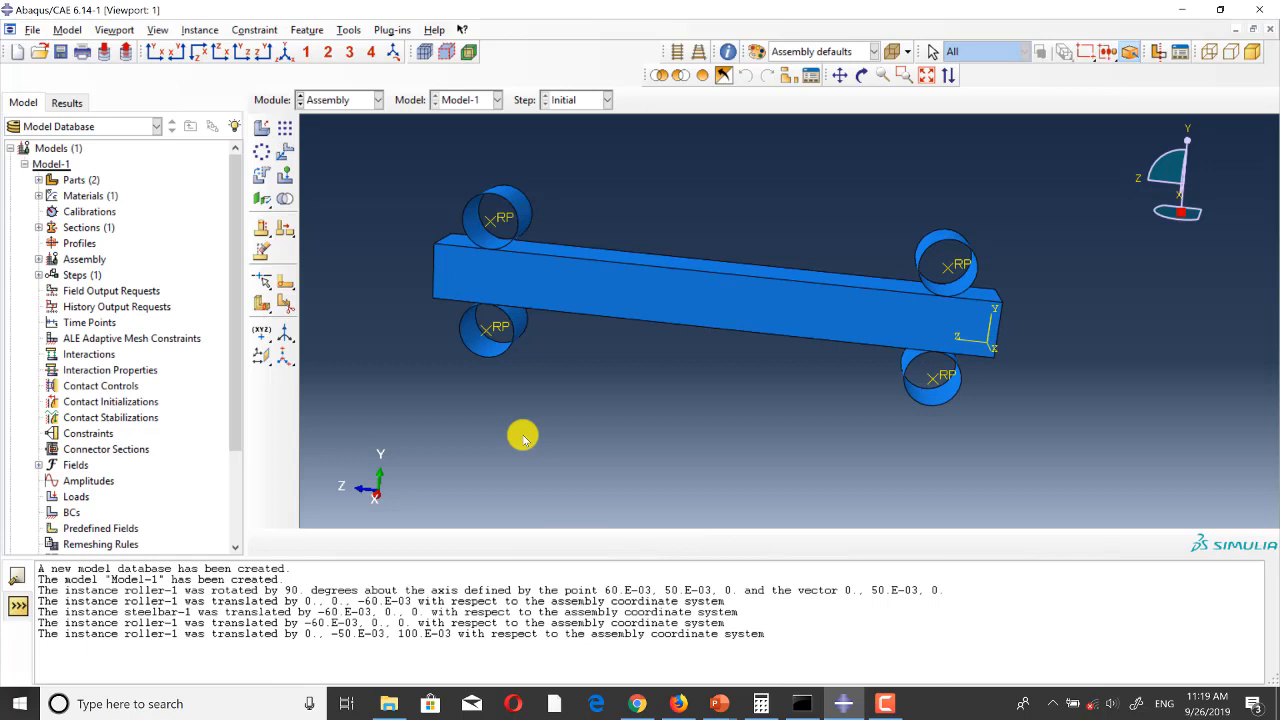
# Step: Translate the upper roller at the bar's far end from its reference point to end point 0.1,0.15,0.65
pyautogui.click(285, 152)
pyautogui.click(522, 195)
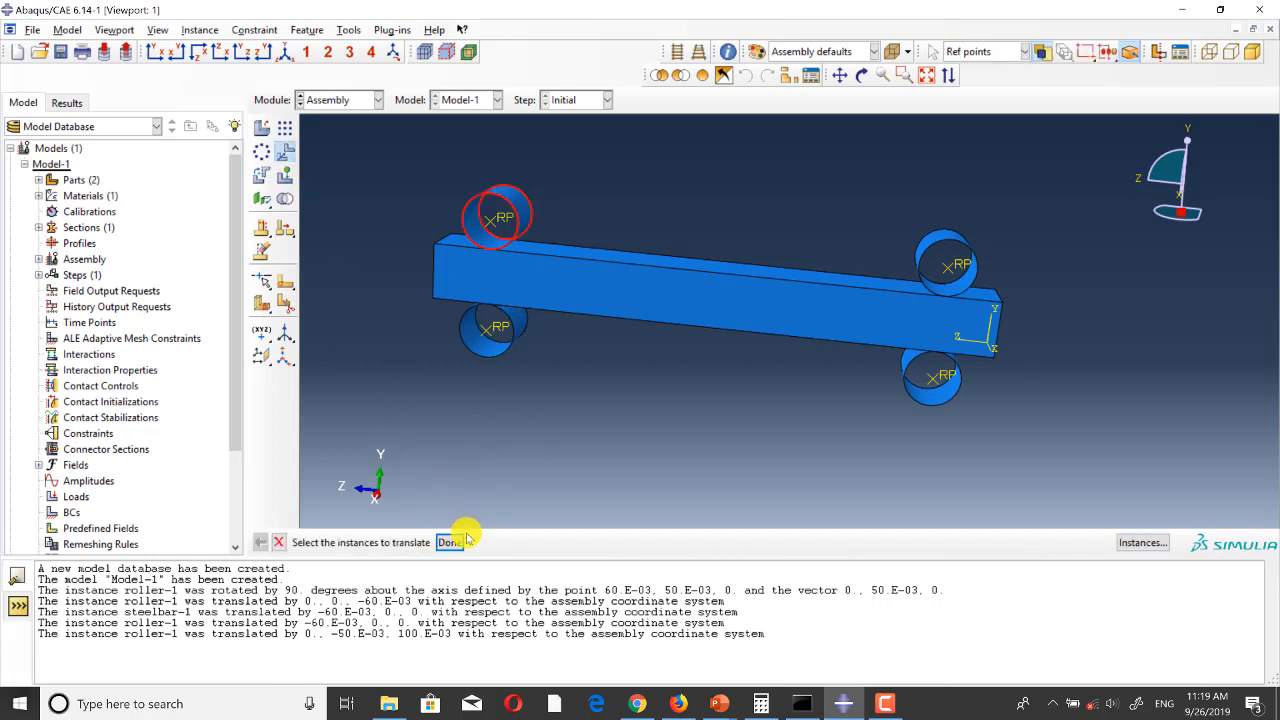
pyautogui.click(452, 542)
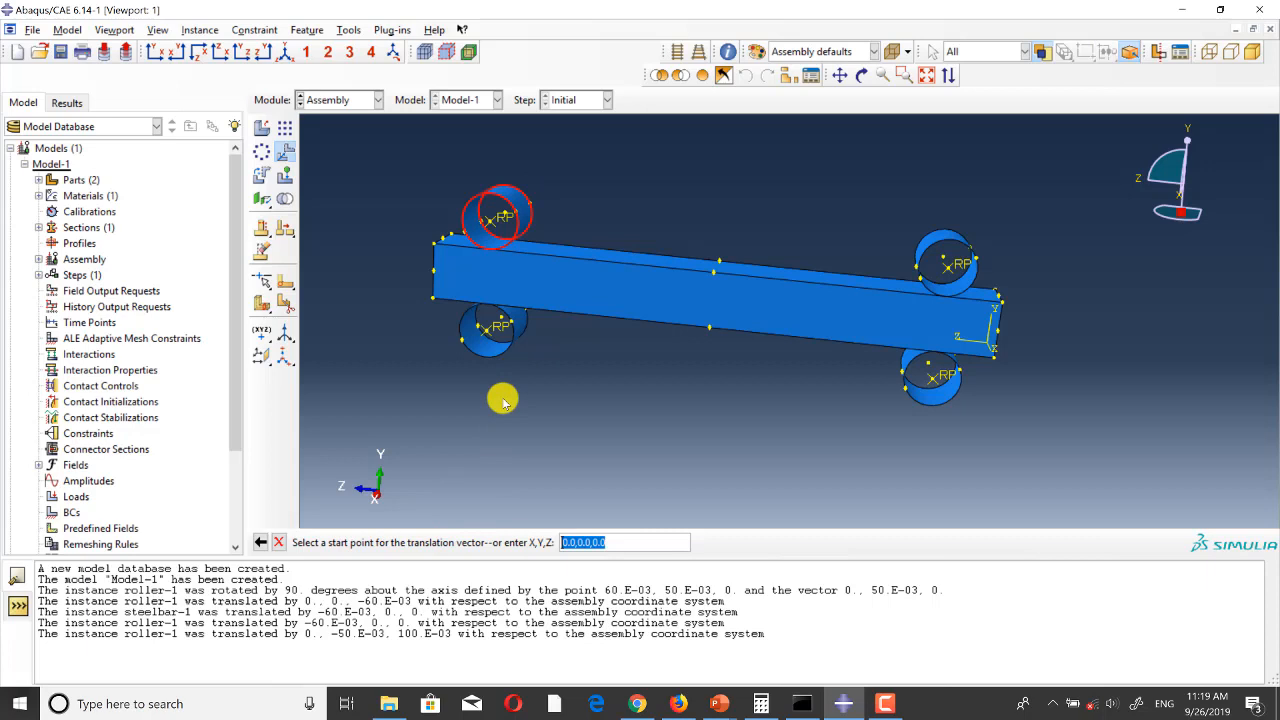
pyautogui.click(499, 215)
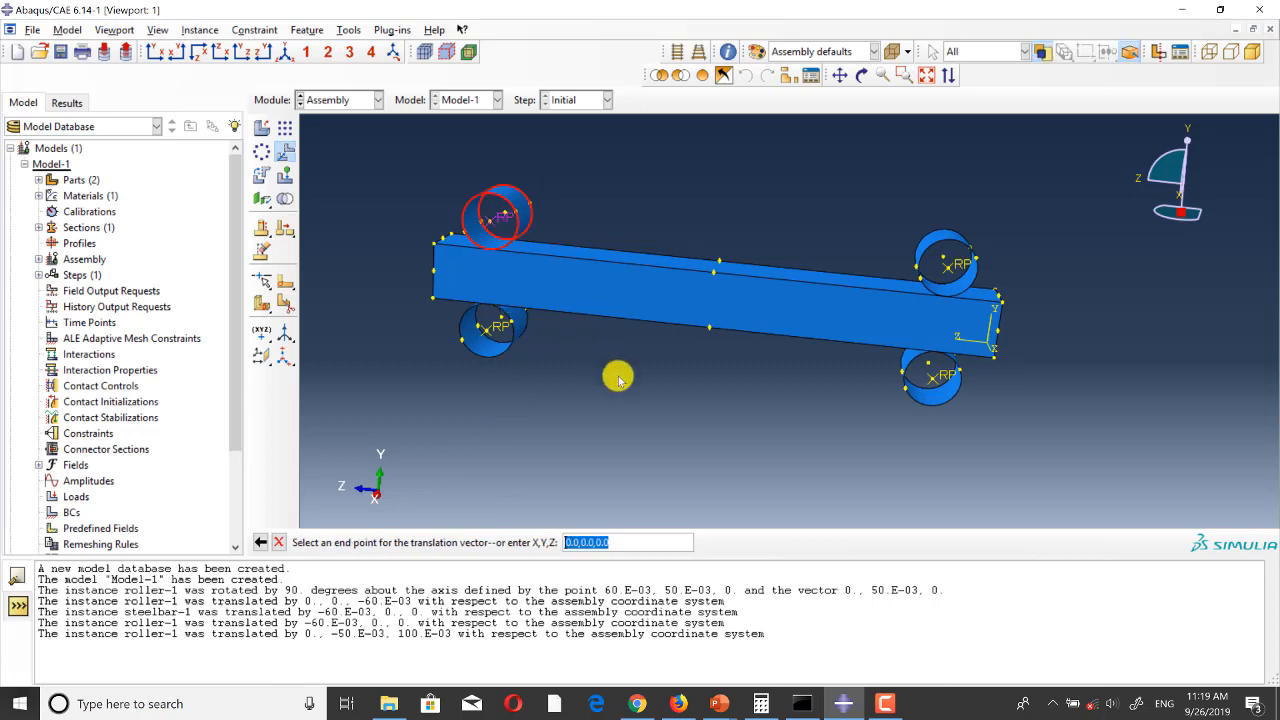
pyautogui.click(626, 543)
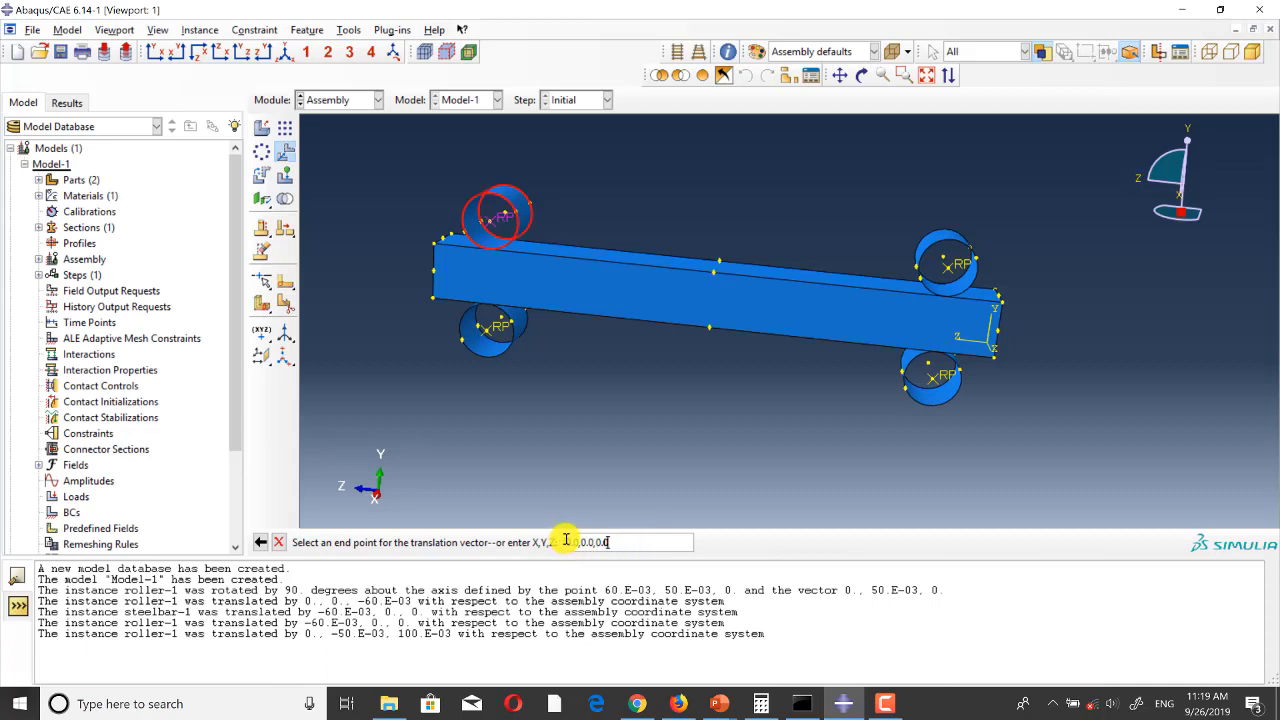
pyautogui.moveTo(565, 538); pyautogui.dragTo(577, 536)
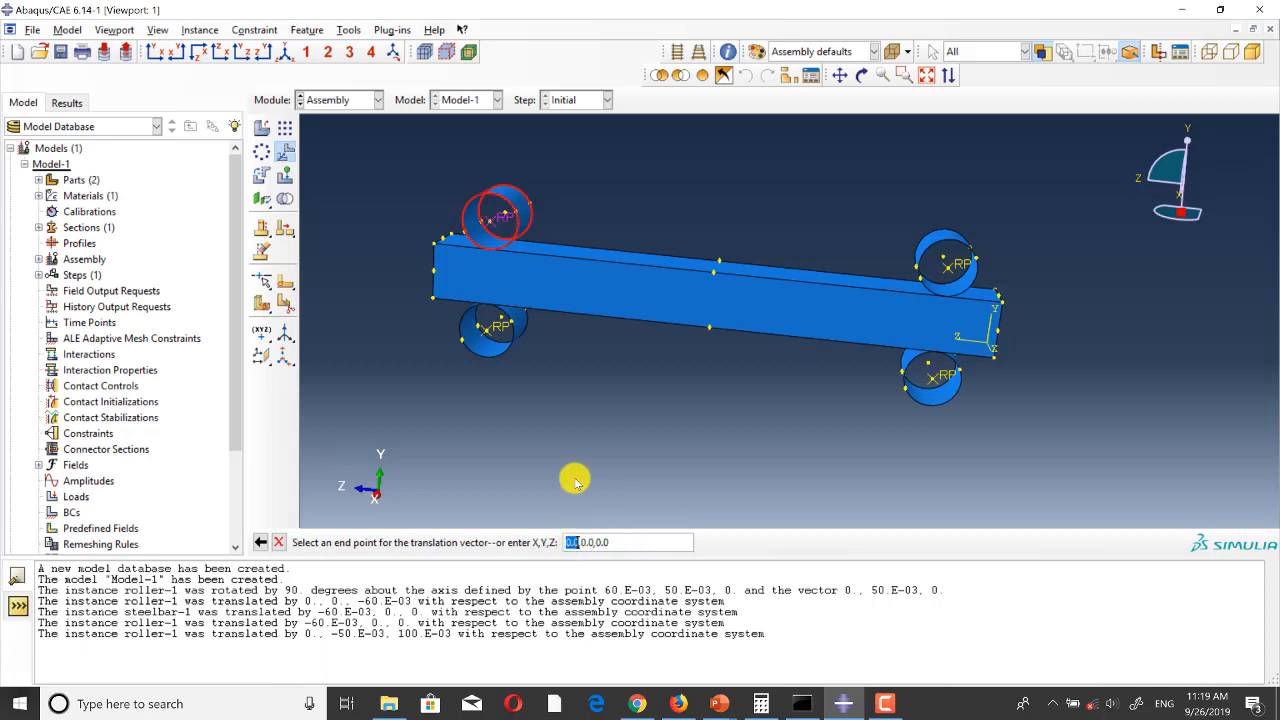
pyautogui.click(592, 544)
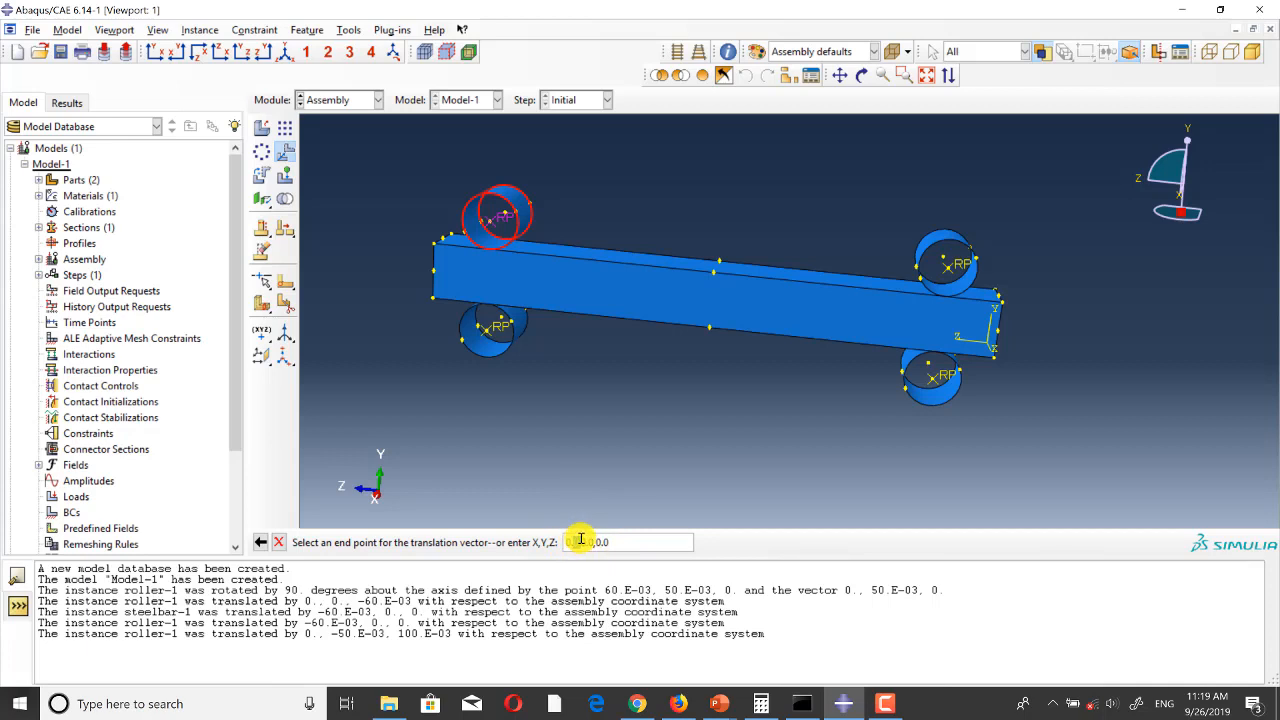
pyautogui.click(577, 541)
pyautogui.press('BackSpace')
pyautogui.write('1')
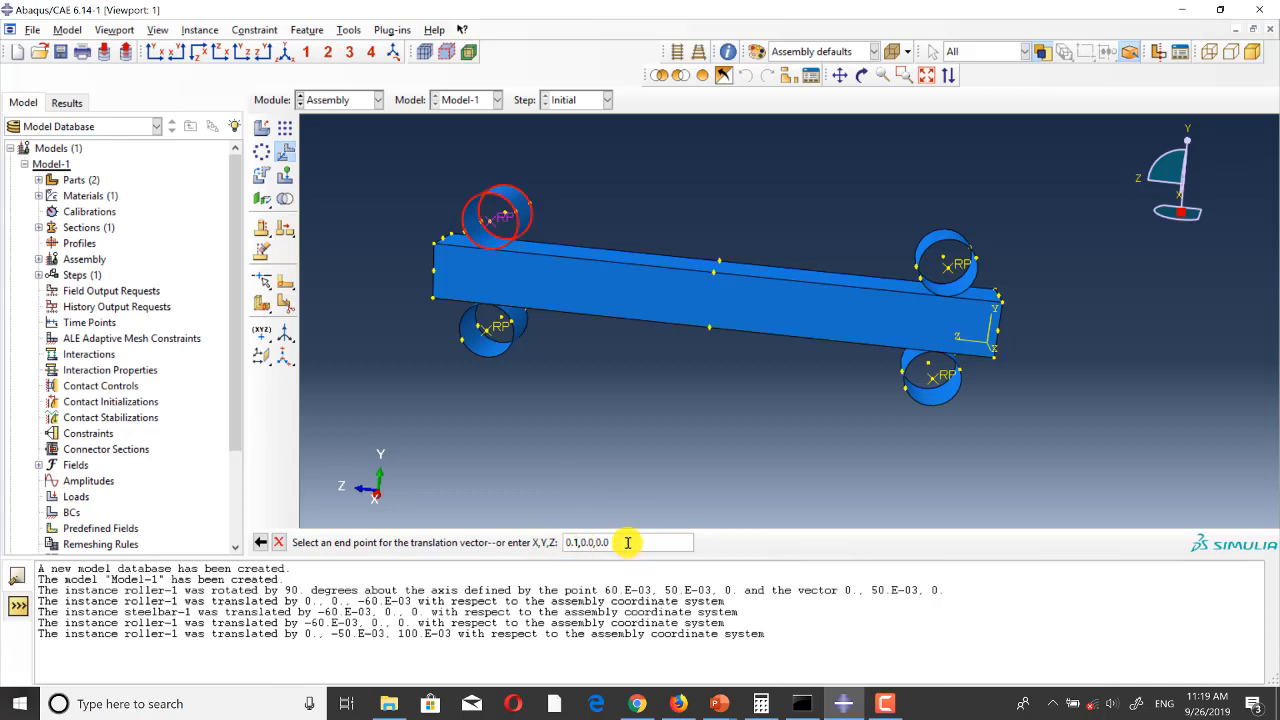
pyautogui.doubleClick(590, 542)
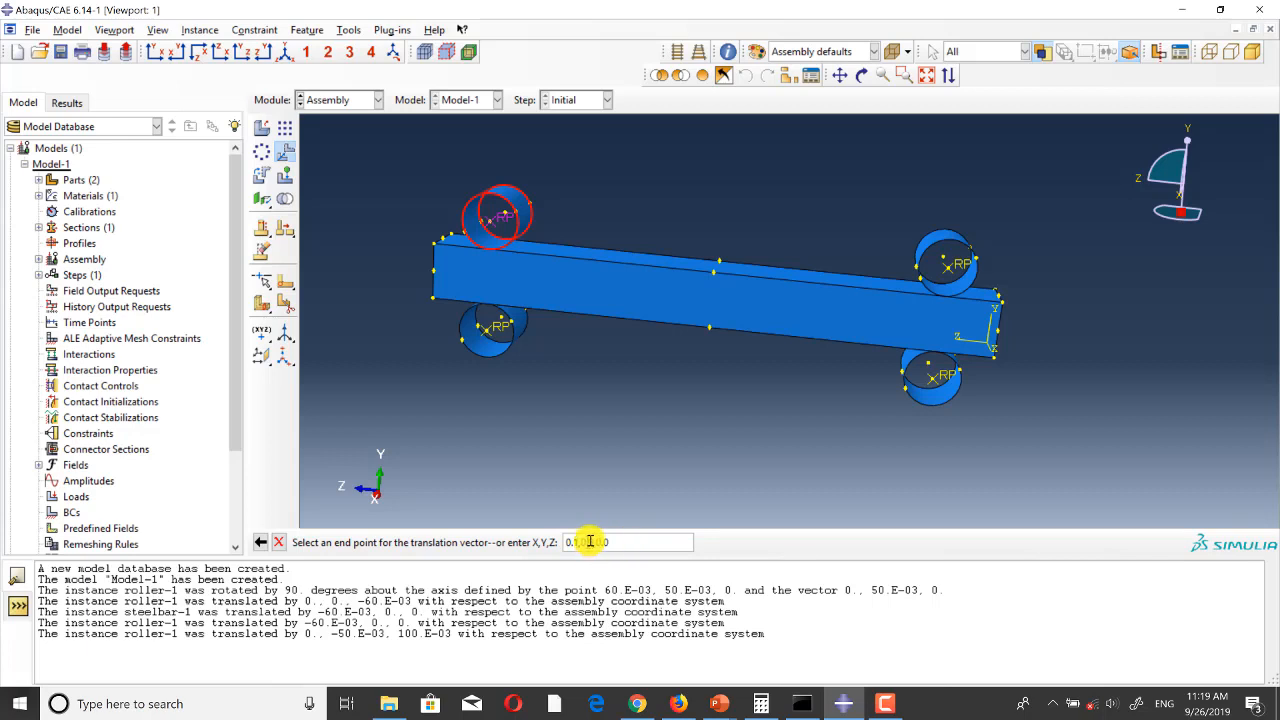
pyautogui.write('0.15')
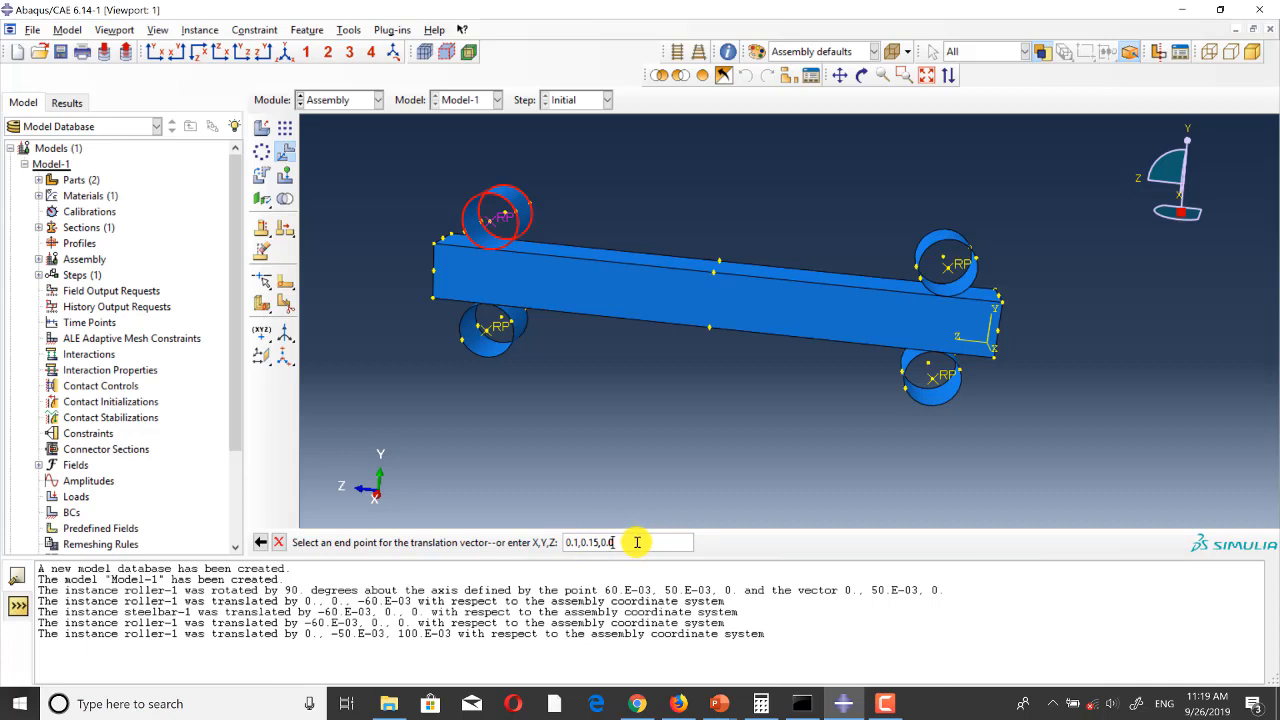
pyautogui.moveTo(608, 540); pyautogui.dragTo(638, 539)
pyautogui.write('65')
pyautogui.press('Return')
pyautogui.click(398, 542)
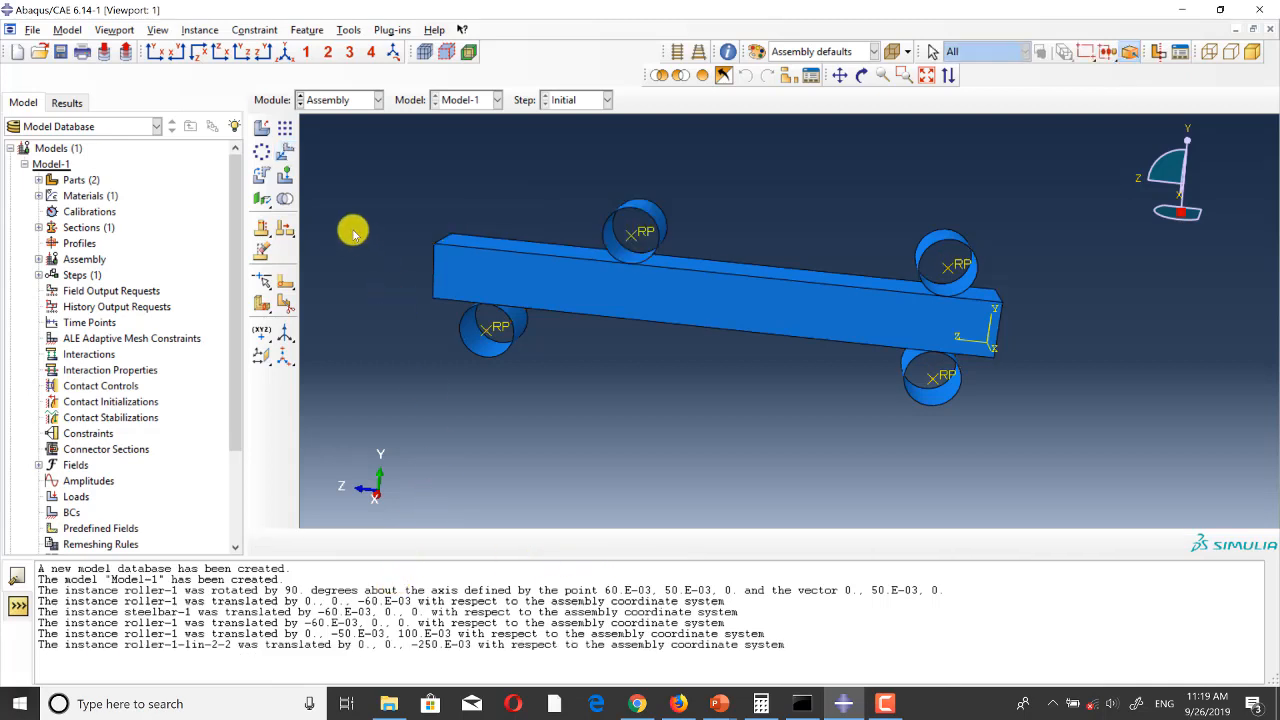
# Step: Translate the upper roller at the bar's origin end from its reference point to end point 0.1,0.15,0.35
pyautogui.click(285, 151)
pyautogui.click(925, 252)
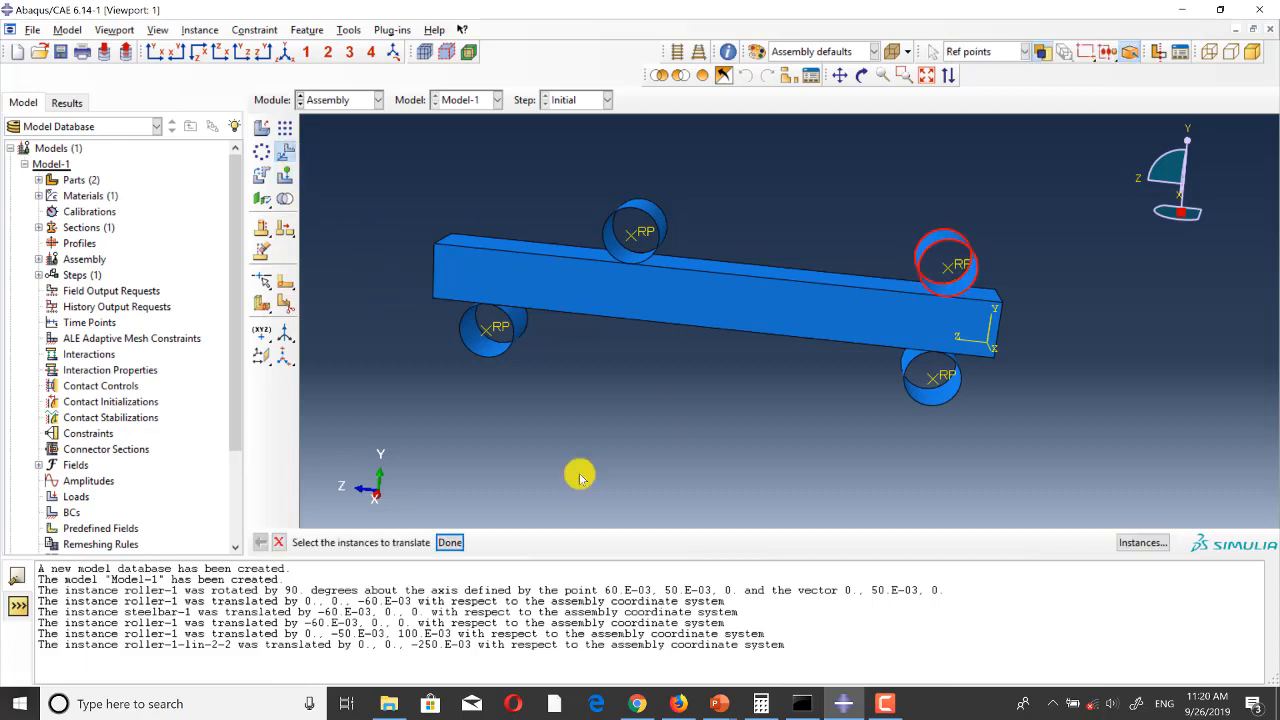
pyautogui.click(452, 542)
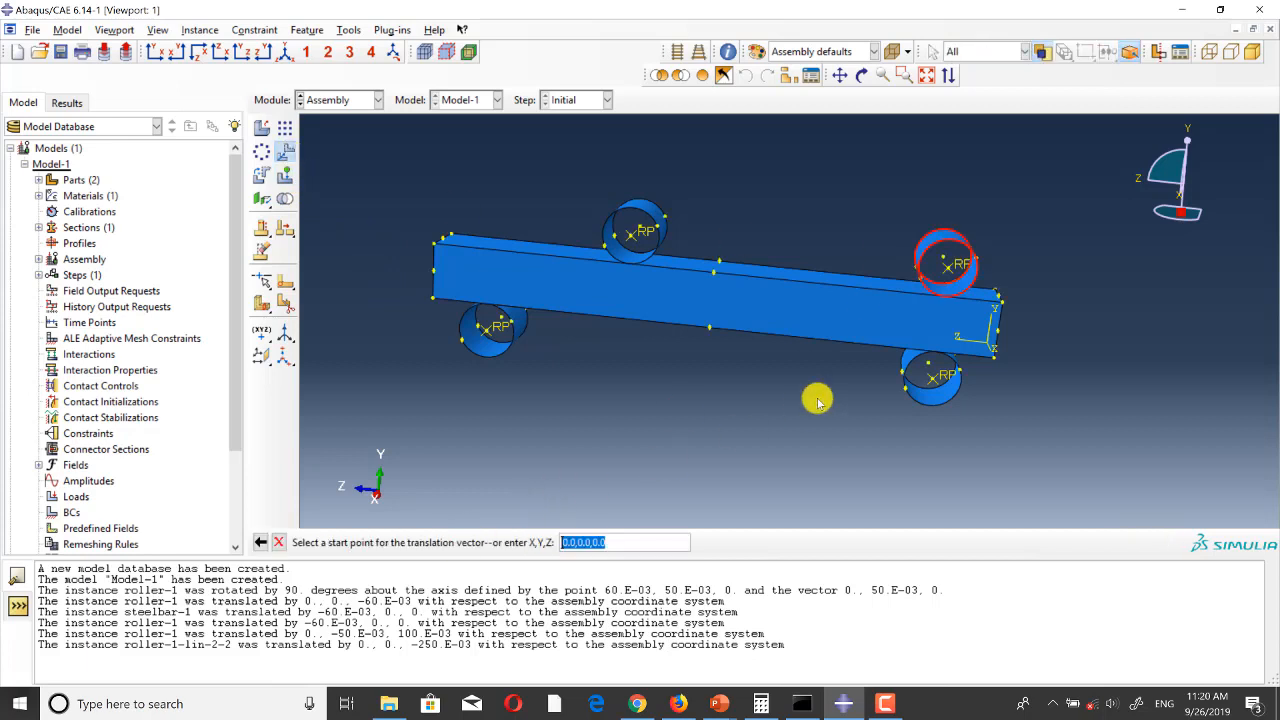
pyautogui.click(948, 264)
pyautogui.click(634, 542)
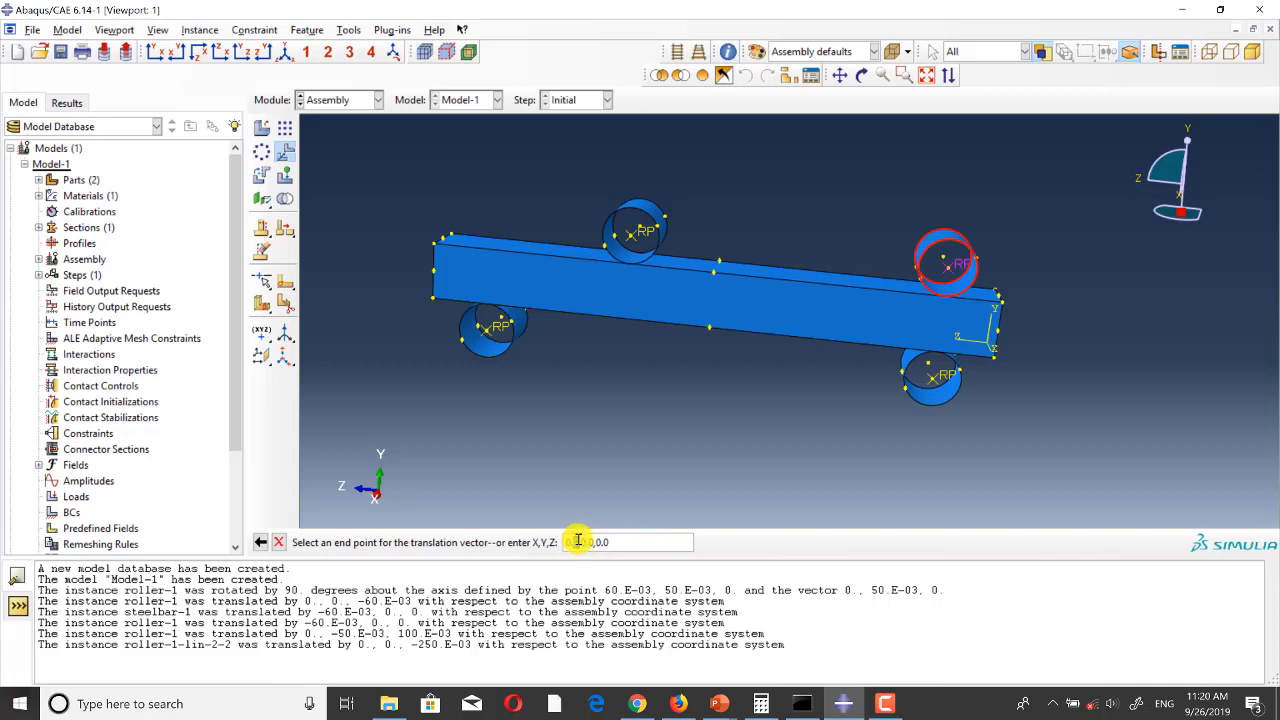
pyautogui.write('1,0,0')
pyautogui.moveTo(593, 540)
pyautogui.mouseDown()
pyautogui.moveTo(626, 540)
pyautogui.moveTo(609, 540)
pyautogui.mouseUp()
pyautogui.click(605, 540)
pyautogui.write('35')
pyautogui.press('Return')
pyautogui.click(405, 542)
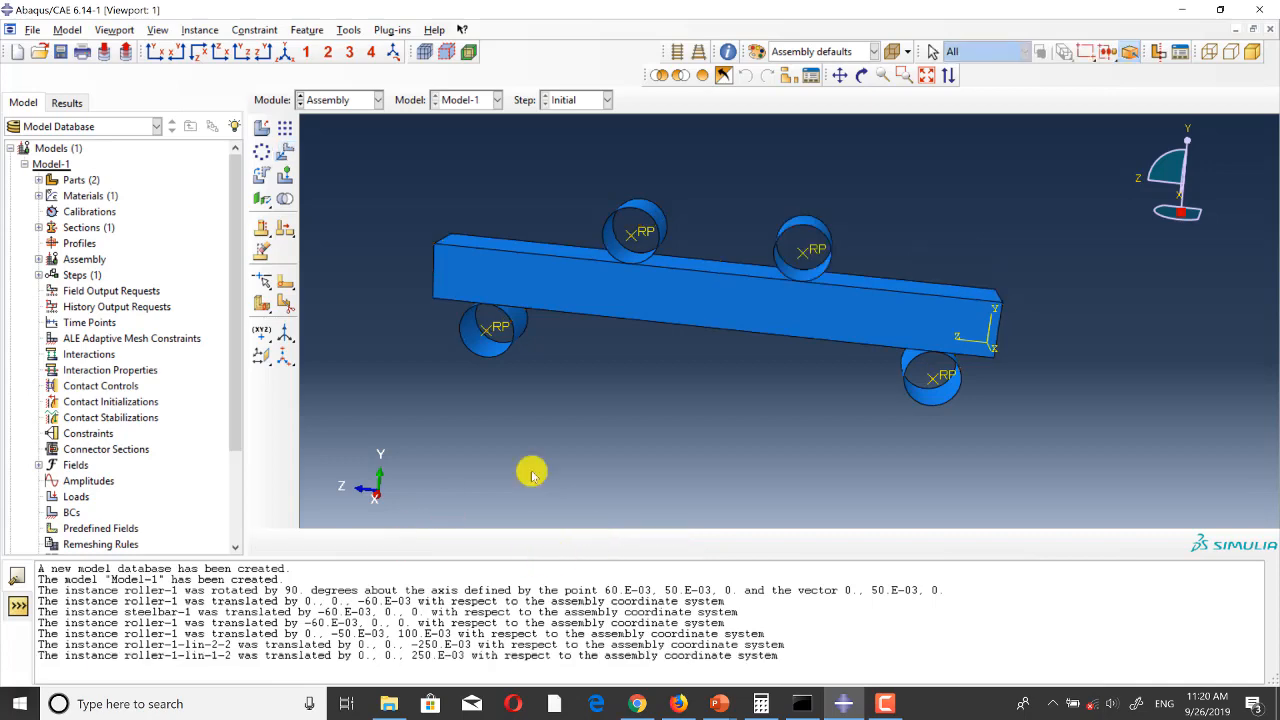
# Step: Create a Static, General analysis step after the Initial step
pyautogui.keyDown('ctrl'); pyautogui.keyDown('alt'); pyautogui.moveTo(841, 300); pyautogui.dragTo(657, 323); pyautogui.keyUp('alt'); pyautogui.keyUp('ctrl')
pyautogui.click(358, 102)
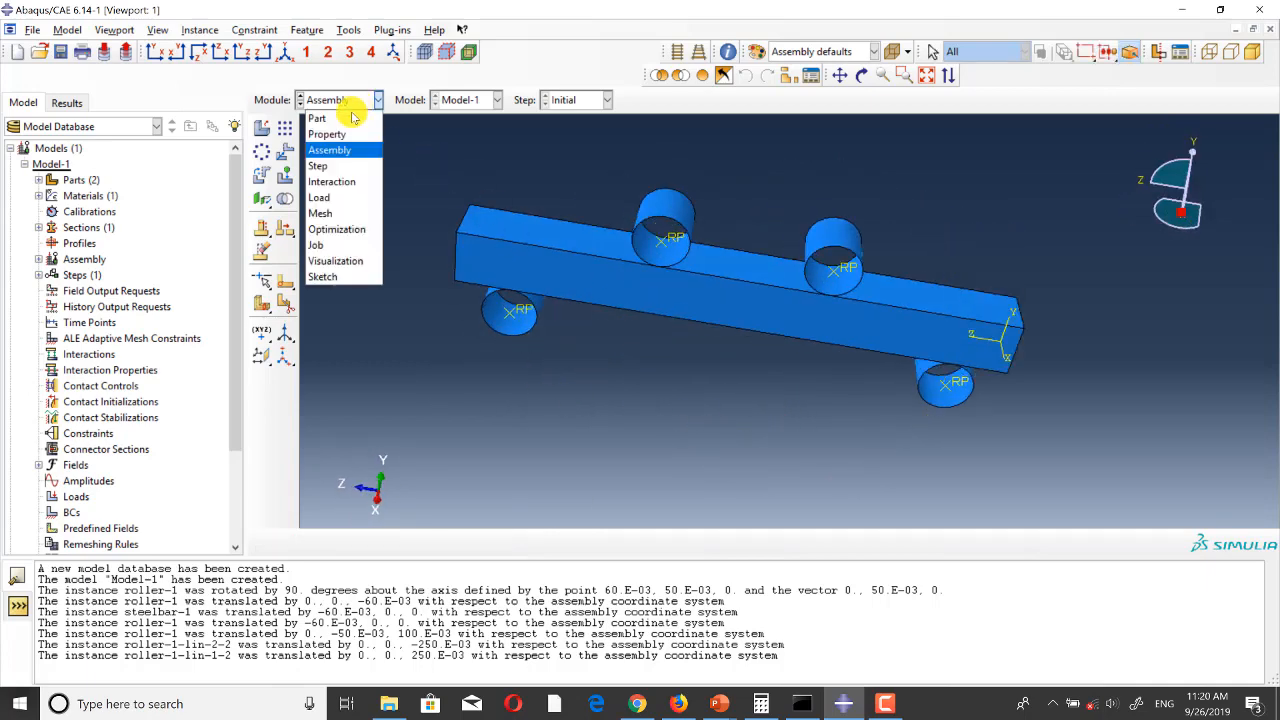
pyautogui.click(343, 167)
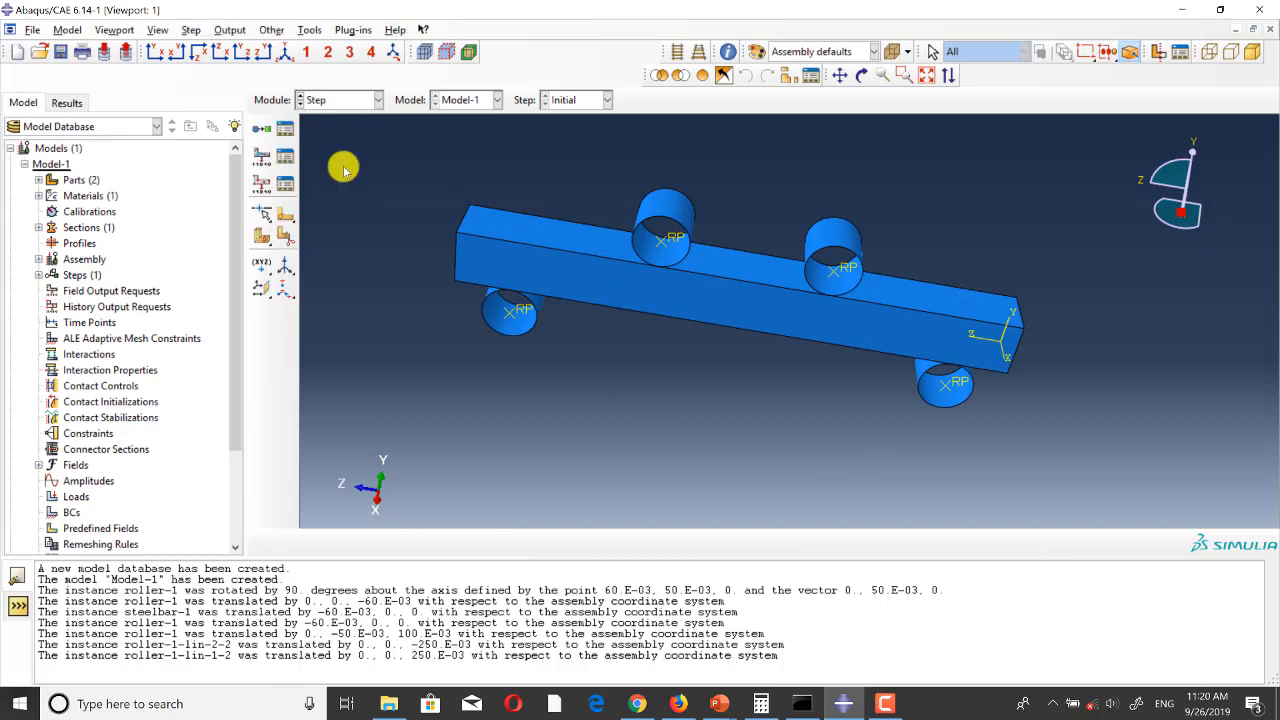
pyautogui.click(264, 131)
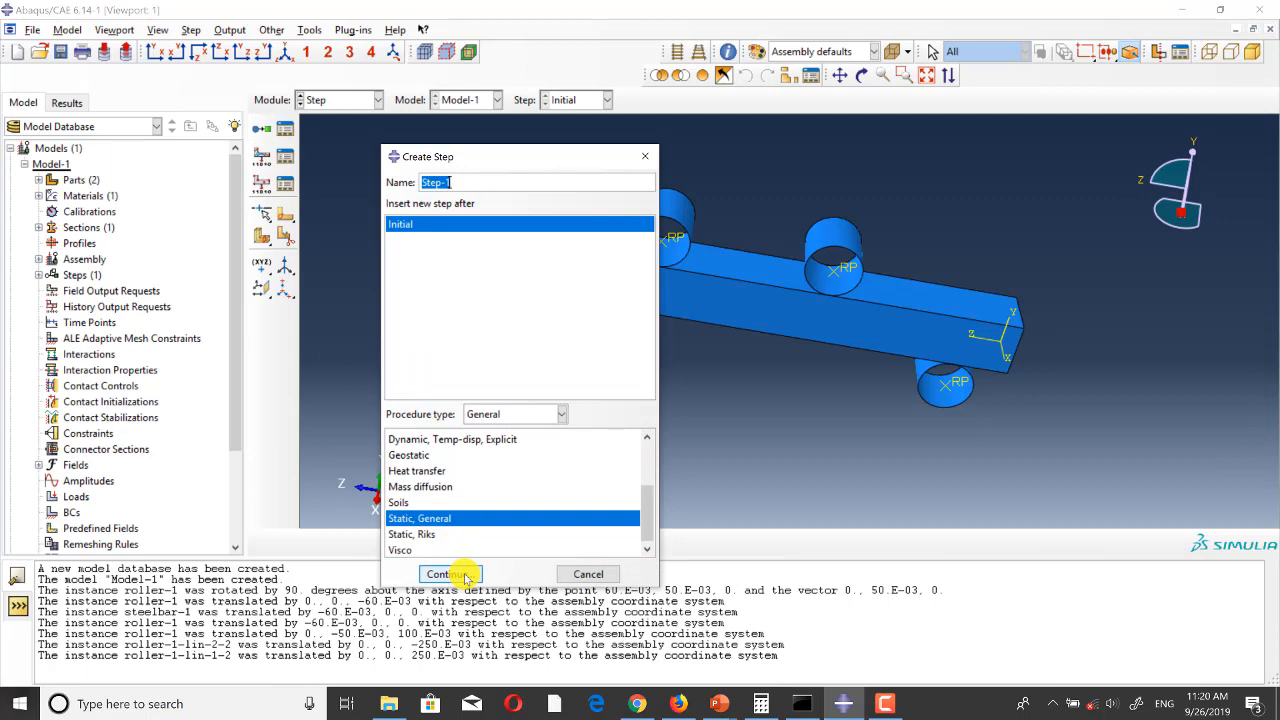
pyautogui.click(452, 574)
pyautogui.moveTo(576, 202); pyautogui.dragTo(519, 169)
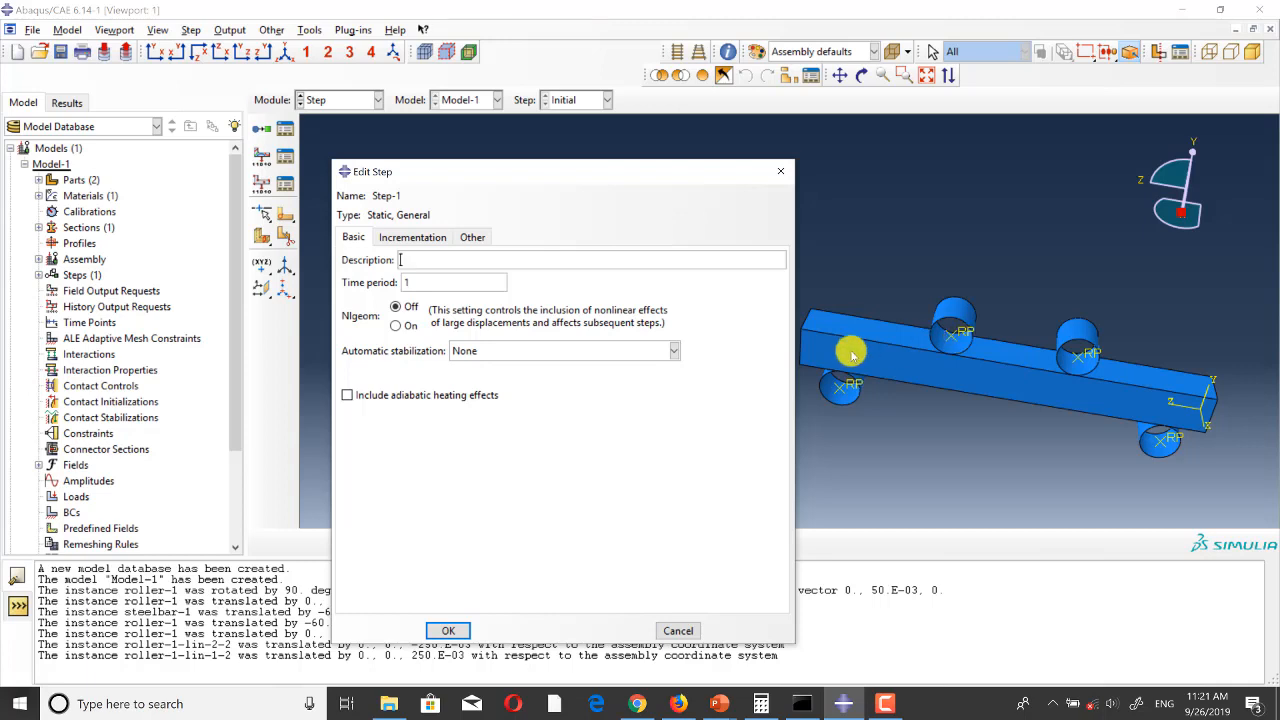
# Step: Turn on Nlgeom for the step and set automatic stabilization to Specify dissipated energy fraction
pyautogui.click(397, 325)
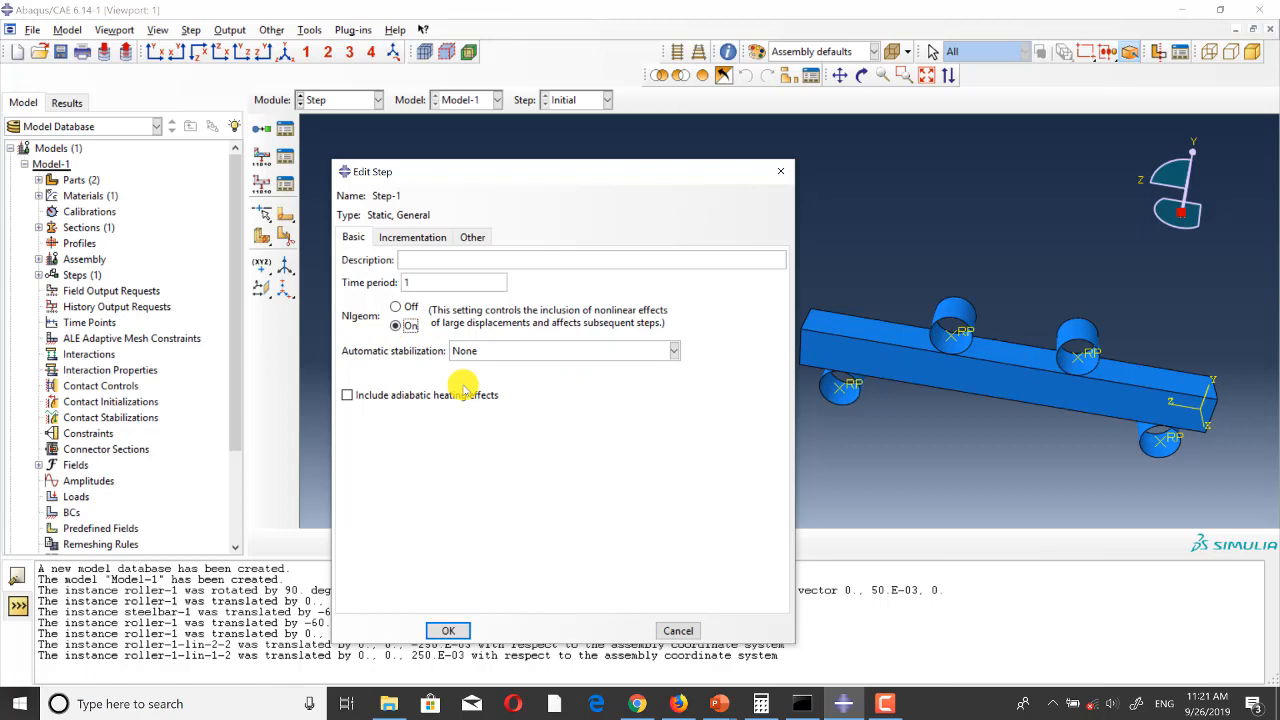
pyautogui.click(526, 351)
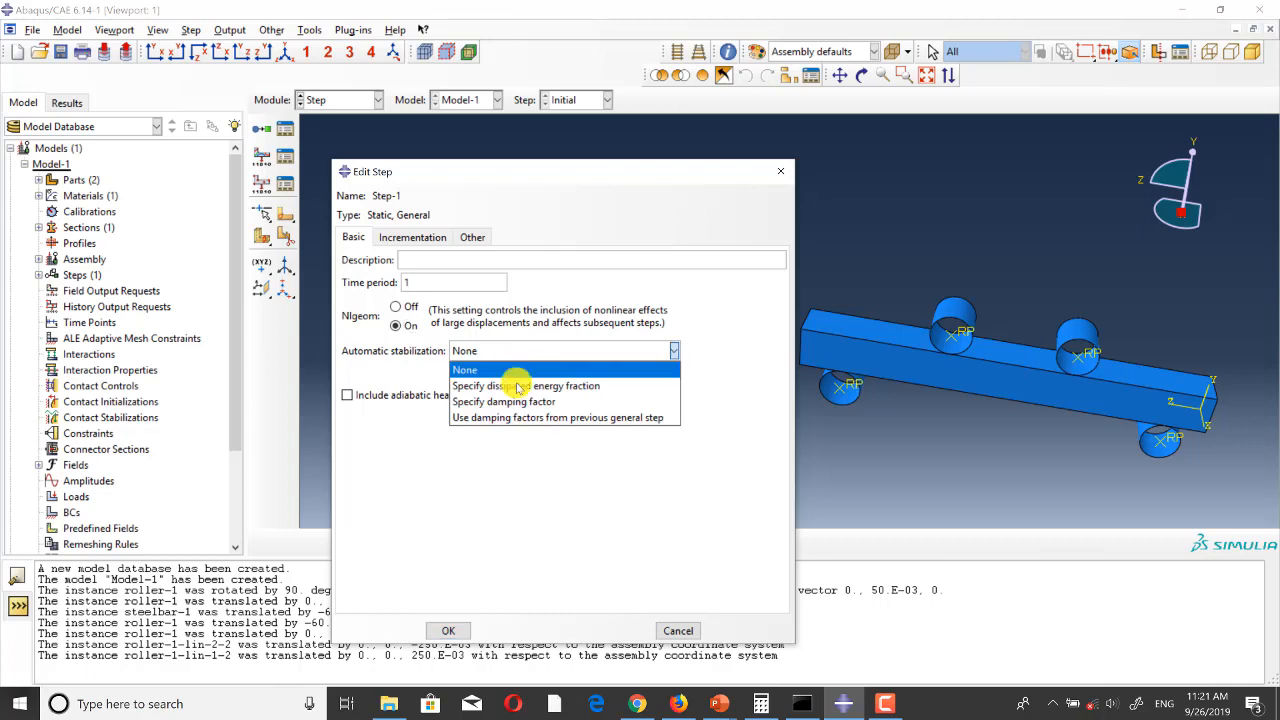
pyautogui.click(521, 386)
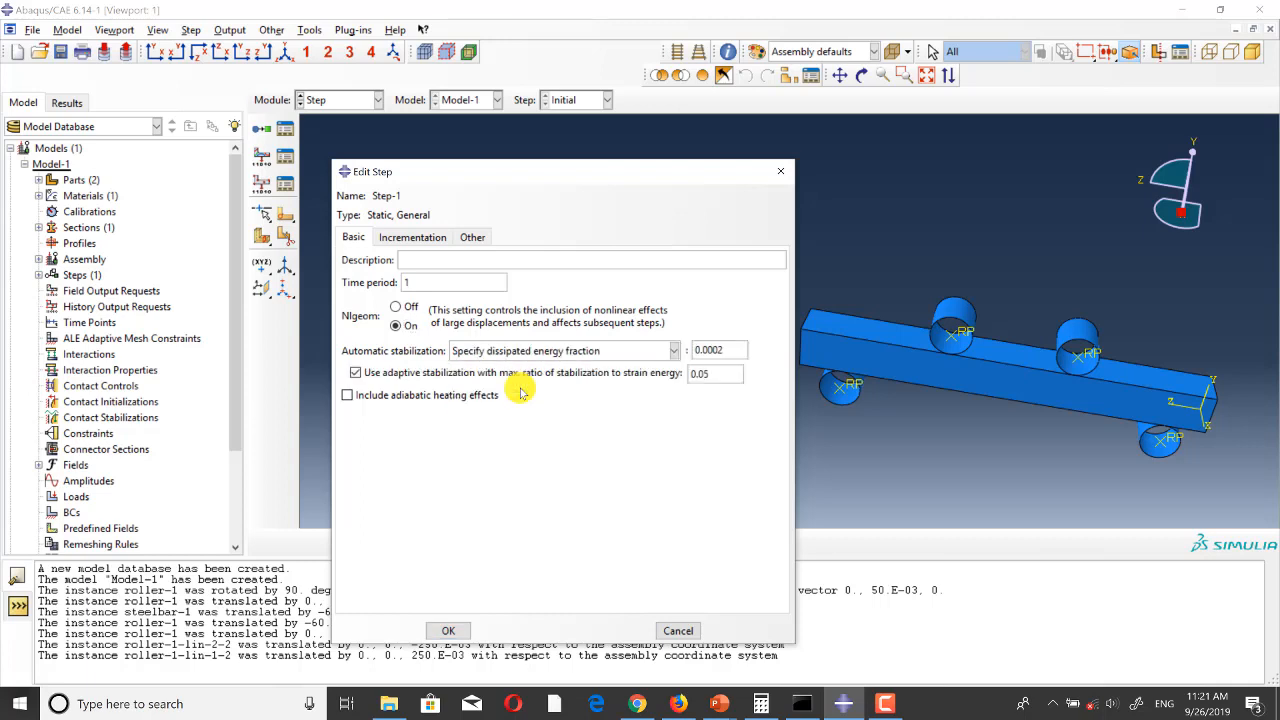
# Step: Set the step's maximum number of increments to 100000 and its increment sizes to initial 0.005, minimum 1E-0015 and maximum 0.02
pyautogui.click(410, 242)
pyautogui.click(539, 279)
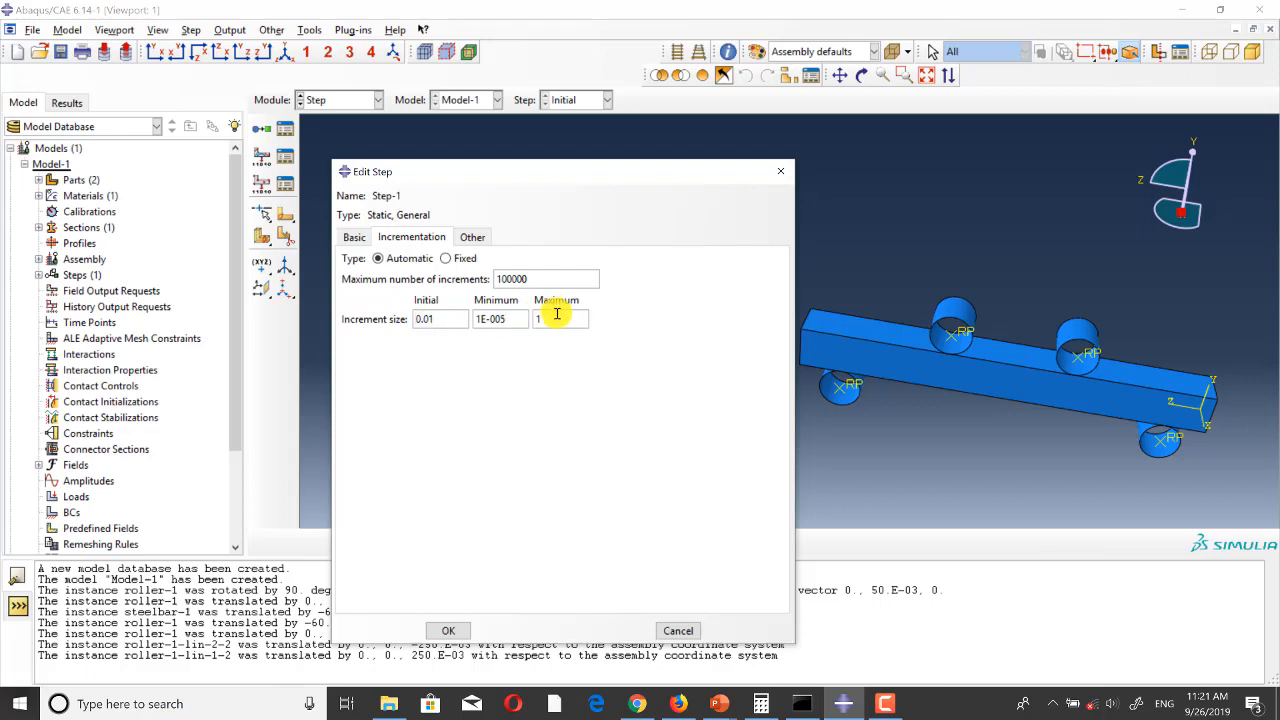
pyautogui.doubleClick(434, 318)
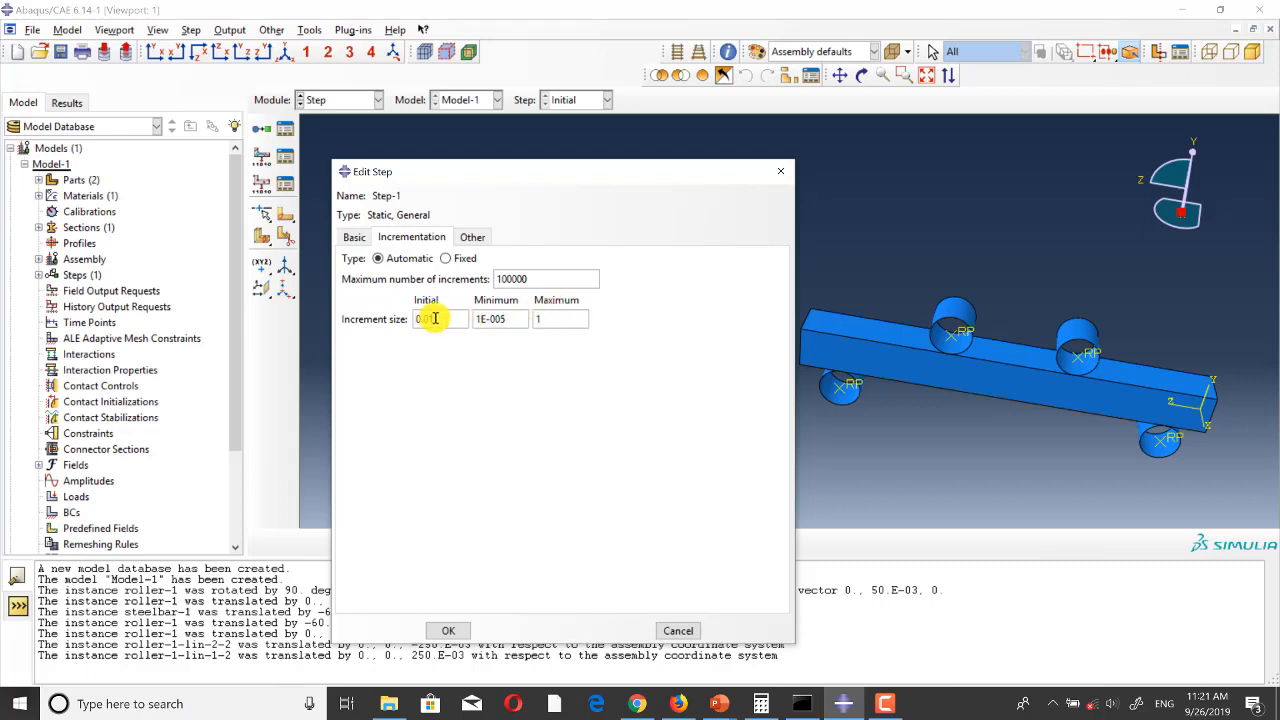
pyautogui.write('0.005')
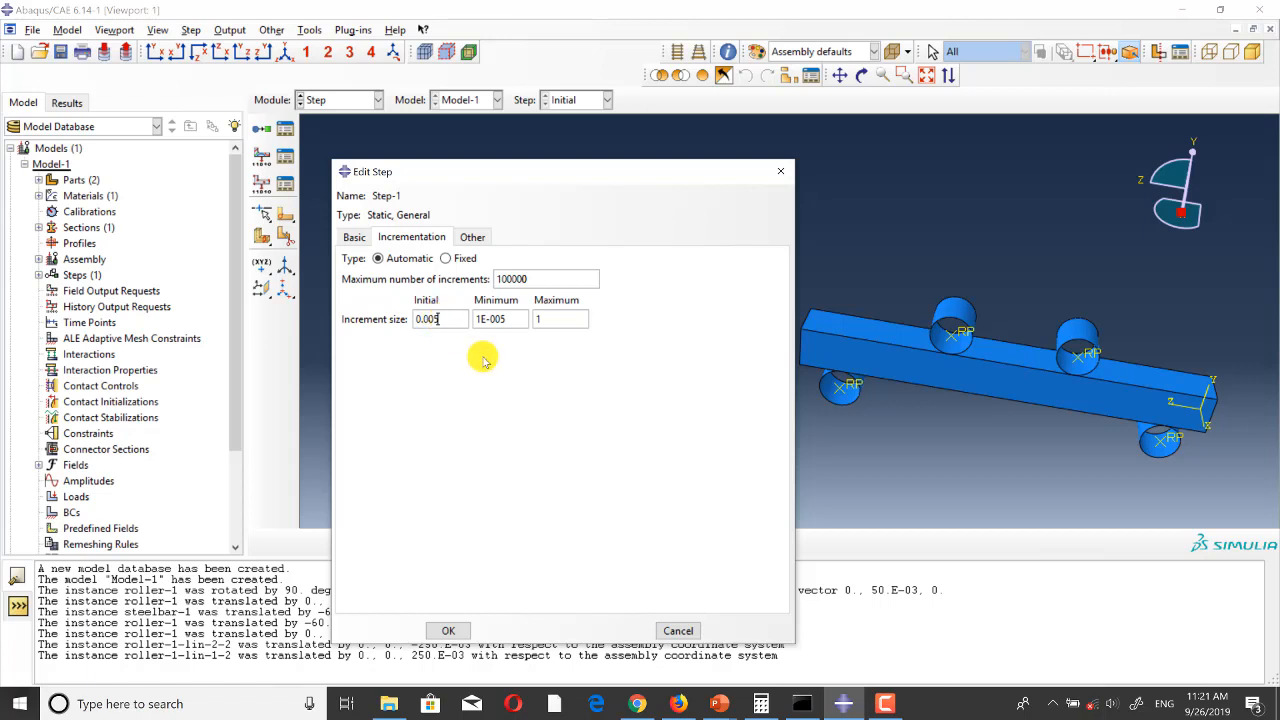
pyautogui.doubleClick(559, 322)
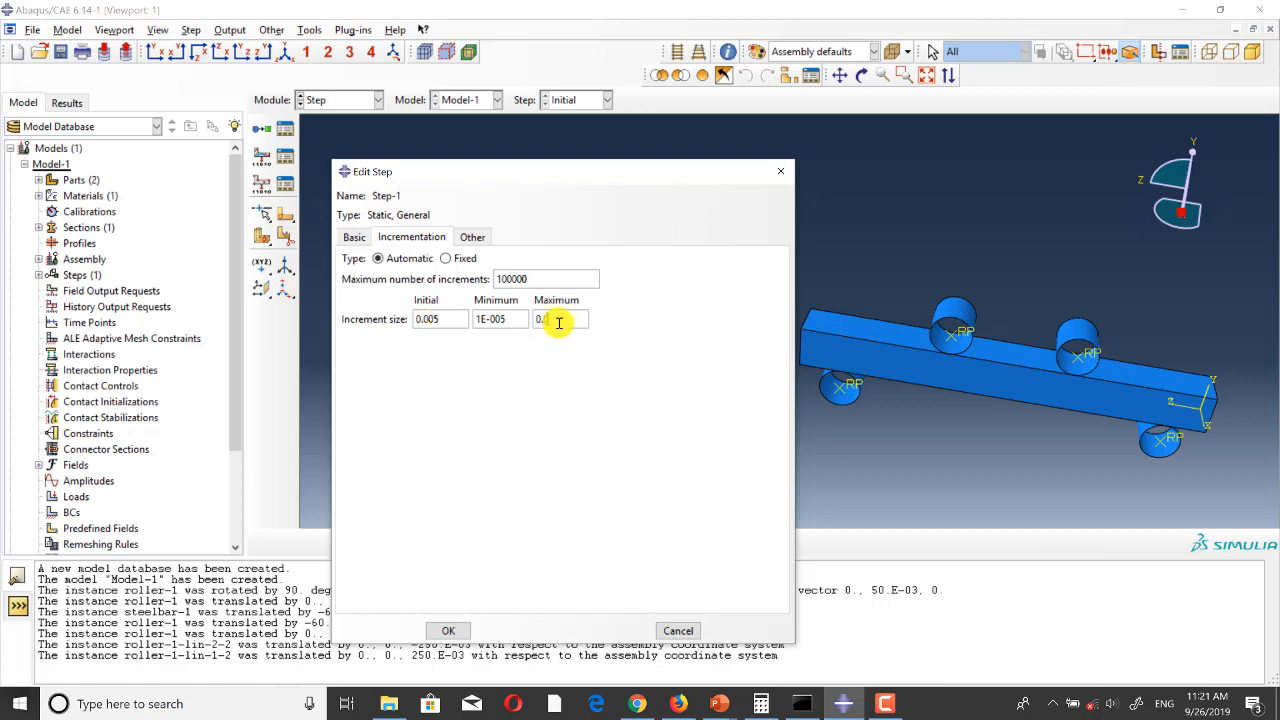
pyautogui.write('0.02')
pyautogui.click(499, 319)
pyautogui.write('1')
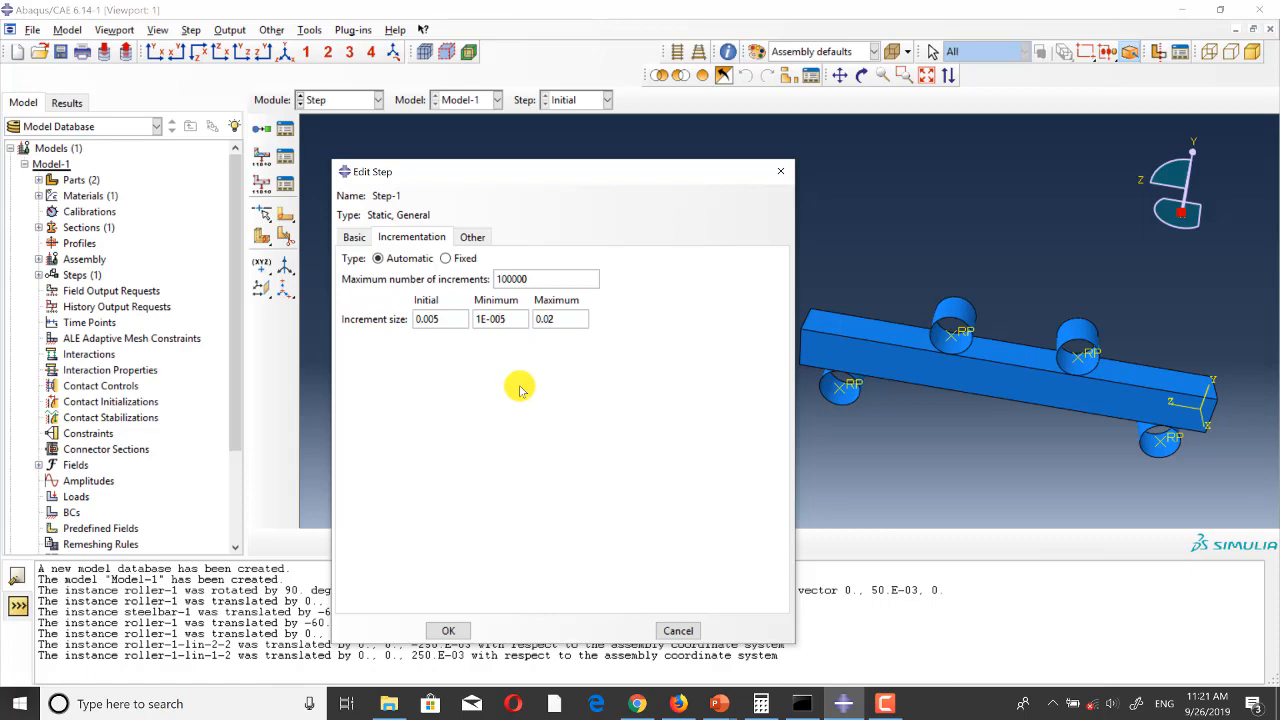
pyautogui.click(448, 630)
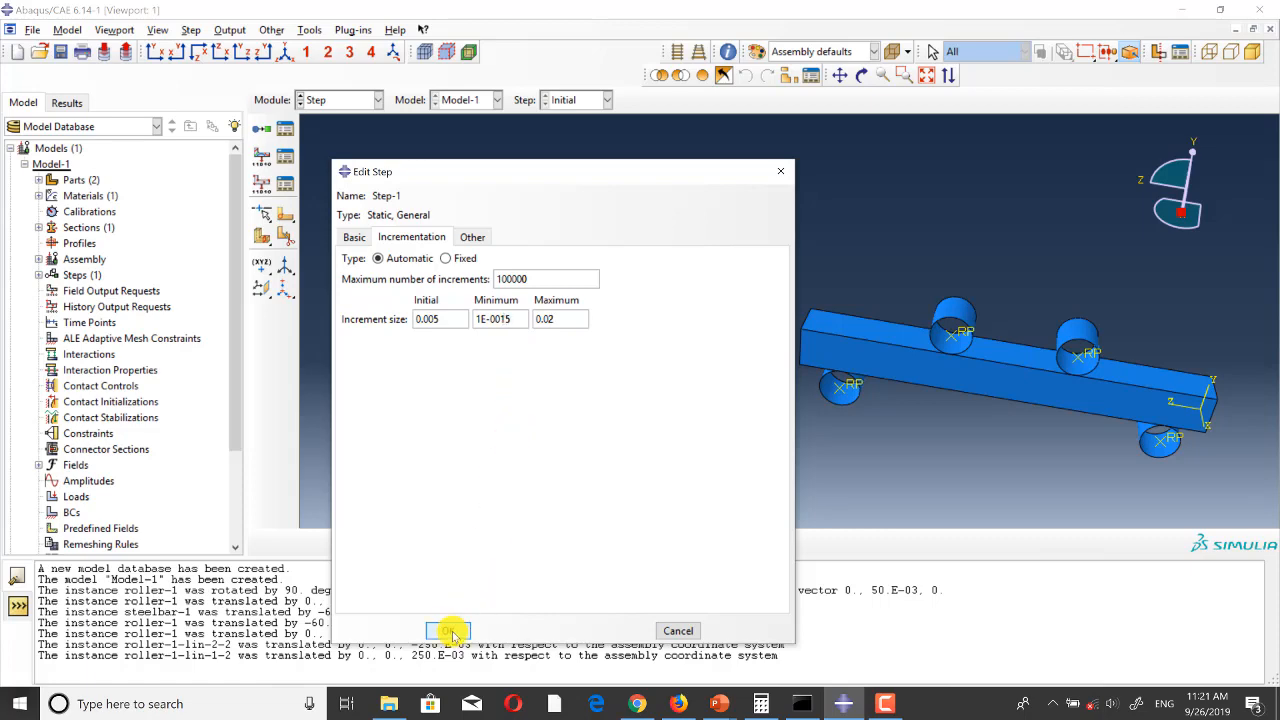
# Step: Remove the Forces/Reactions variables from the existing field output request
pyautogui.click(288, 157)
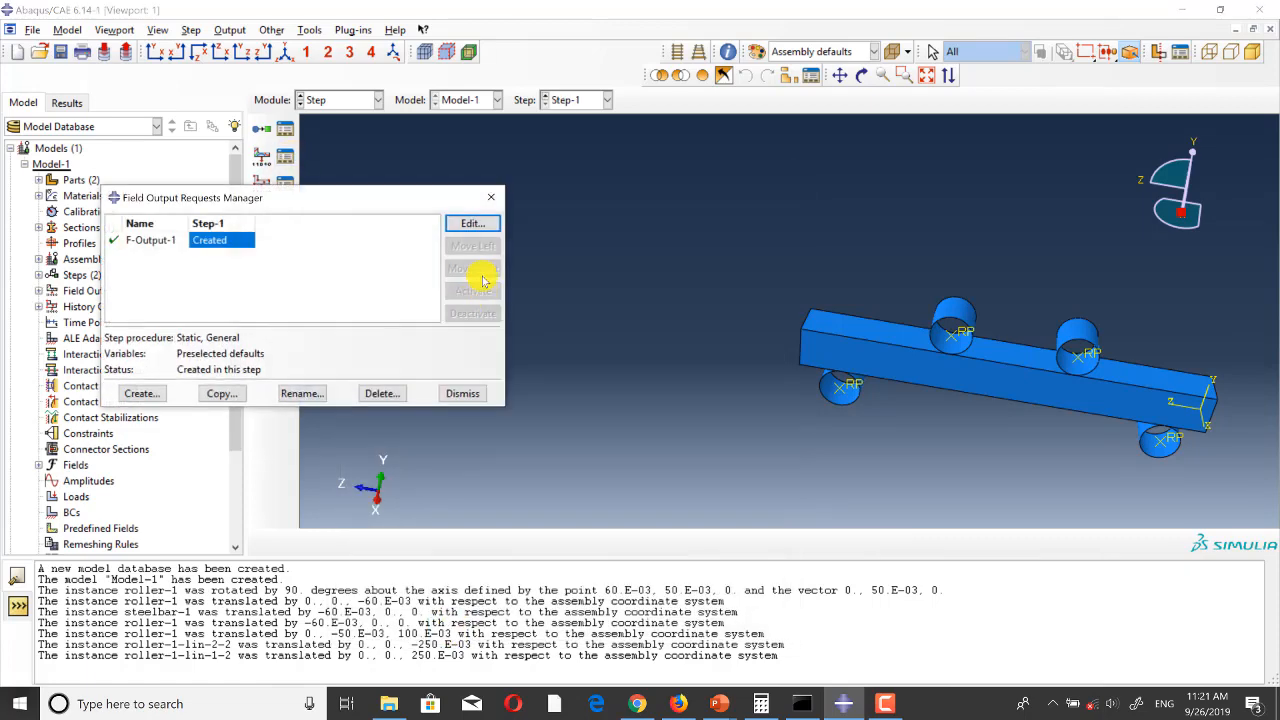
pyautogui.click(471, 223)
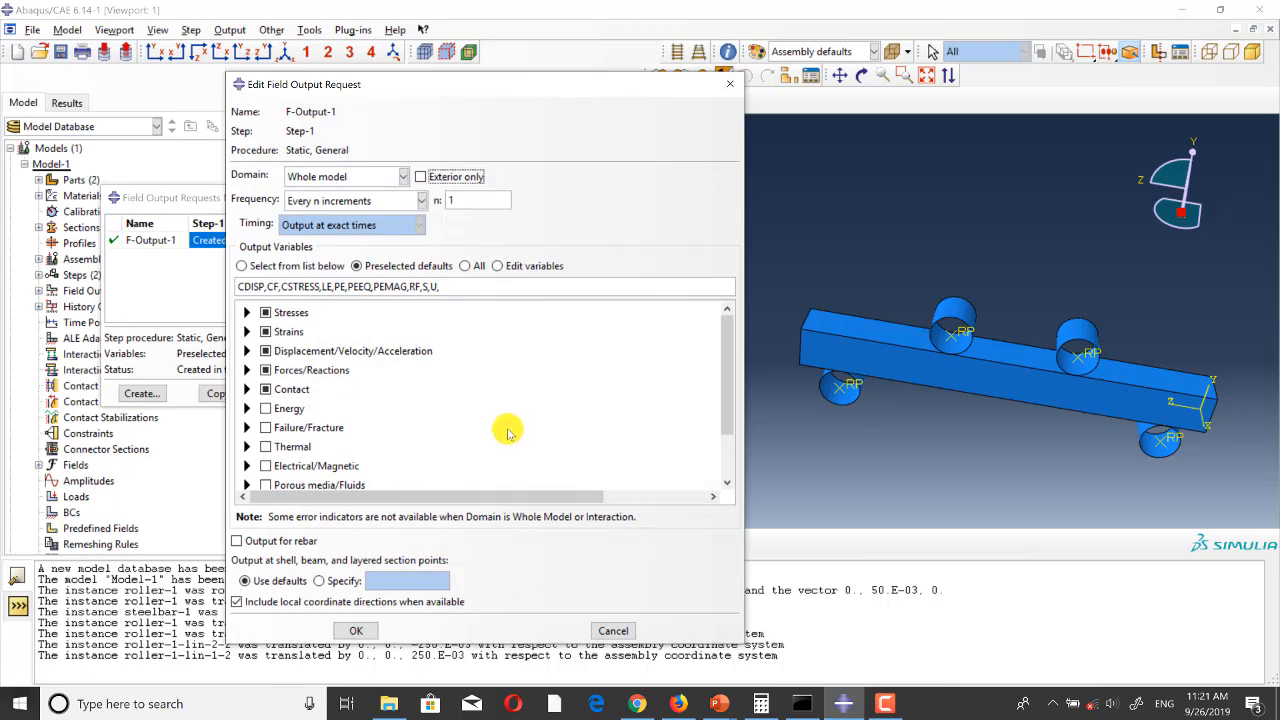
pyautogui.click(265, 370)
pyautogui.scroll(-1, 489, 427)
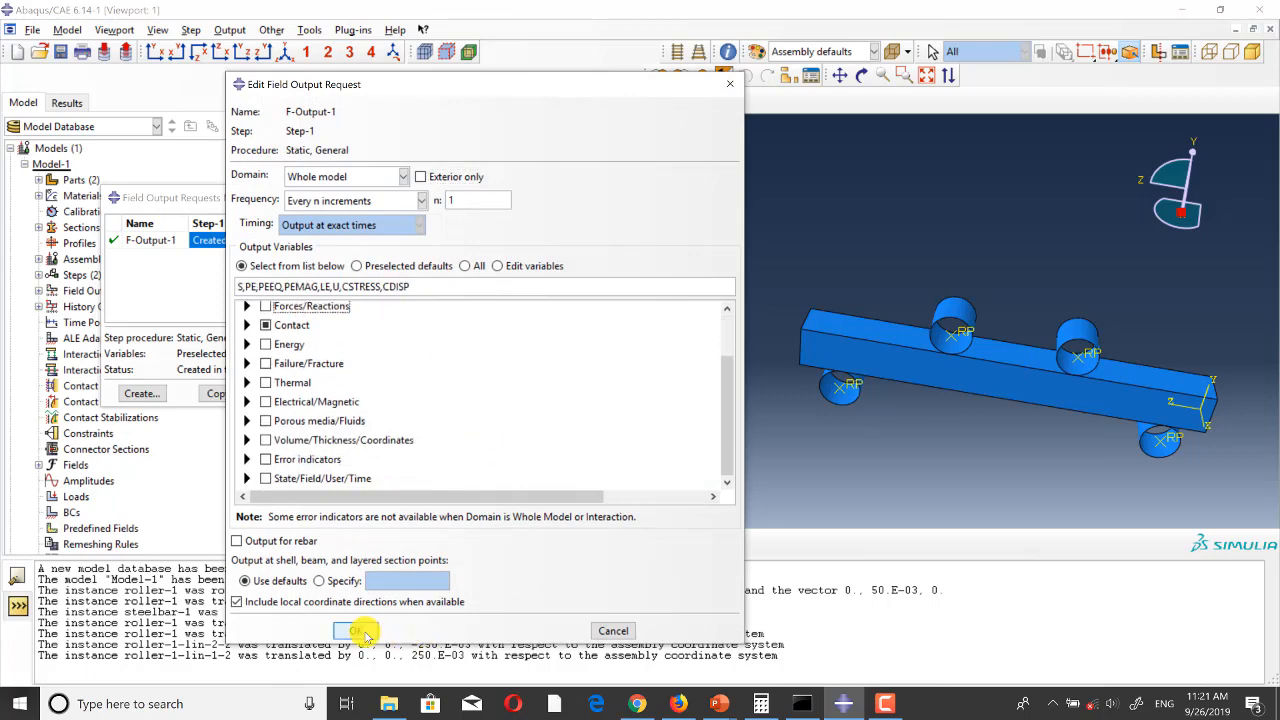
pyautogui.click(350, 630)
pyautogui.click(480, 201)
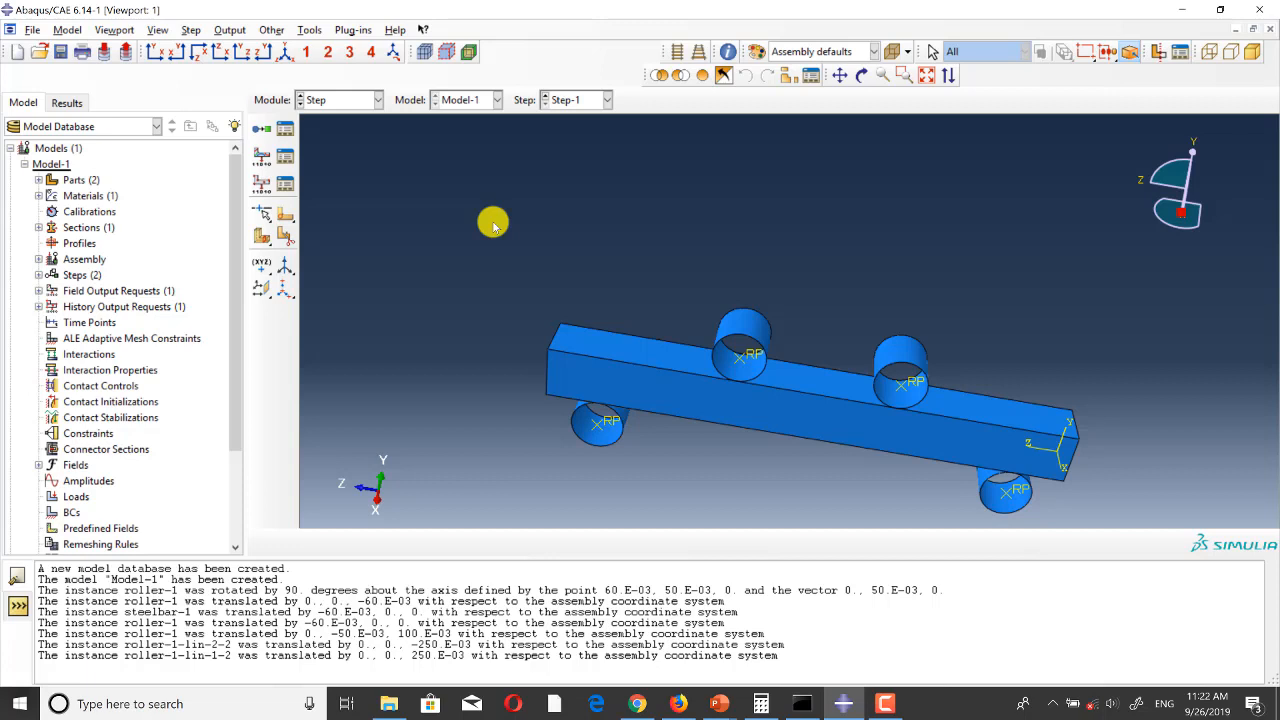
# Step: Create a geometry set with the default name from the reference point of the upper roller nearer the bar's far end
pyautogui.click(311, 30)
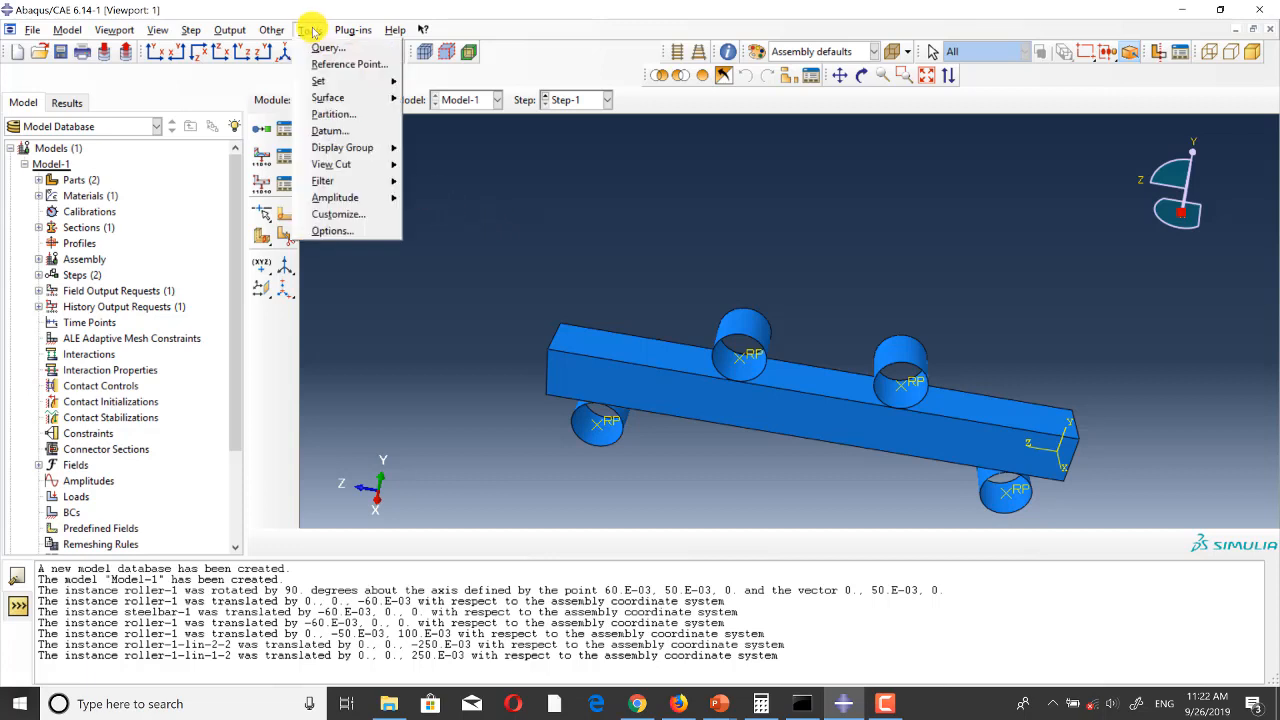
pyautogui.moveTo(326, 84)
pyautogui.click(456, 86)
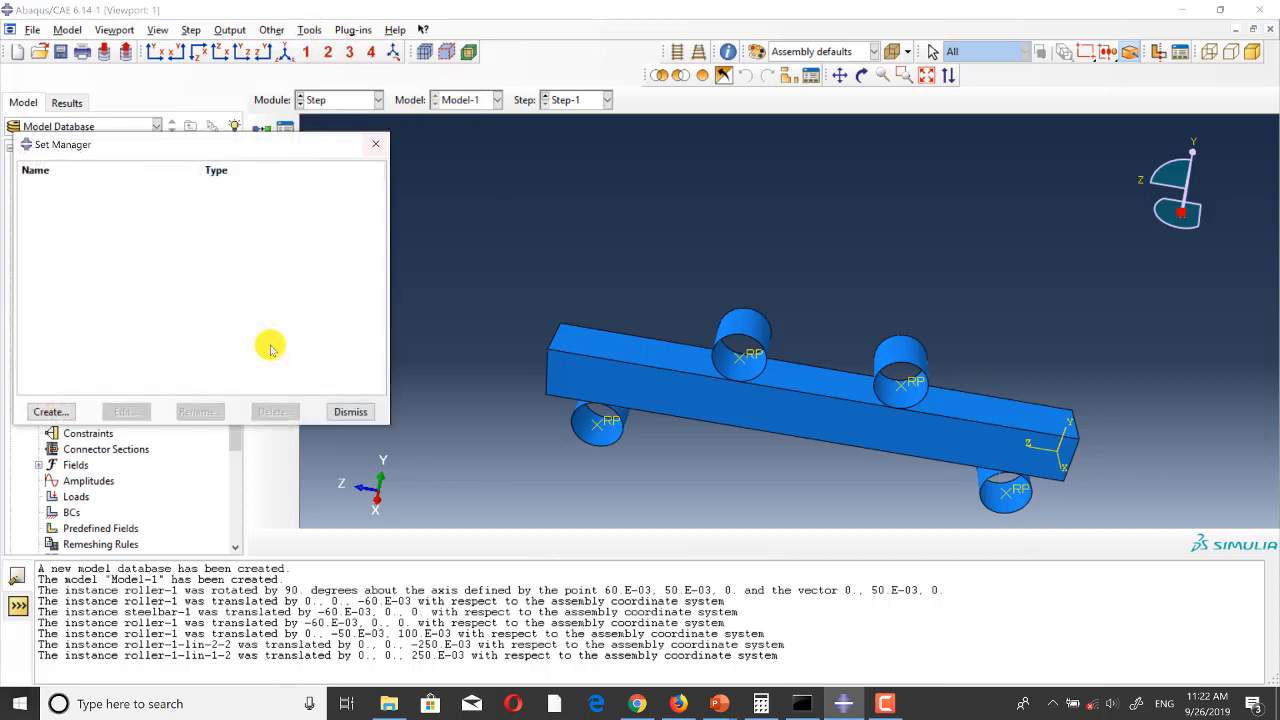
pyautogui.click(52, 412)
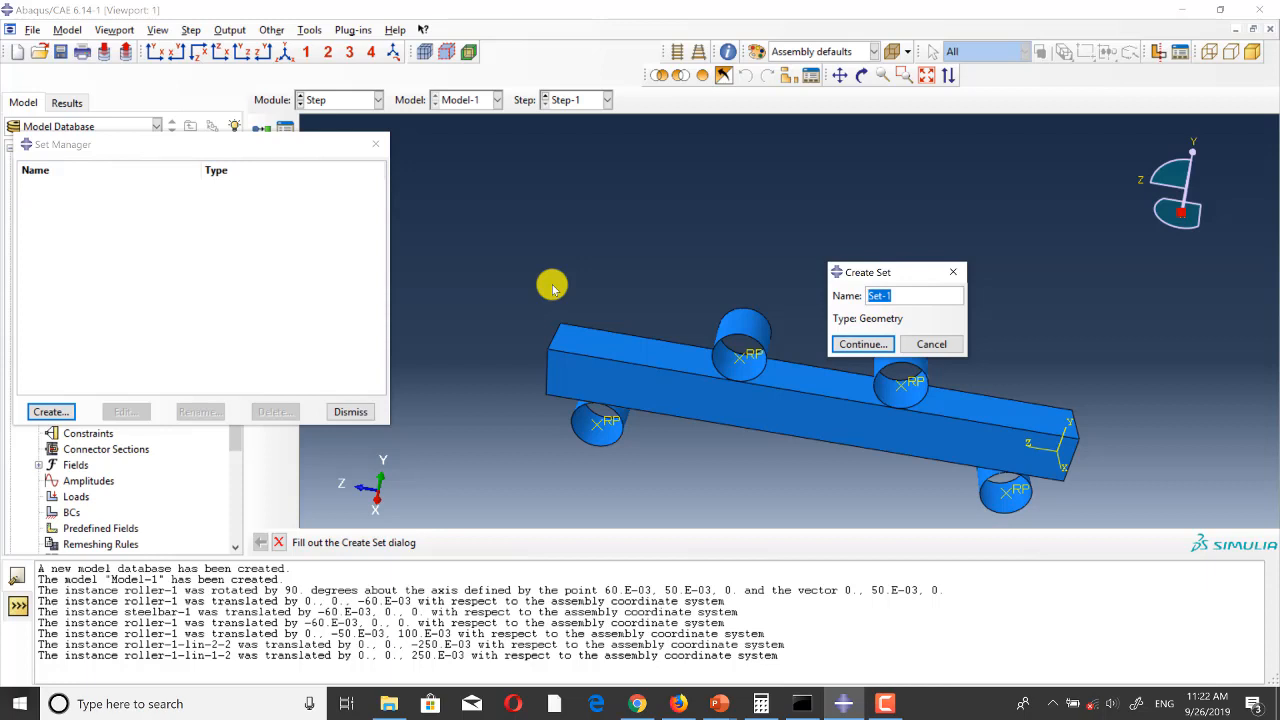
pyautogui.click(860, 346)
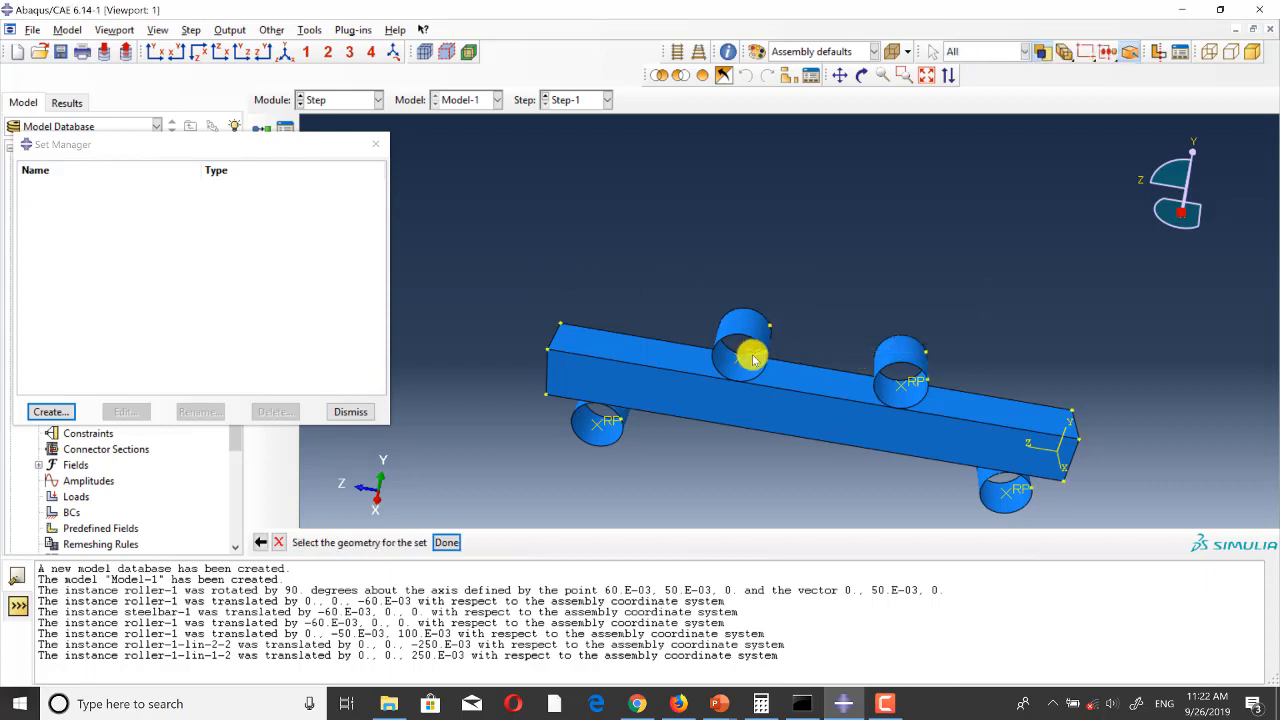
pyautogui.click(753, 360)
pyautogui.click(446, 542)
# Step: Create a second geometry set from the reference point of the upper roller nearer the bar's origin end
pyautogui.click(68, 411)
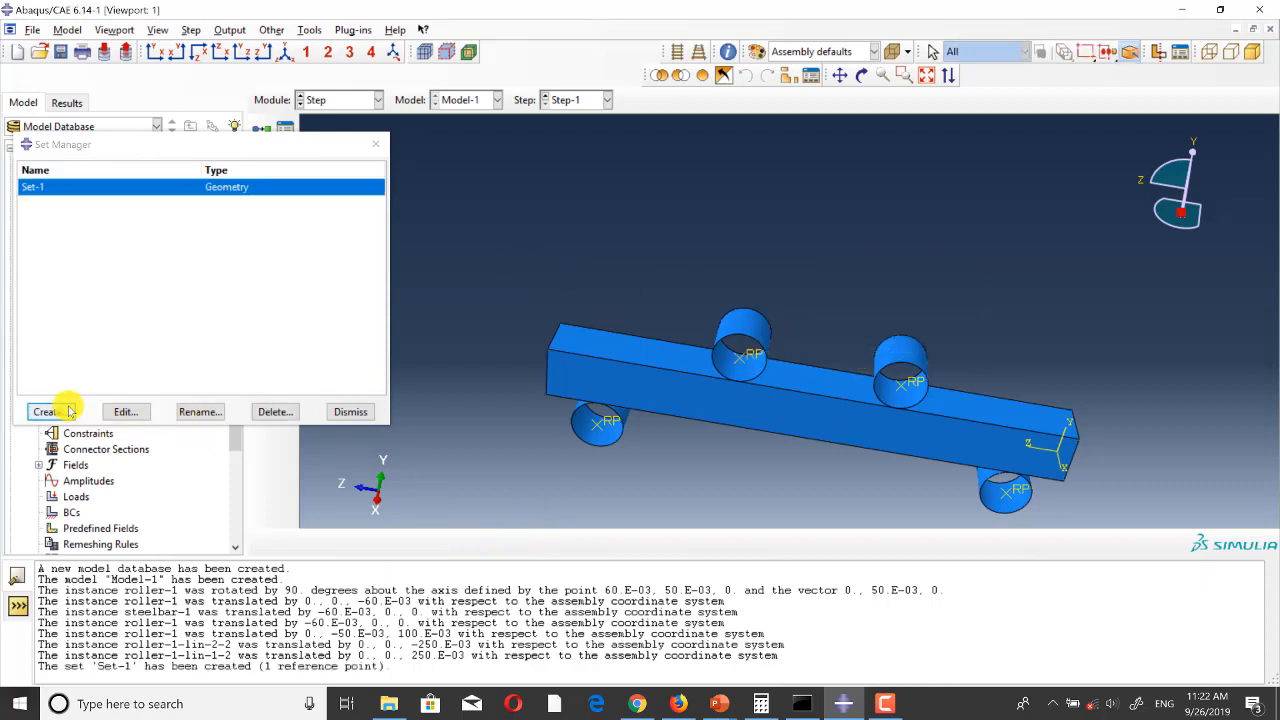
pyautogui.click(862, 344)
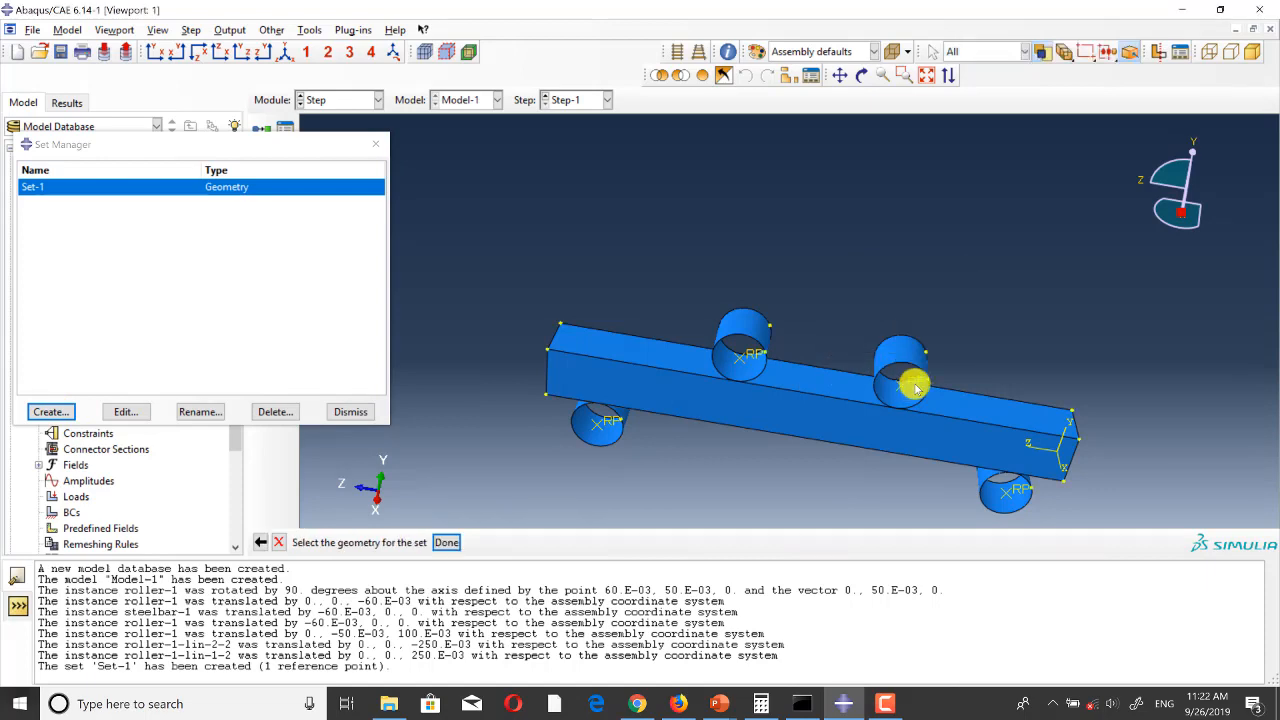
pyautogui.click(914, 386)
pyautogui.click(446, 542)
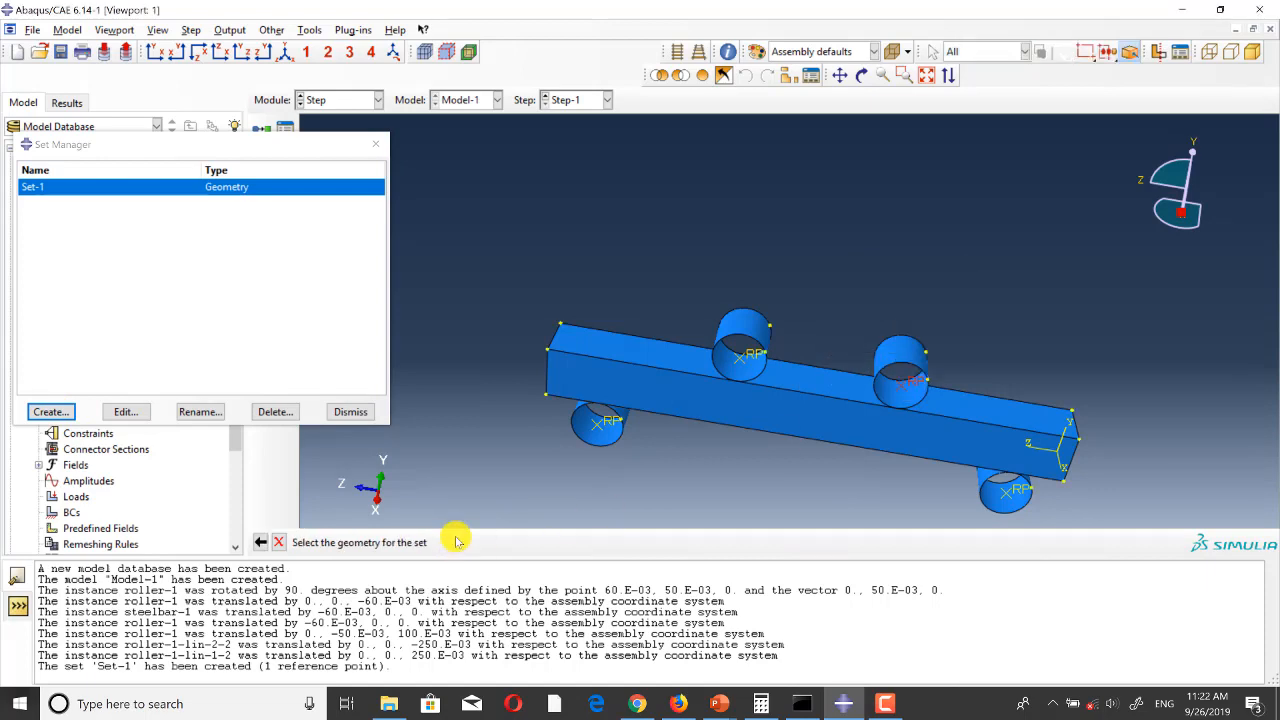
pyautogui.click(375, 144)
# Step: Change the domain of the existing history output request to the set Set-1
pyautogui.click(285, 184)
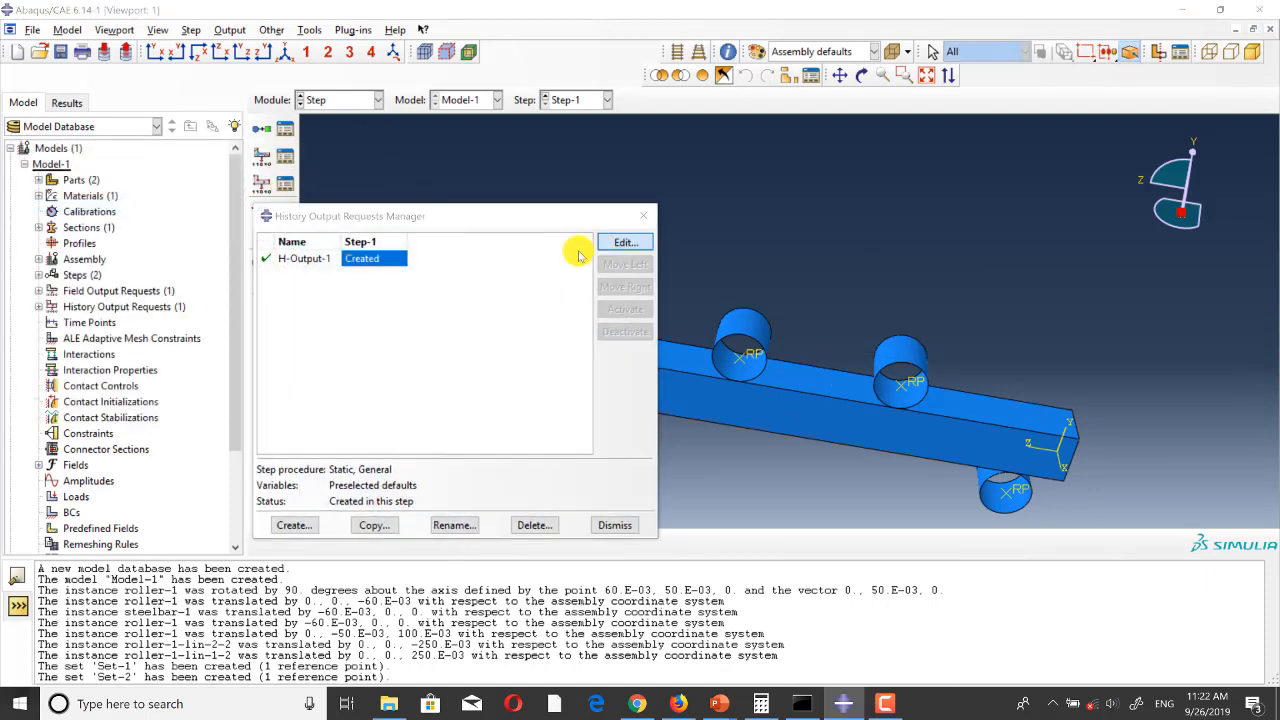
pyautogui.click(625, 242)
pyautogui.click(300, 181)
pyautogui.click(265, 200)
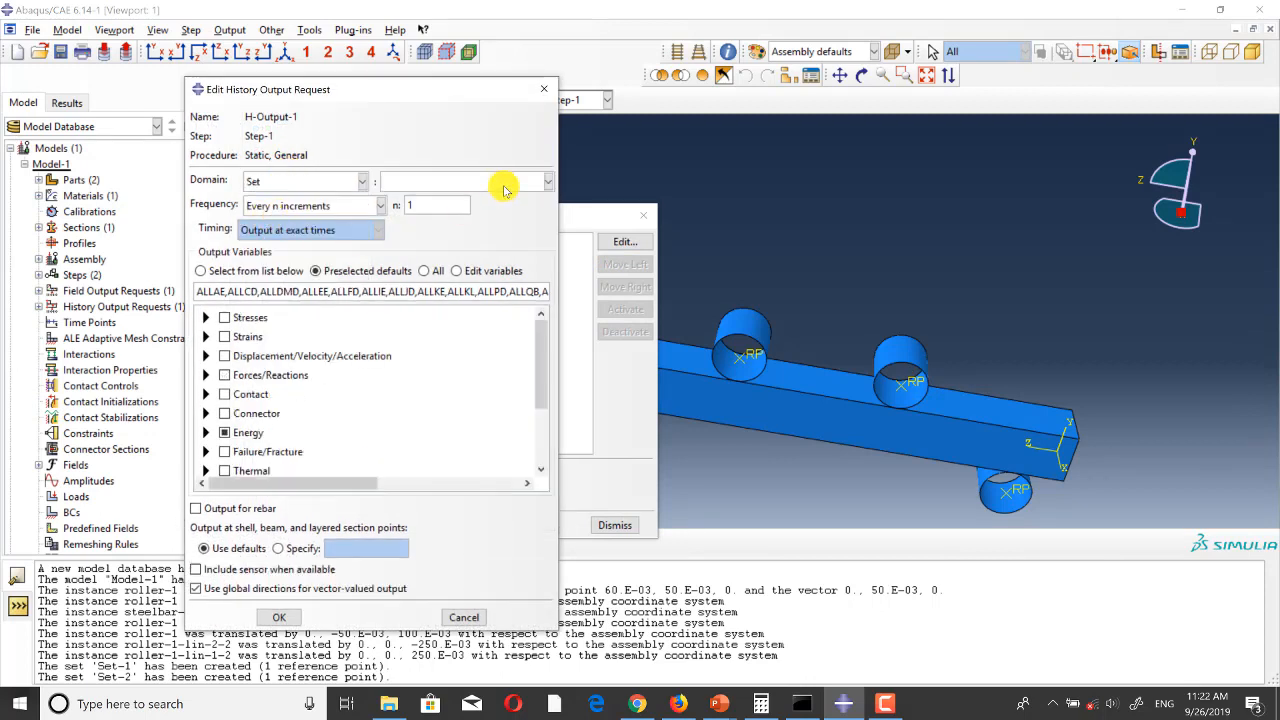
pyautogui.click(504, 185)
pyautogui.click(440, 195)
# Step: Replace the energy variables in the Set-1 history output request with displacement U2 and reaction force RF2
pyautogui.click(224, 432)
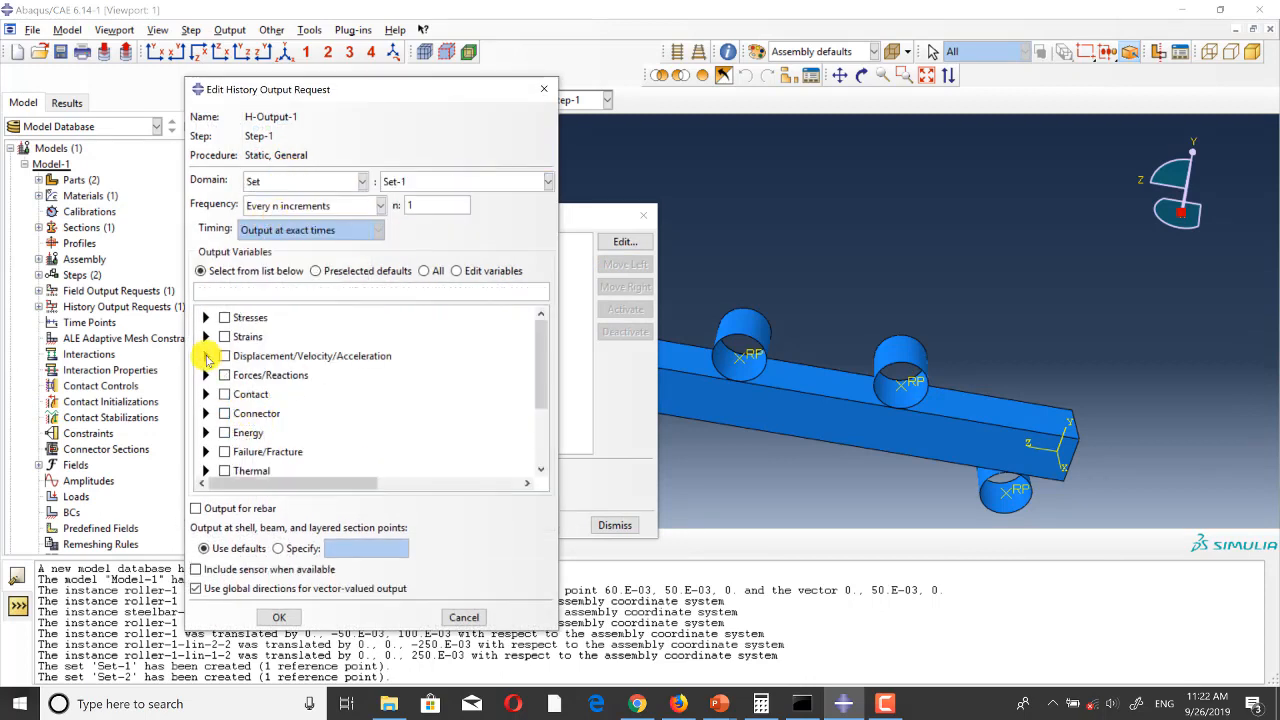
pyautogui.click(206, 356)
pyautogui.click(225, 371)
pyautogui.click(262, 403)
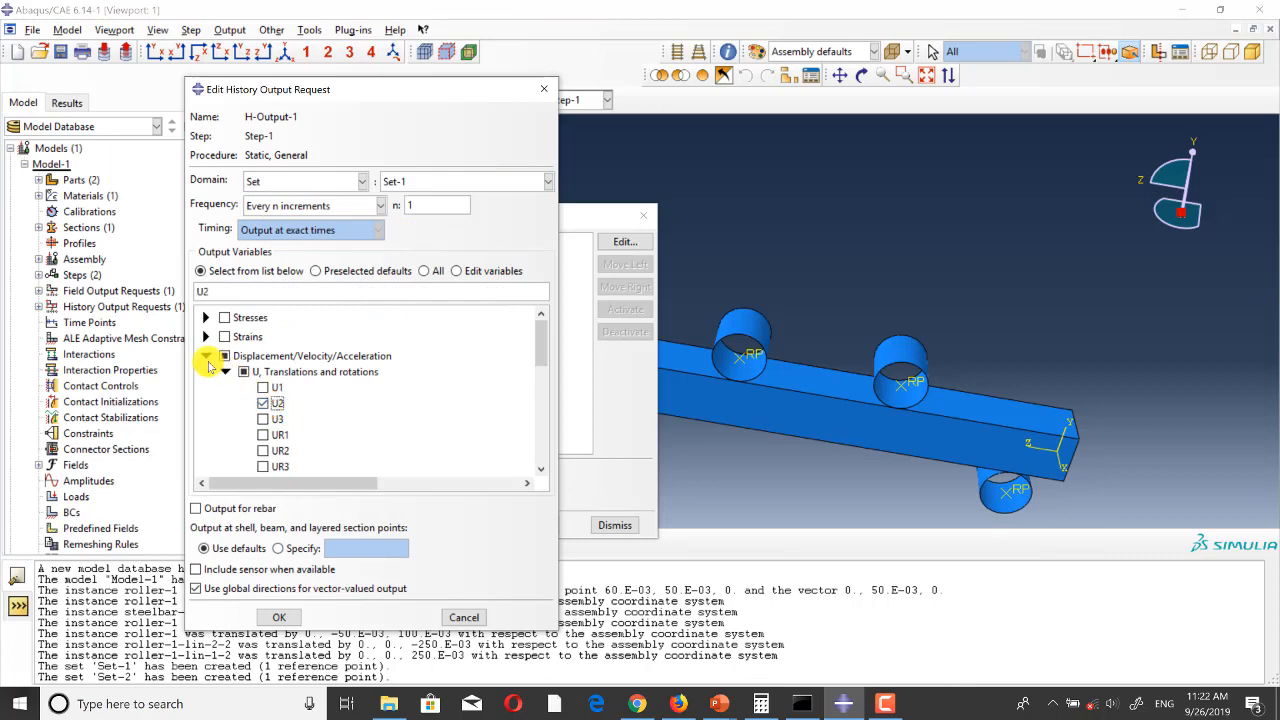
pyautogui.click(206, 356)
pyautogui.click(206, 375)
pyautogui.click(225, 391)
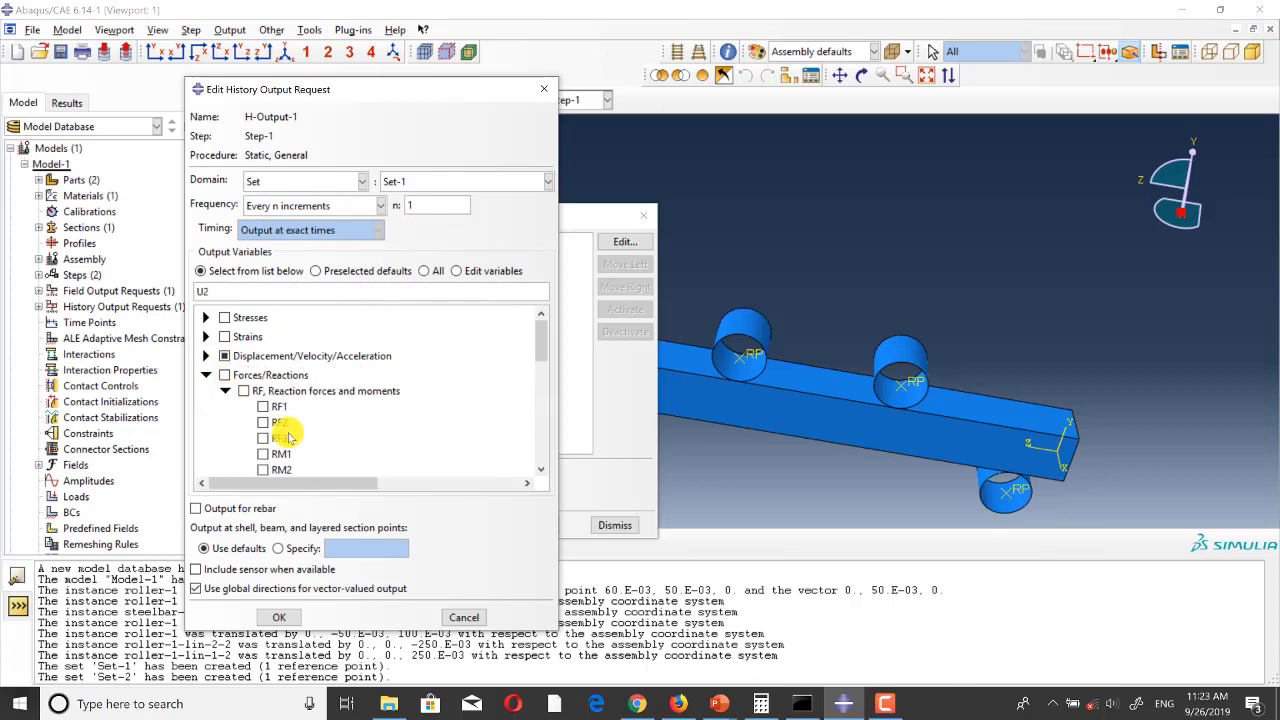
pyautogui.click(272, 423)
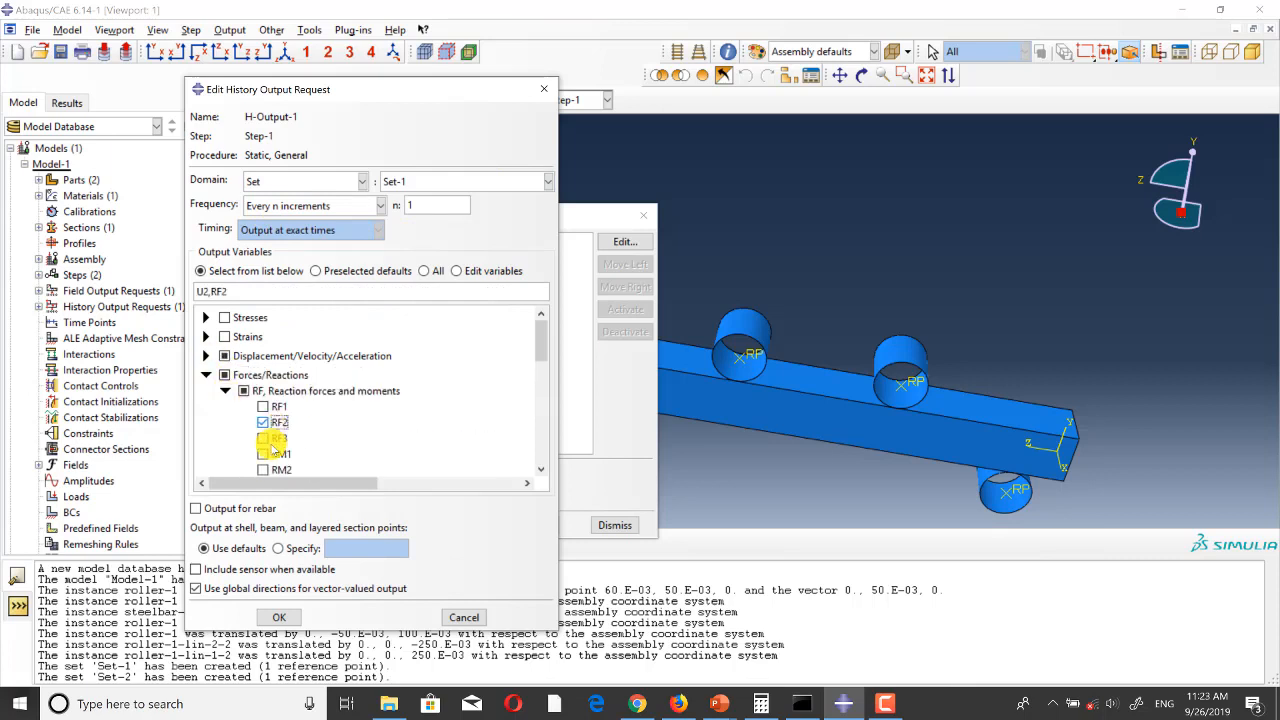
pyautogui.click(283, 617)
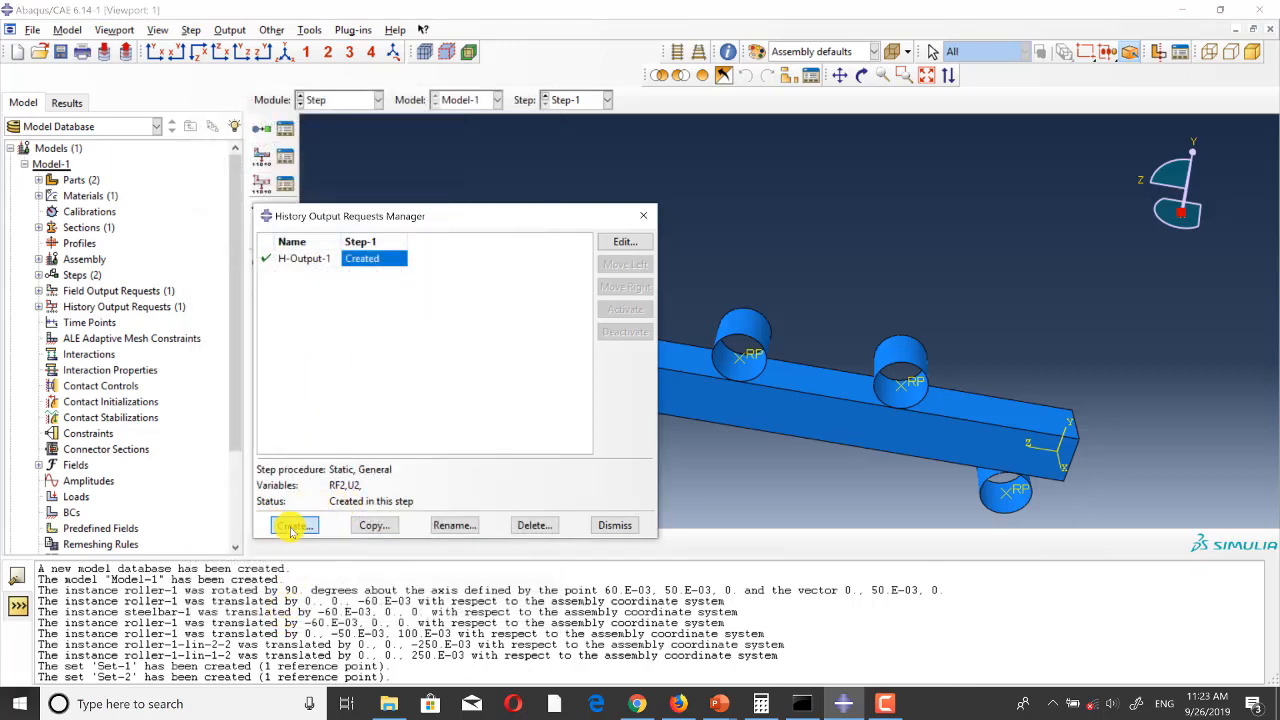
# Step: Create a second history output request in Step-1 with the set Set-2 as its domain
pyautogui.click(291, 527)
pyautogui.click(560, 445)
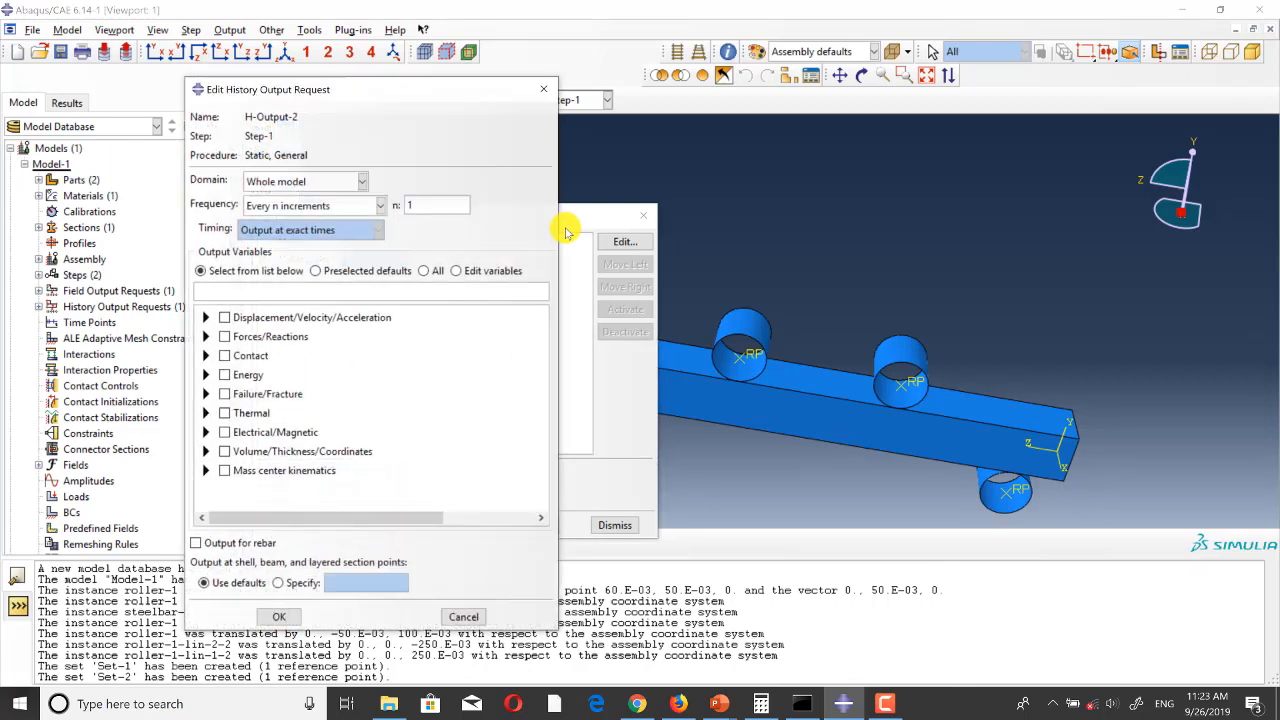
pyautogui.click(355, 183)
pyautogui.click(290, 214)
pyautogui.click(462, 181)
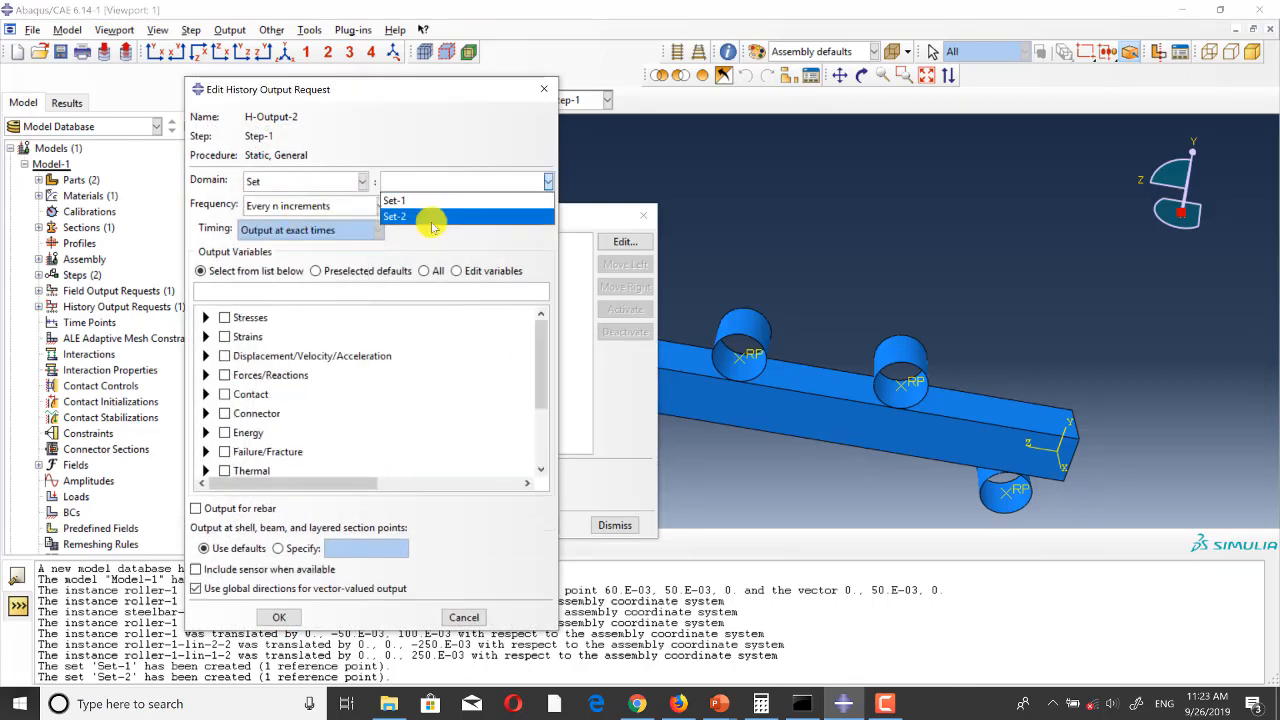
pyautogui.click(431, 219)
# Step: Request displacement U2 and reaction force RF2 as the output variables of the Set-2 history output request
pyautogui.click(205, 356)
pyautogui.click(225, 371)
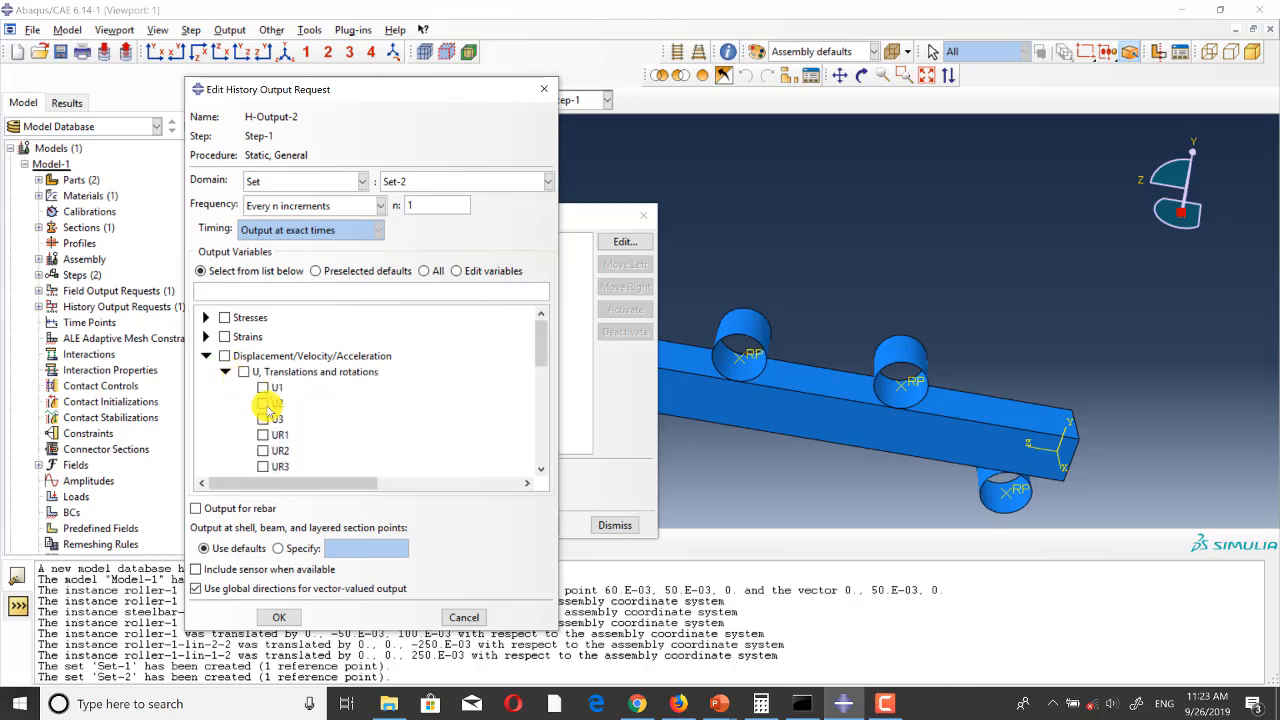
pyautogui.click(263, 403)
pyautogui.click(205, 356)
pyautogui.click(205, 375)
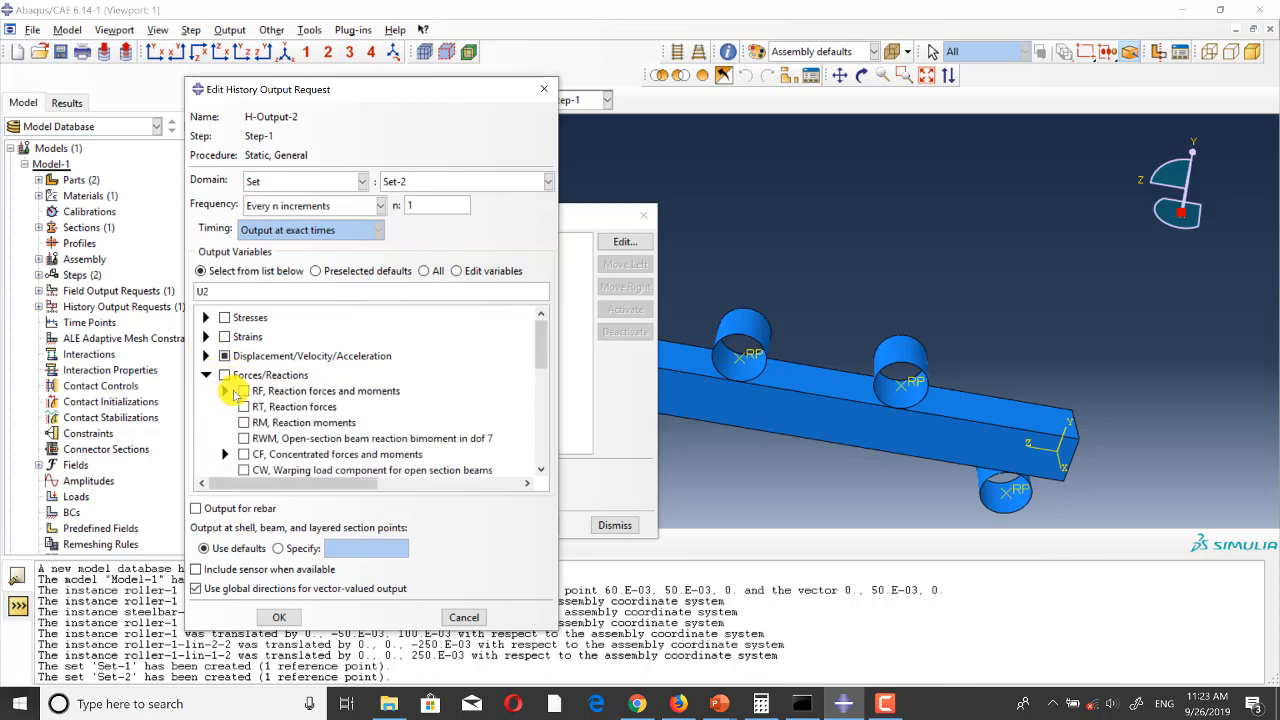
pyautogui.click(225, 391)
pyautogui.click(263, 422)
pyautogui.click(279, 617)
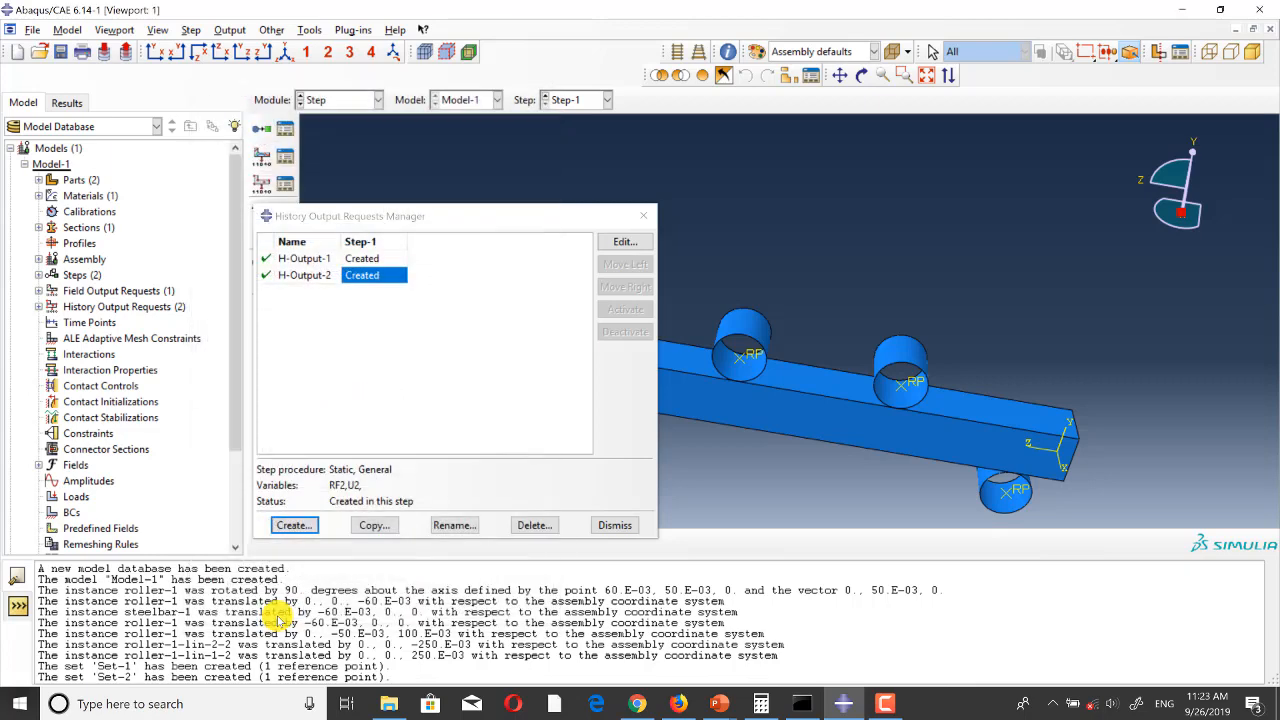
# Step: Review the domain and variables of both history output requests, H-Output-1 and H-Output-2
pyautogui.click(376, 258)
pyautogui.click(610, 241)
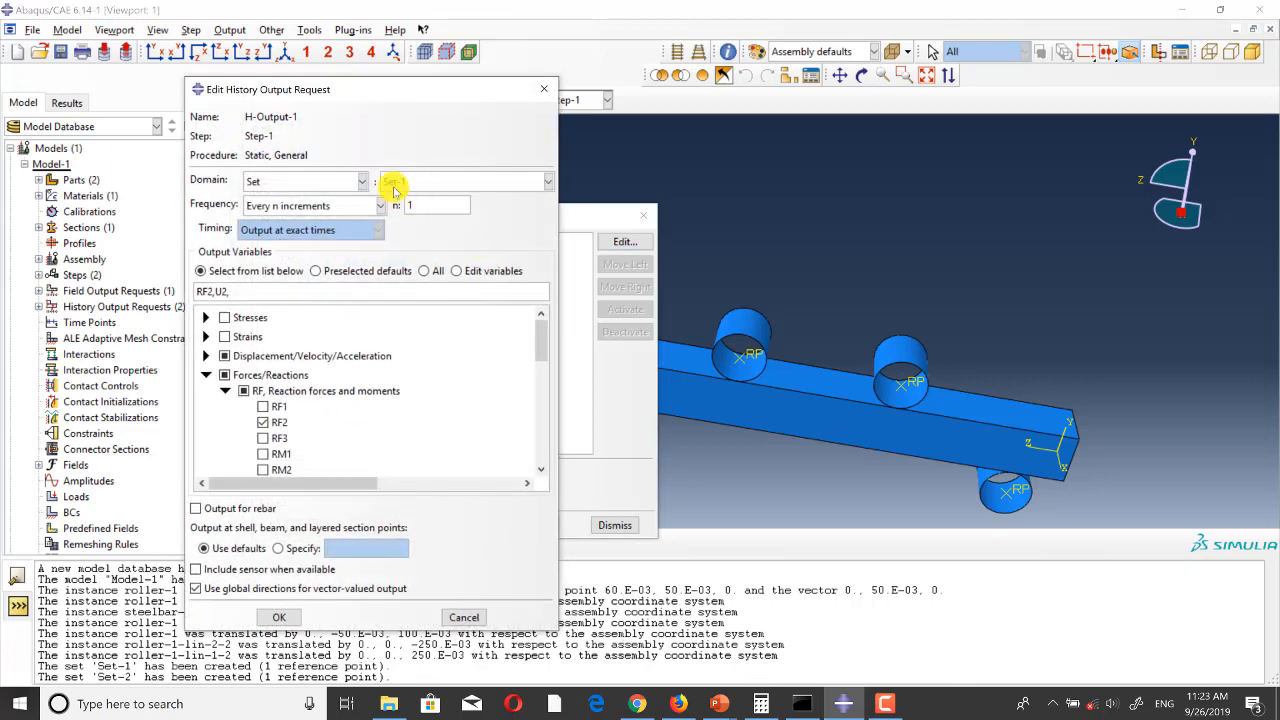
pyautogui.click(279, 617)
pyautogui.click(372, 275)
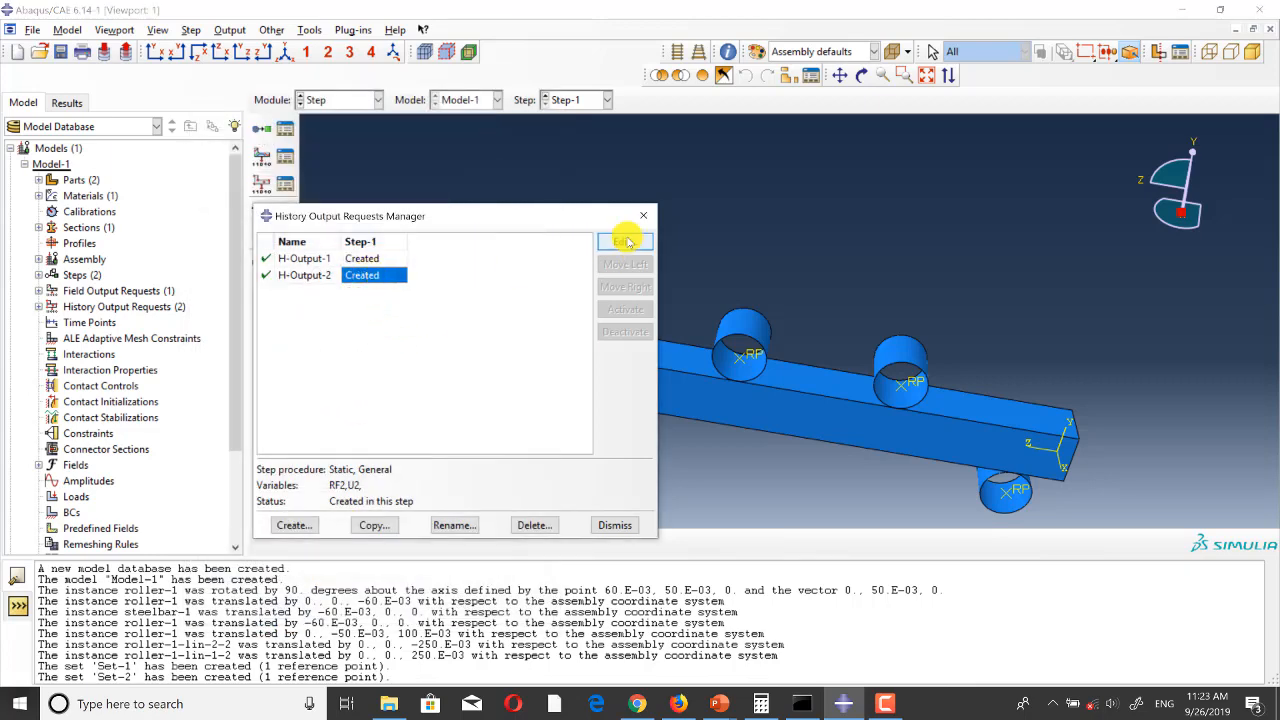
pyautogui.click(626, 241)
pyautogui.click(279, 617)
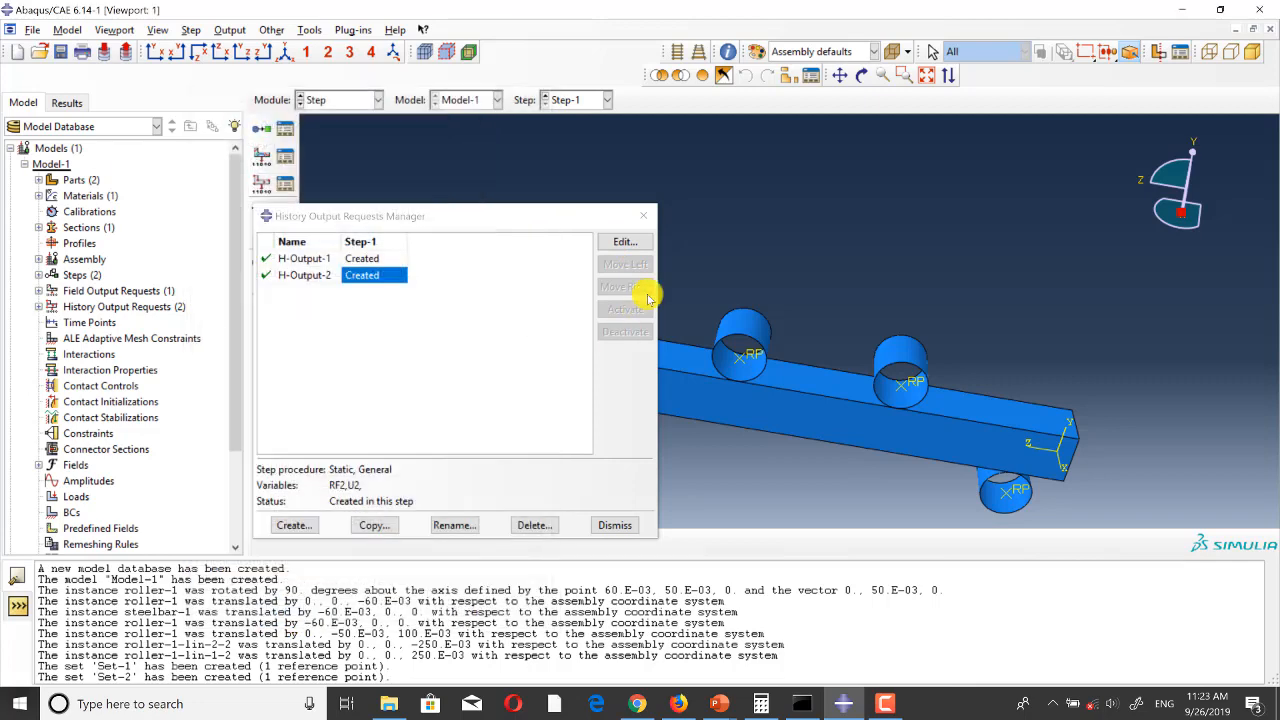
pyautogui.click(643, 215)
# Step: Switch to the Interaction module and create an interaction property of type Contact
pyautogui.click(340, 100)
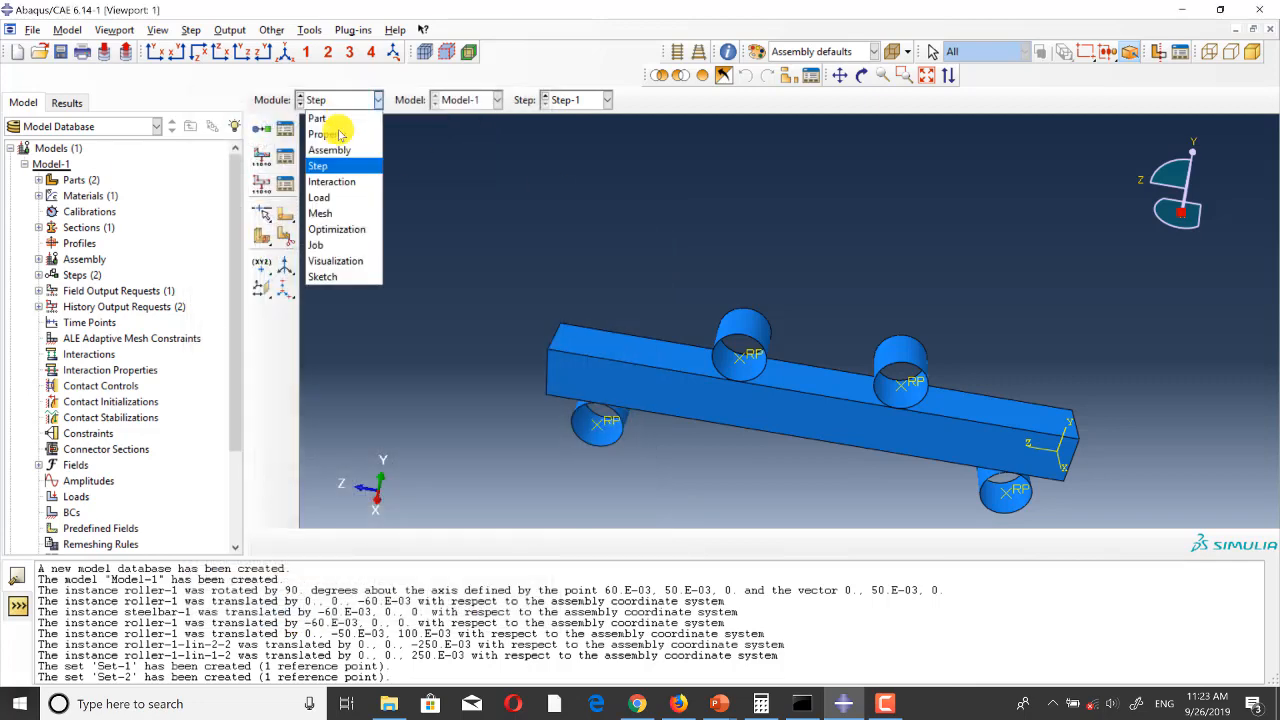
pyautogui.click(340, 184)
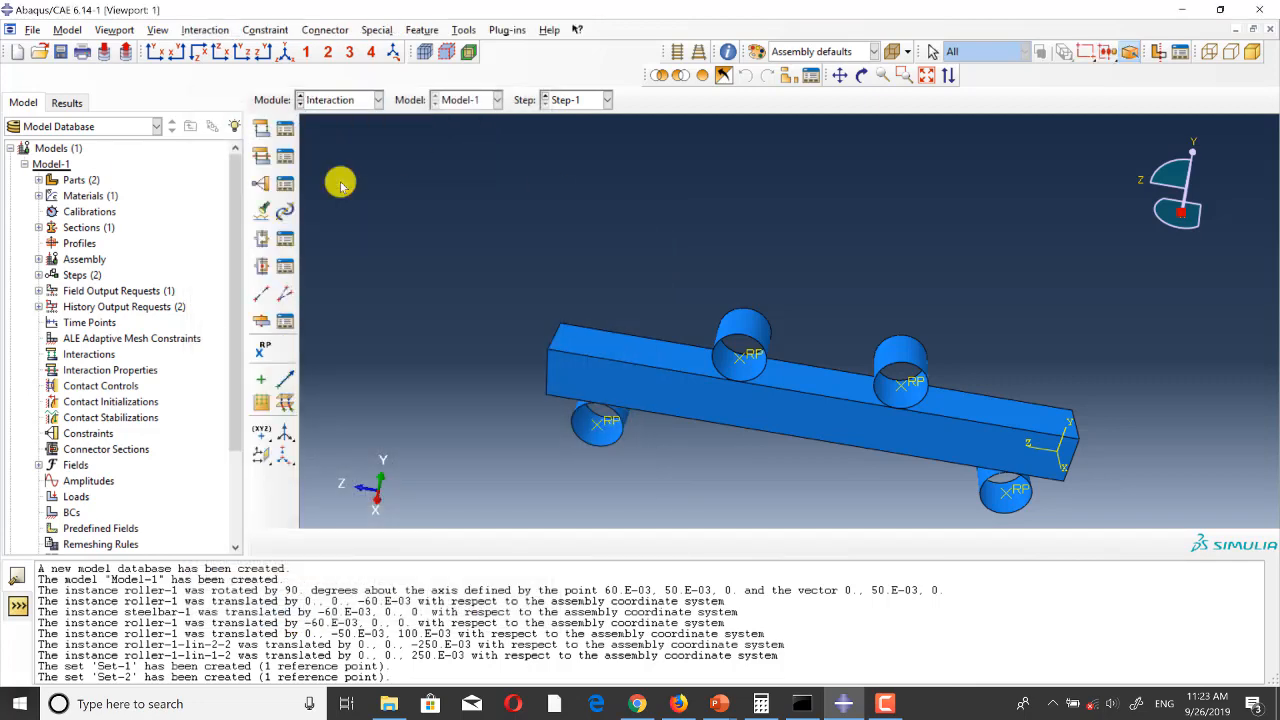
pyautogui.click(266, 157)
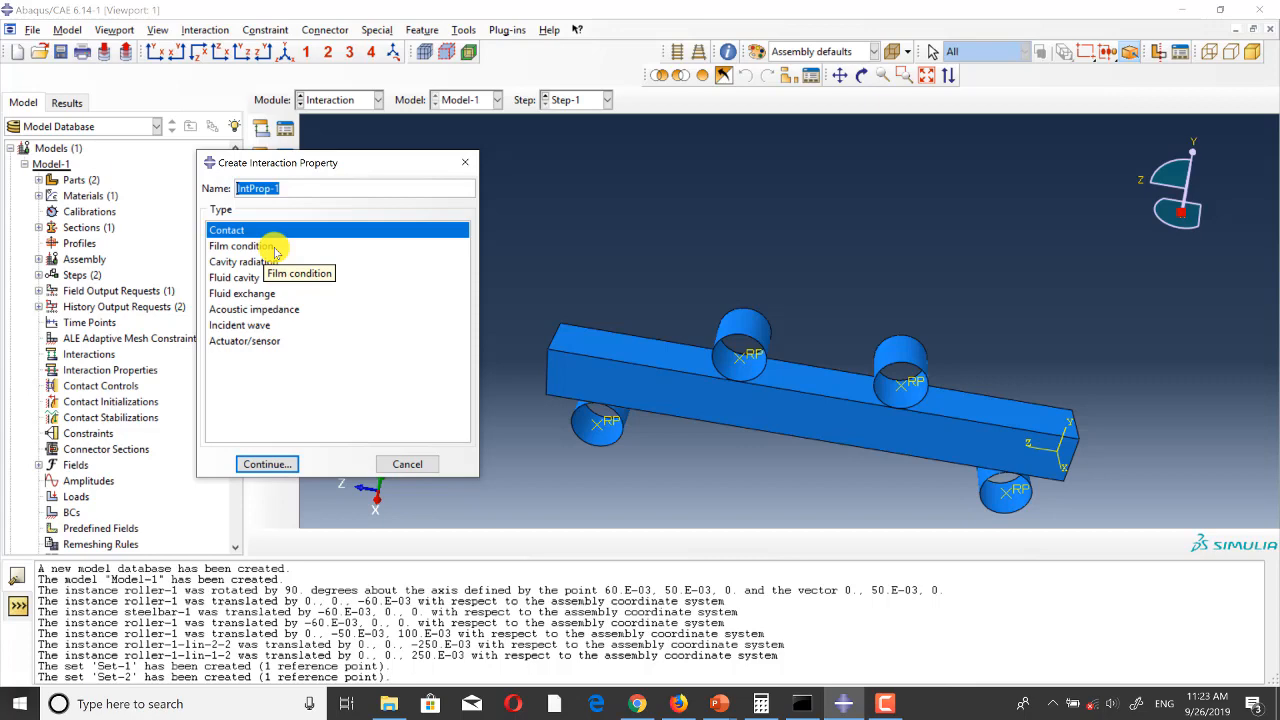
pyautogui.click(268, 464)
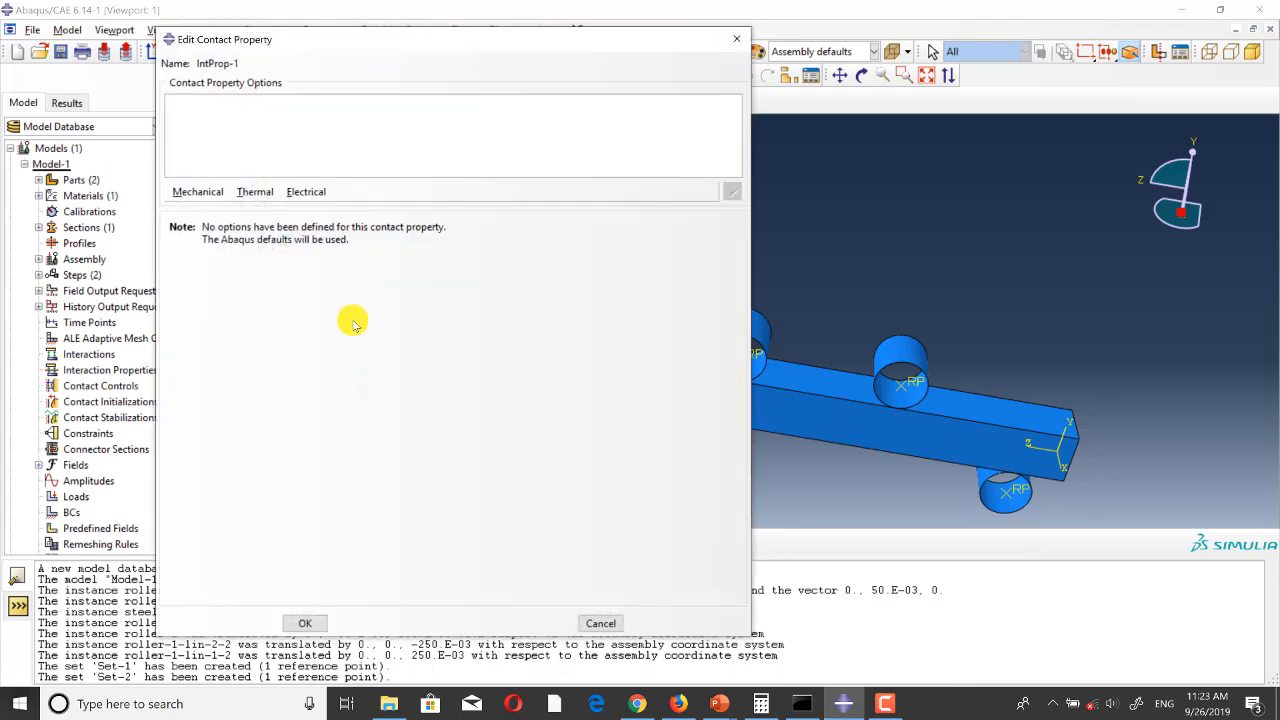
# Step: Give the contact property a tangential behavior with penalty friction formulation and a friction coefficient of 0.2
pyautogui.click(198, 192)
pyautogui.click(200, 208)
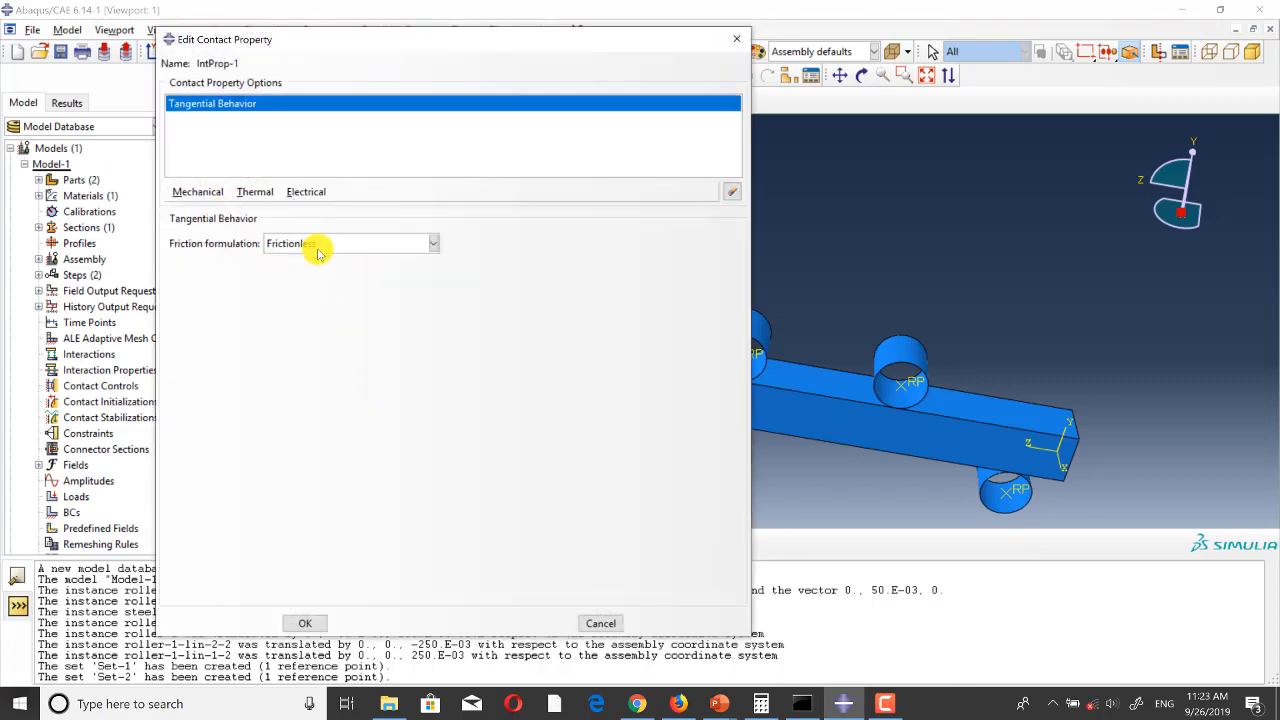
pyautogui.click(314, 243)
pyautogui.click(283, 278)
pyautogui.click(228, 417)
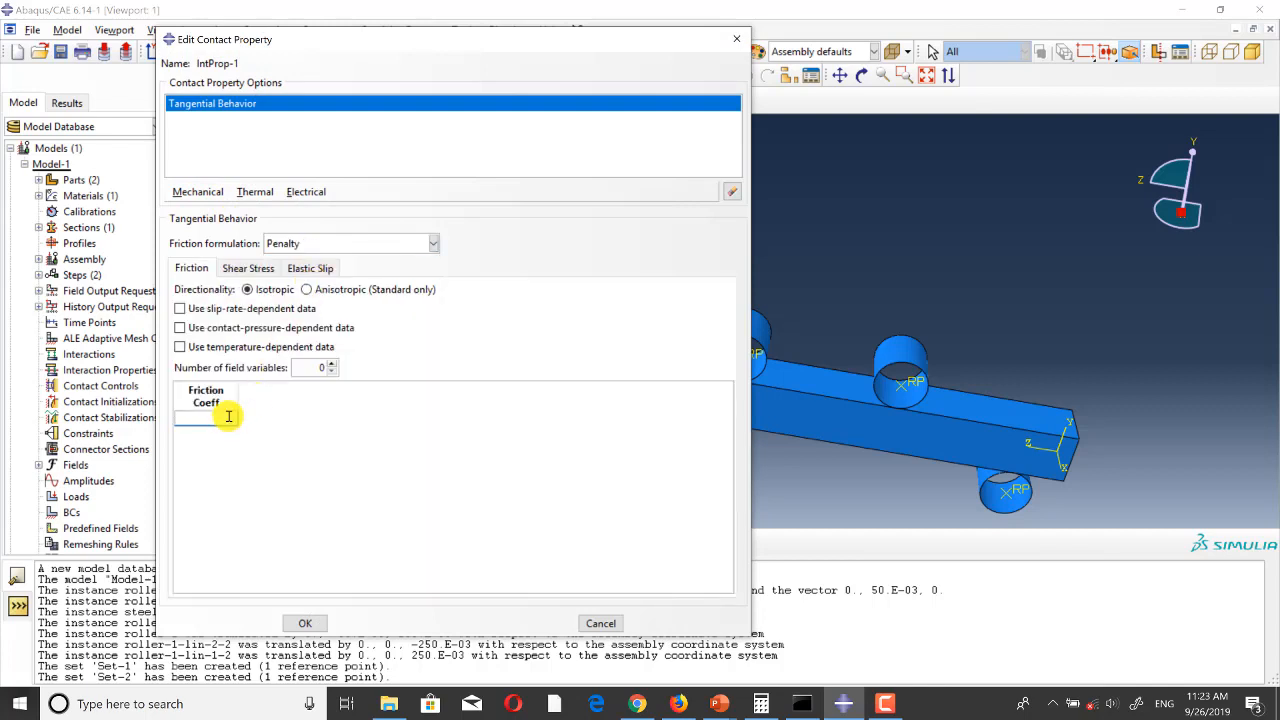
pyautogui.write('0.2')
pyautogui.press('Return')
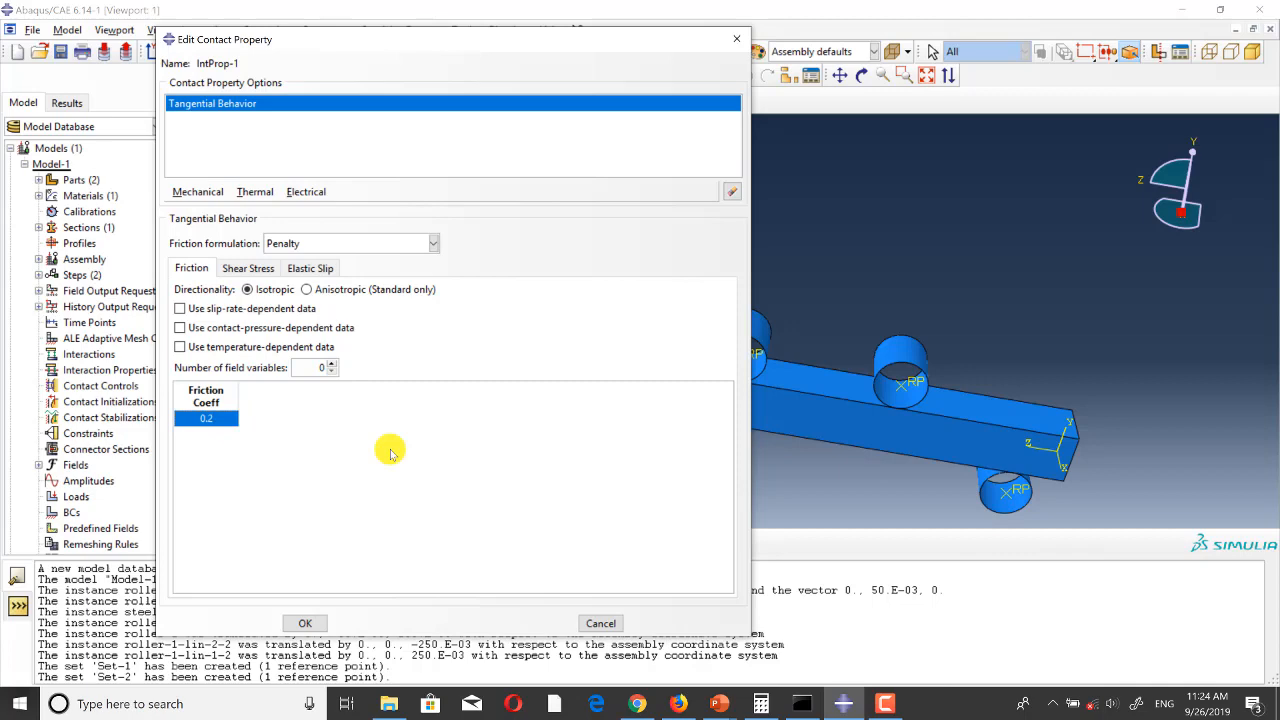
pyautogui.click(305, 623)
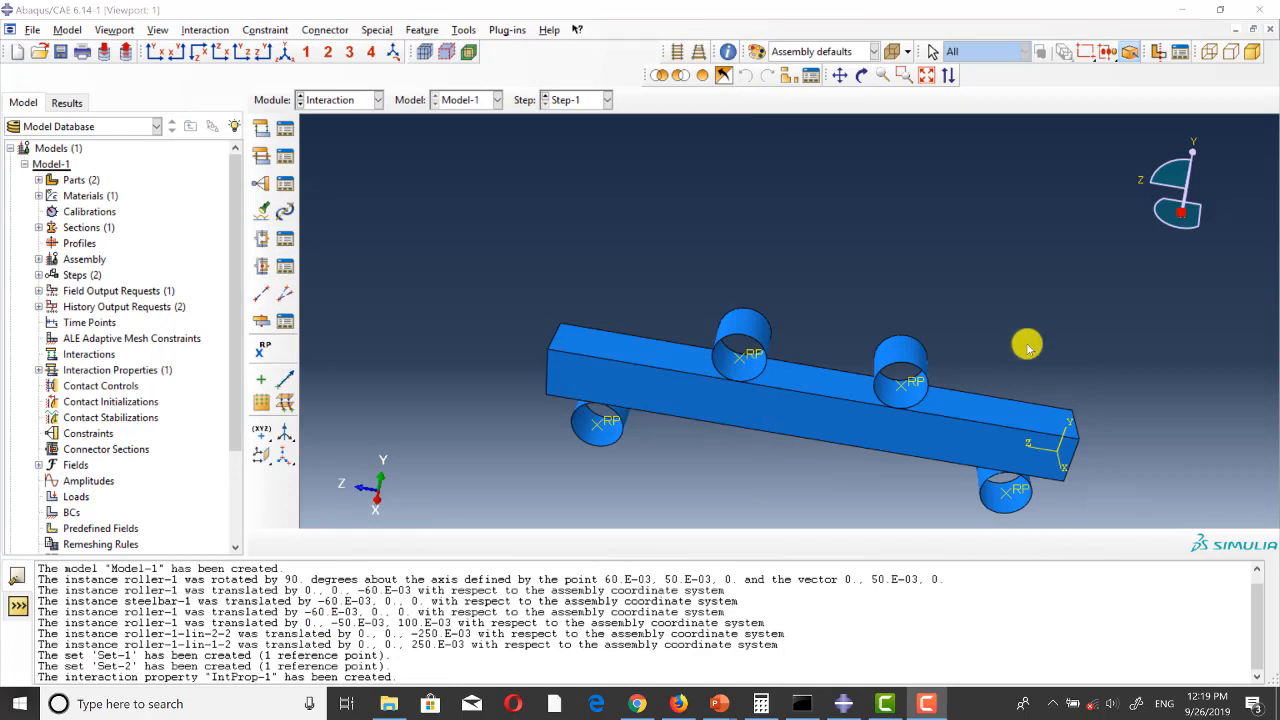
# Step: Find contact pairs in the whole model within a separation tolerance of 0.001, widening the results table to show full names
pyautogui.click(259, 212)
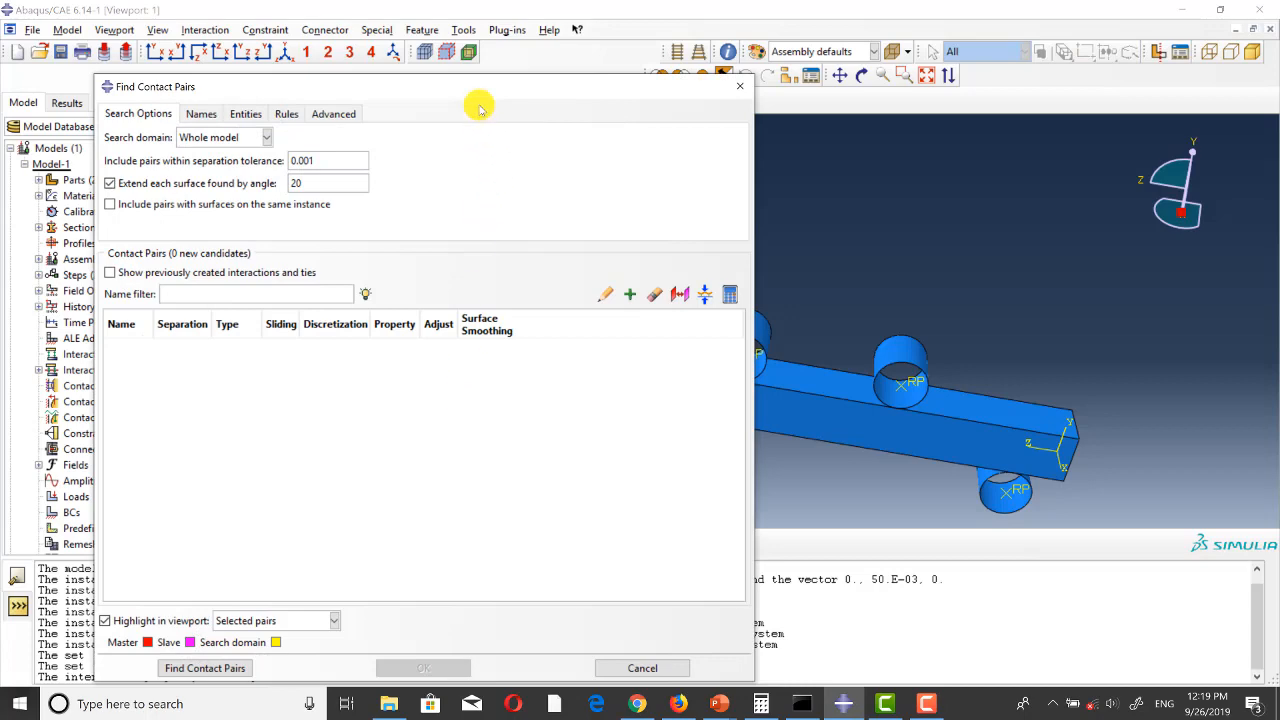
pyautogui.moveTo(476, 90); pyautogui.dragTo(503, 50)
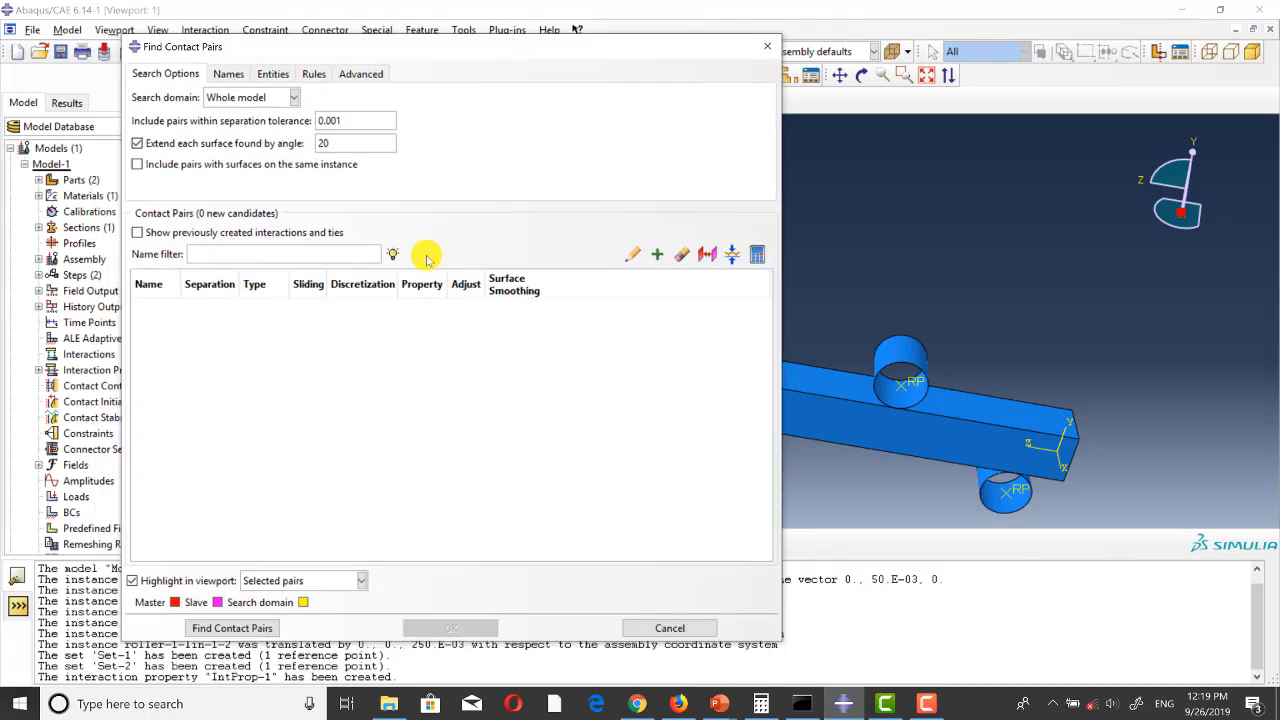
pyautogui.click(232, 628)
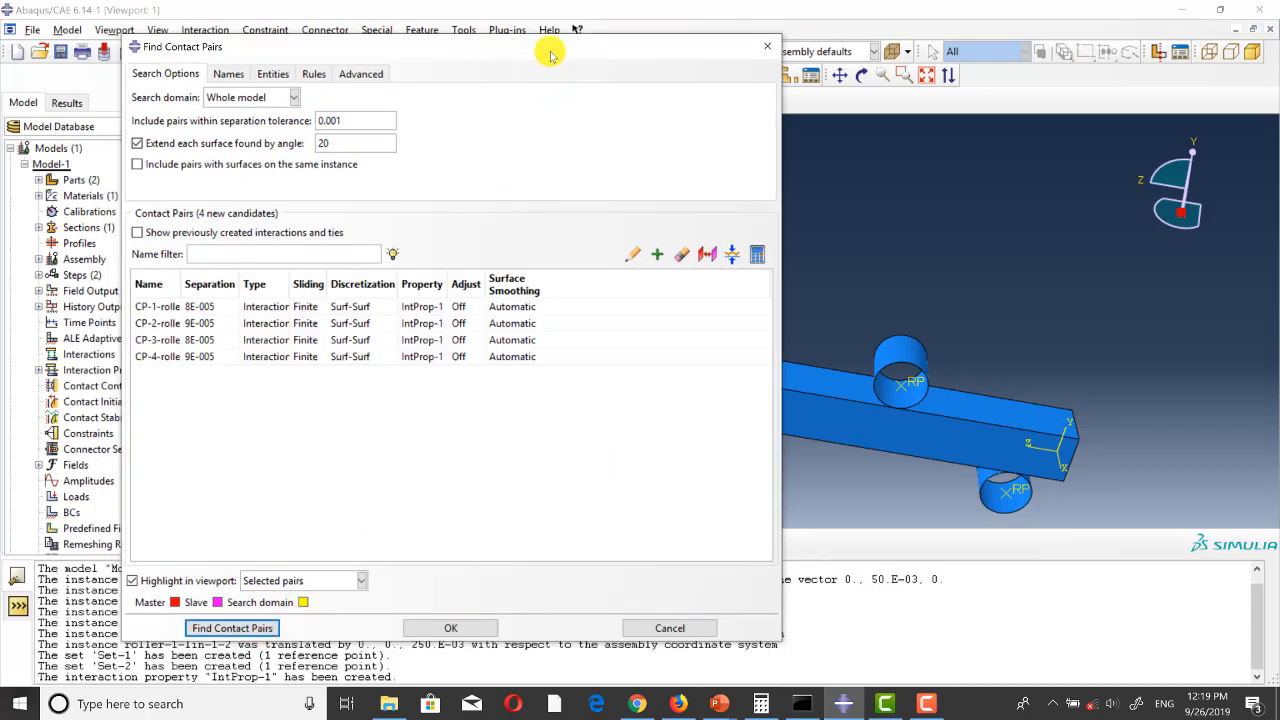
pyautogui.moveTo(551, 47); pyautogui.dragTo(487, 55)
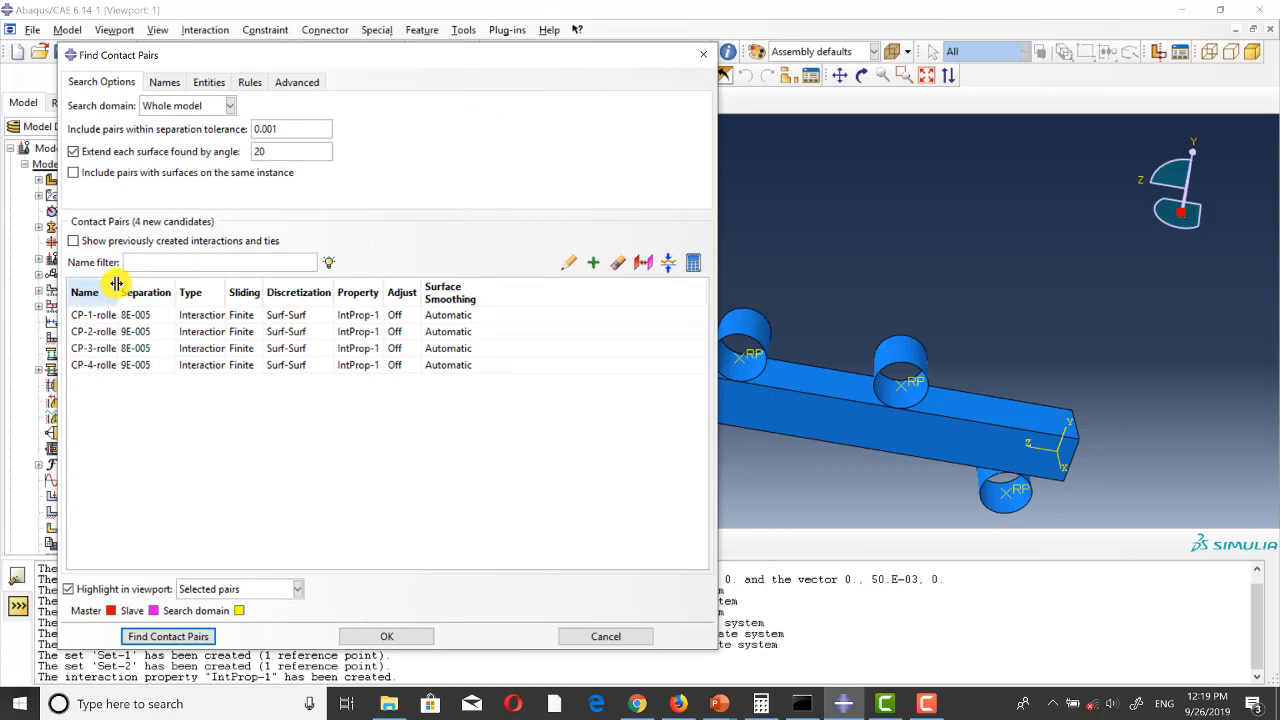
pyautogui.moveTo(118, 291); pyautogui.dragTo(222, 292)
pyautogui.moveTo(341, 293); pyautogui.dragTo(432, 296)
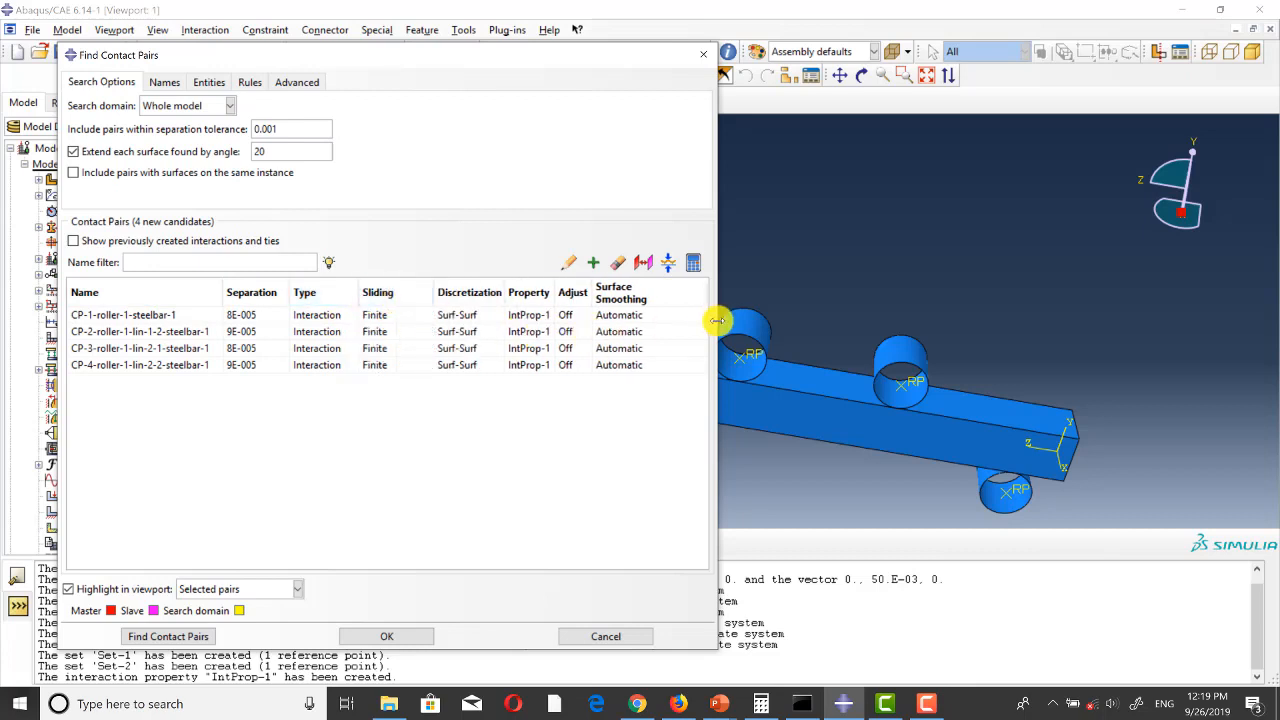
pyautogui.moveTo(717, 320); pyautogui.dragTo(812, 320)
pyautogui.moveTo(556, 54); pyautogui.dragTo(495, 54)
# Step: Examine the master and slave surfaces of each candidate contact pair between the rollers and the steel bar
pyautogui.doubleClick(88, 318)
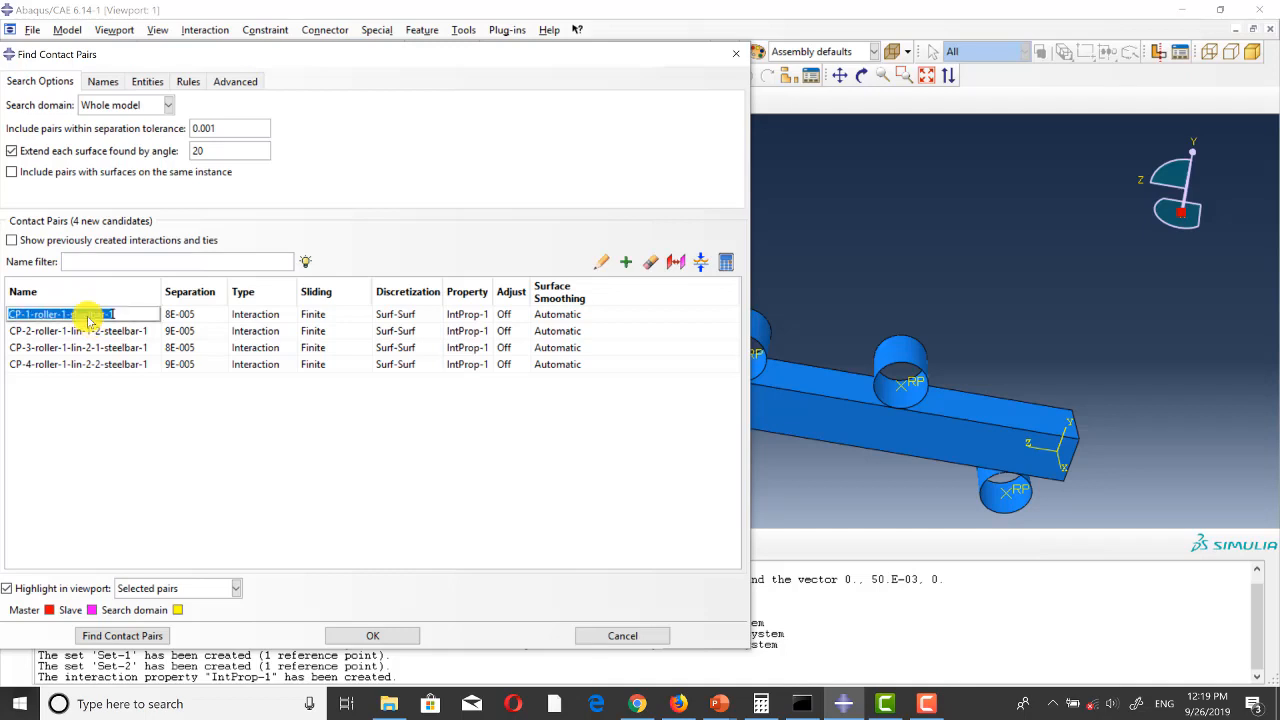
pyautogui.scroll(5, 1013, 440)
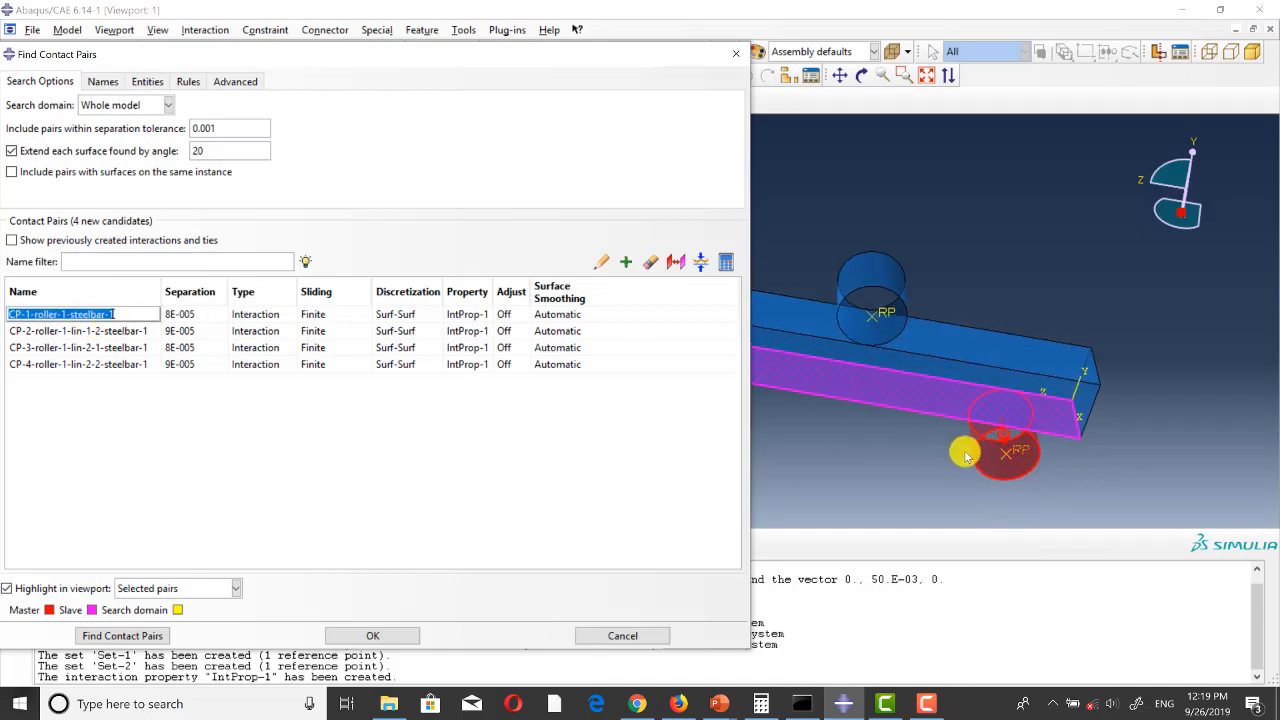
pyautogui.doubleClick(120, 331)
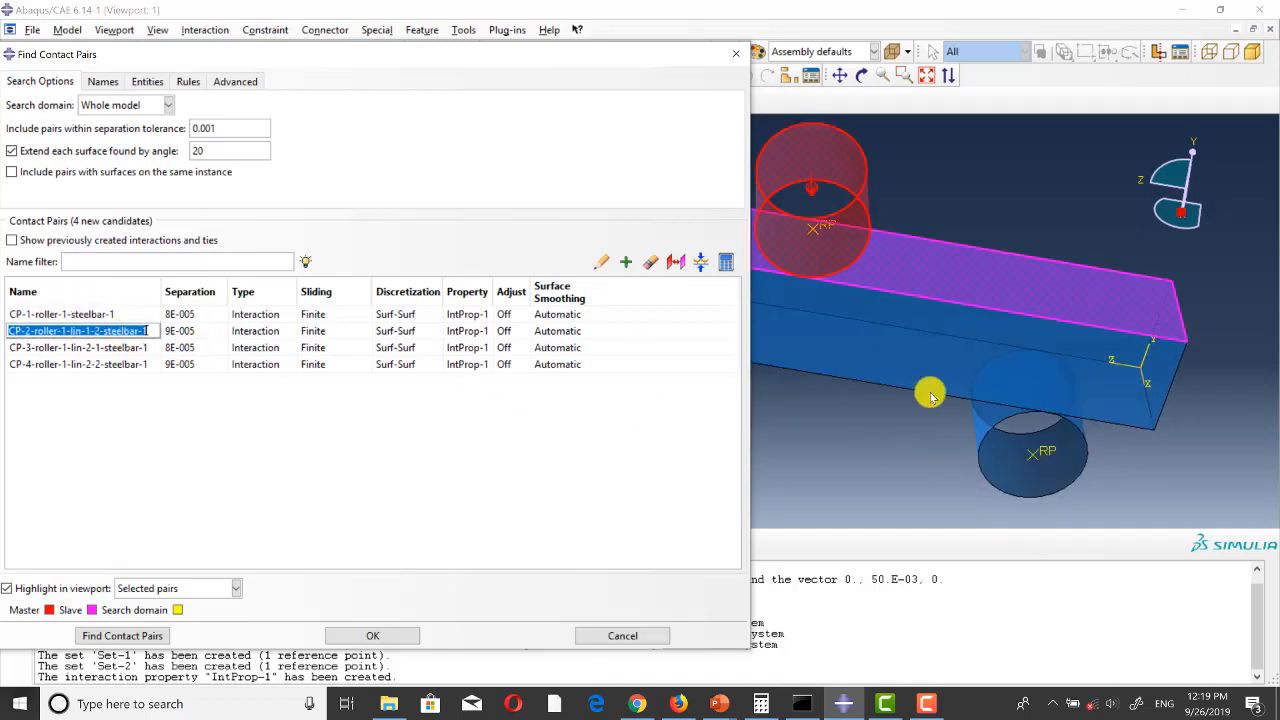
pyautogui.scroll(-5, 929, 389)
pyautogui.doubleClick(138, 348)
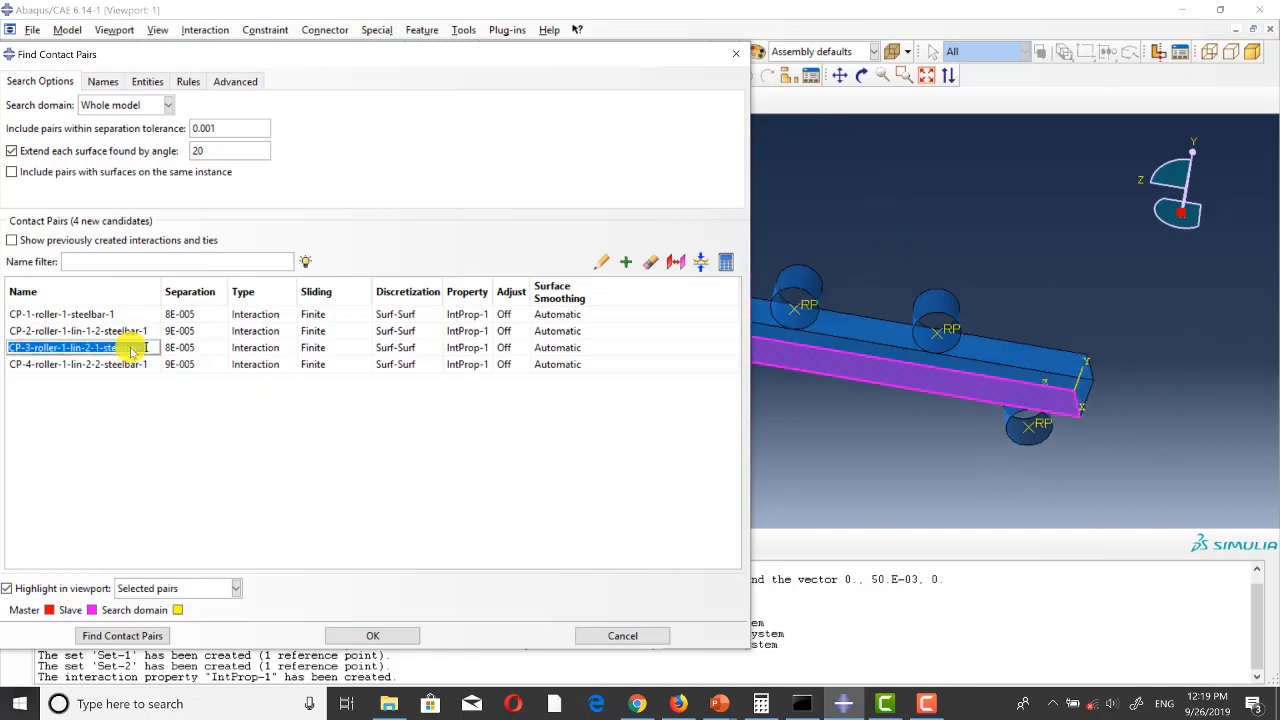
pyautogui.scroll(-3, 972, 370)
pyautogui.scroll(3, 857, 349)
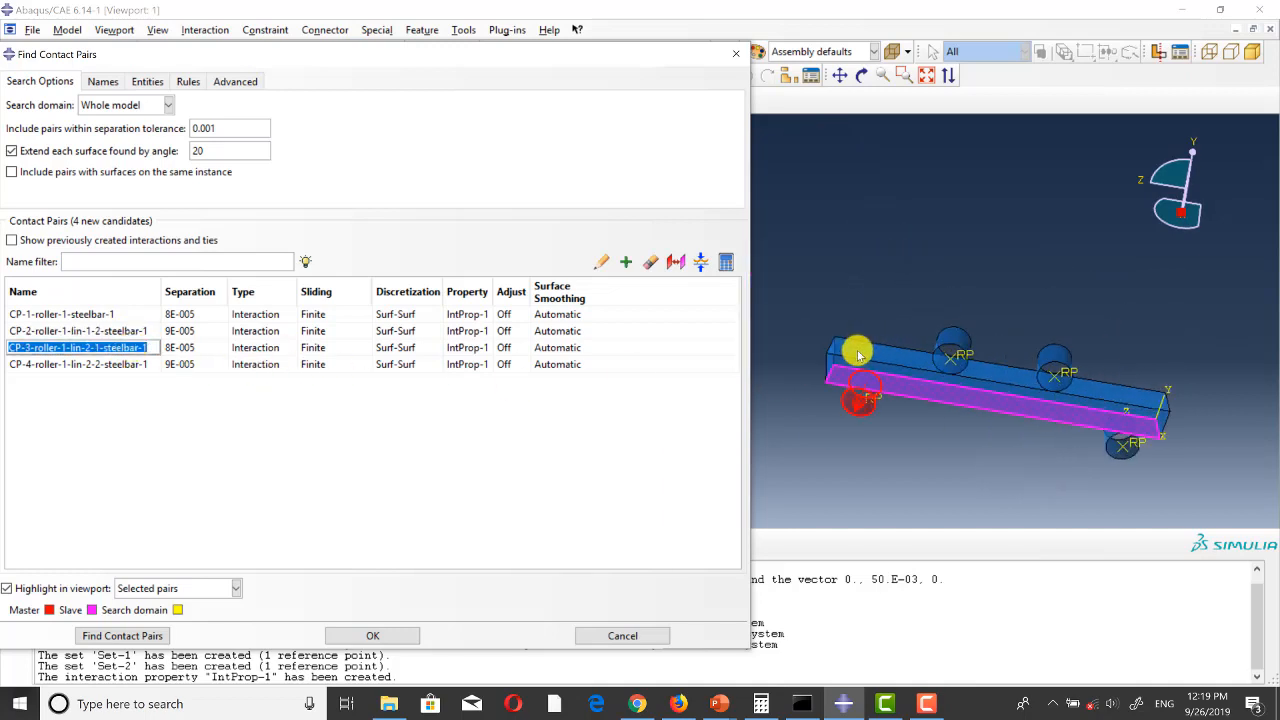
pyautogui.doubleClick(113, 366)
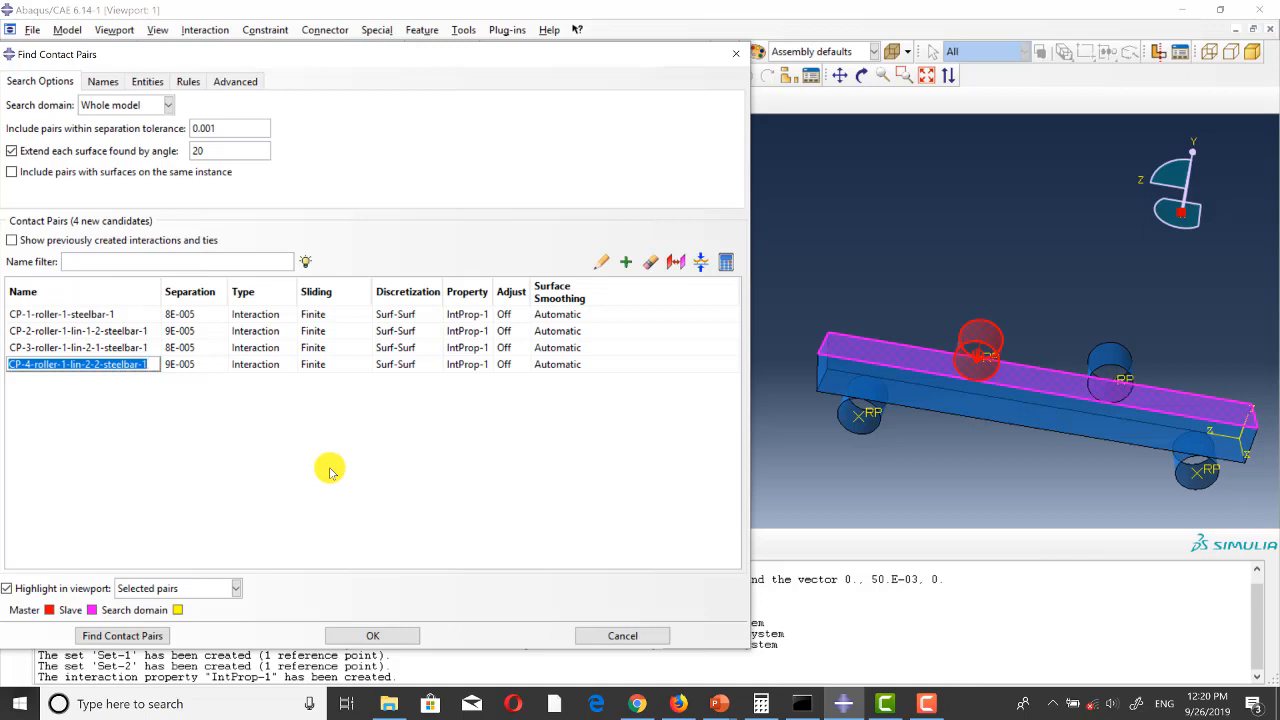
pyautogui.scroll(2, 855, 480)
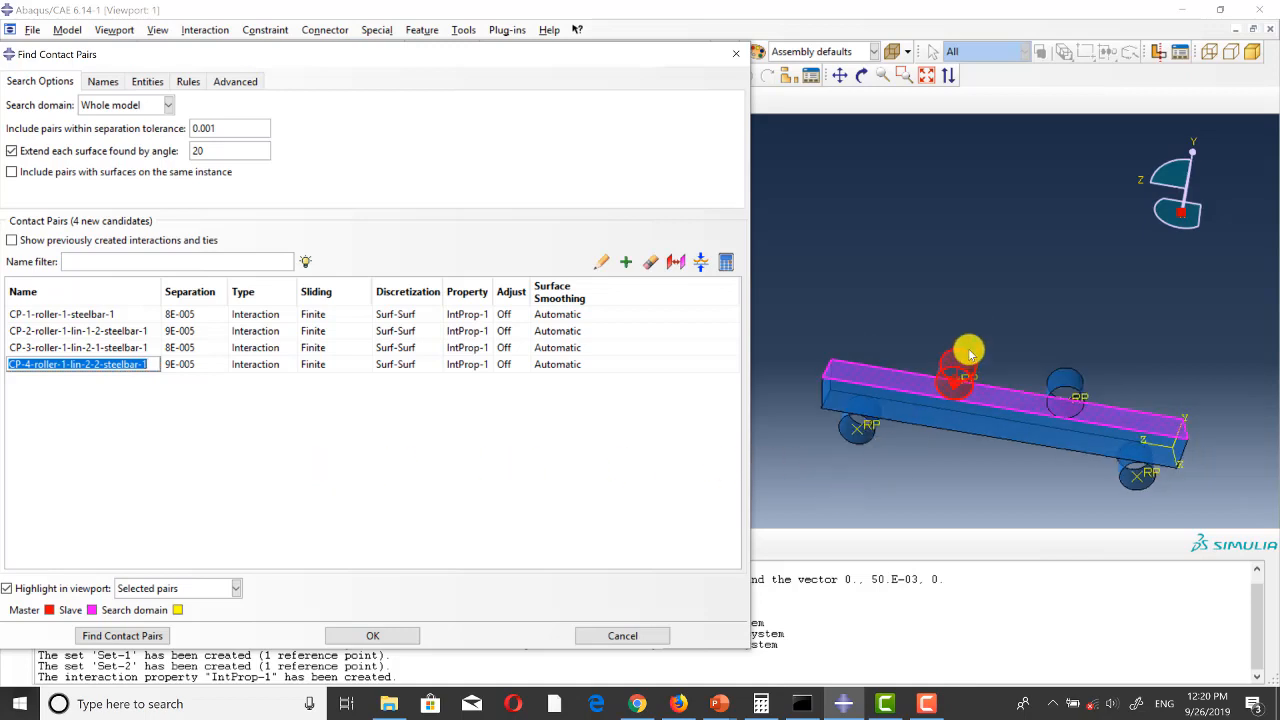
pyautogui.scroll(-4, 966, 360)
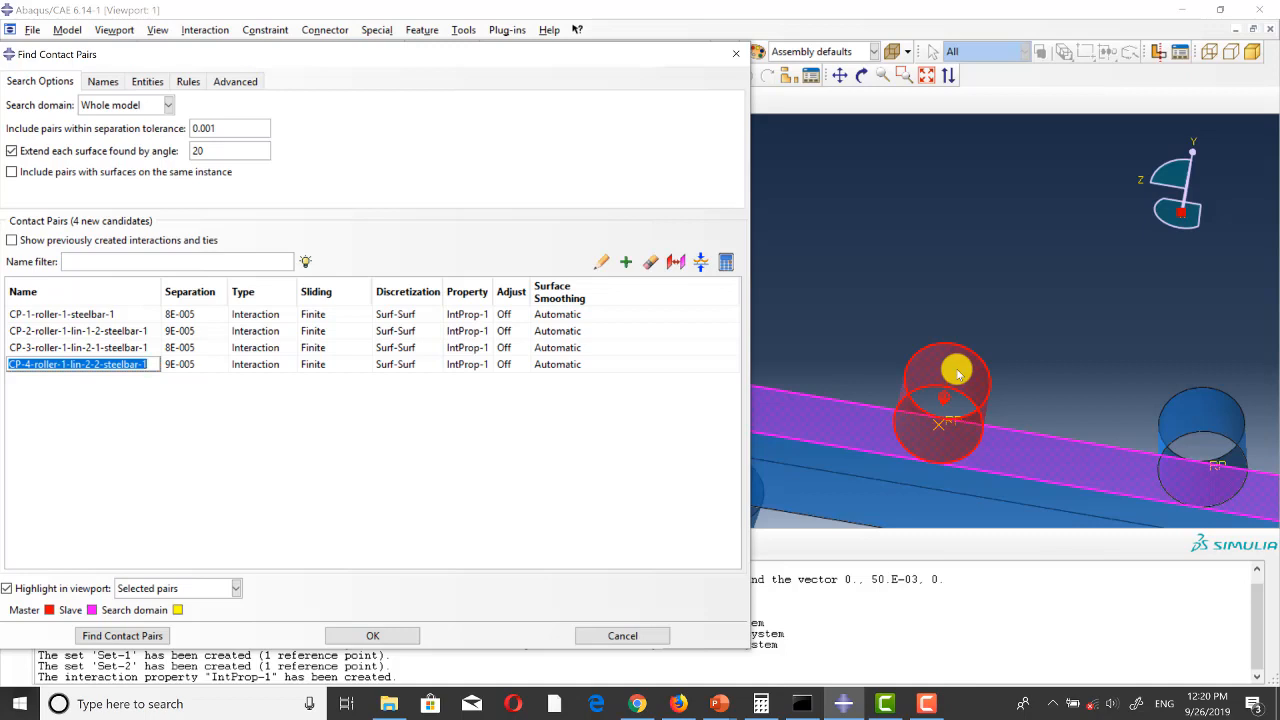
pyautogui.scroll(4, 1097, 343)
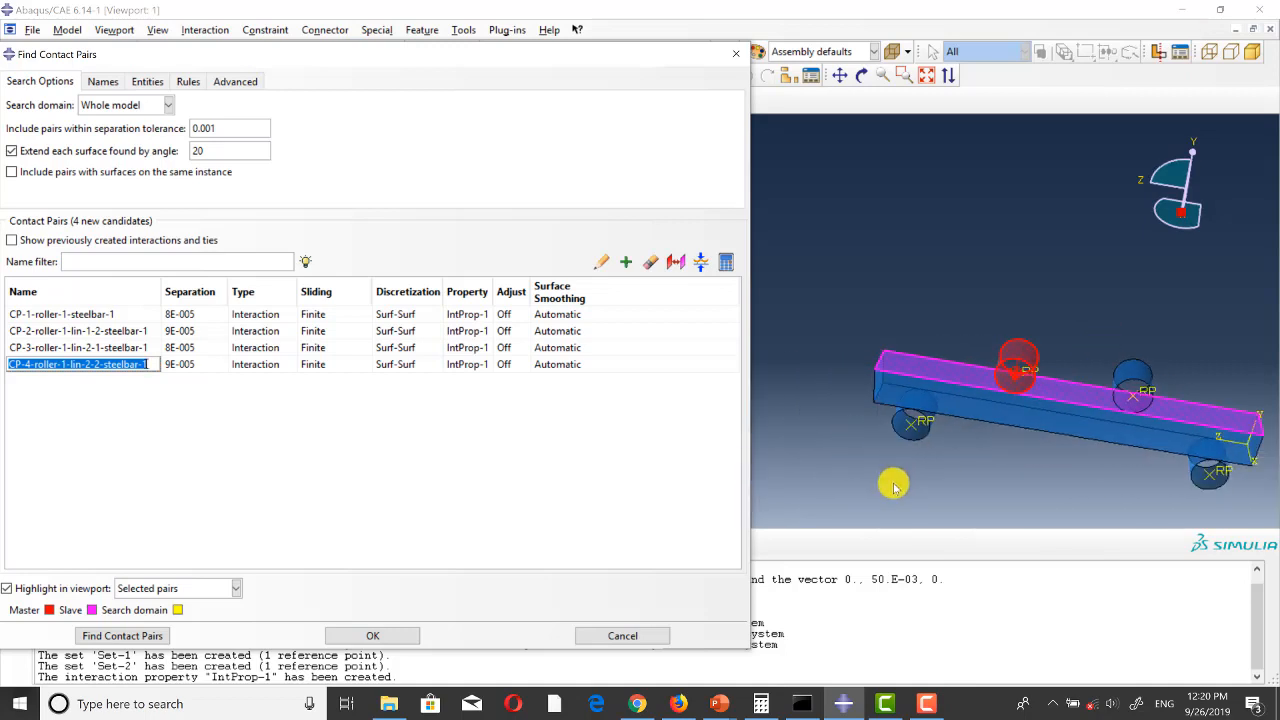
pyautogui.scroll(-3, 928, 382)
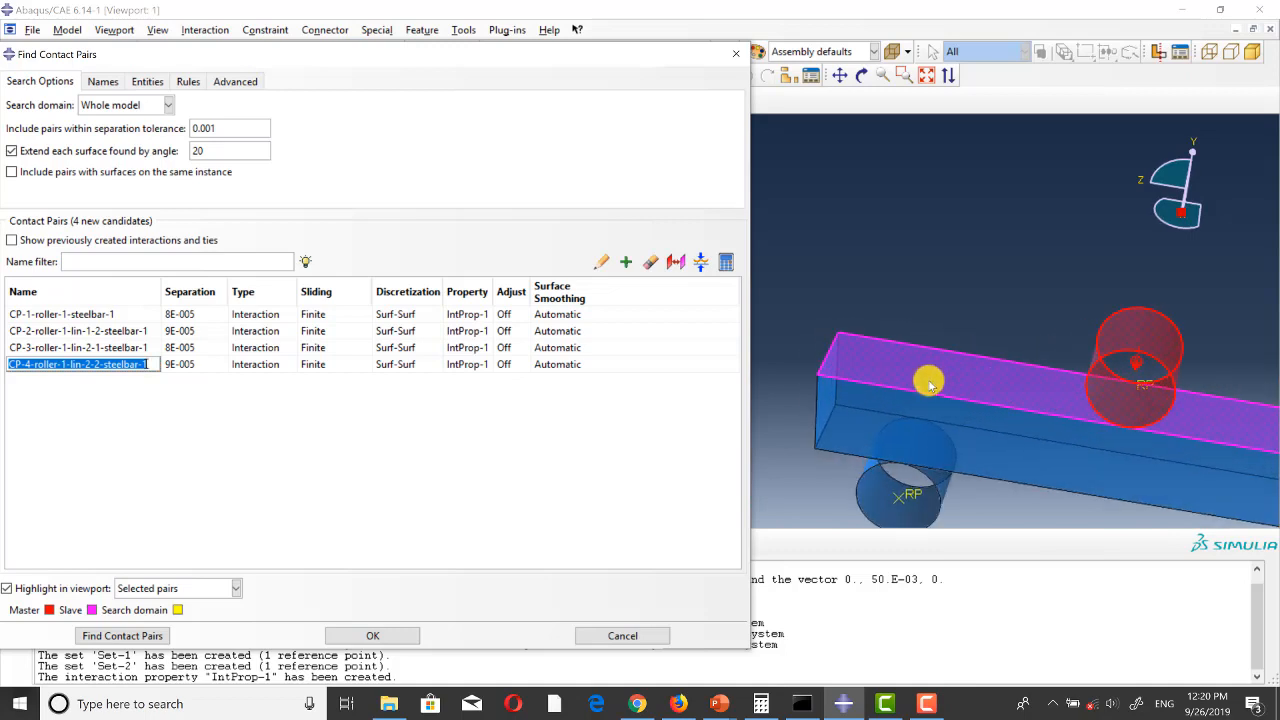
pyautogui.scroll(1, 928, 382)
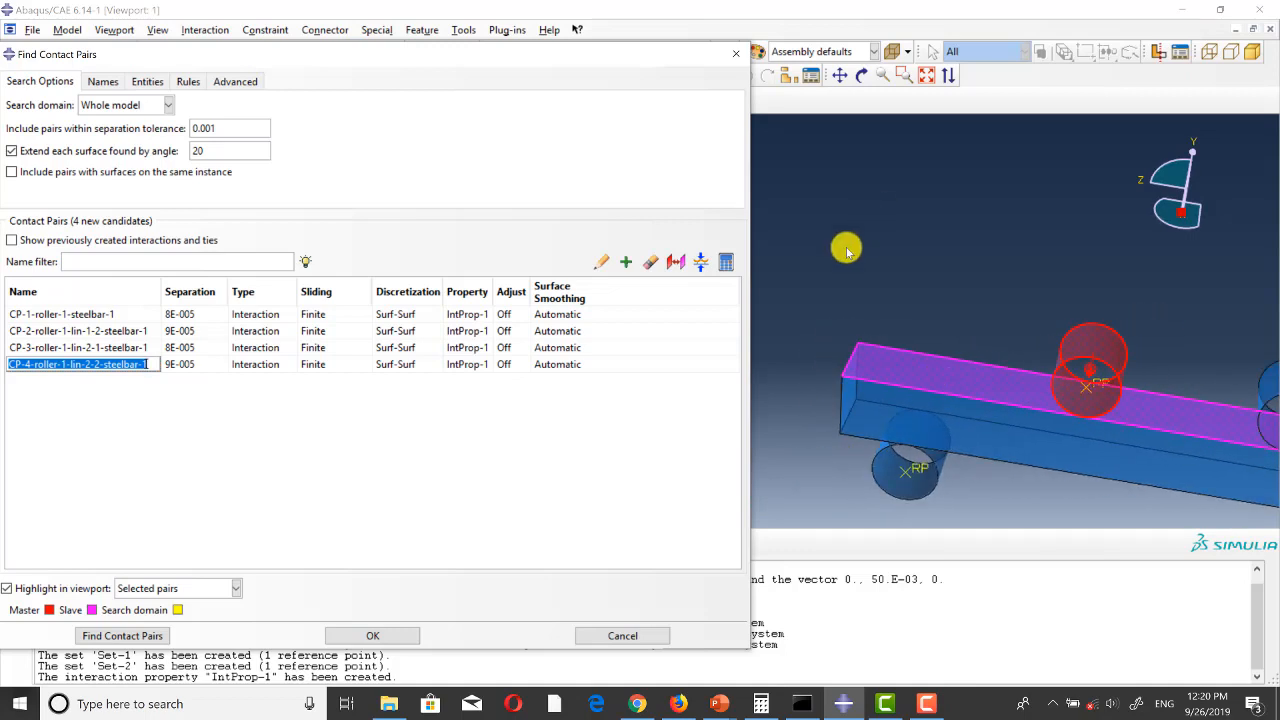
pyautogui.scroll(3, 835, 265)
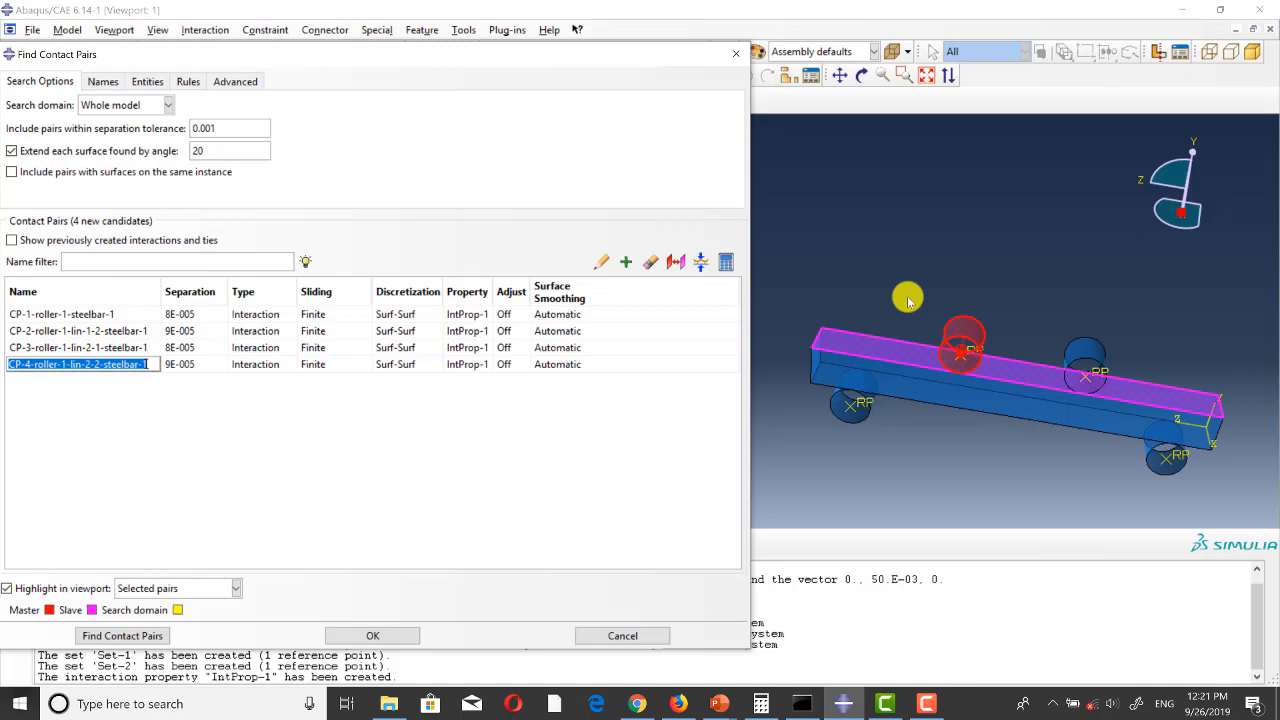
pyautogui.scroll(2, 836, 434)
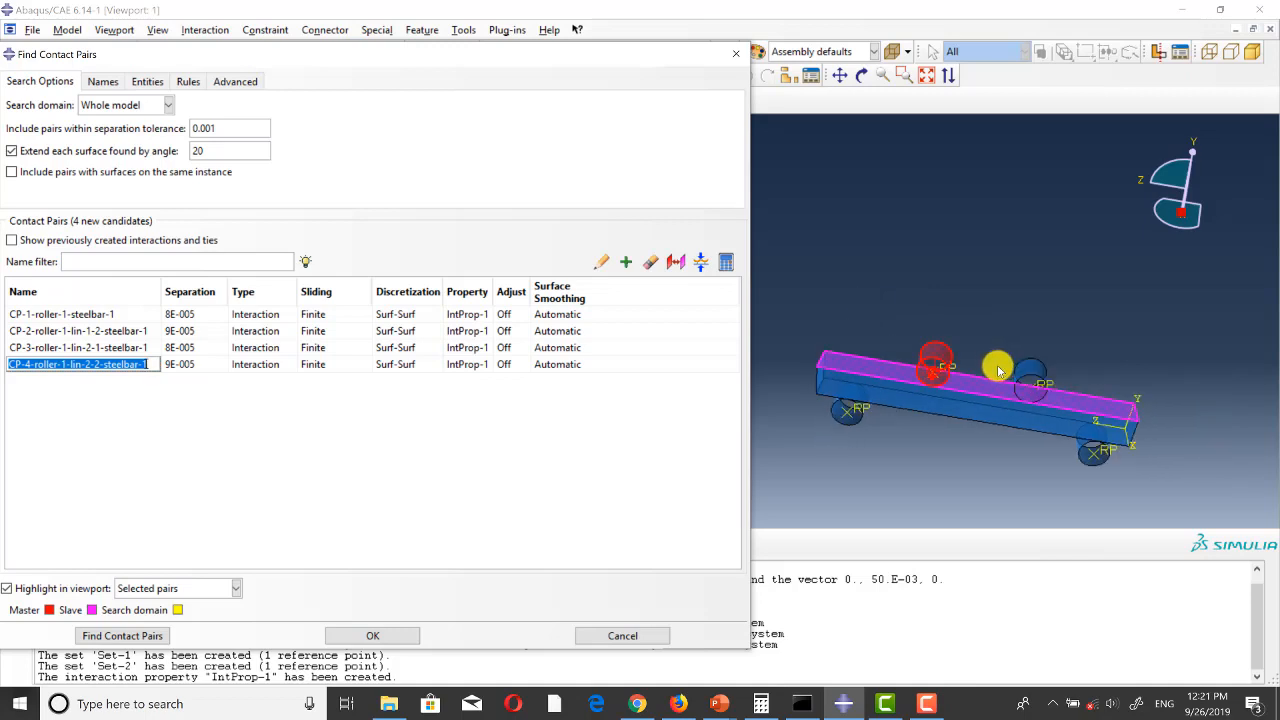
# Step: Create interactions from all the candidate roller-to-bar contact pairs and open the Interaction Manager
pyautogui.click(389, 635)
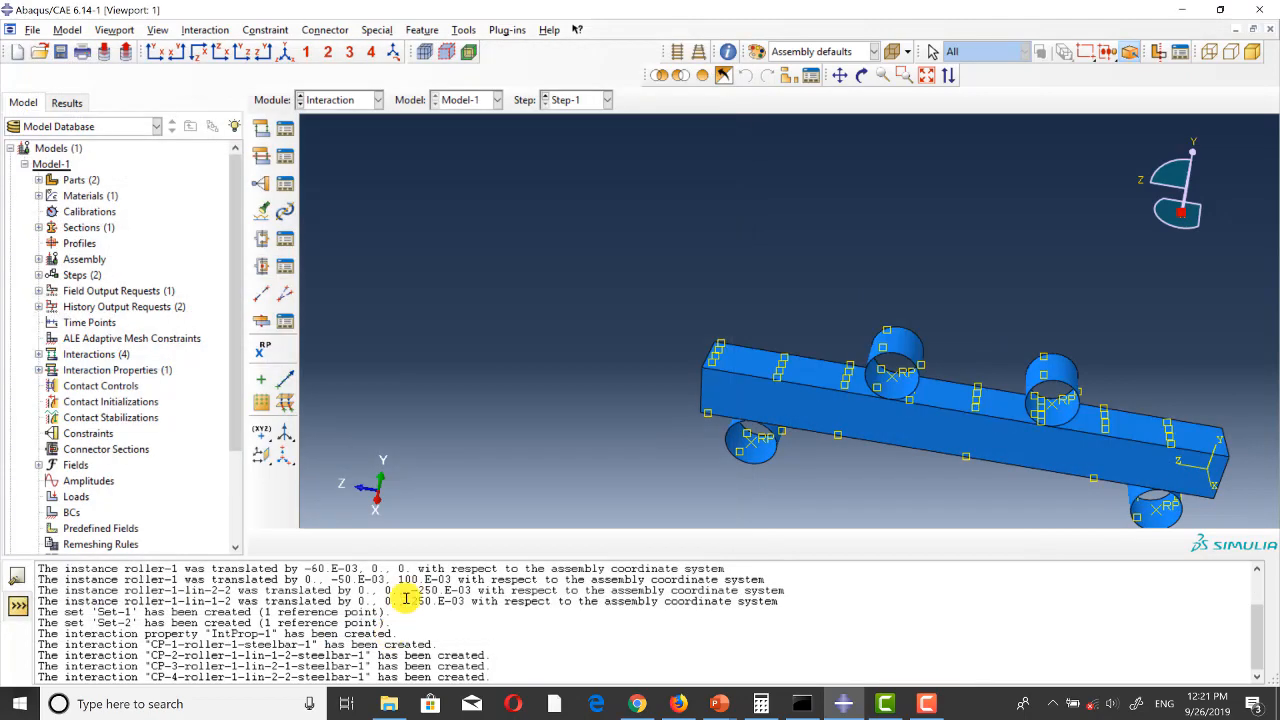
pyautogui.scroll(5, 594, 305)
pyautogui.scroll(-5, 758, 368)
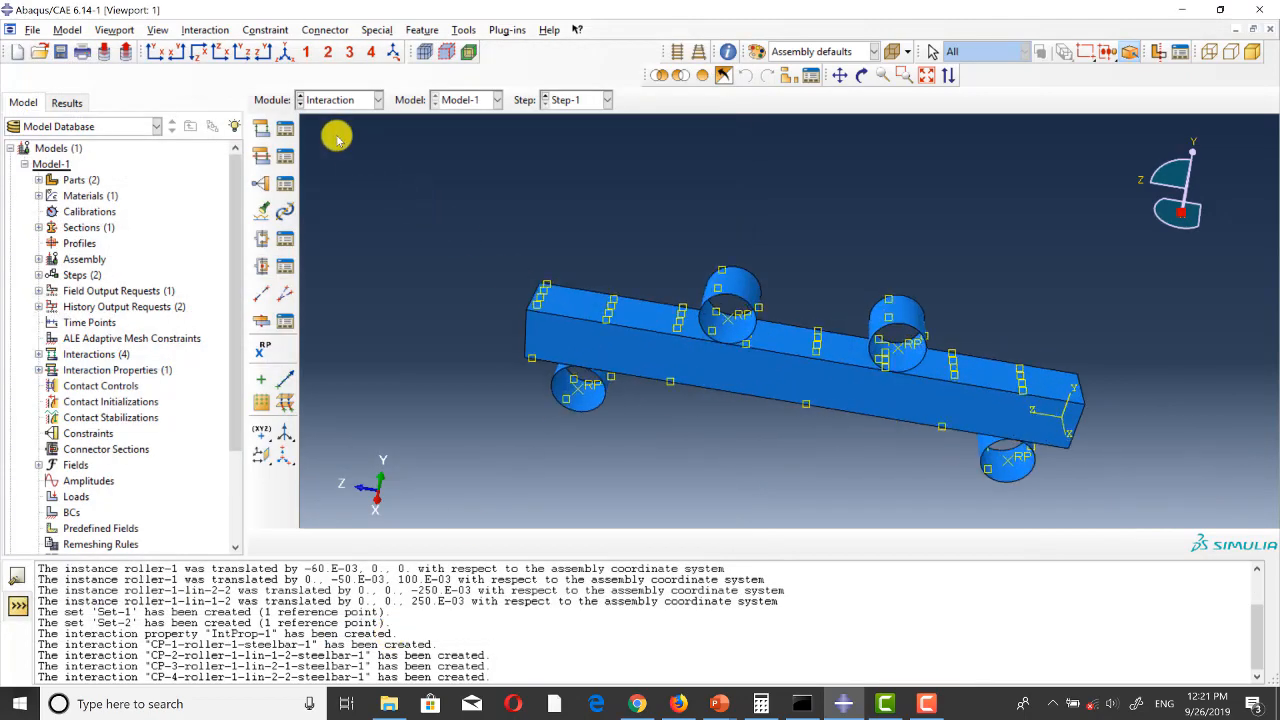
pyautogui.click(285, 128)
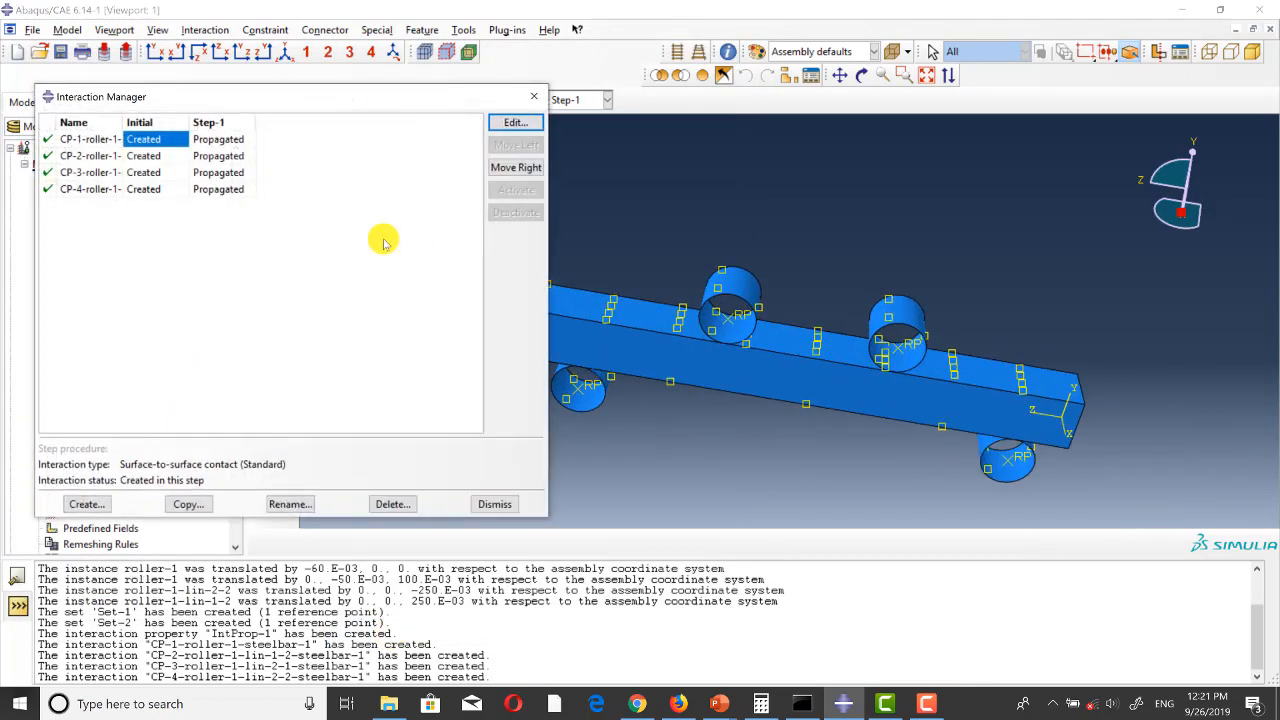
# Step: Inspect the definitions and highlighted surfaces of the four roller-to-bar contact interactions, one after another
pyautogui.click(505, 124)
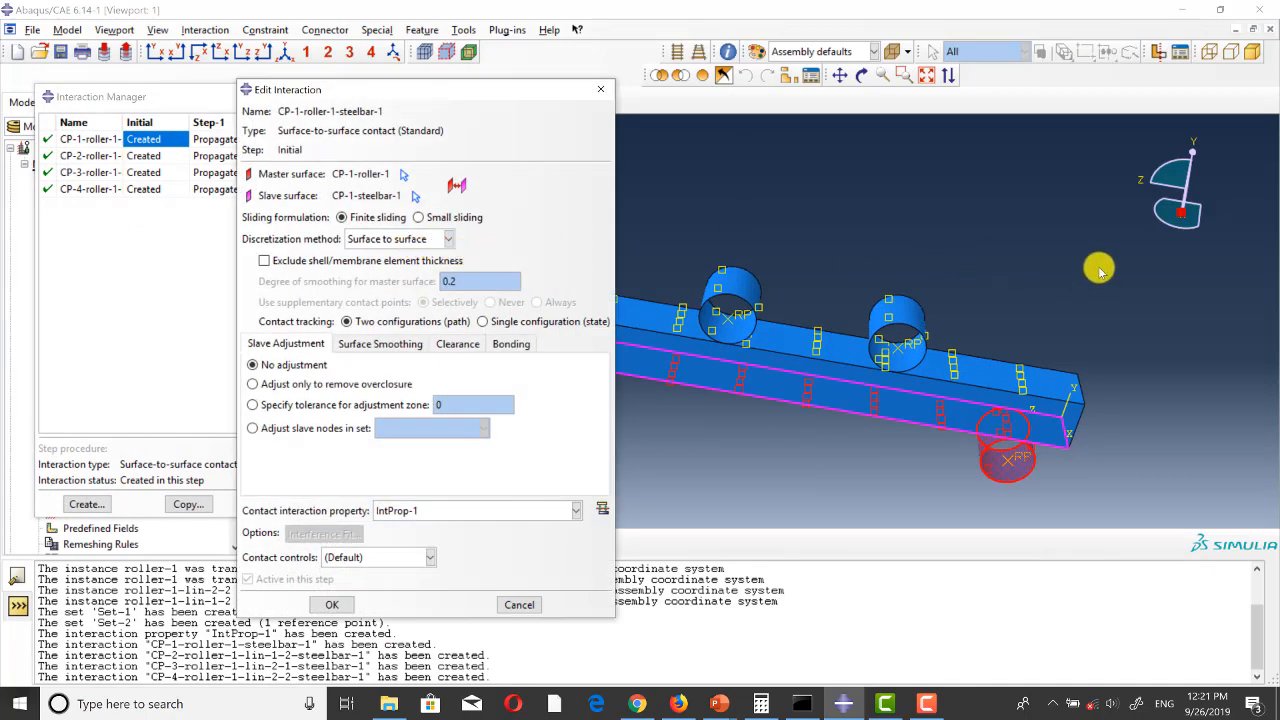
pyautogui.scroll(2, 1099, 270)
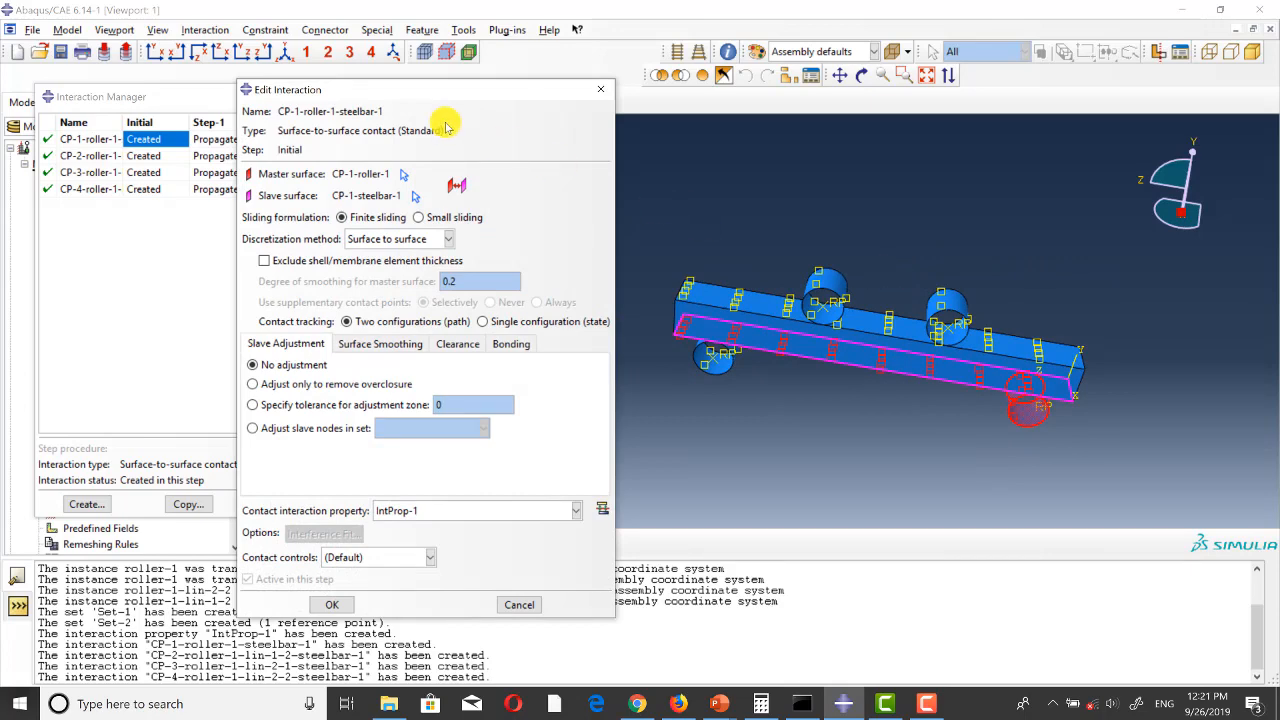
pyautogui.click(600, 90)
pyautogui.click(143, 156)
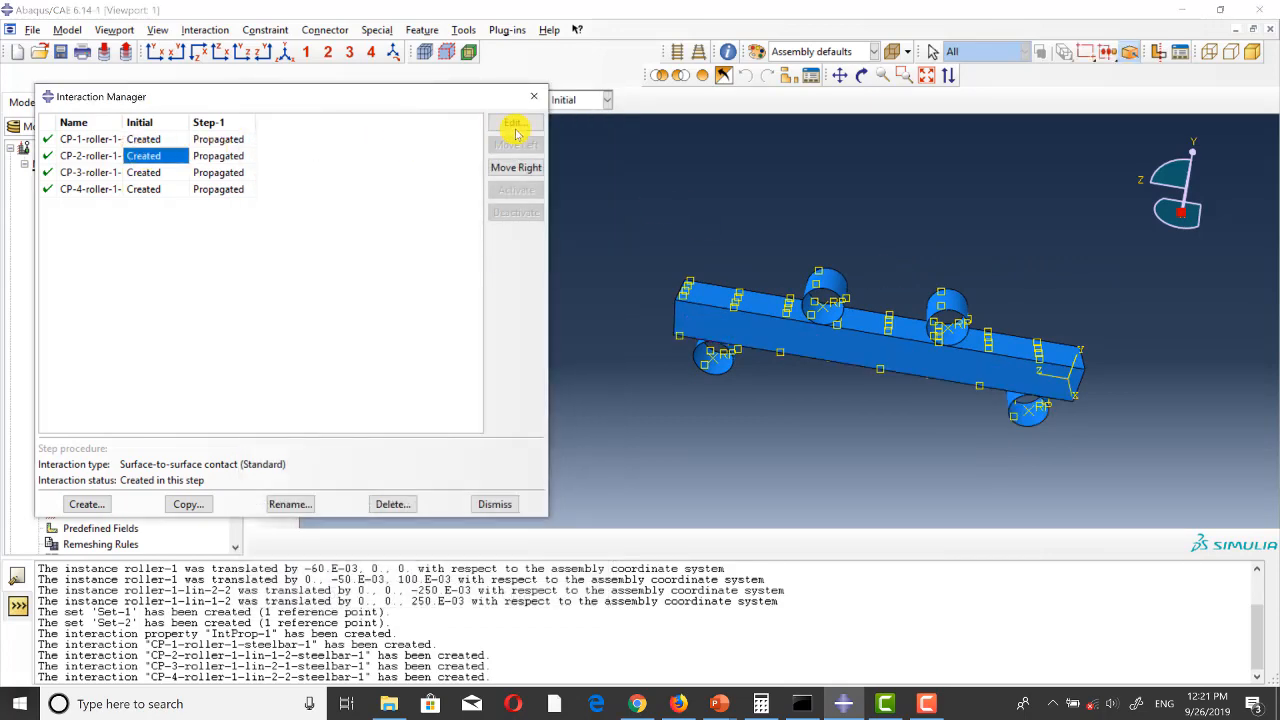
pyautogui.click(508, 125)
pyautogui.click(600, 90)
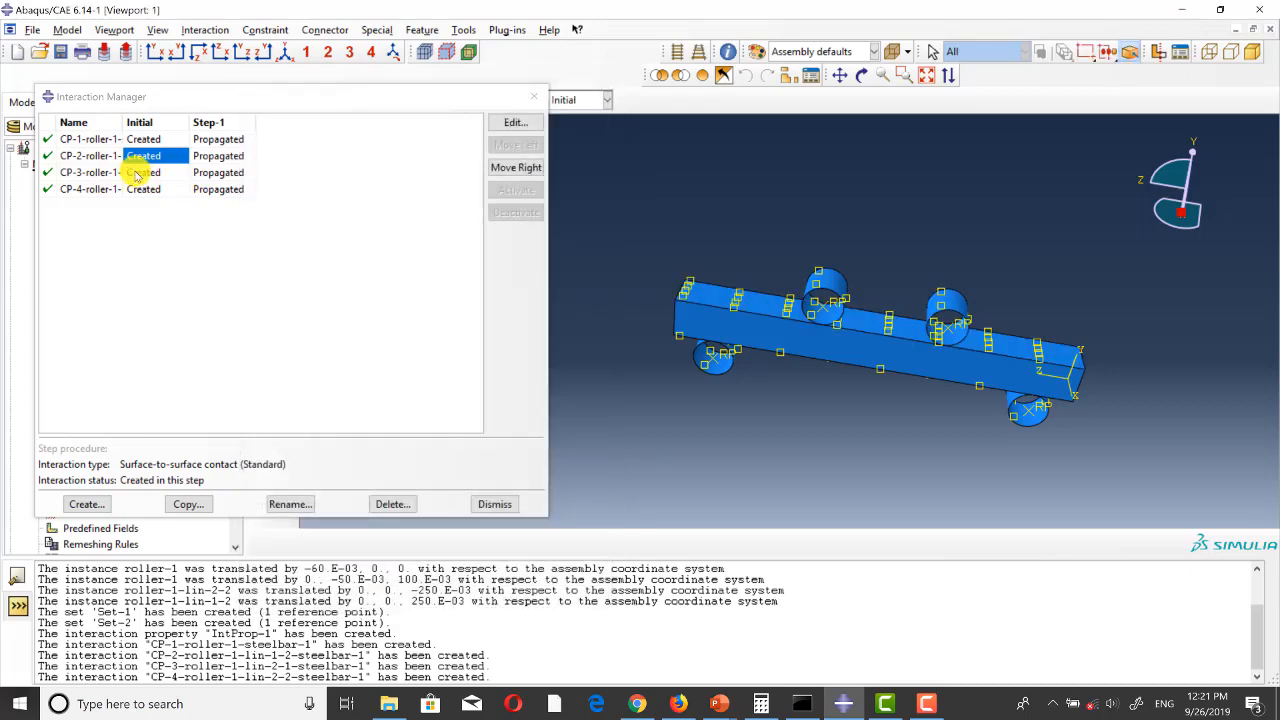
pyautogui.click(143, 172)
pyautogui.click(515, 122)
pyautogui.click(600, 90)
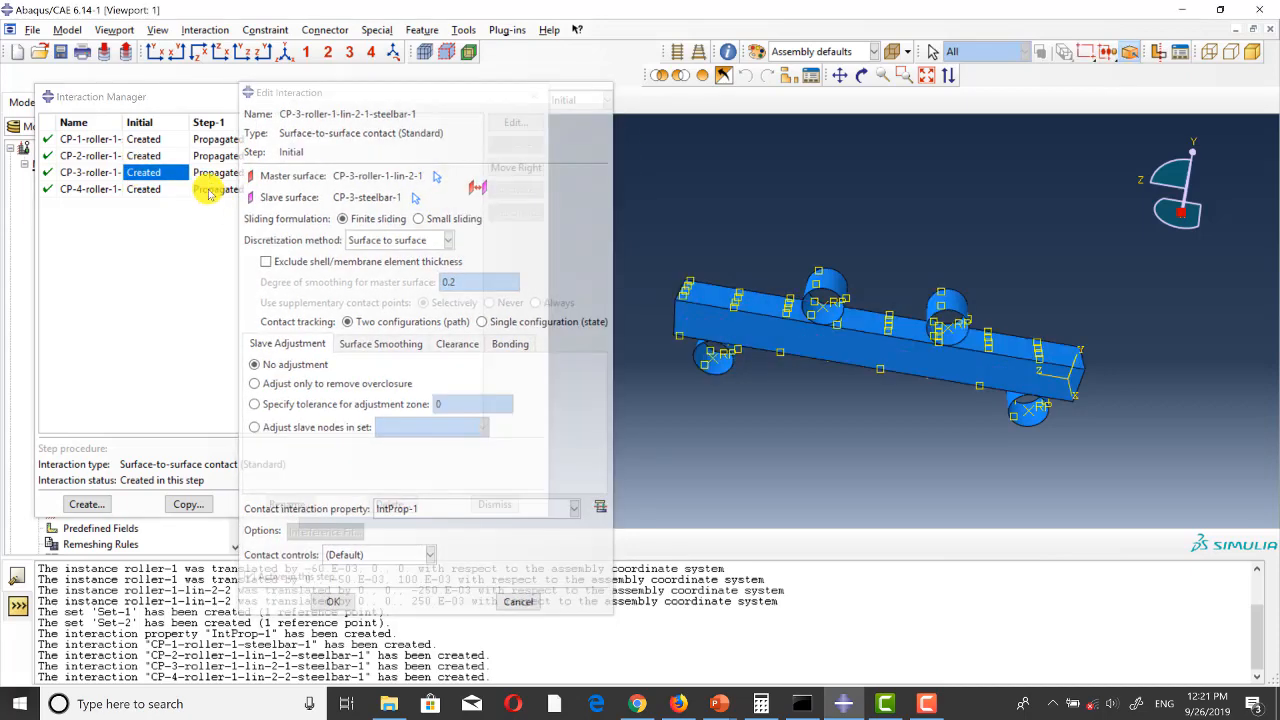
pyautogui.click(143, 189)
pyautogui.click(512, 123)
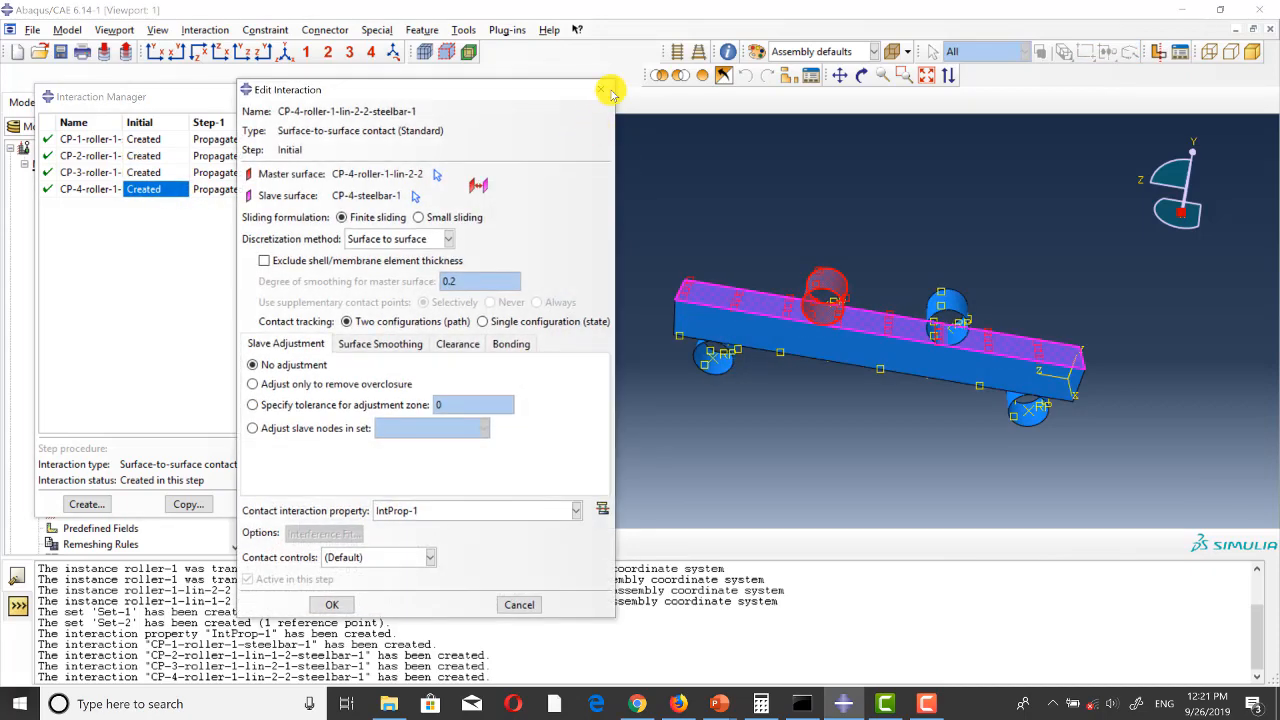
pyautogui.click(606, 88)
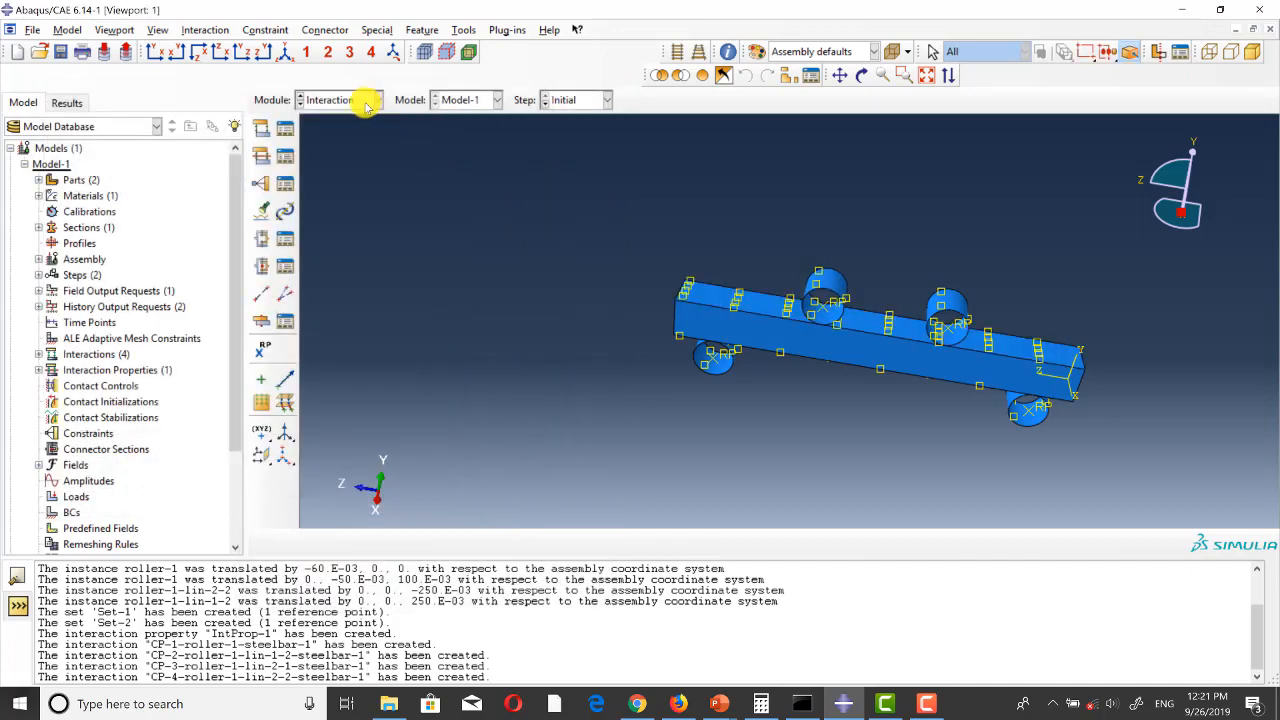
# Step: Switch to the Load module with the whole bar and all four rollers in view
pyautogui.click(366, 100)
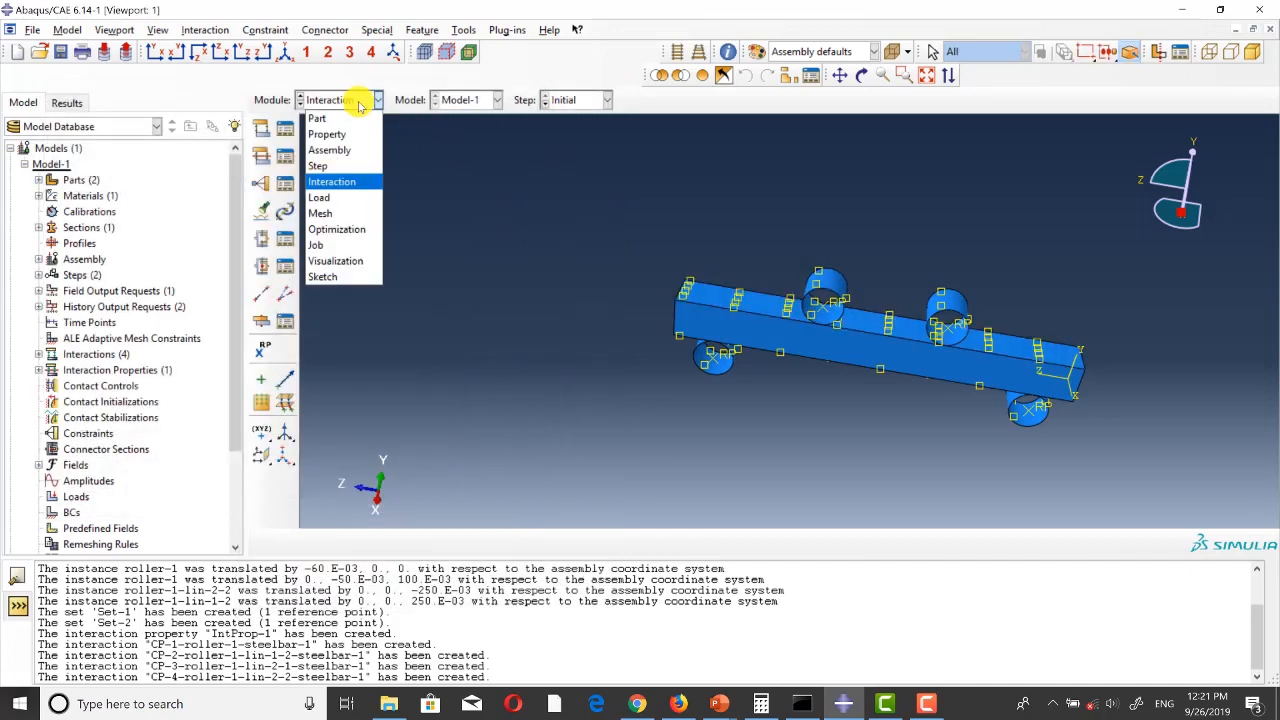
pyautogui.click(334, 194)
pyautogui.scroll(3, 405, 290)
pyautogui.scroll(-3, 698, 350)
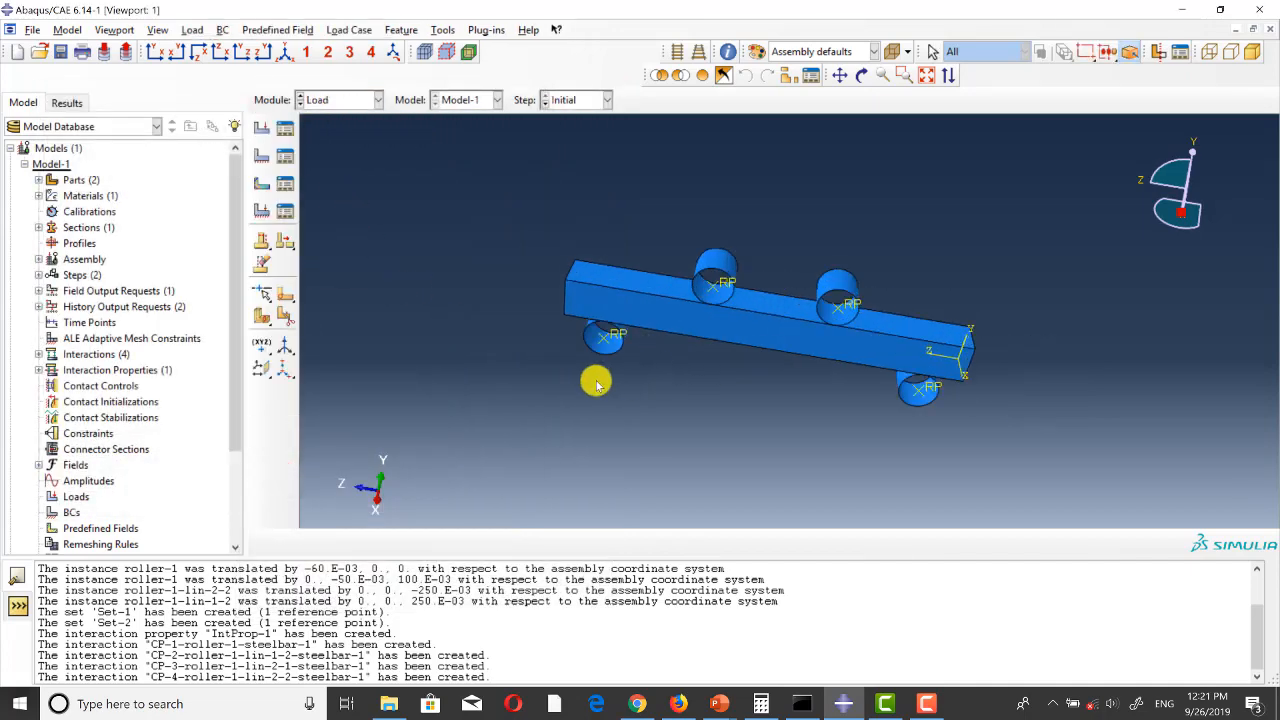
pyautogui.scroll(-3, 596, 382)
pyautogui.scroll(3, 516, 388)
pyautogui.scroll(-3, 526, 374)
pyautogui.scroll(2, 472, 347)
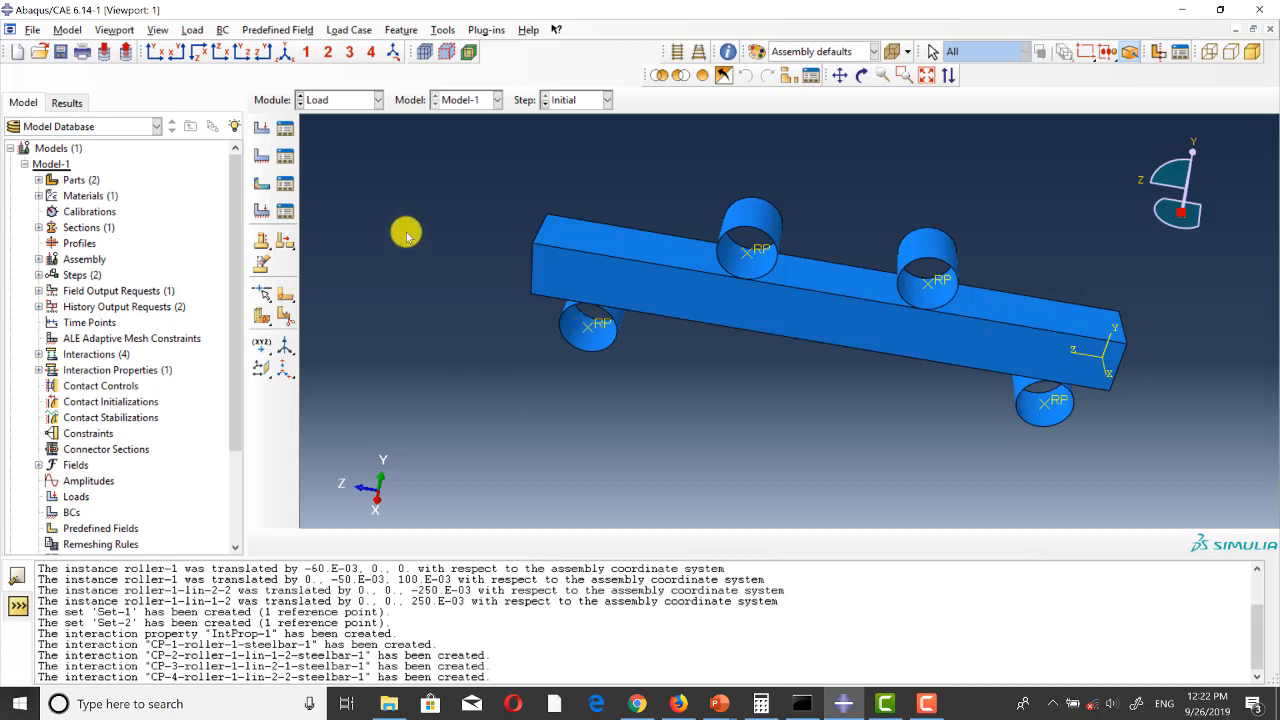
# Step: Create an ENCASTRE boundary condition in the Initial step on the reference points of the two lower rollers
pyautogui.click(261, 155)
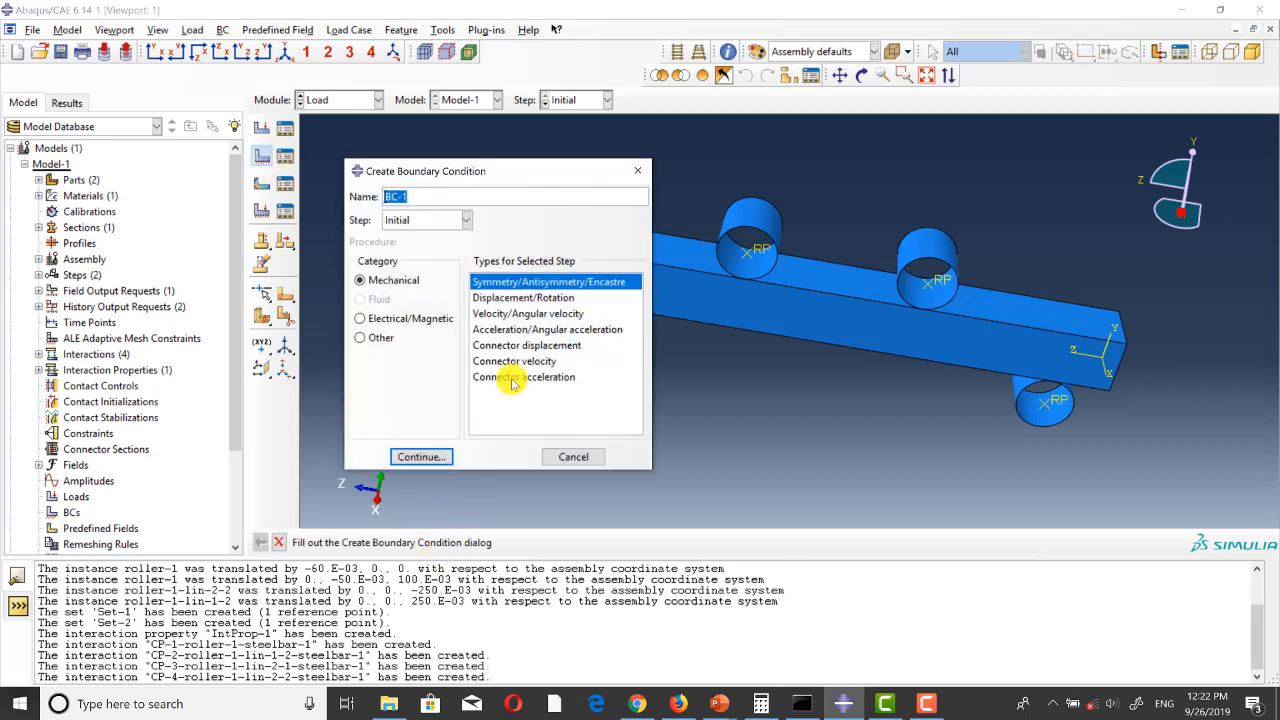
pyautogui.click(421, 456)
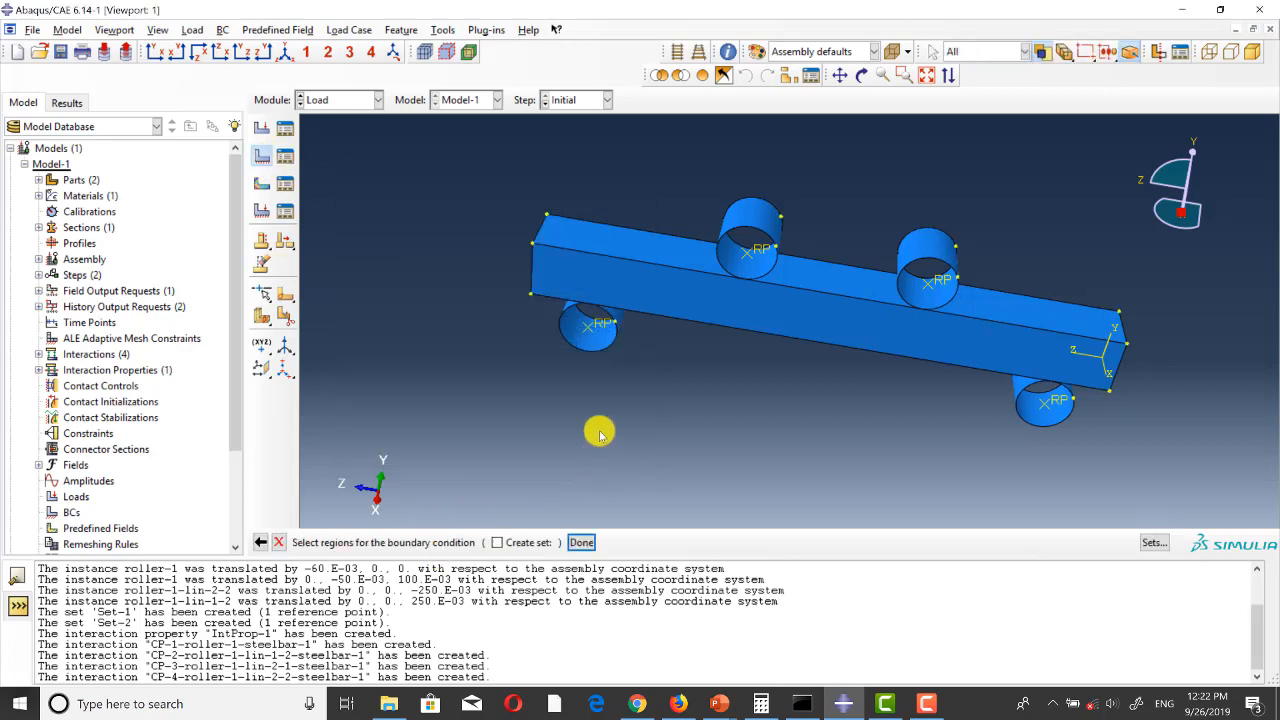
pyautogui.click(597, 323)
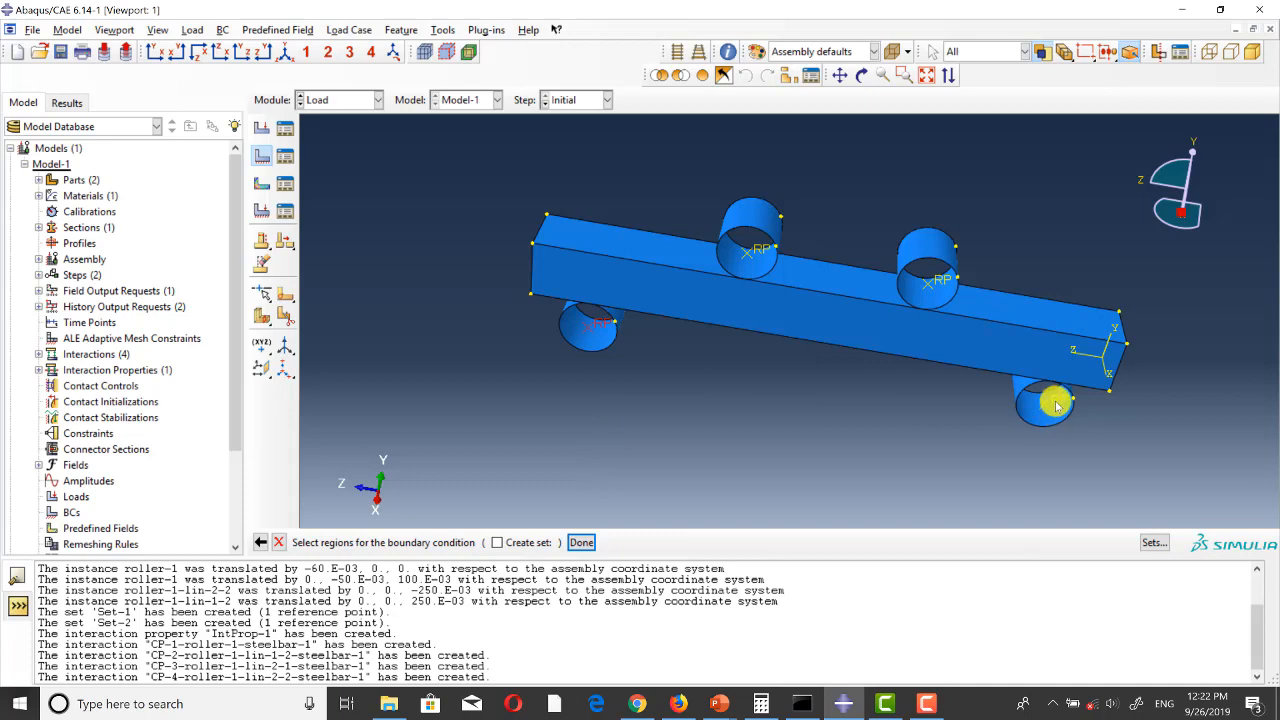
pyautogui.keyDown('shift'); pyautogui.click(1057, 404); pyautogui.keyUp('shift')
pyautogui.click(581, 542)
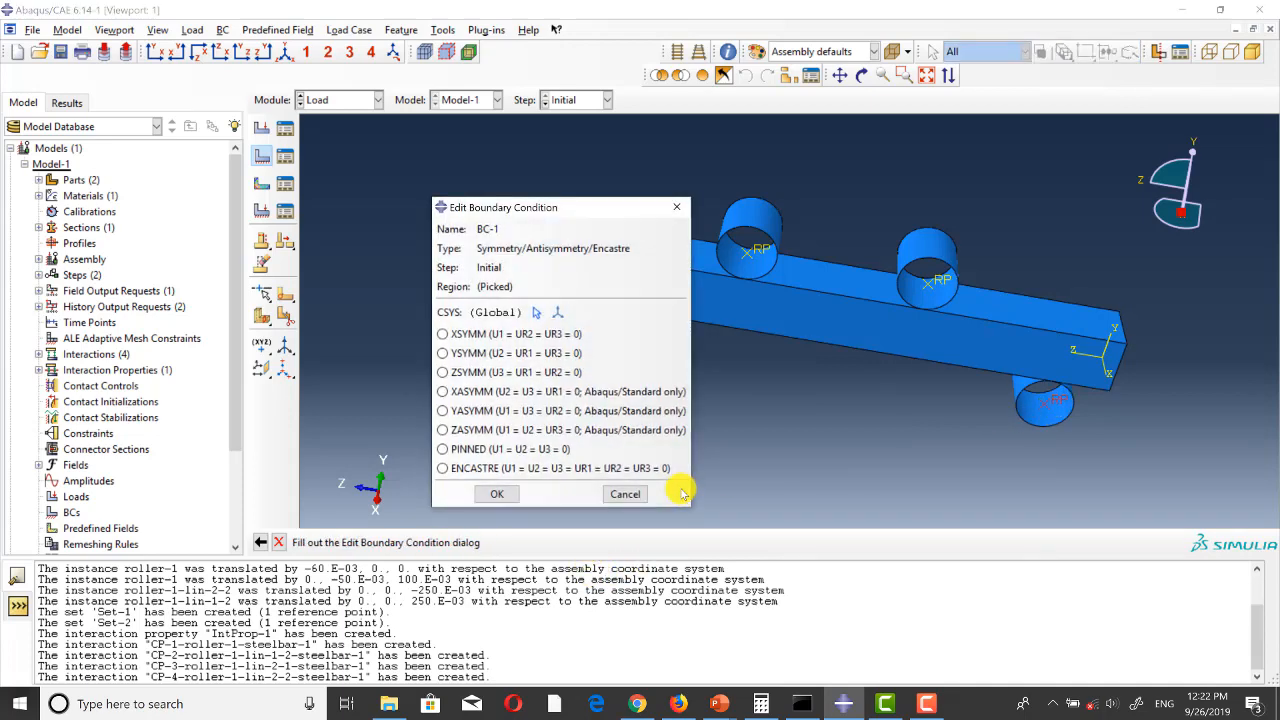
pyautogui.moveTo(560, 207); pyautogui.dragTo(444, 216)
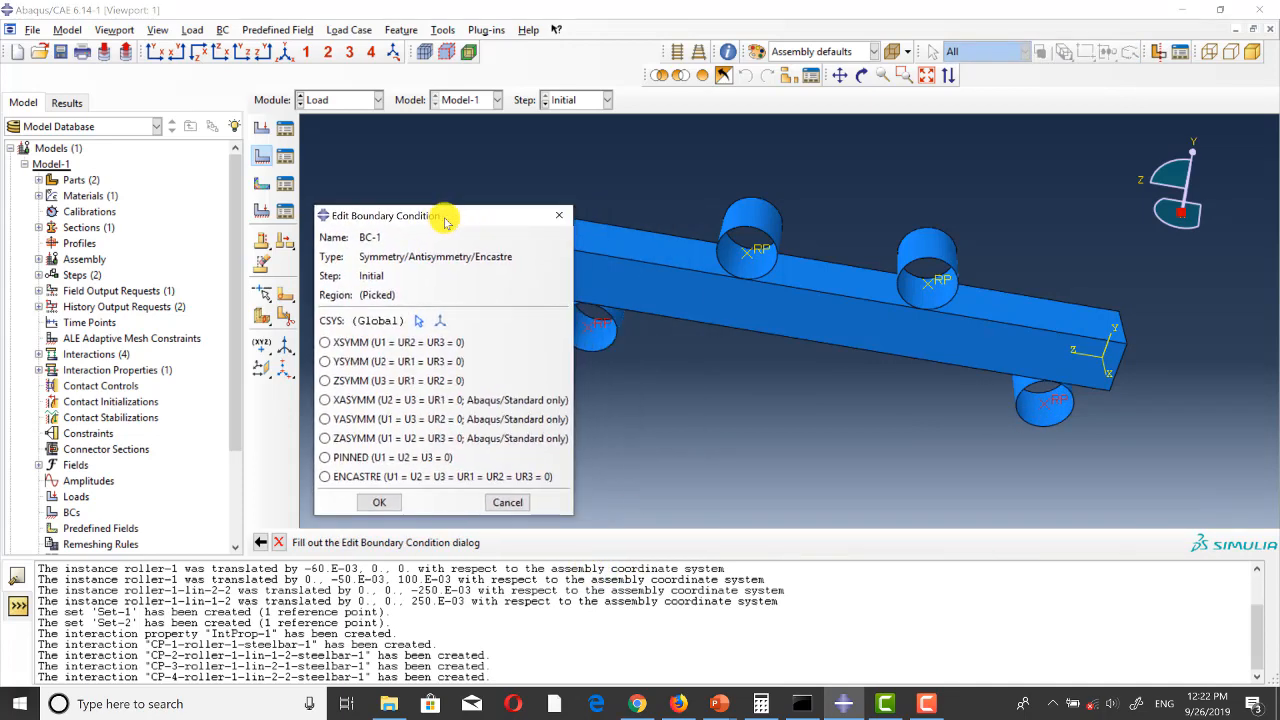
pyautogui.click(334, 477)
pyautogui.click(378, 503)
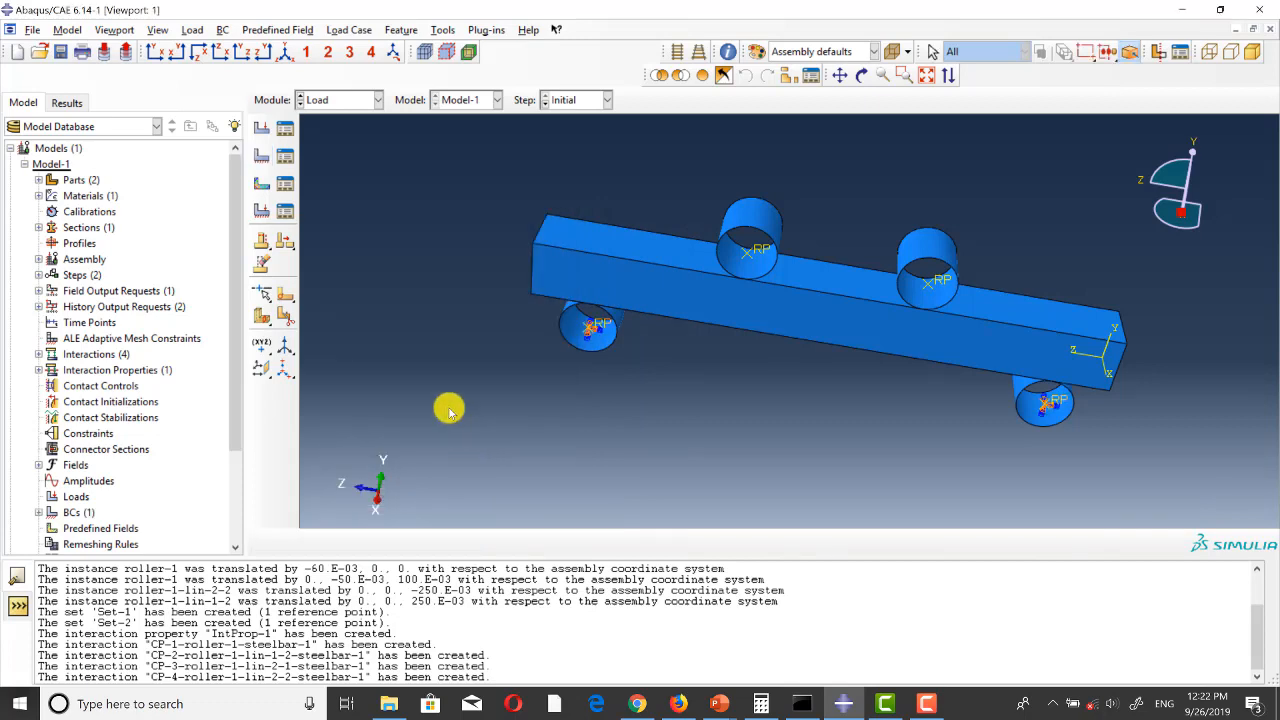
pyautogui.click(262, 156)
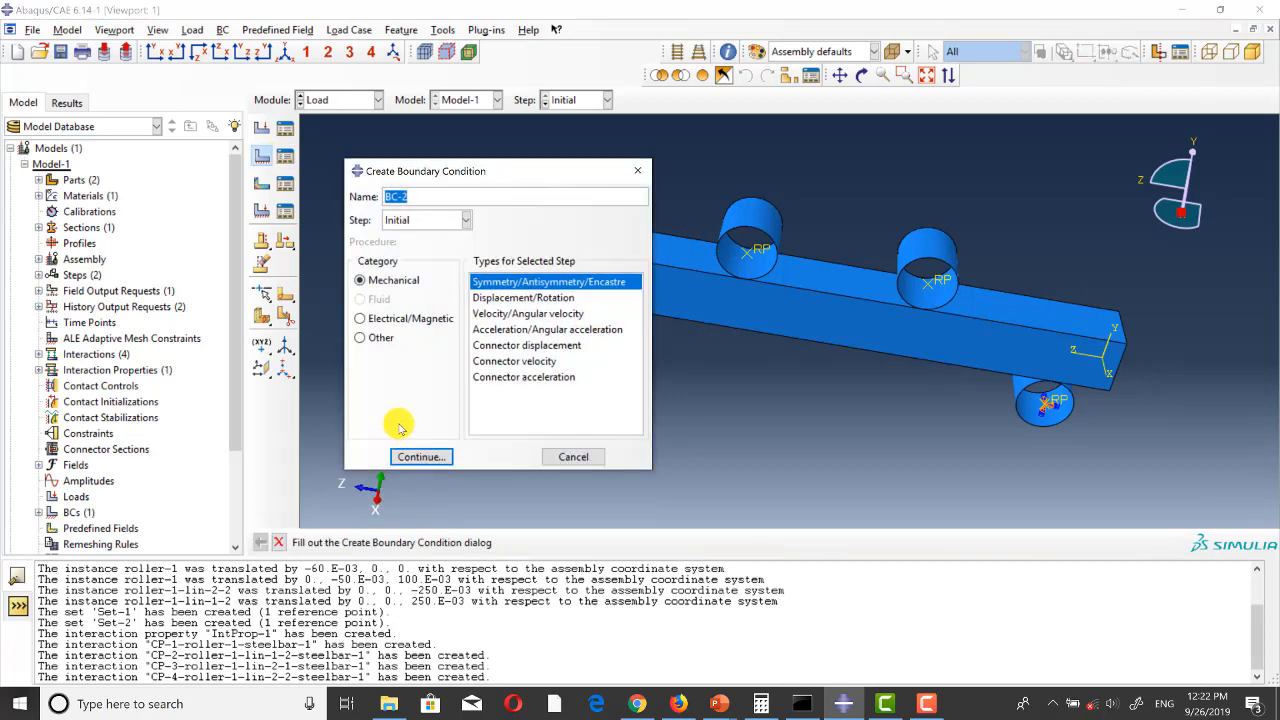
pyautogui.click(489, 298)
pyautogui.click(421, 457)
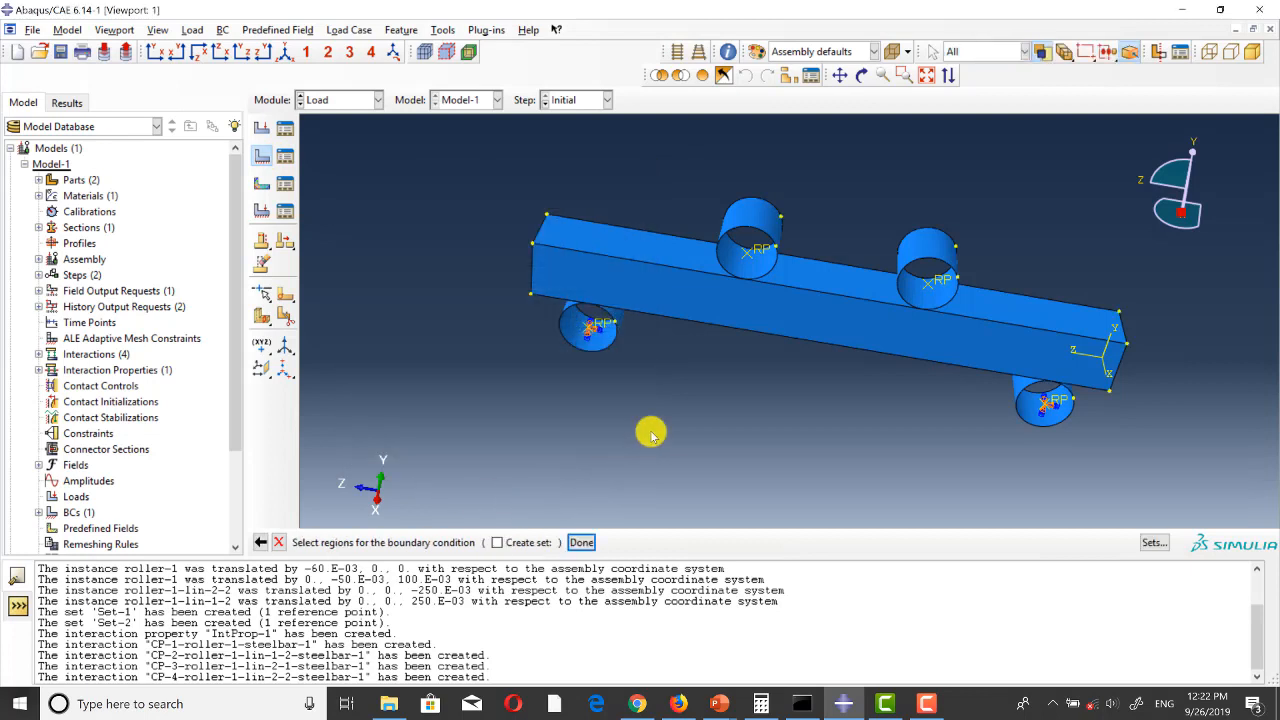
pyautogui.click(749, 250)
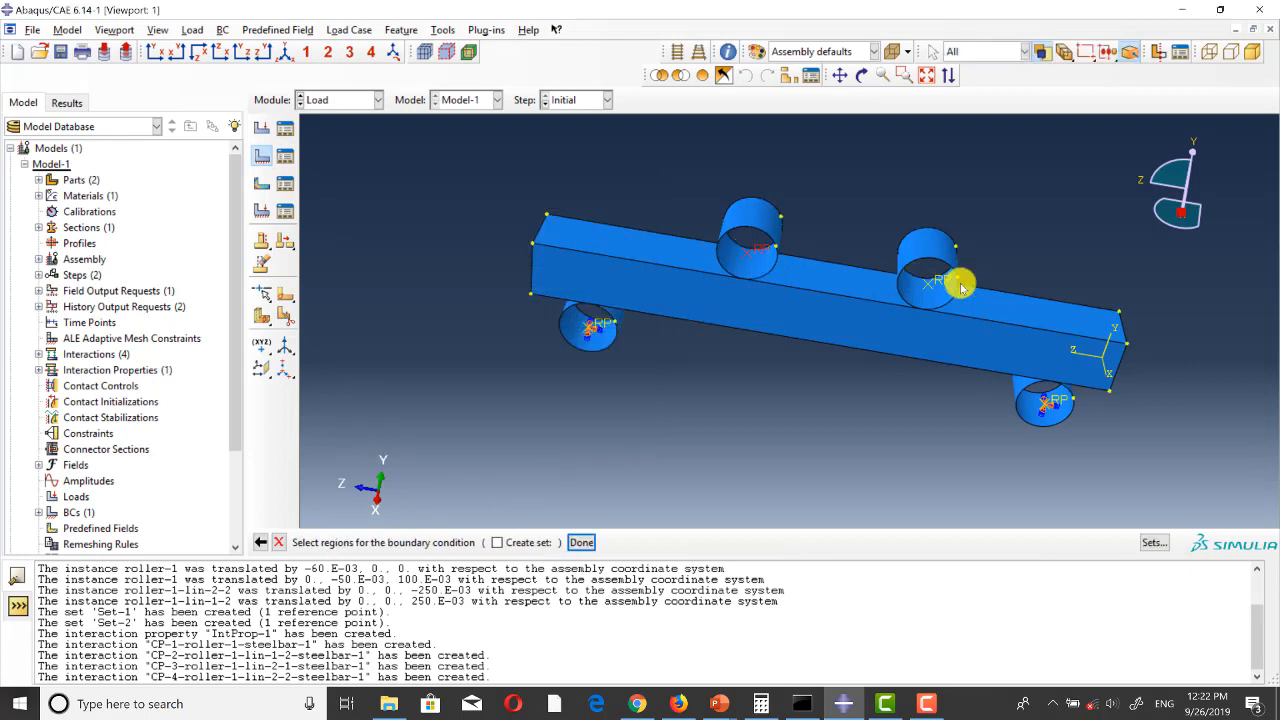
pyautogui.keyDown('shift'); pyautogui.click(937, 279); pyautogui.keyUp('shift')
pyautogui.click(581, 543)
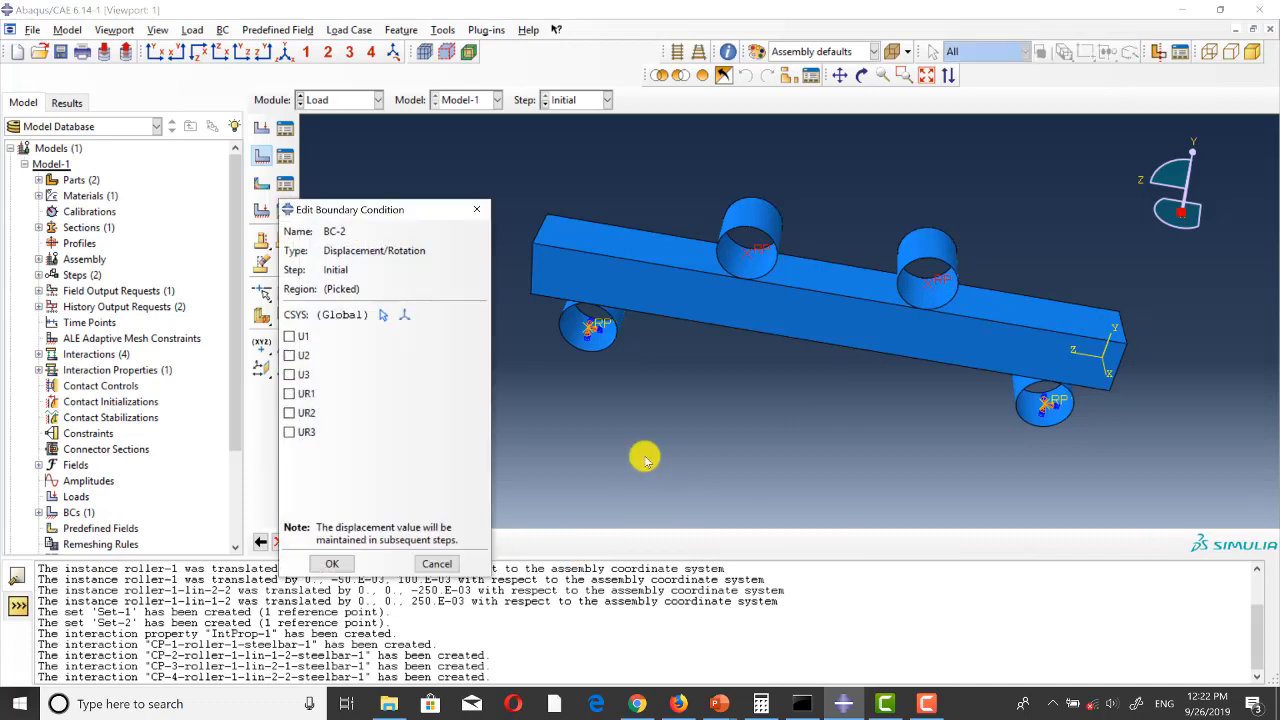
pyautogui.click(476, 209)
pyautogui.click(258, 160)
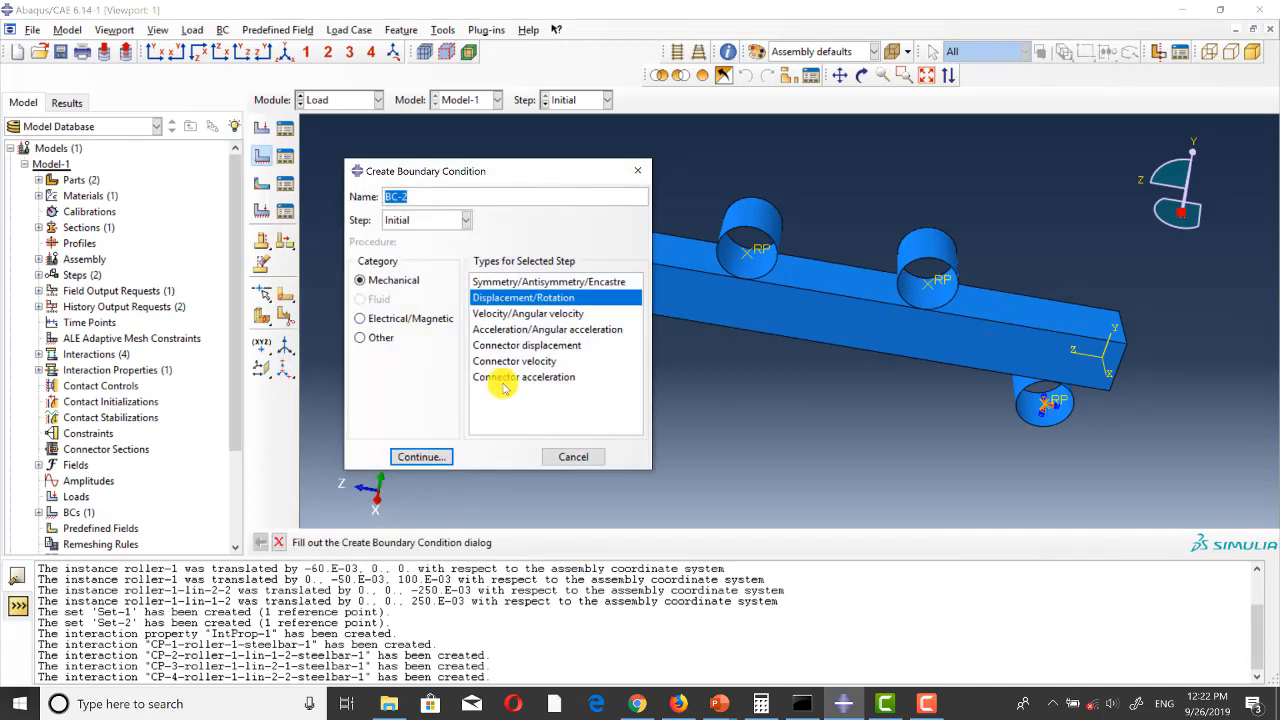
pyautogui.click(638, 166)
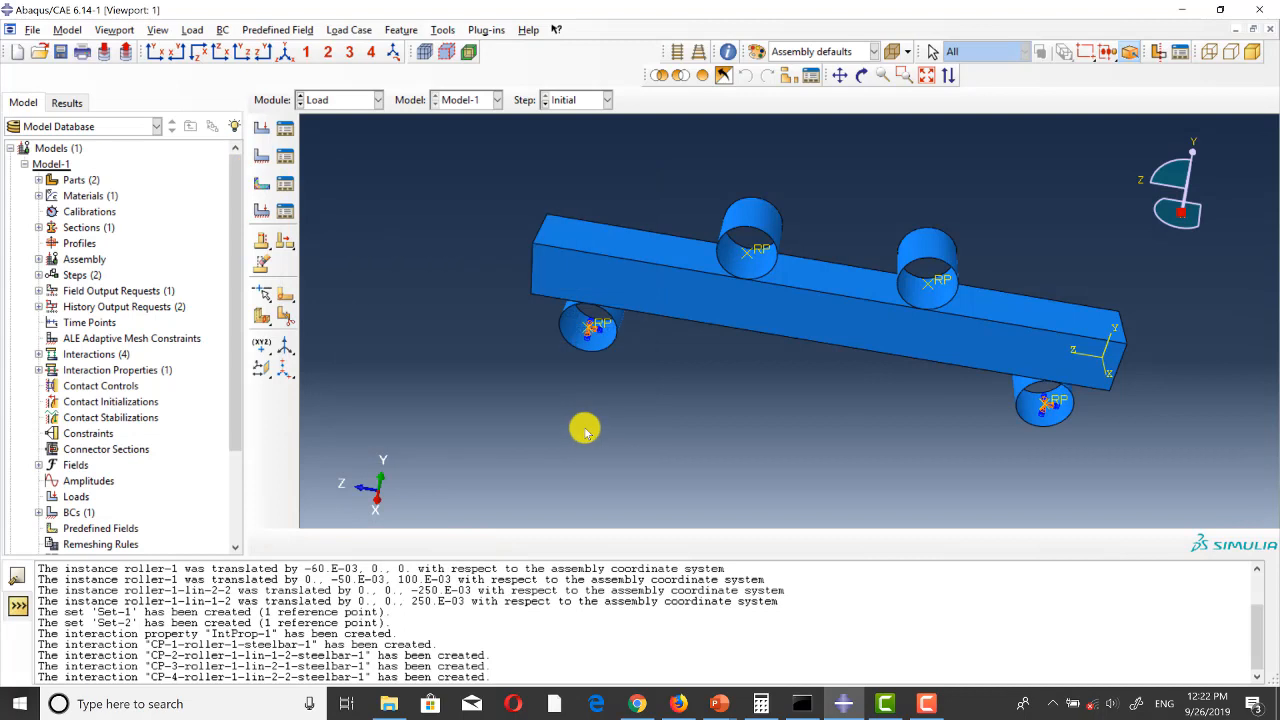
# Step: Start a Displacement/Rotation boundary condition in Step-1 on the reference points of the two upper rollers
pyautogui.click(261, 156)
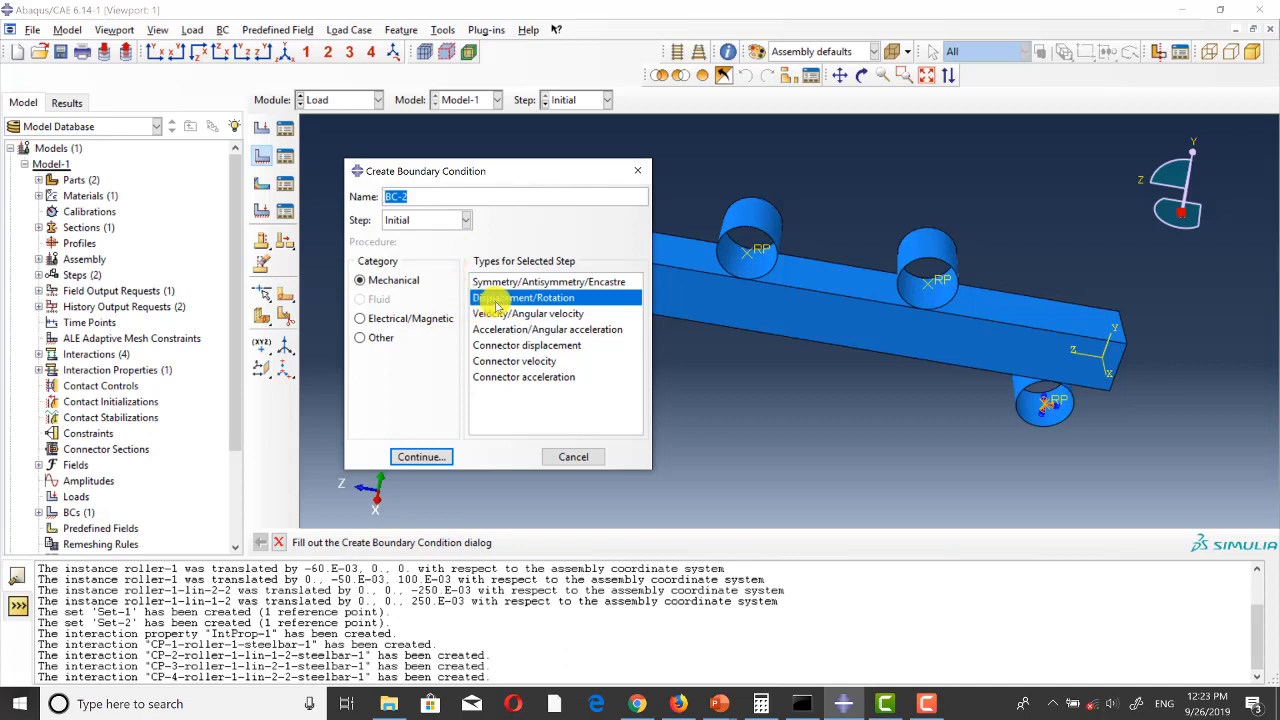
pyautogui.click(415, 221)
pyautogui.click(408, 252)
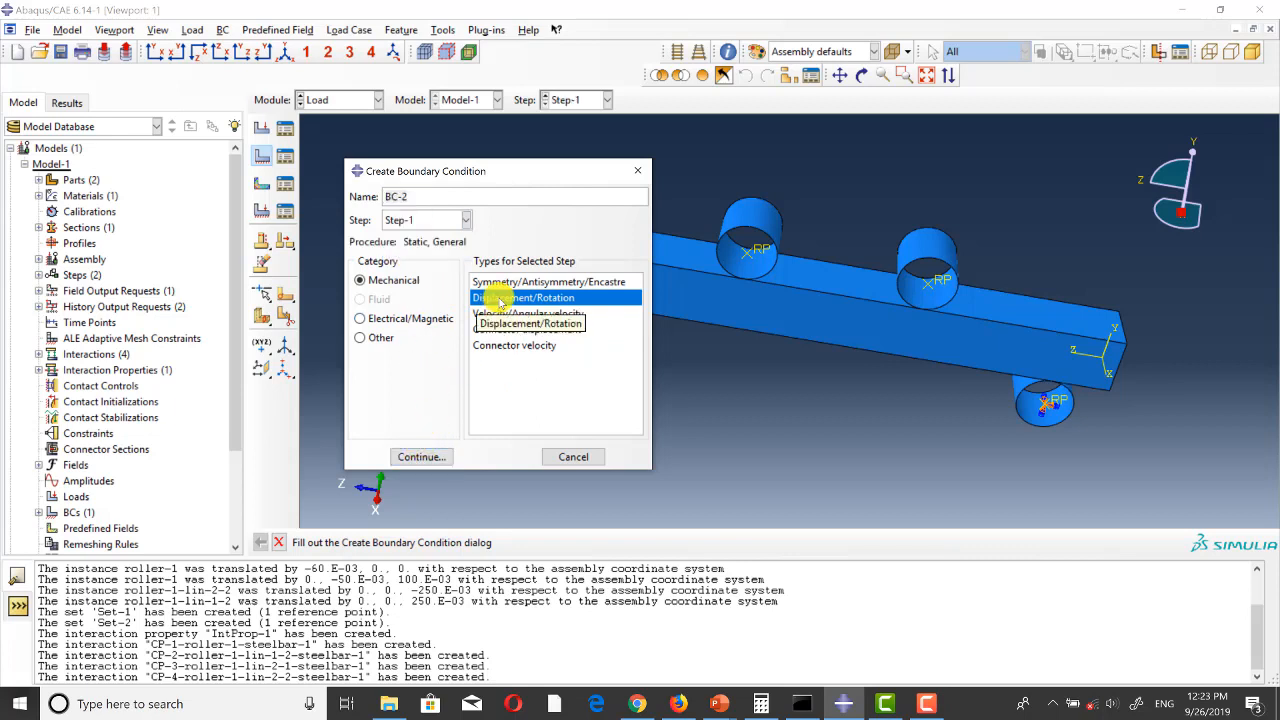
pyautogui.click(421, 456)
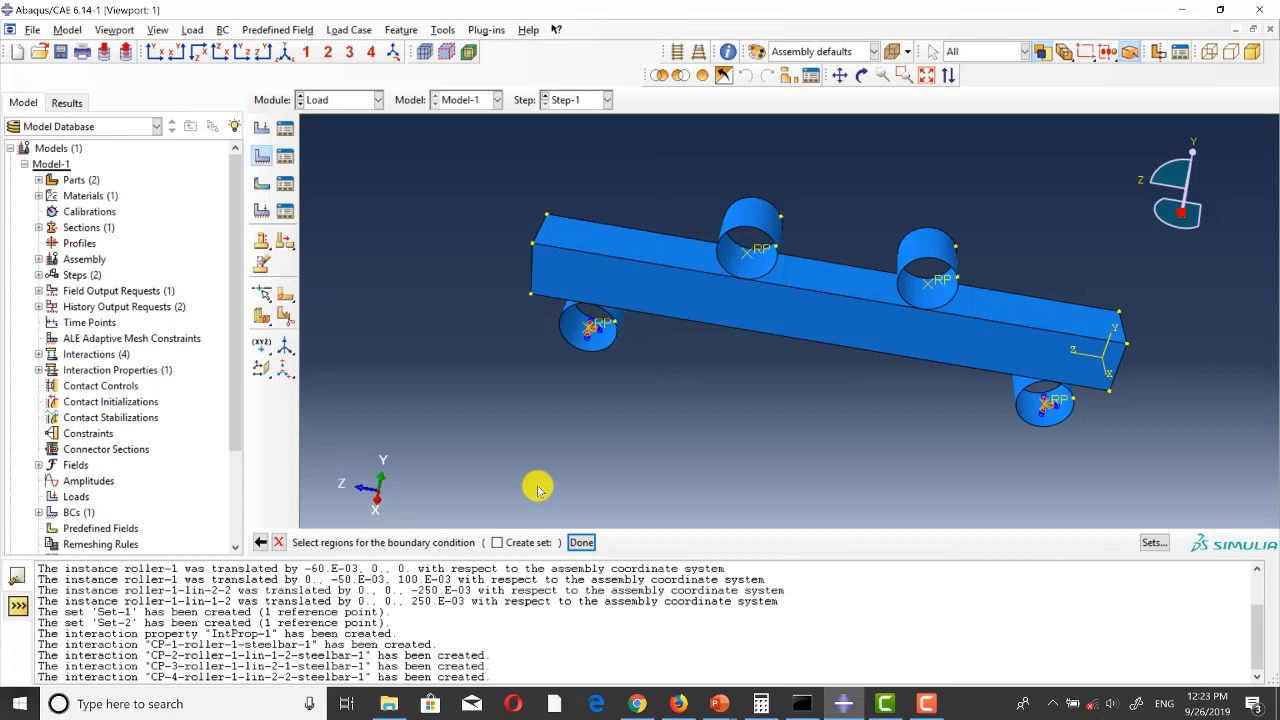
pyautogui.click(757, 250)
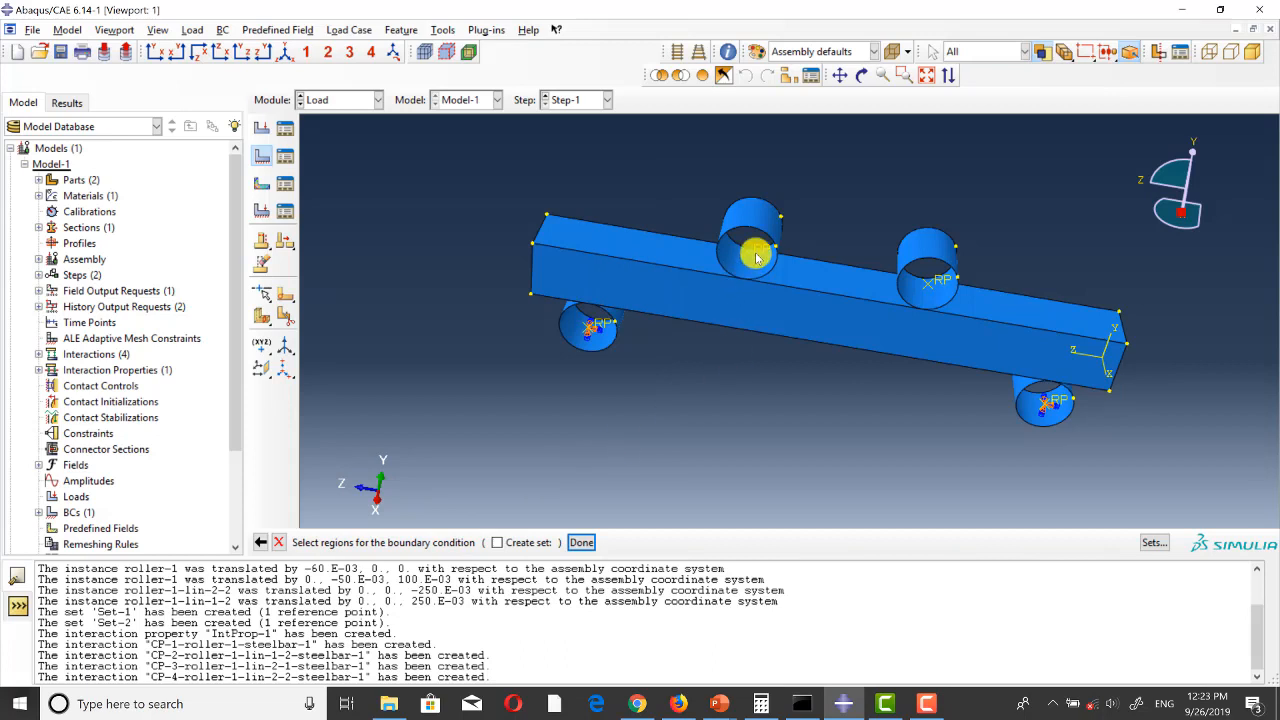
pyautogui.keyDown('shift'); pyautogui.click(937, 280); pyautogui.keyUp('shift')
pyautogui.click(581, 542)
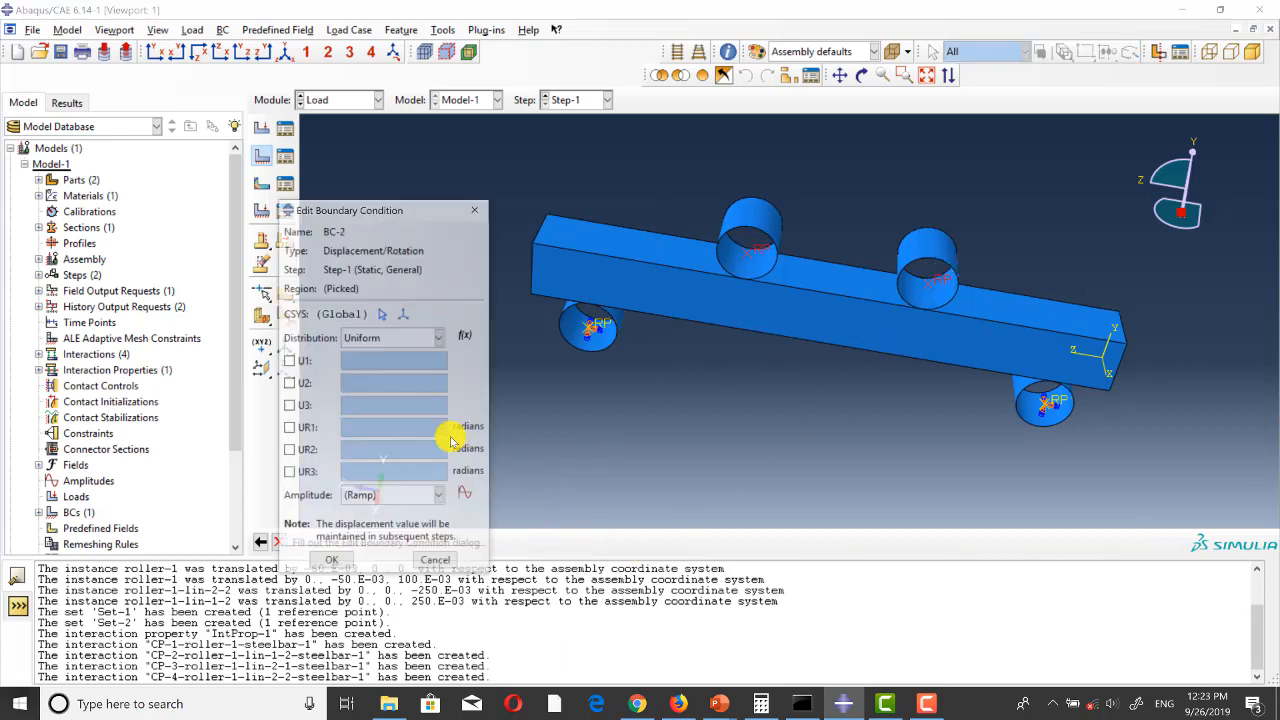
# Step: Constrain all six degrees of freedom of the upper rollers, with U2 set to -0.01 and the others at 0
pyautogui.click(289, 361)
pyautogui.click(289, 383)
pyautogui.click(289, 405)
pyautogui.click(289, 427)
pyautogui.click(289, 451)
pyautogui.click(289, 474)
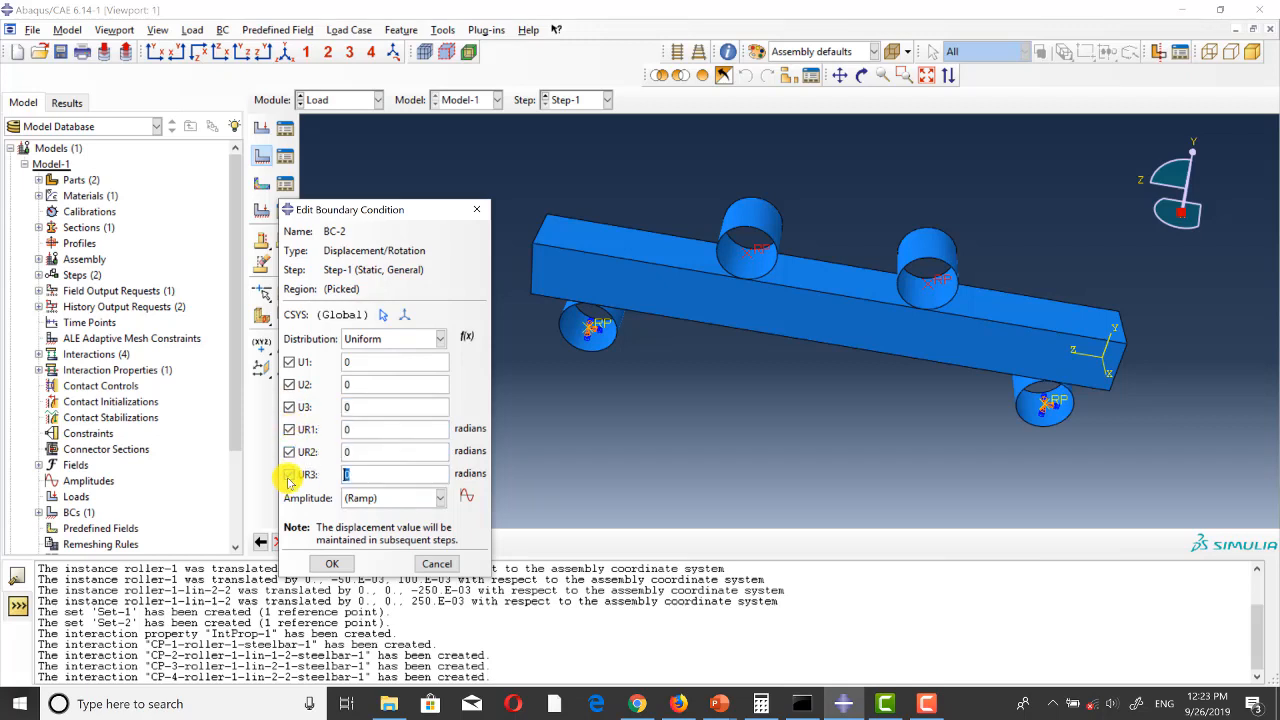
pyautogui.click(353, 387)
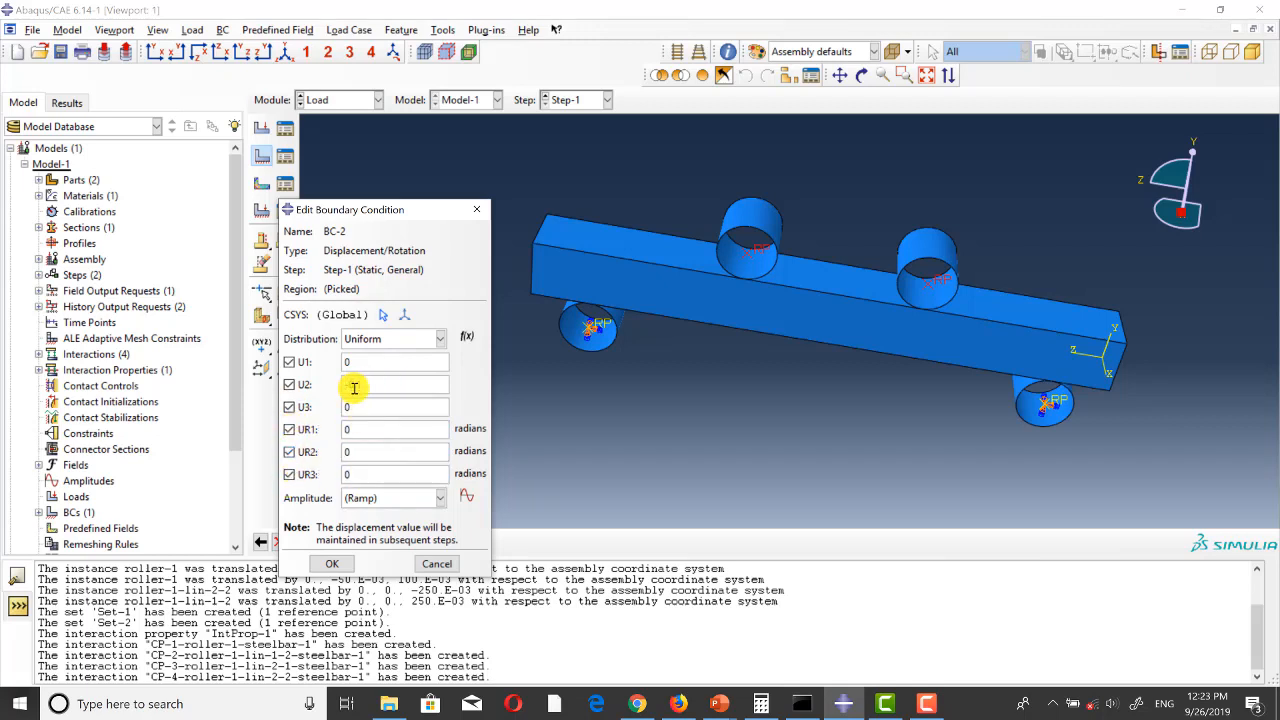
pyautogui.write('-0.01')
pyautogui.click(332, 563)
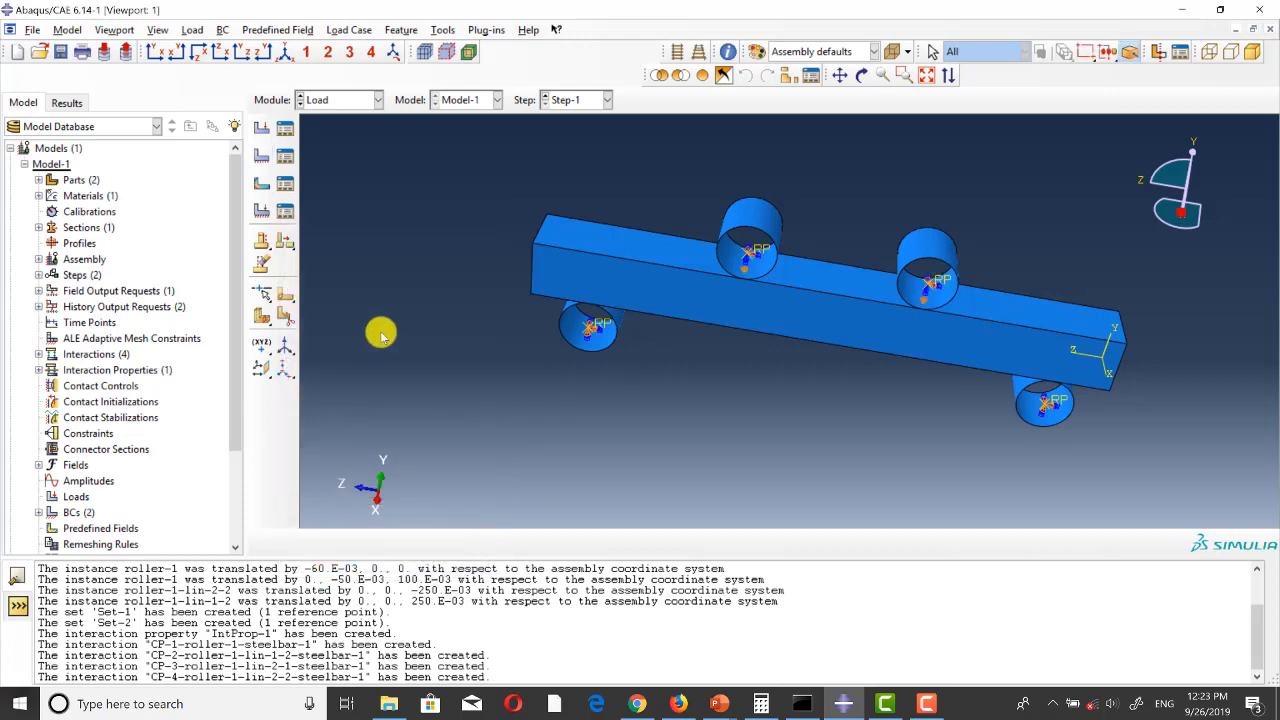
# Step: Move the lower rollers' fixed boundary condition BC-1 from the Initial step to Step-1
pyautogui.click(285, 156)
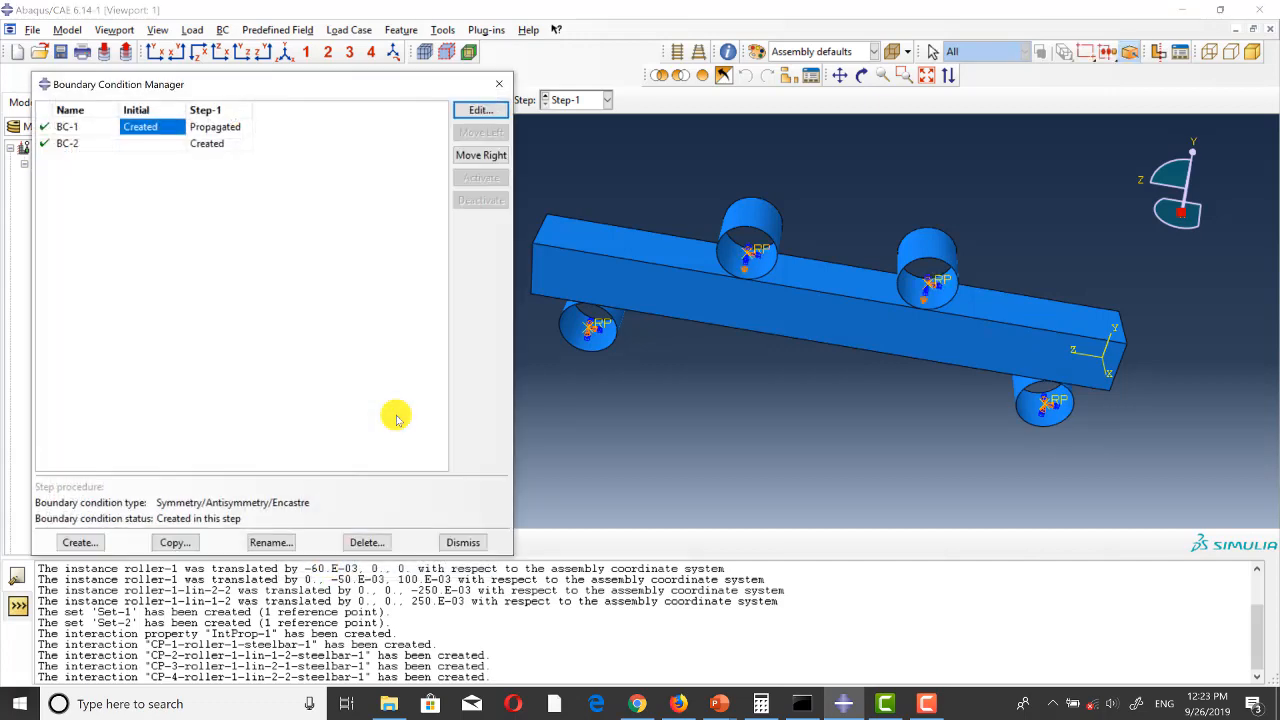
pyautogui.click(484, 155)
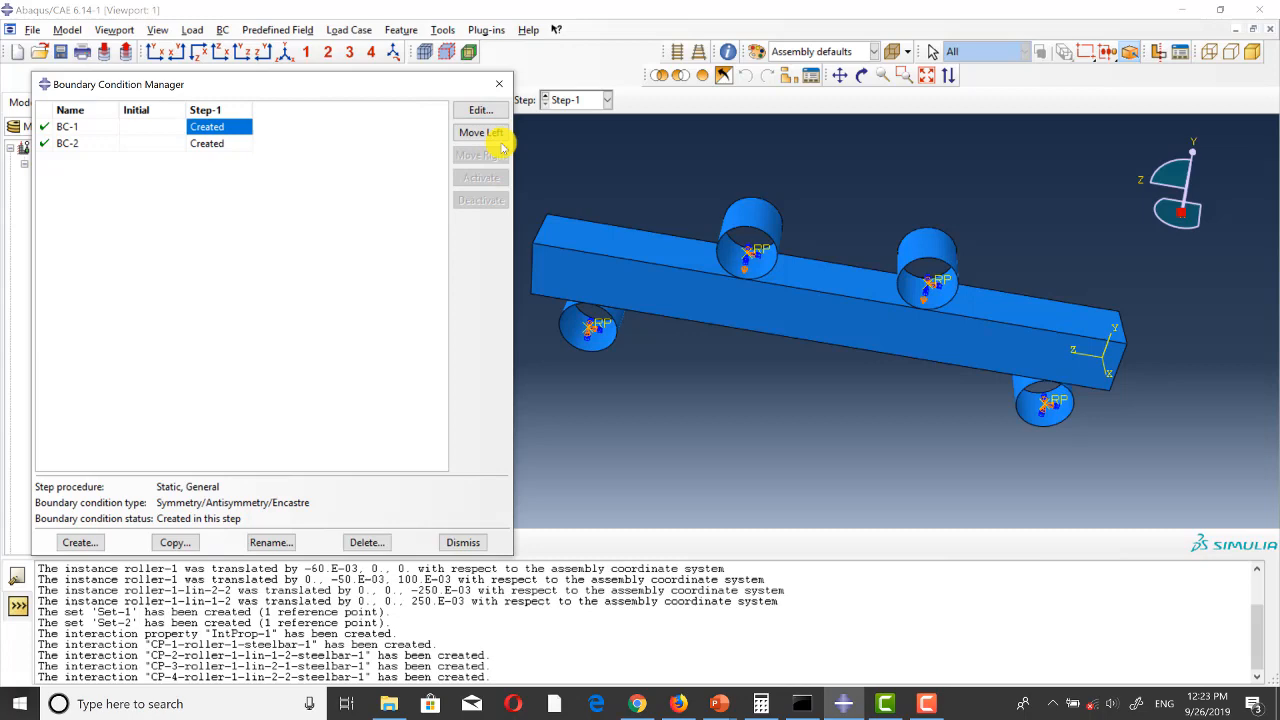
pyautogui.click(502, 86)
# Step: Switch to the Mesh module for the roller part and apply global seeds with an approximate size of 0.014
pyautogui.click(376, 100)
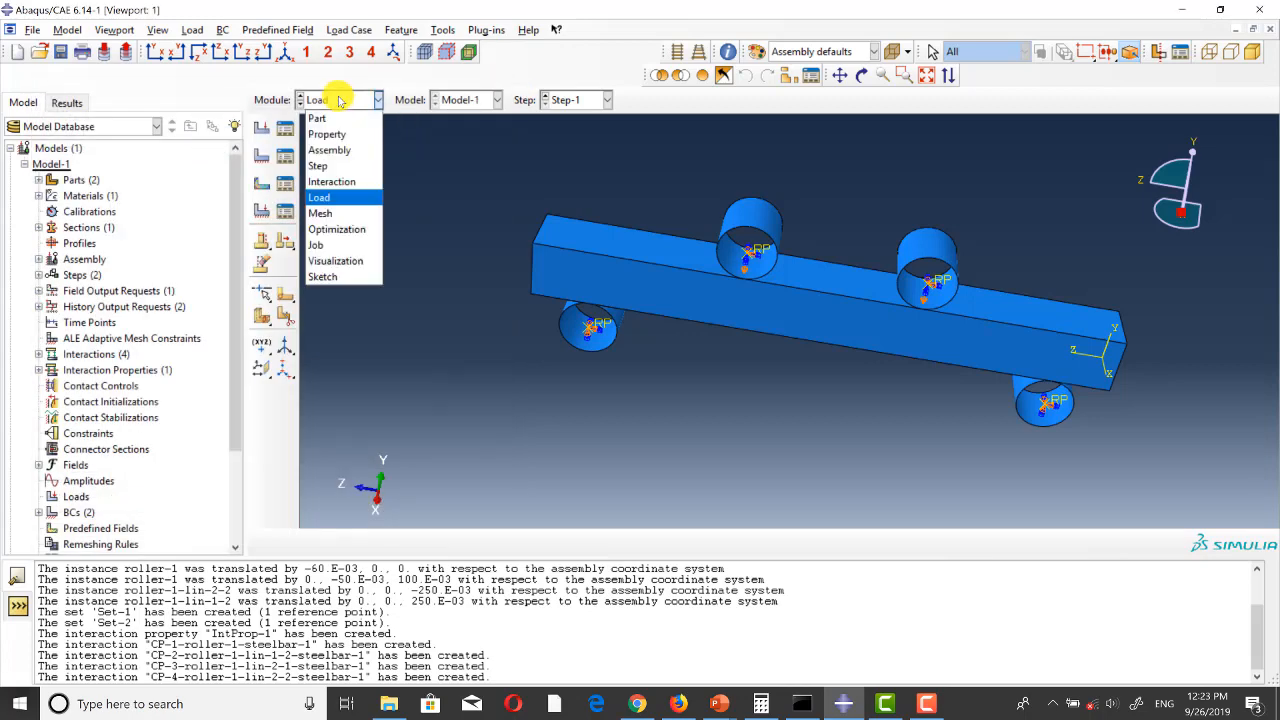
pyautogui.click(324, 215)
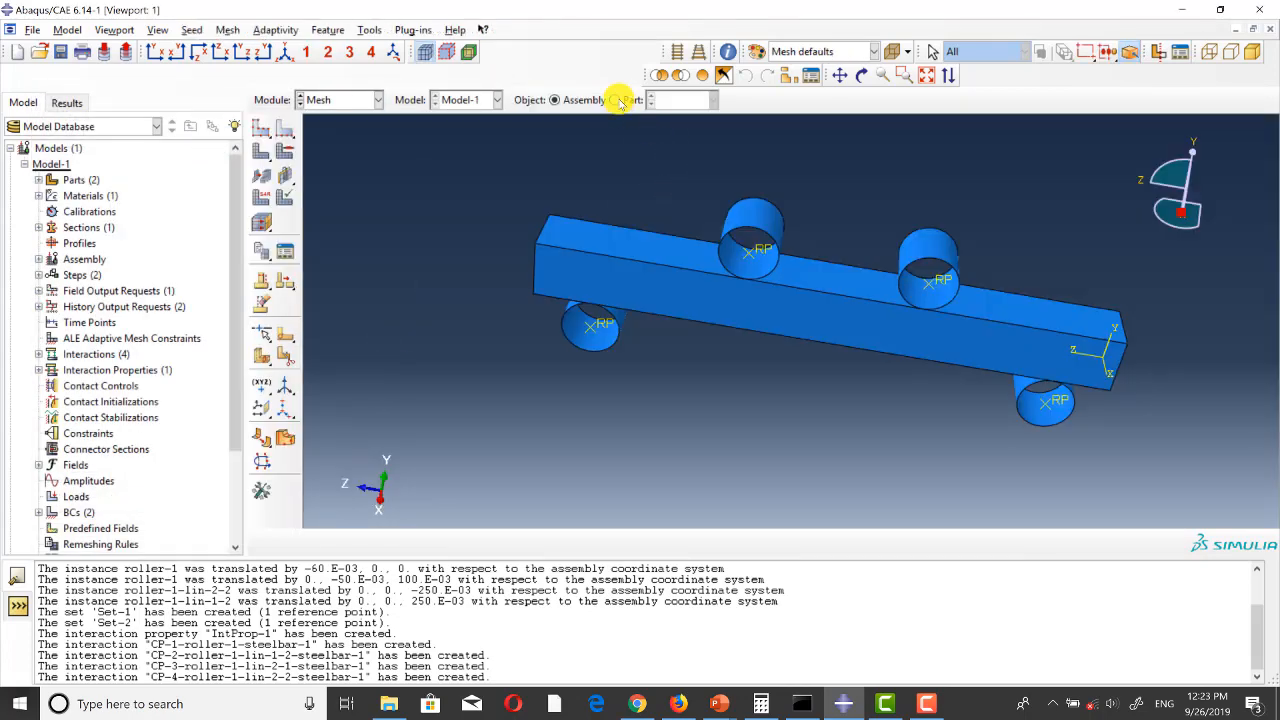
pyautogui.click(616, 100)
pyautogui.click(260, 220)
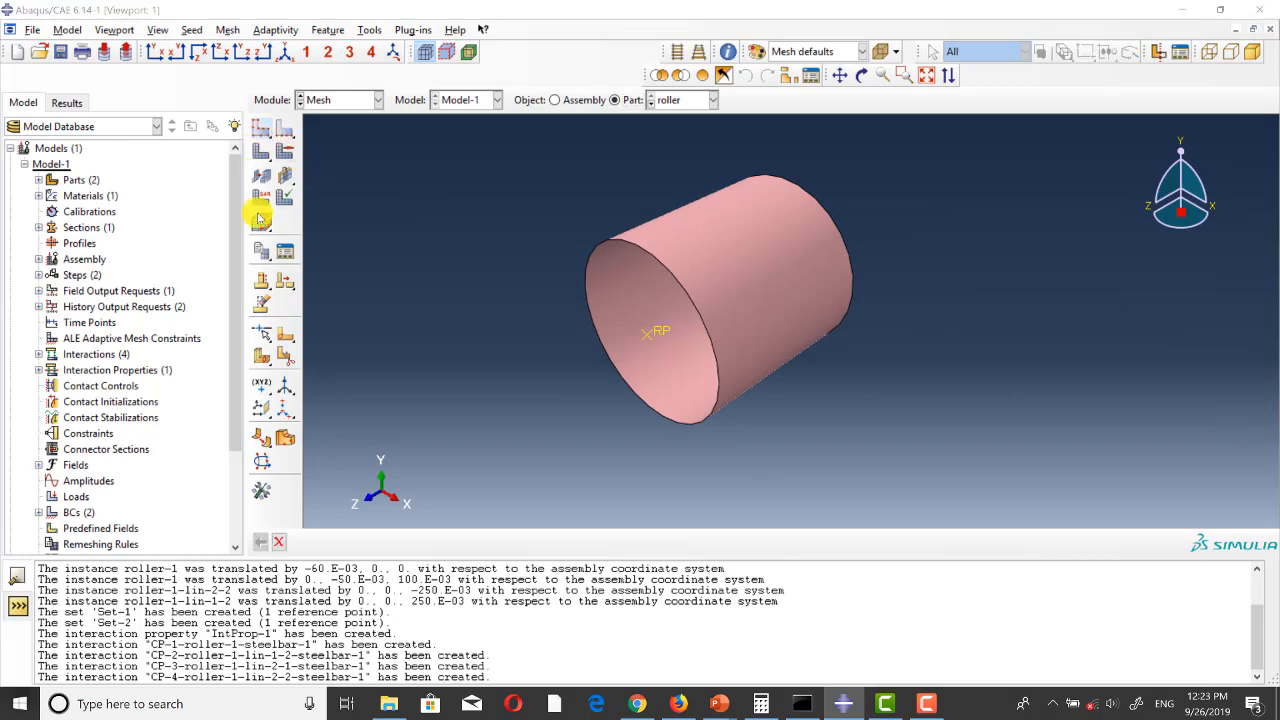
pyautogui.click(408, 463)
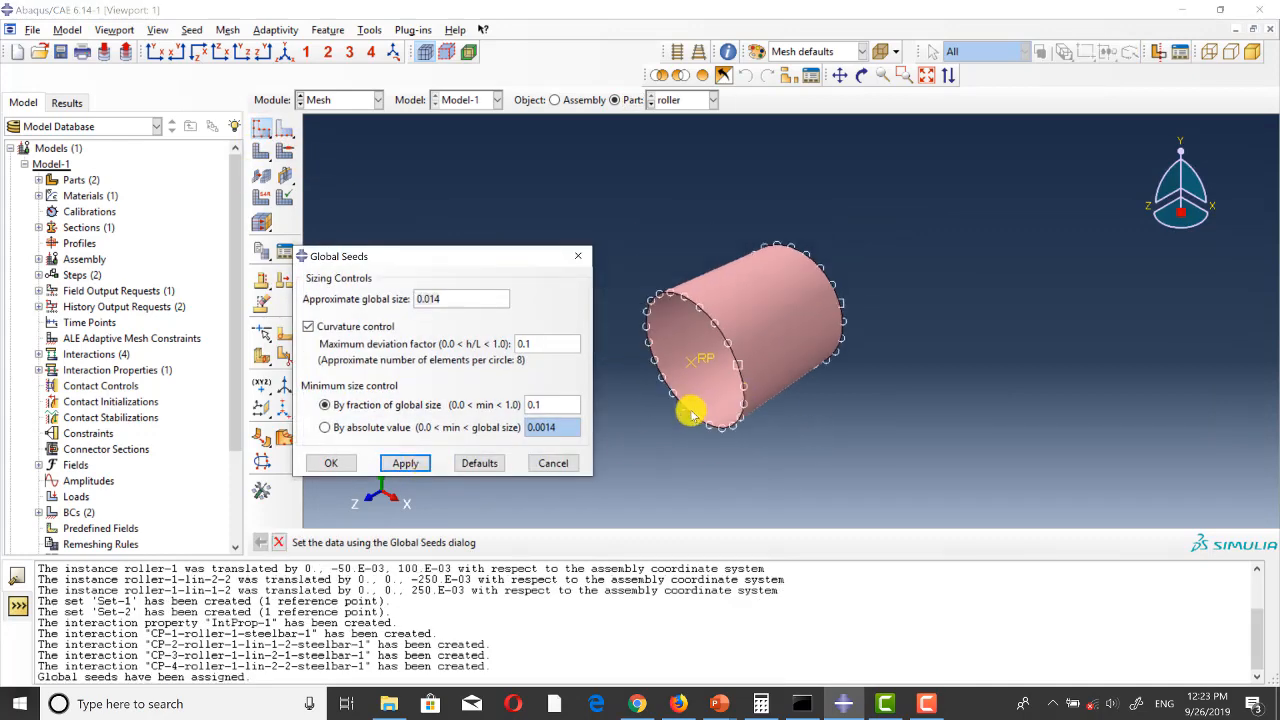
pyautogui.moveTo(760, 391)
pyautogui.keyDown('ctrl'); pyautogui.keyDown('alt'); pyautogui.mouseDown()
pyautogui.moveTo(737, 345)
pyautogui.moveTo(776, 356)
pyautogui.moveTo(775, 371)
pyautogui.mouseUp(); pyautogui.keyUp('alt'); pyautogui.keyUp('ctrl')
pyautogui.scroll(2, 942, 335)
pyautogui.scroll(-2, 750, 382)
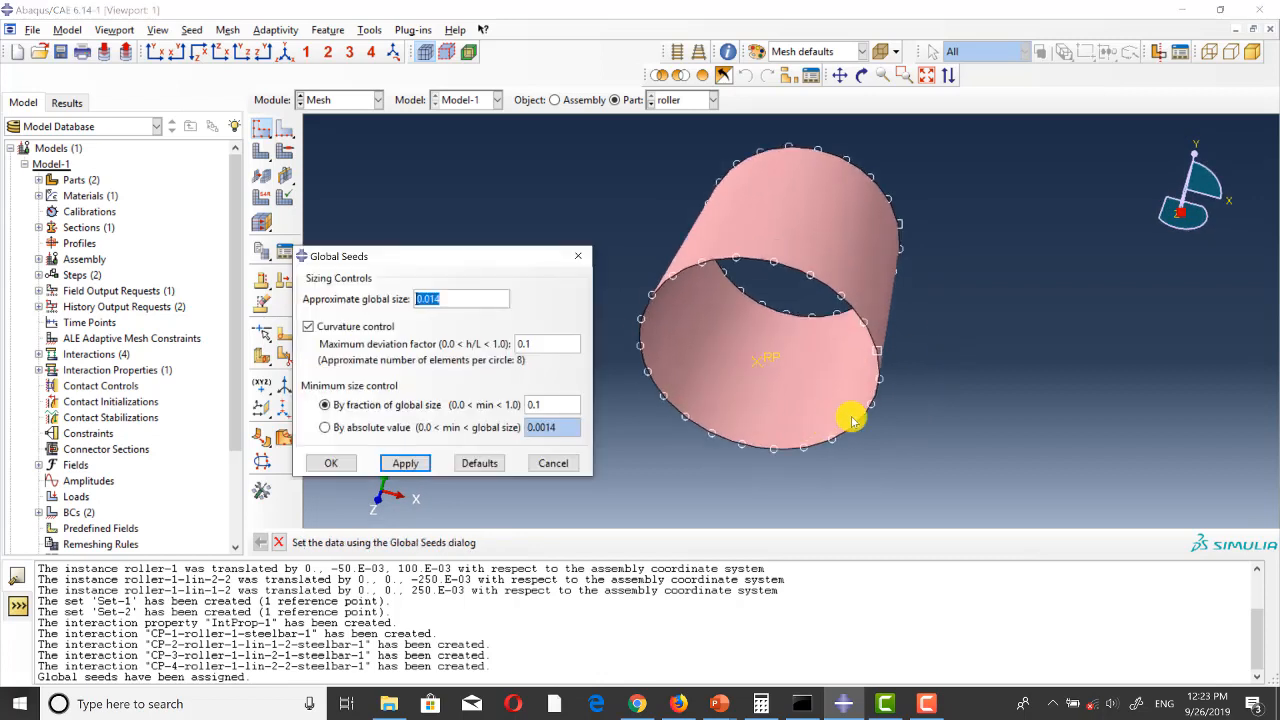
# Step: Set the roller's approximate global seed size to 0.015 and mesh the part
pyautogui.click(462, 303)
pyautogui.press('BackSpace')
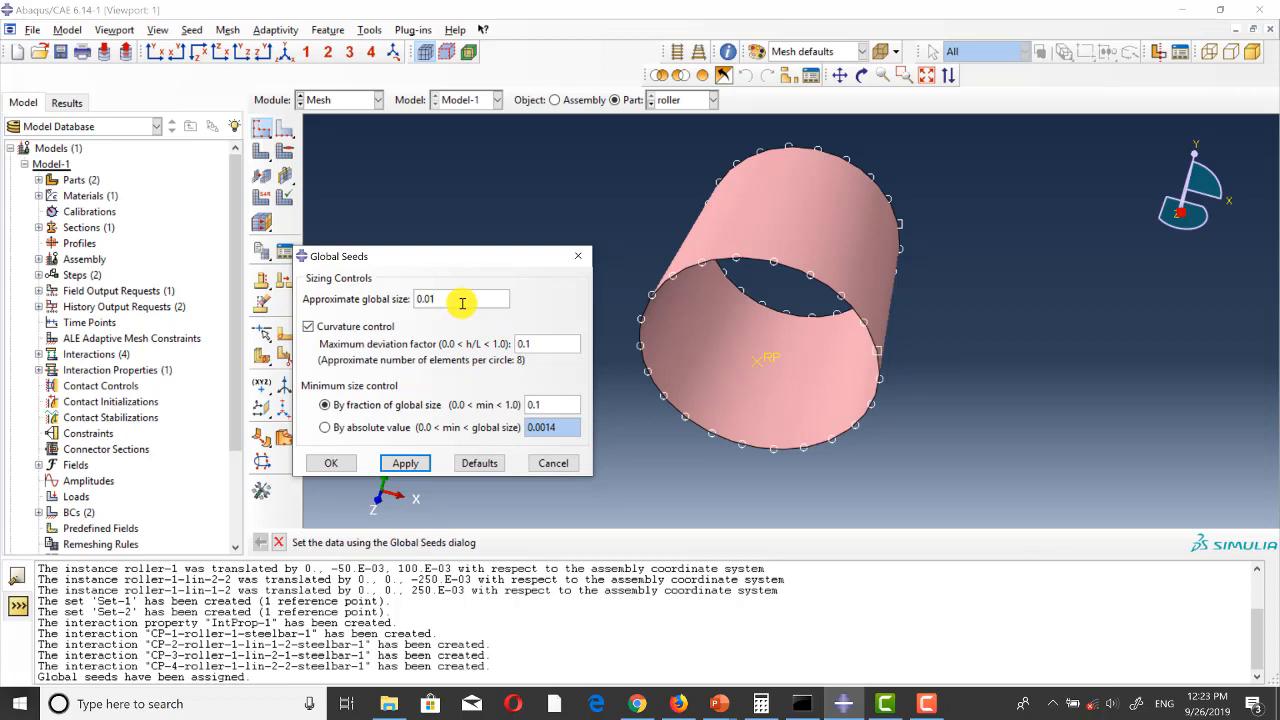
pyautogui.write('5')
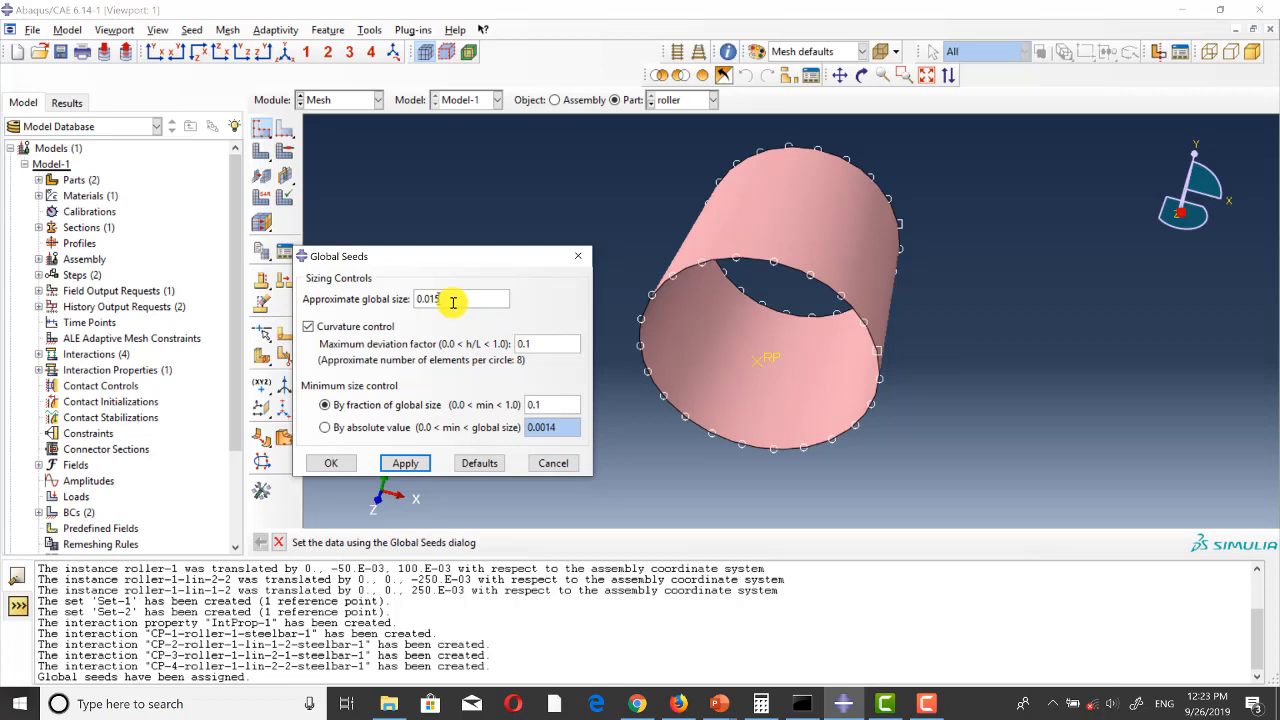
pyautogui.click(404, 464)
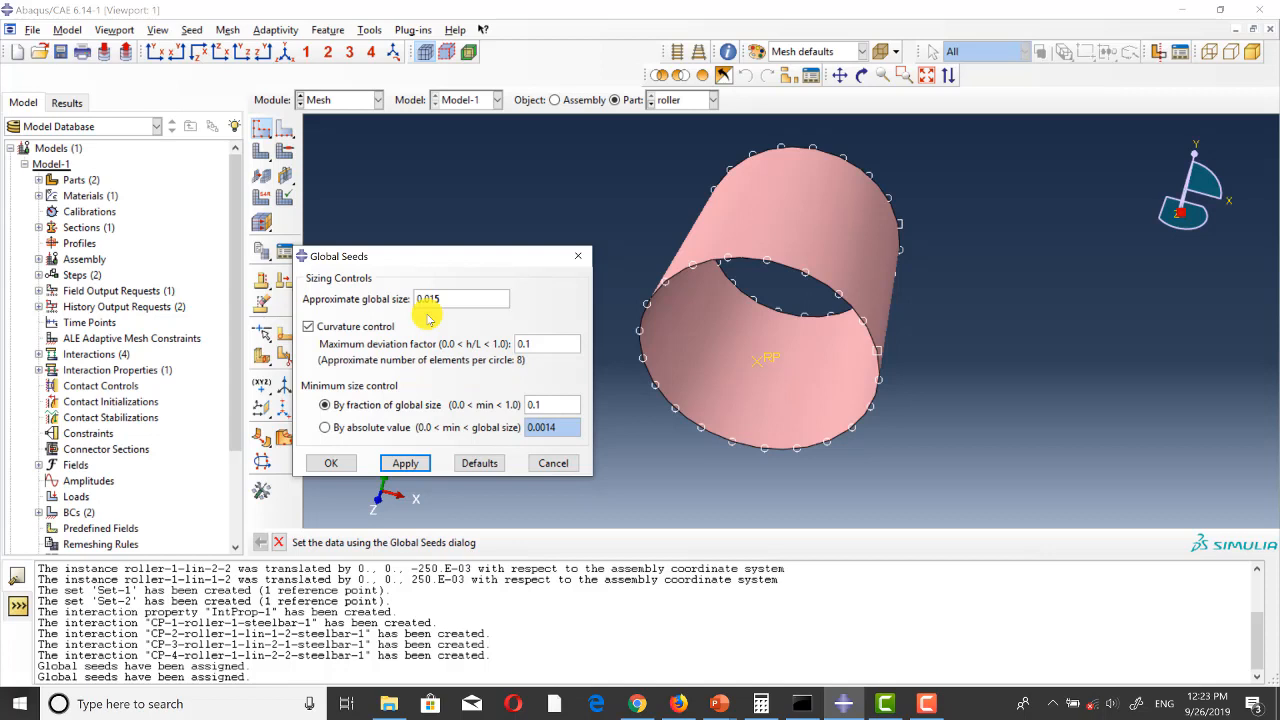
pyautogui.click(335, 465)
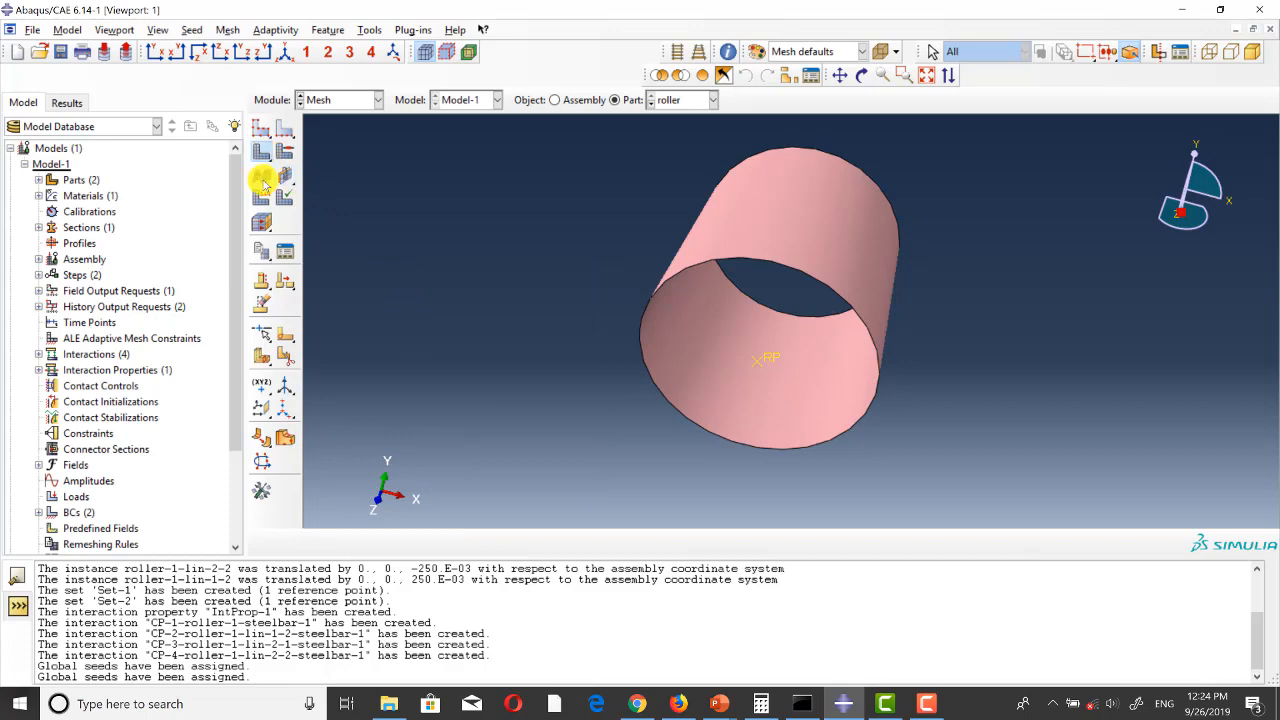
pyautogui.click(261, 151)
pyautogui.click(401, 543)
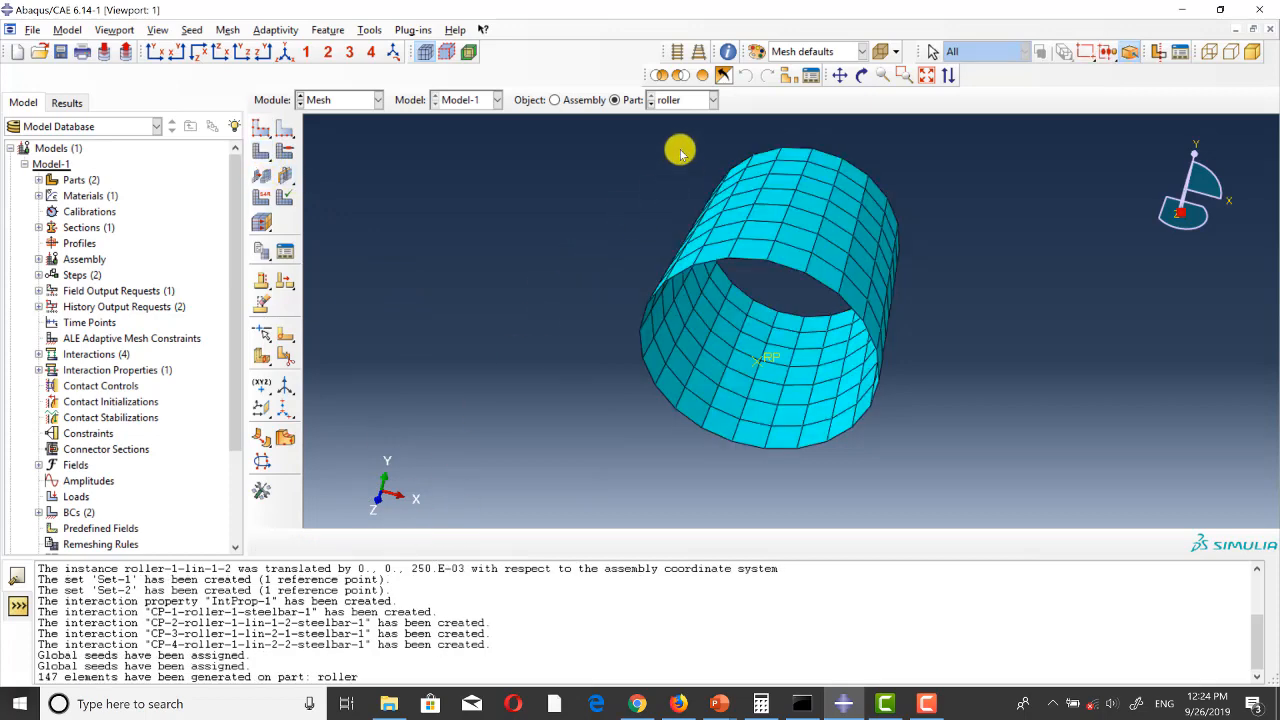
# Step: Review the roller's global seed settings without changing them and bring up the steelbar part for meshing
pyautogui.click(262, 129)
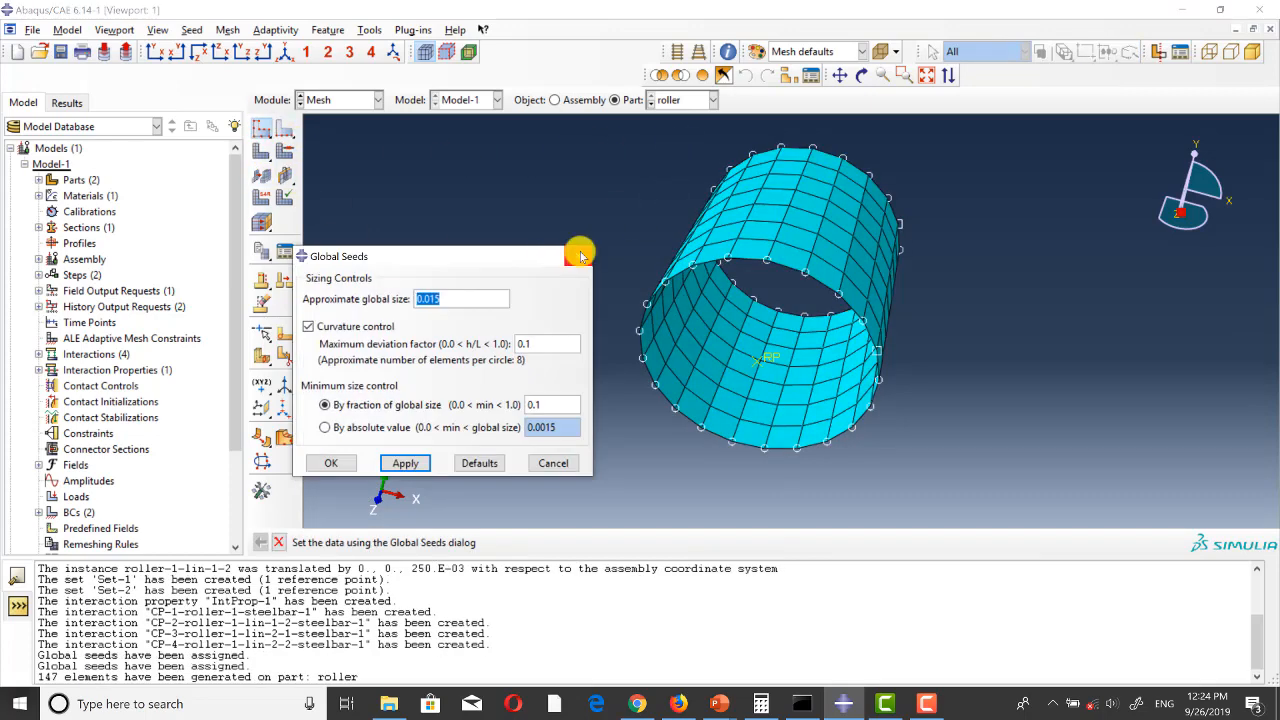
pyautogui.click(583, 229)
pyautogui.click(683, 100)
pyautogui.click(685, 136)
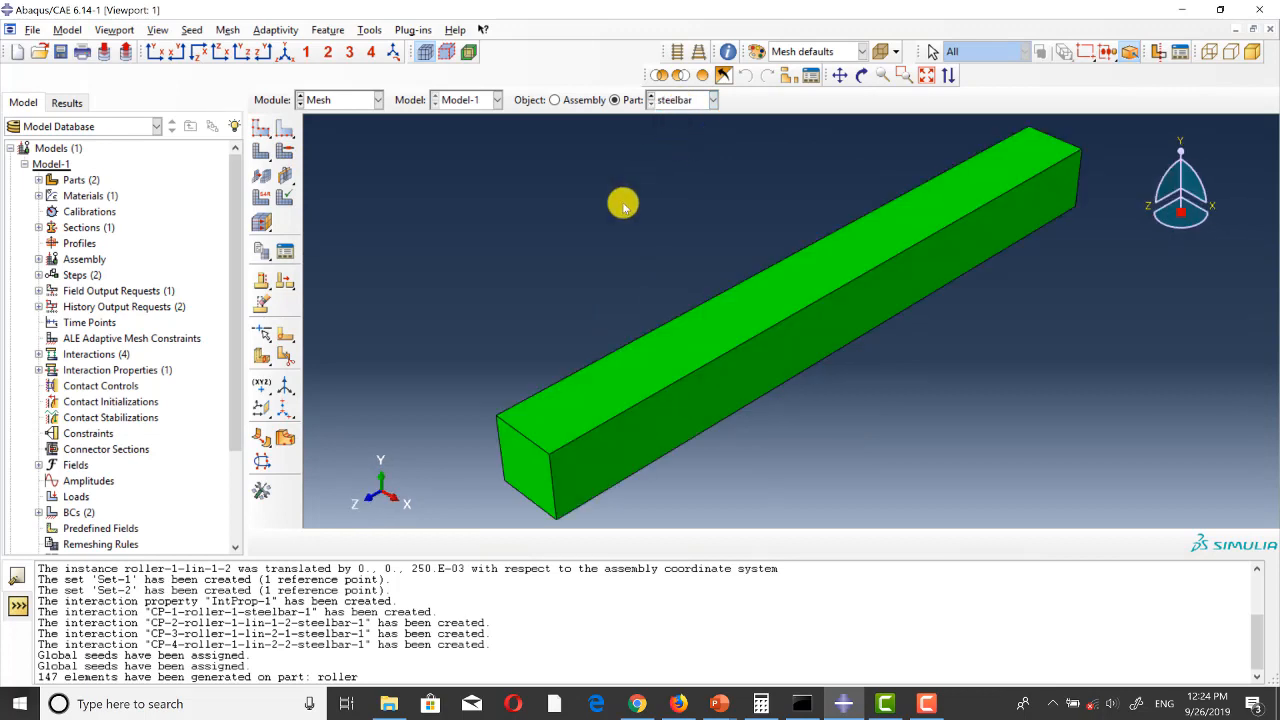
# Step: Assign local seeds by size to the steel bar's four long edges, using an approximate element size of 0.015/2
pyautogui.click(286, 130)
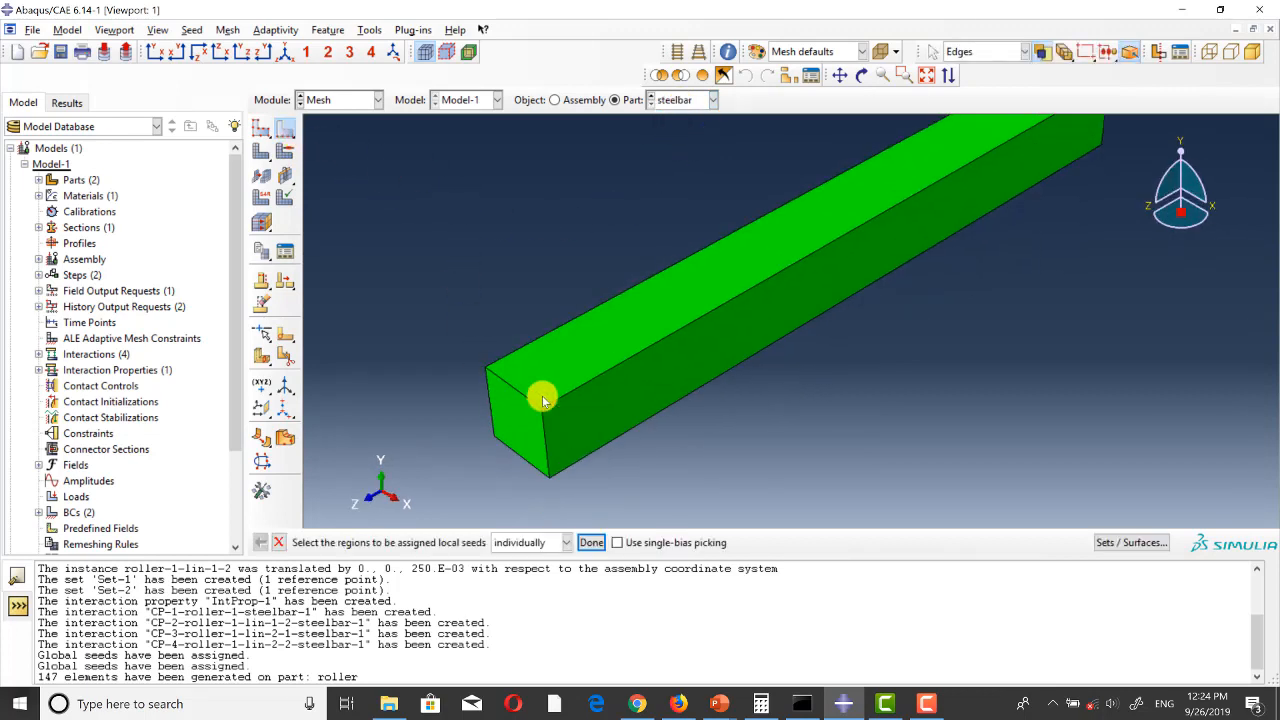
pyautogui.click(547, 332)
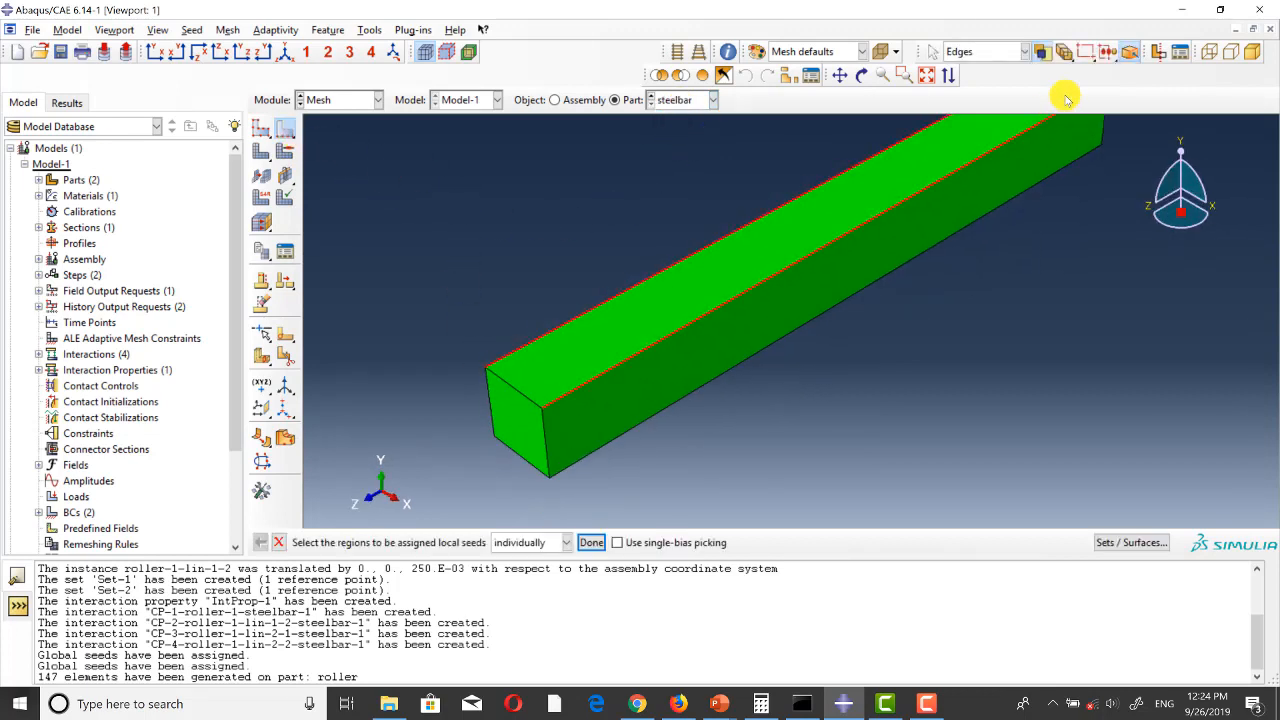
pyautogui.click(1209, 51)
pyautogui.keyDown('shift'); pyautogui.click(656, 420); pyautogui.keyUp('shift')
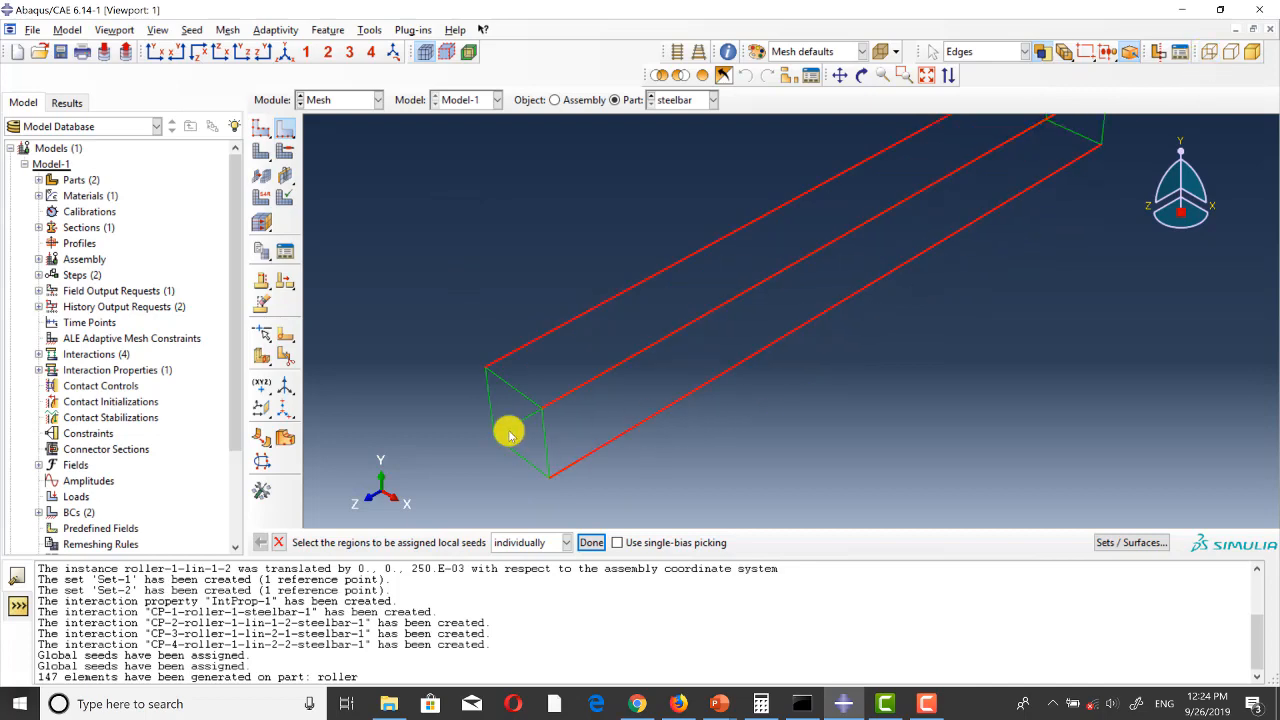
pyautogui.keyDown('shift'); pyautogui.click(508, 429); pyautogui.keyUp('shift')
pyautogui.click(591, 542)
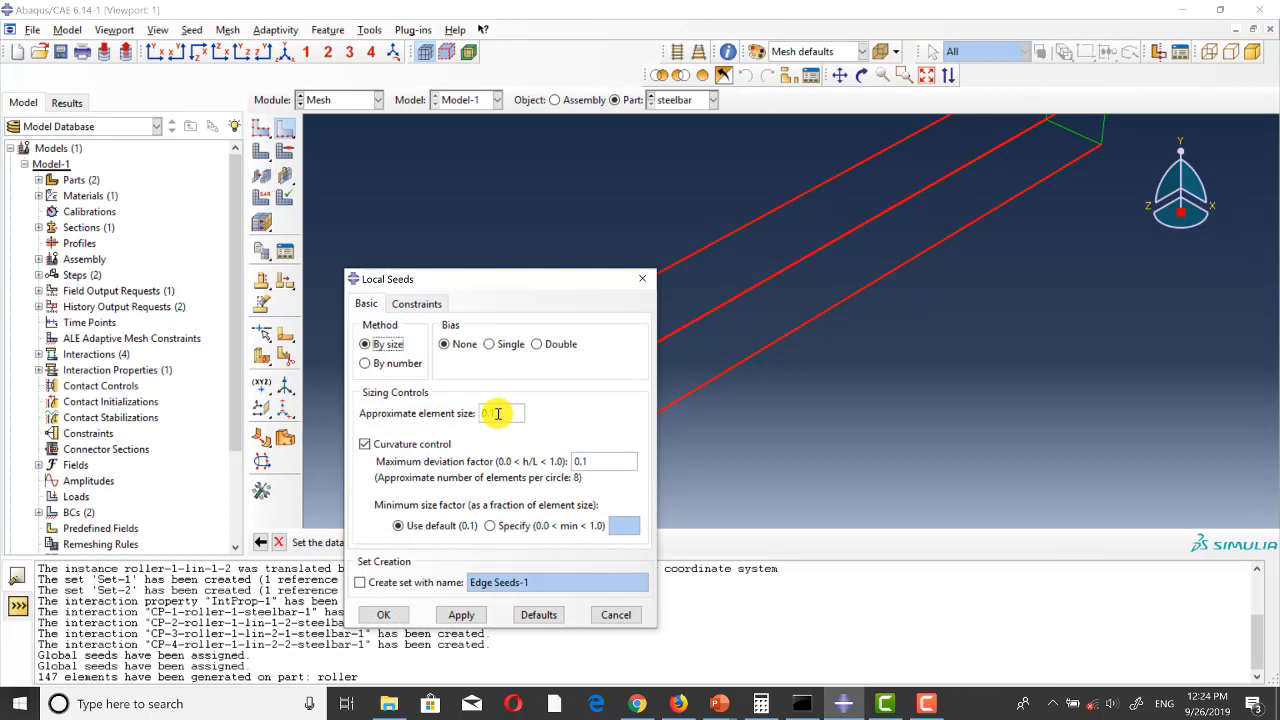
pyautogui.doubleClick(492, 413)
pyautogui.write('0.05')
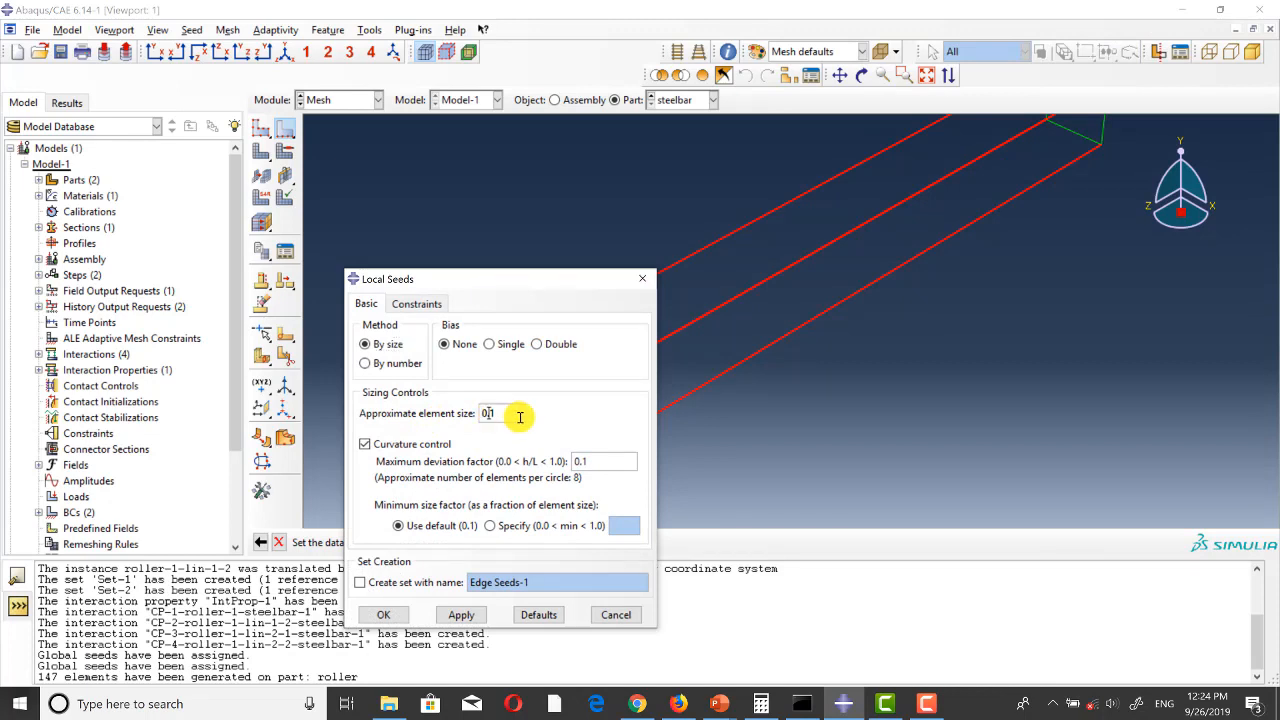
pyautogui.write('5/2')
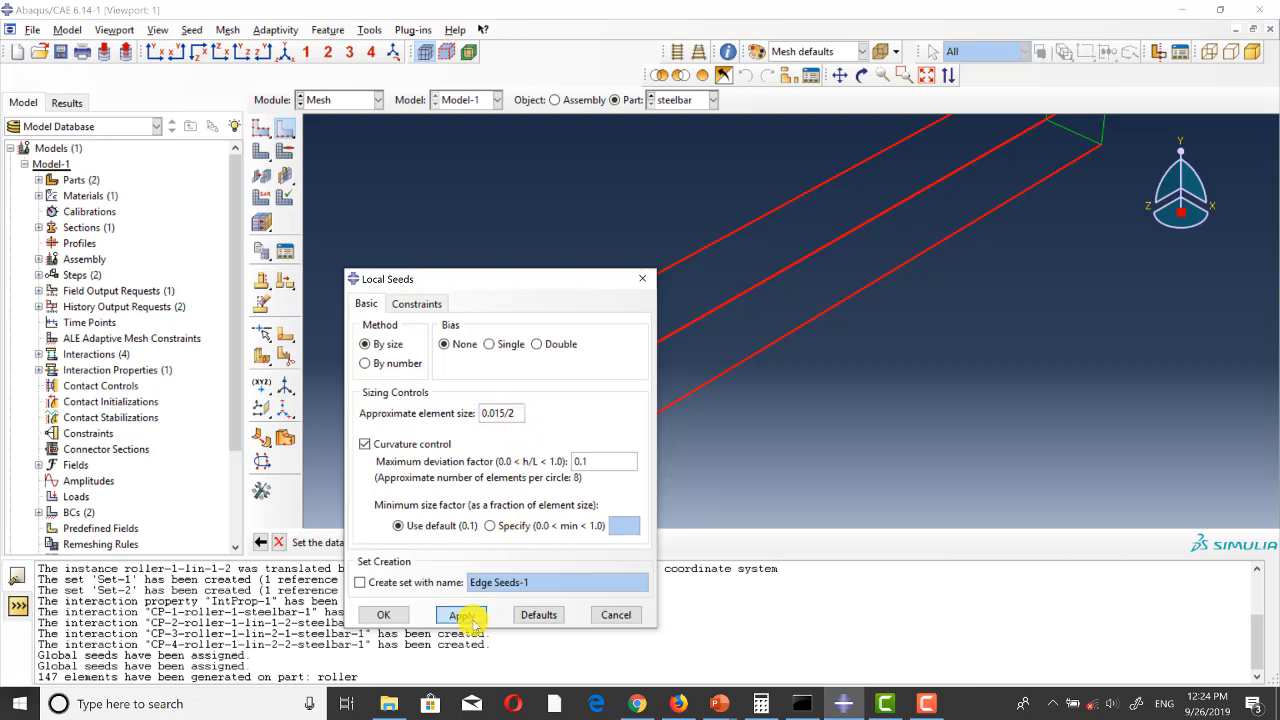
pyautogui.click(463, 615)
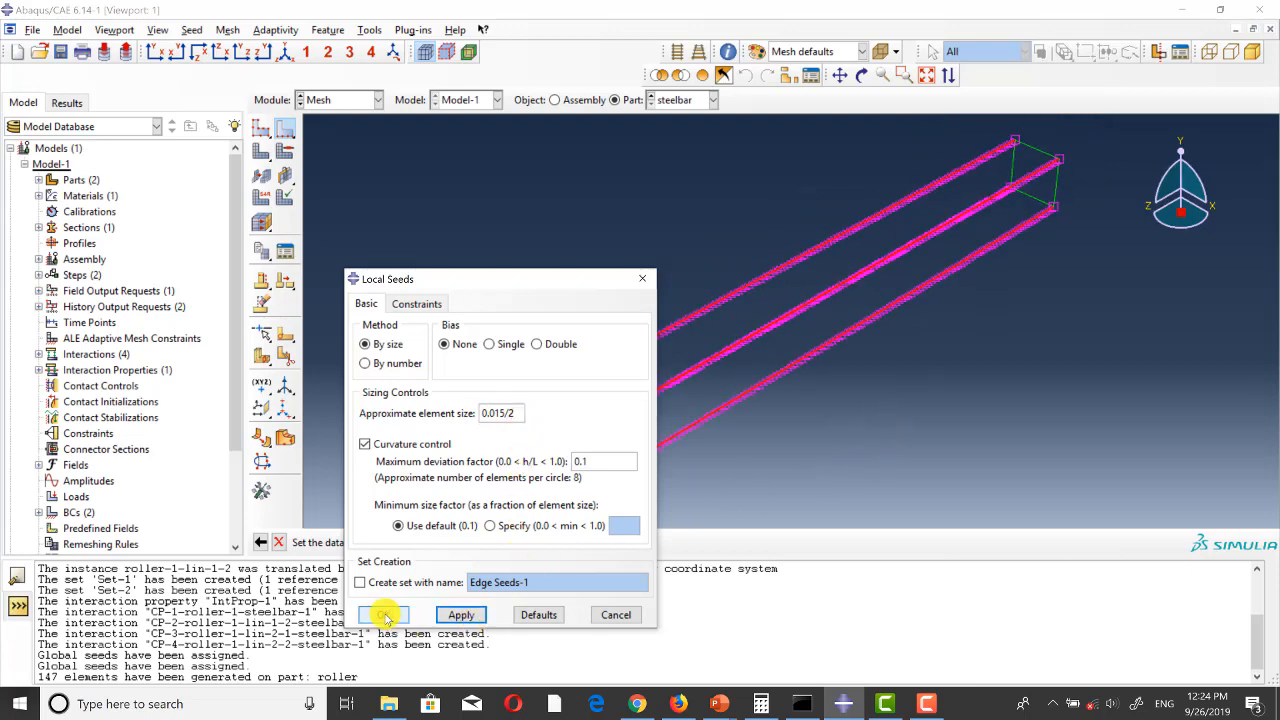
pyautogui.click(383, 614)
pyautogui.click(591, 542)
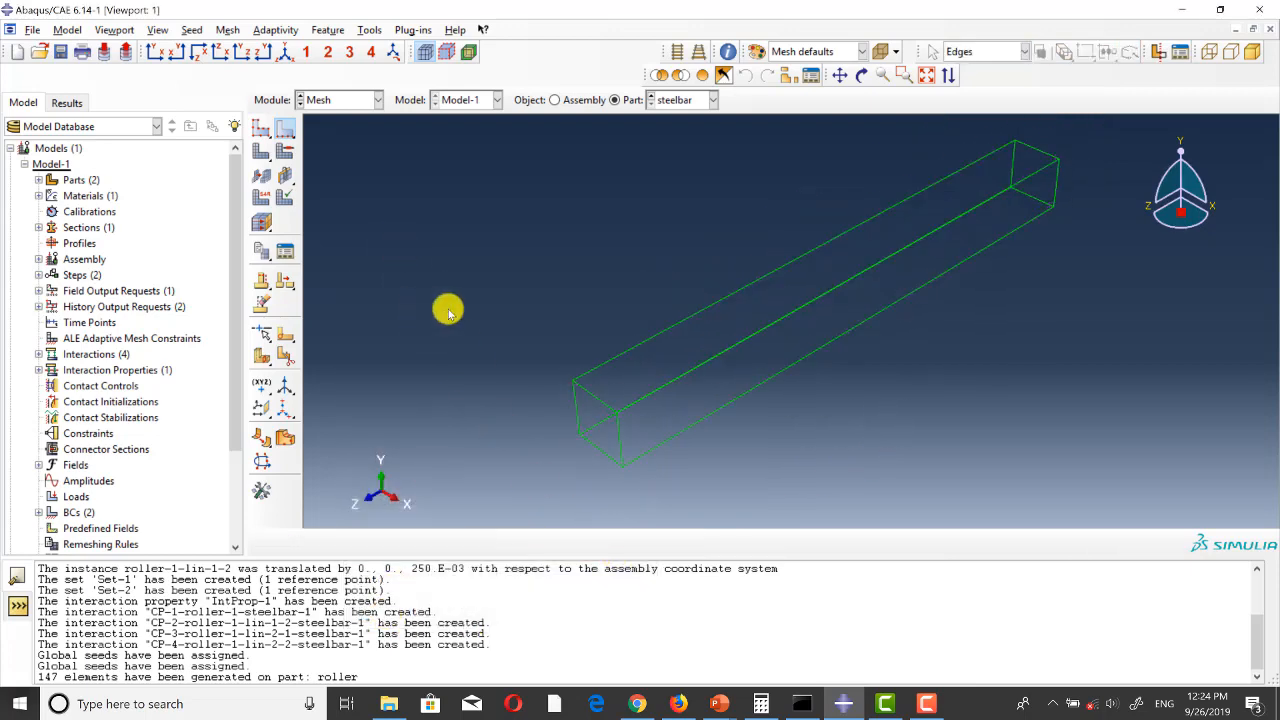
# Step: Review the local seed size assigned to one upper long edge of the steel bar
pyautogui.click(284, 130)
pyautogui.click(654, 344)
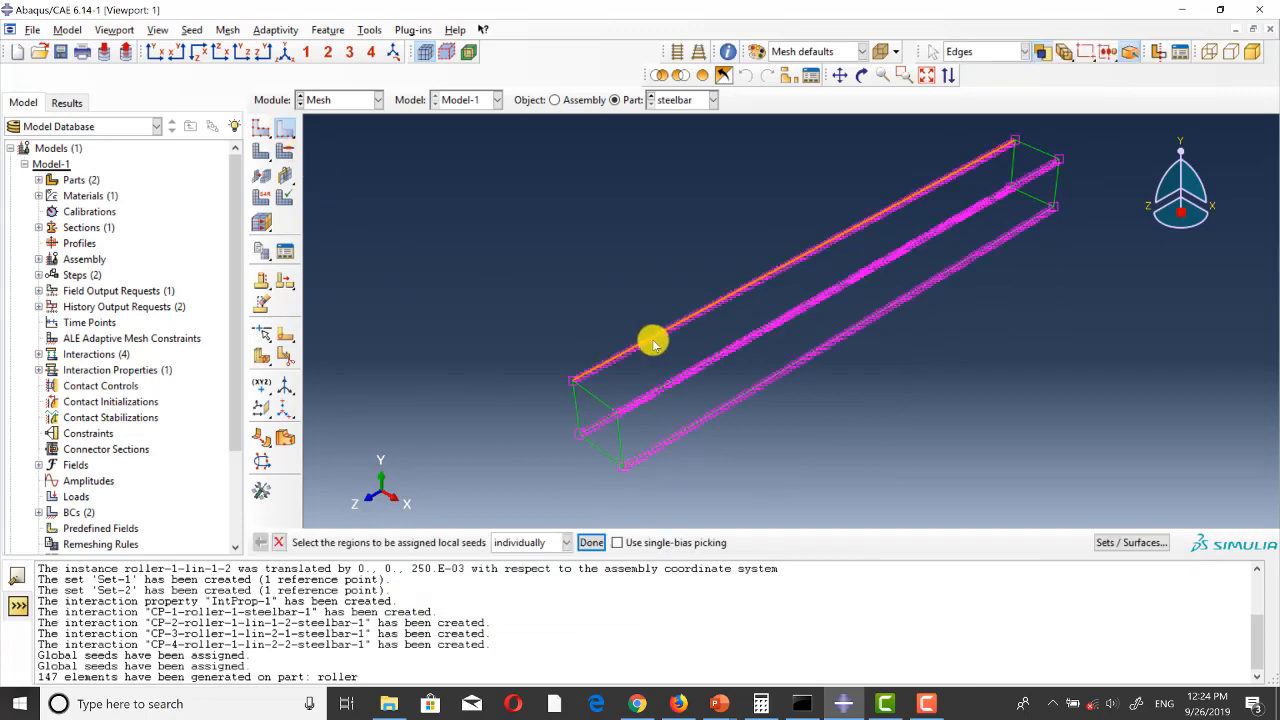
pyautogui.click(591, 542)
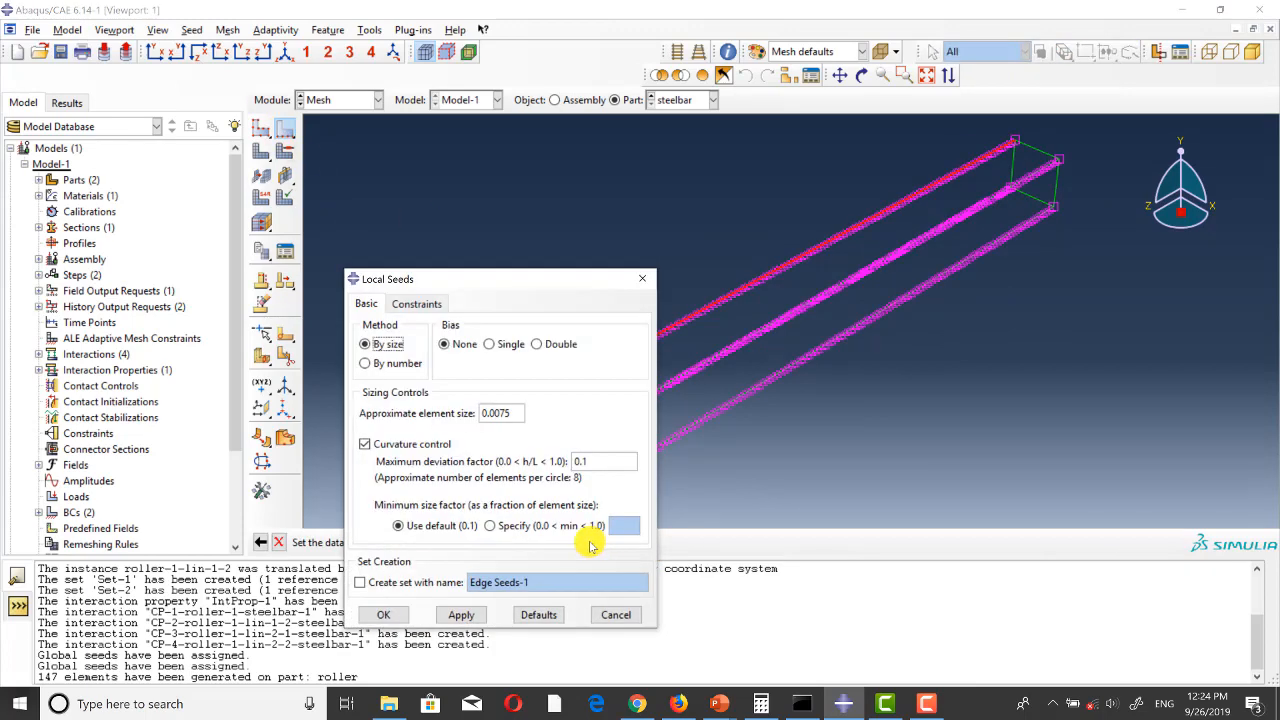
pyautogui.click(386, 615)
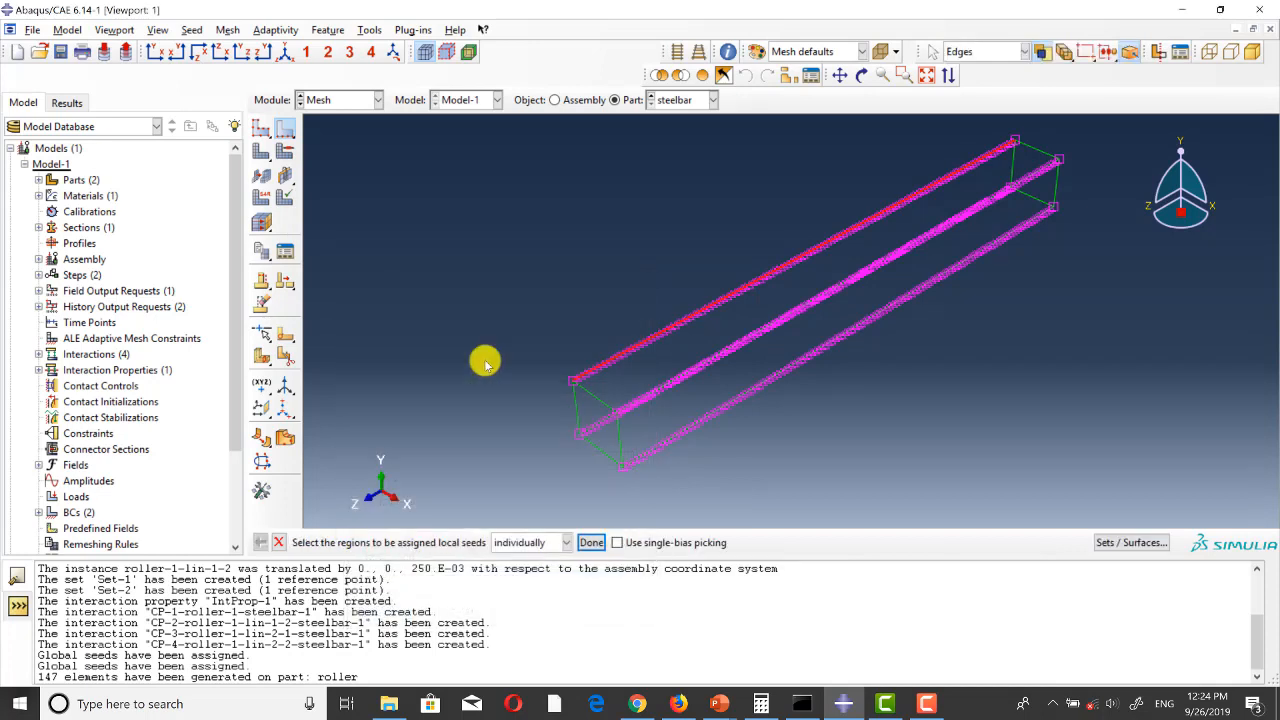
# Step: Assign local seeds by size to the four horizontal edges of the bar's end faces, with an approximate element size of 0.01
pyautogui.click(604, 401)
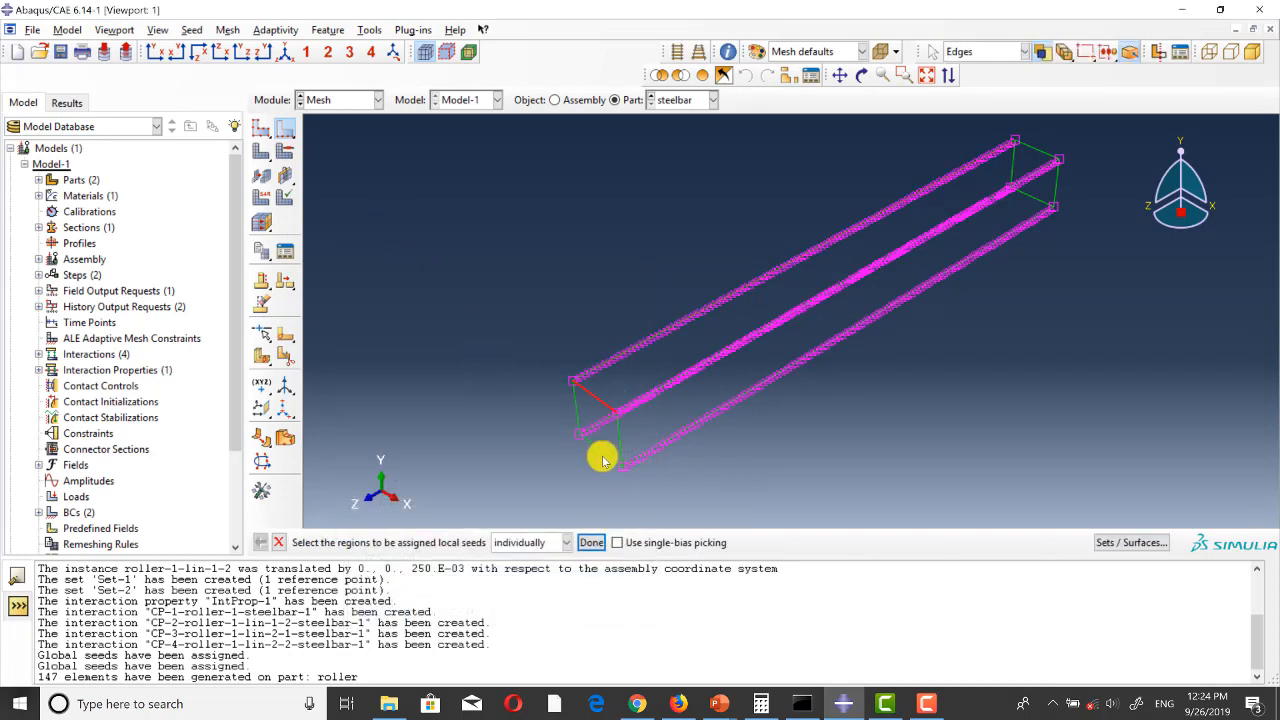
pyautogui.click(1036, 150)
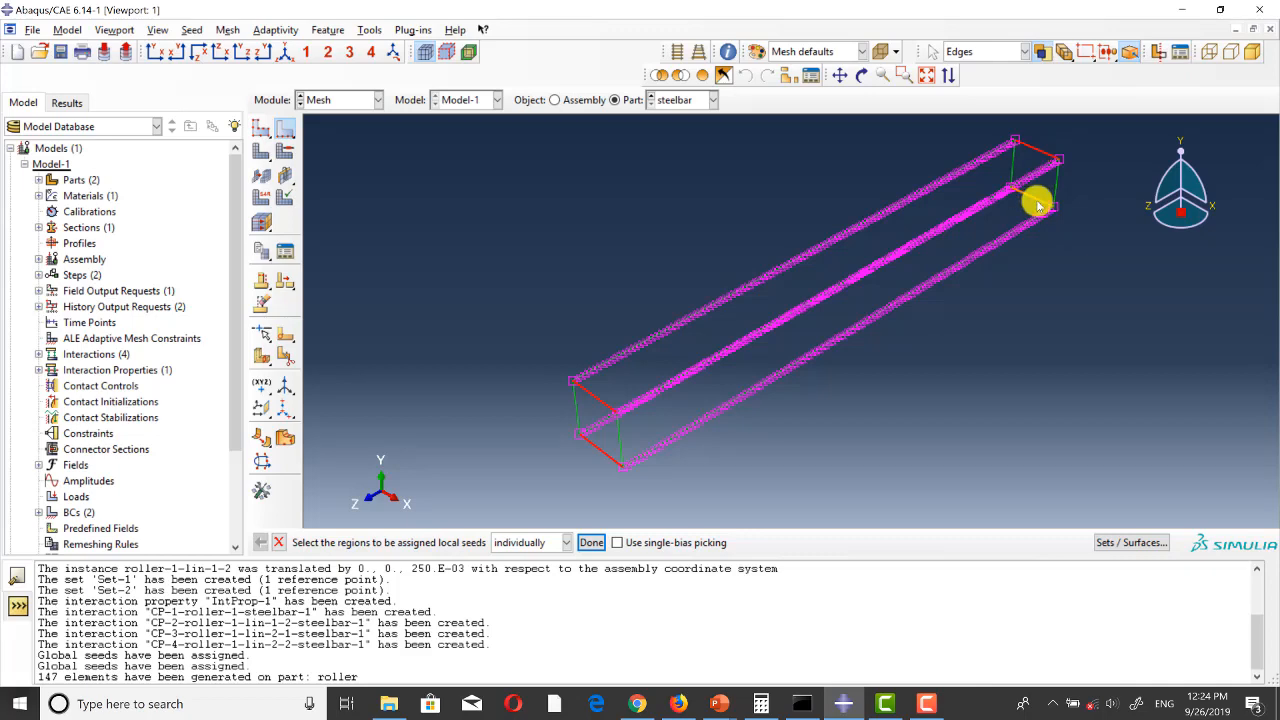
pyautogui.click(591, 542)
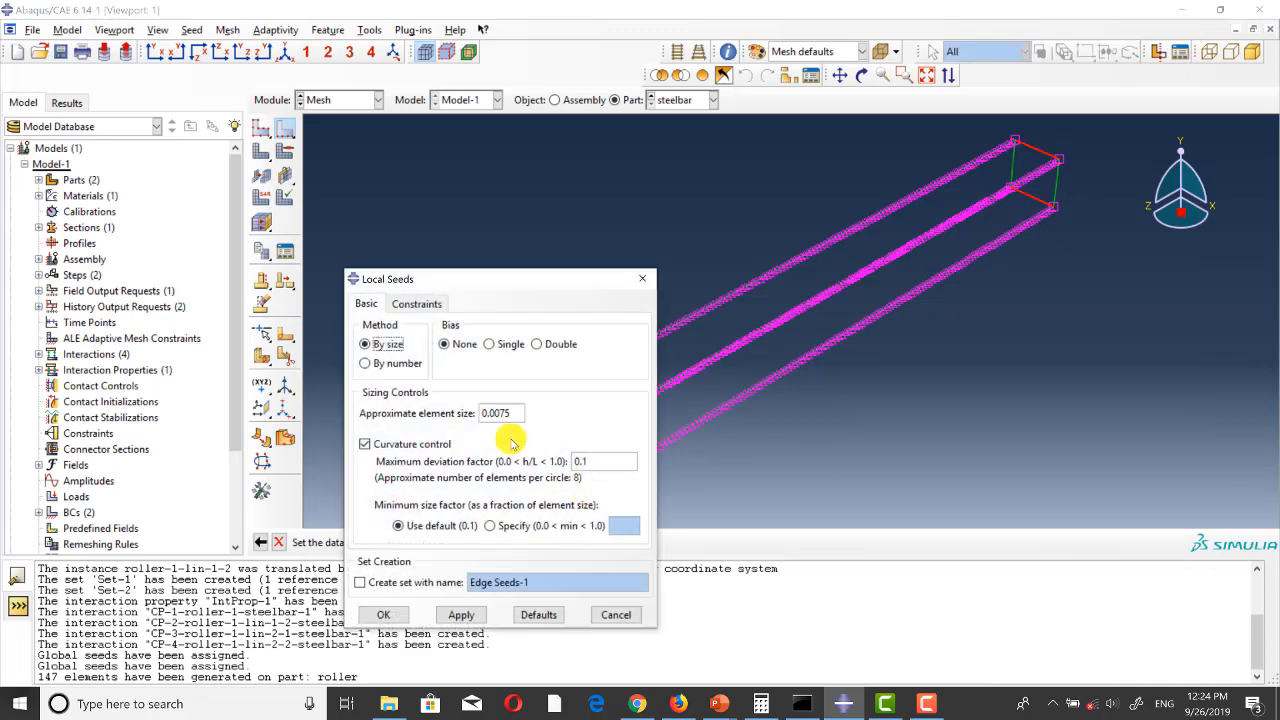
pyautogui.moveTo(493, 413); pyautogui.dragTo(557, 414)
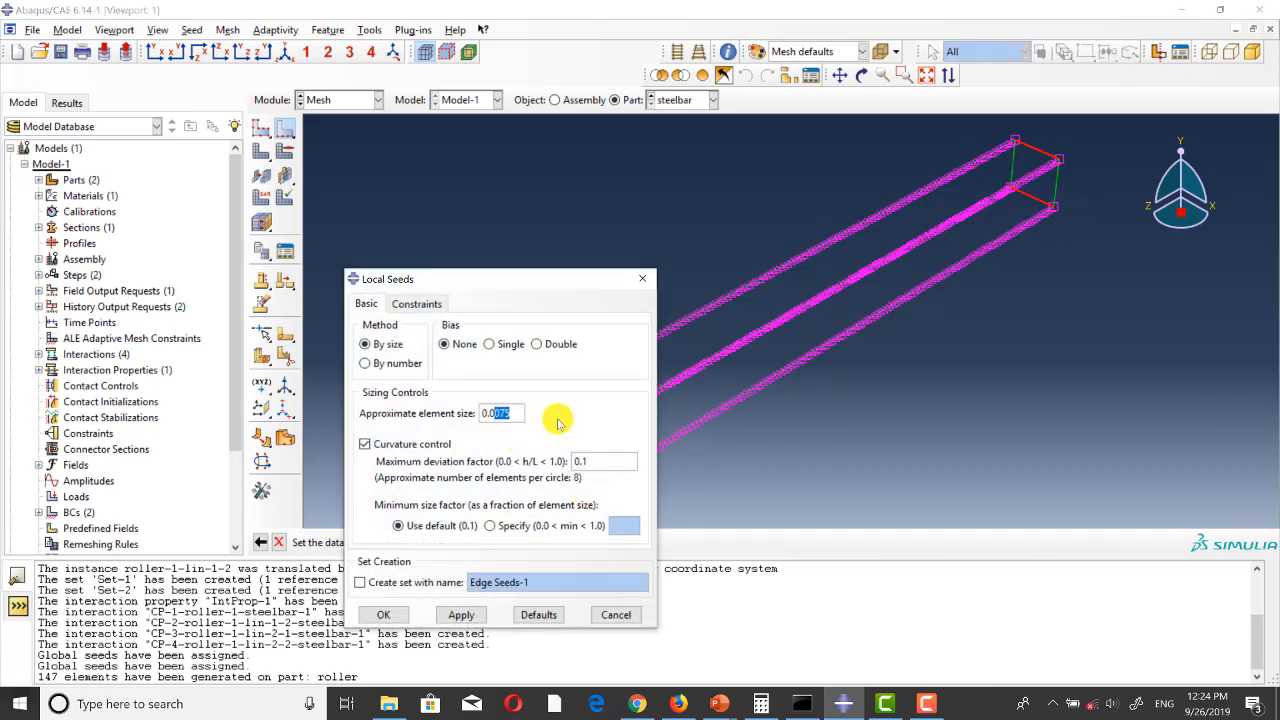
pyautogui.write('1')
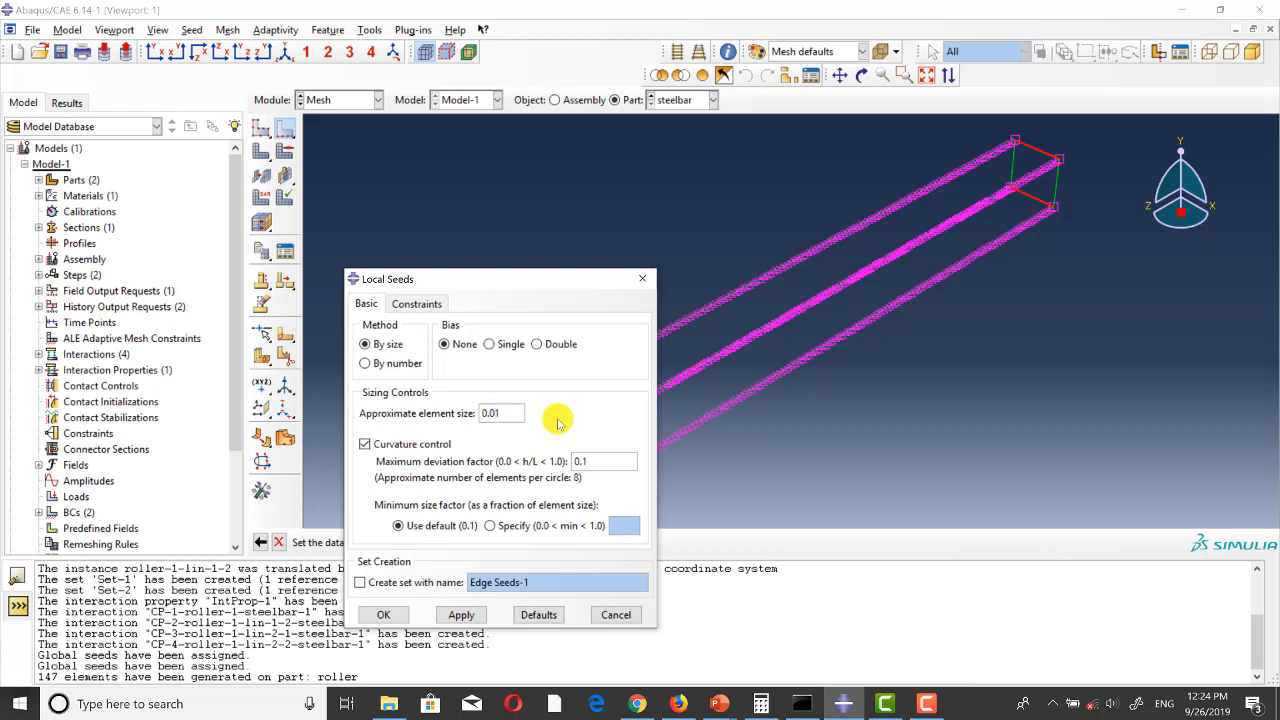
pyautogui.click(462, 615)
pyautogui.click(385, 614)
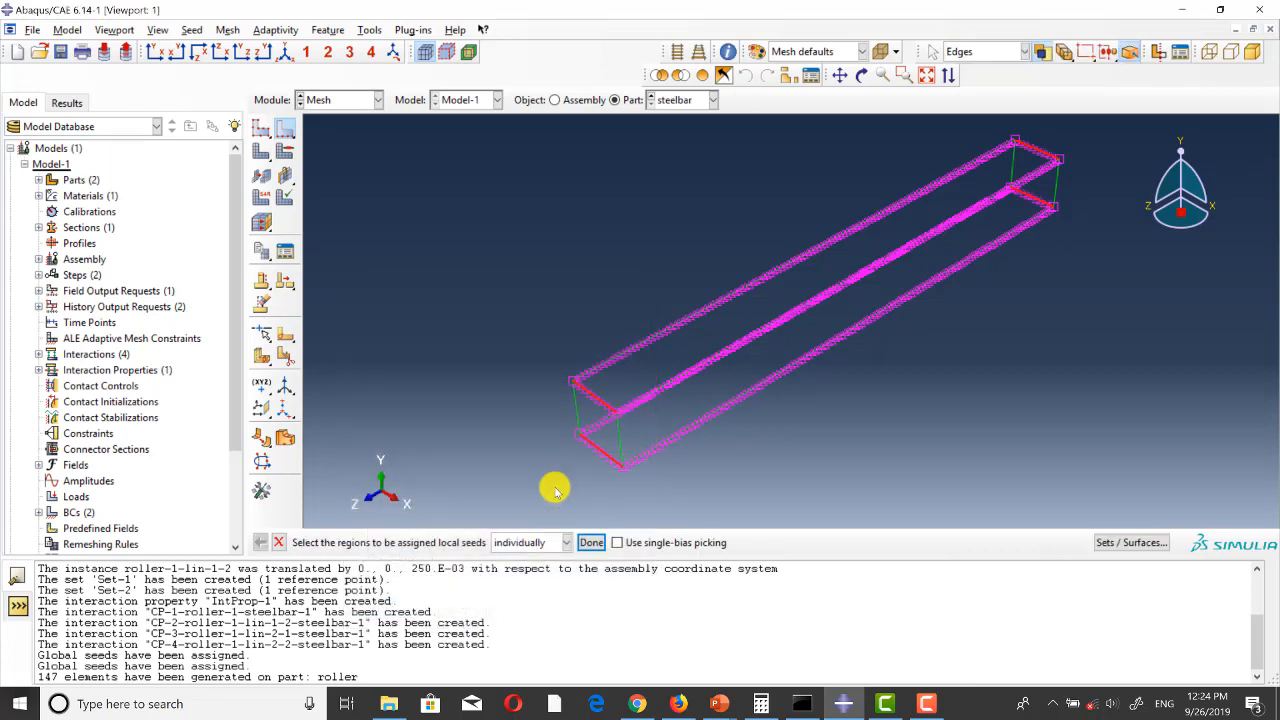
# Step: Seed the four vertical edges of the bar's end faces by number with 4 elements and restore the shaded display
pyautogui.click(578, 411)
pyautogui.keyDown('shift'); pyautogui.click(620, 440); pyautogui.keyUp('shift')
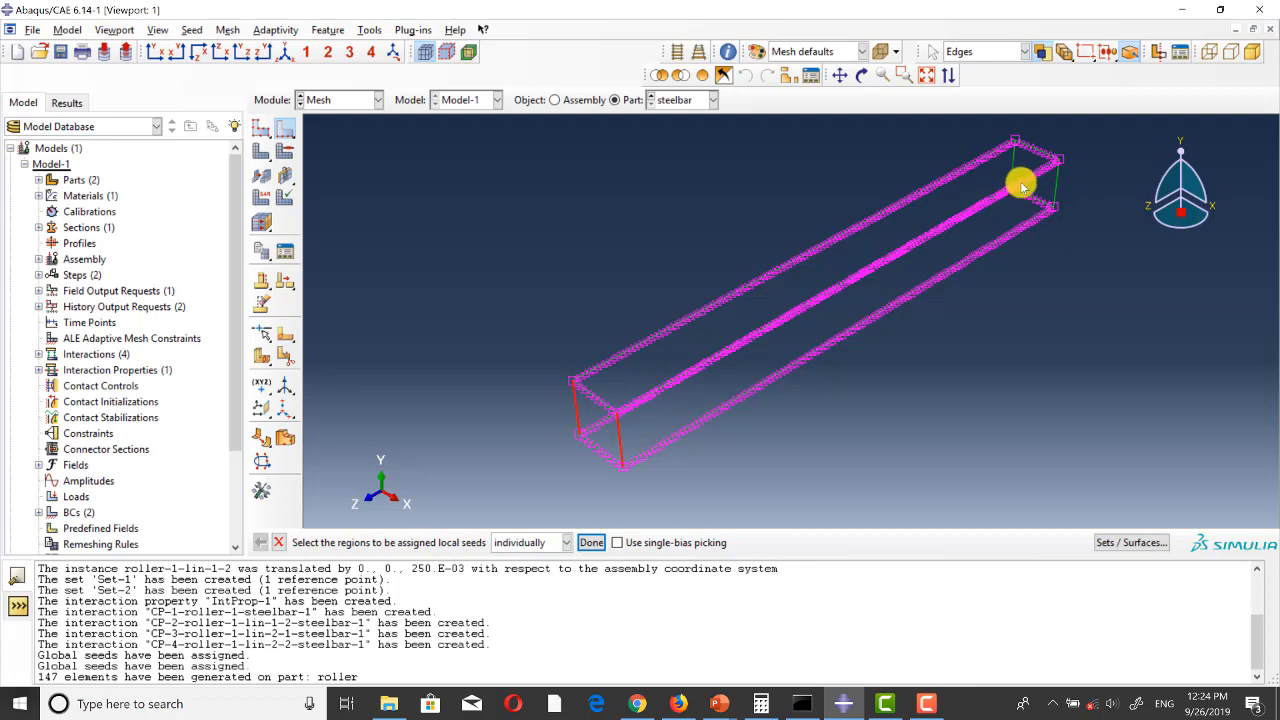
pyautogui.keyDown('shift'); pyautogui.click(1014, 166); pyautogui.keyUp('shift')
pyautogui.keyDown('shift'); pyautogui.click(1054, 190); pyautogui.keyUp('shift')
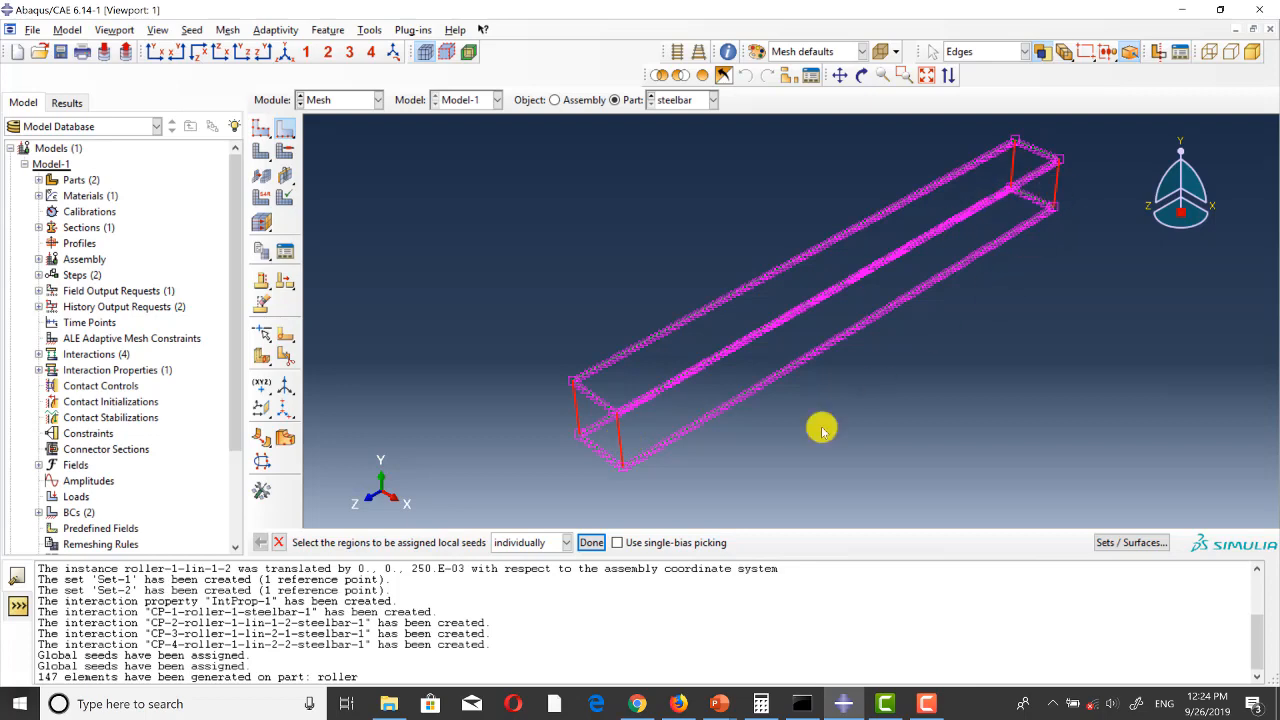
pyautogui.click(591, 542)
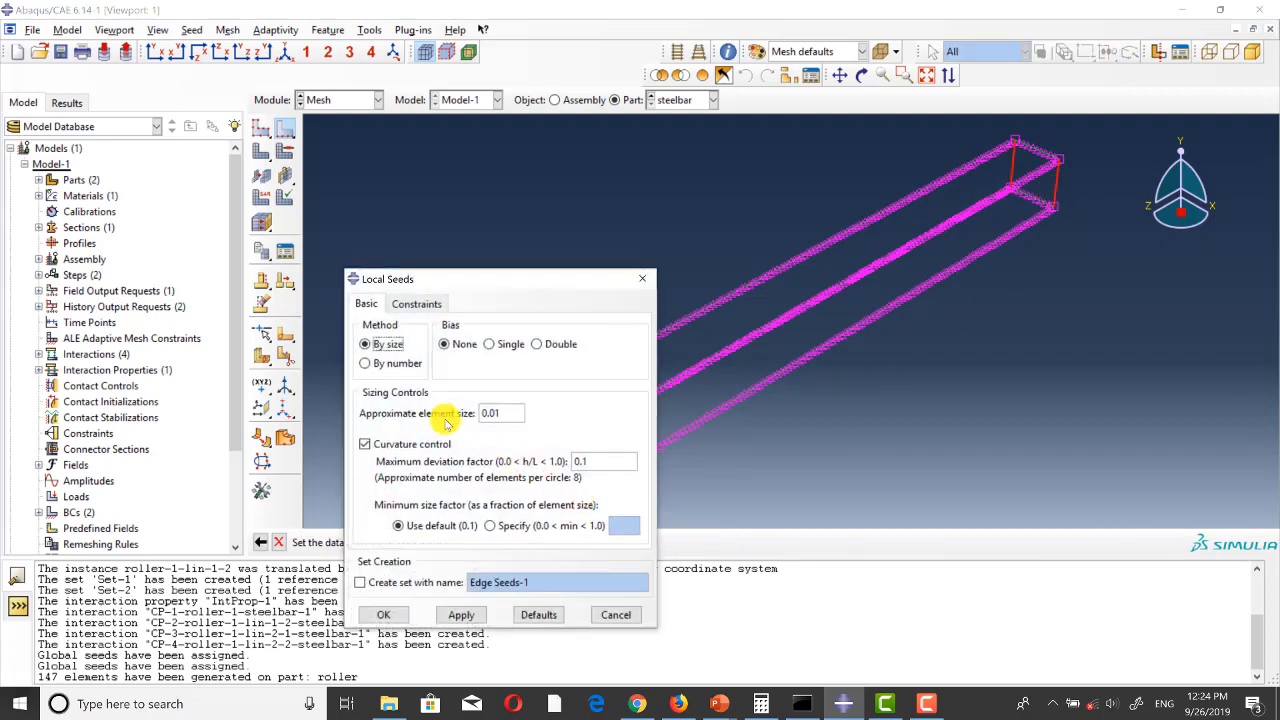
pyautogui.click(366, 363)
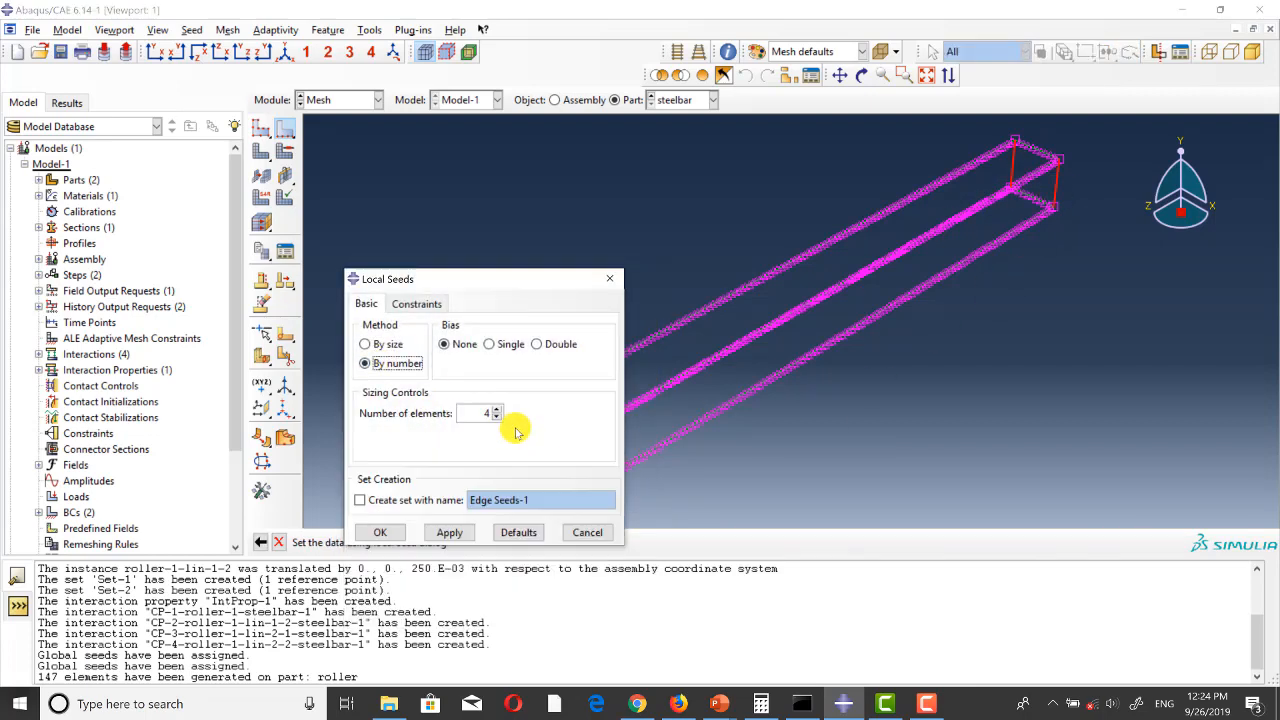
pyautogui.click(378, 531)
pyautogui.click(591, 542)
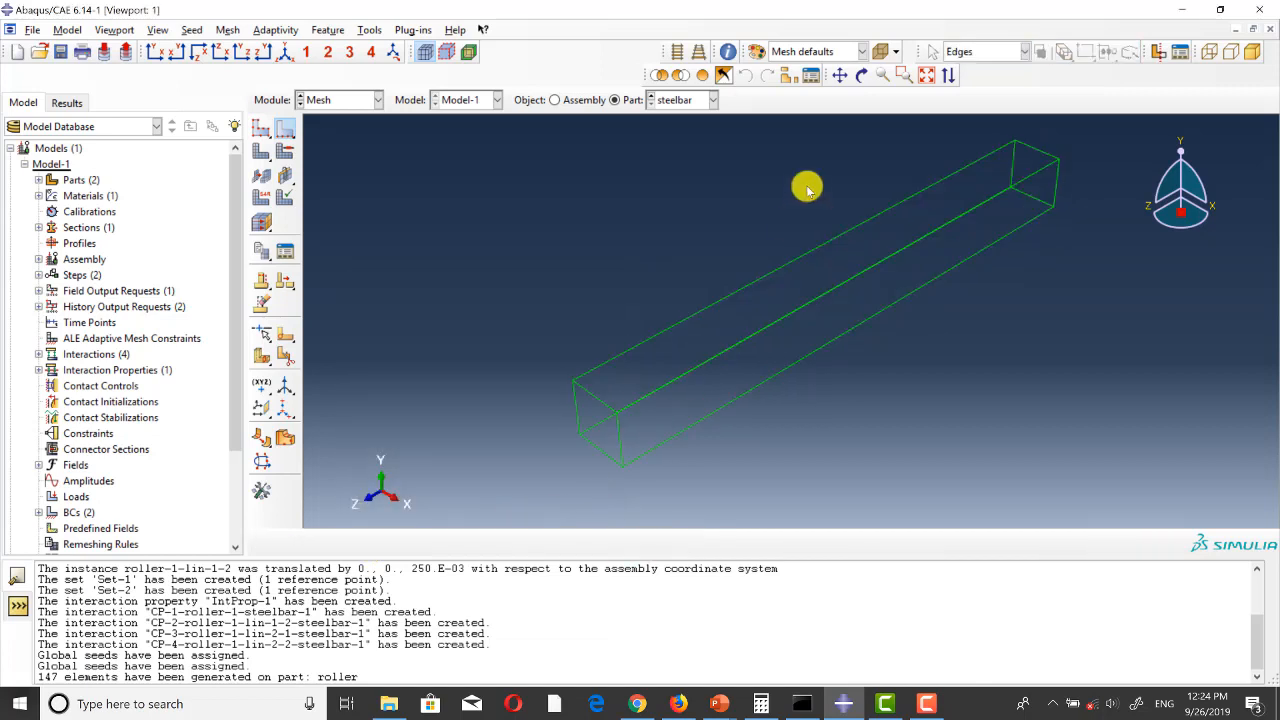
pyautogui.click(1252, 51)
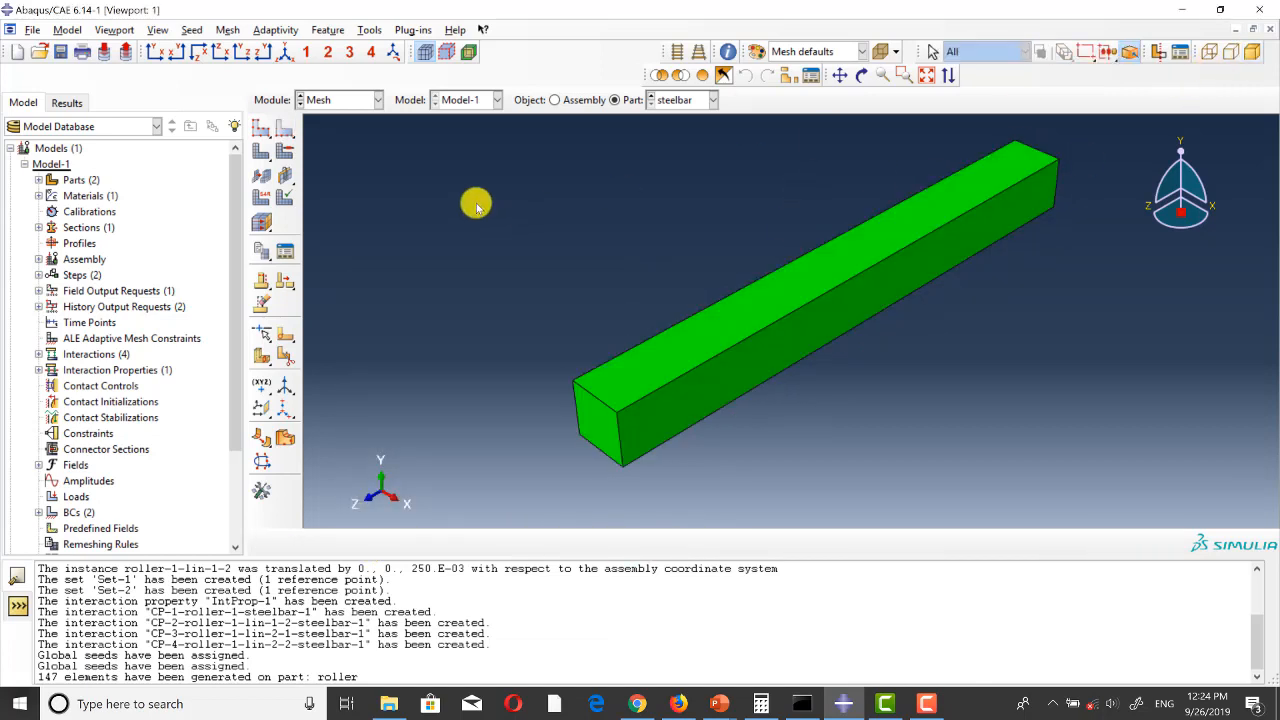
# Step: Generate the steel bar's mesh and display the whole assembly to inspect the meshed bar and rollers
pyautogui.click(284, 150)
pyautogui.click(406, 543)
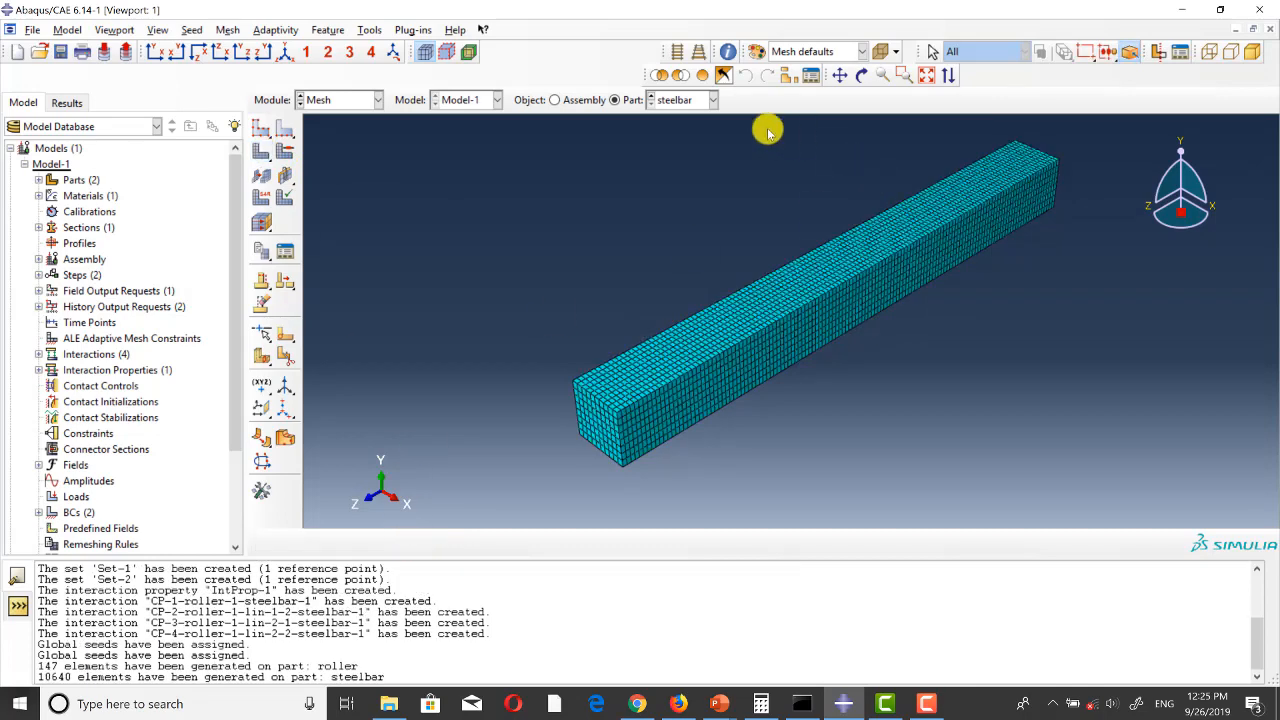
pyautogui.click(556, 101)
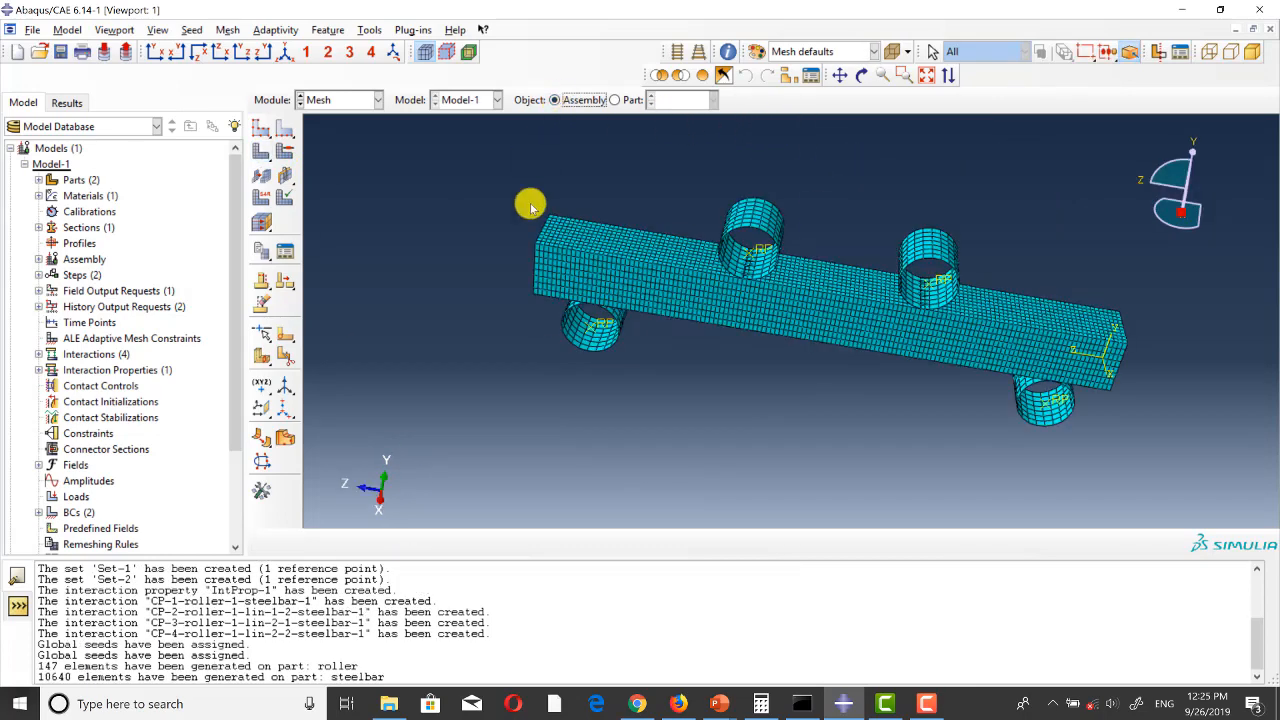
pyautogui.scroll(3, 510, 311)
pyautogui.scroll(-5, 676, 280)
pyautogui.scroll(-5, 666, 323)
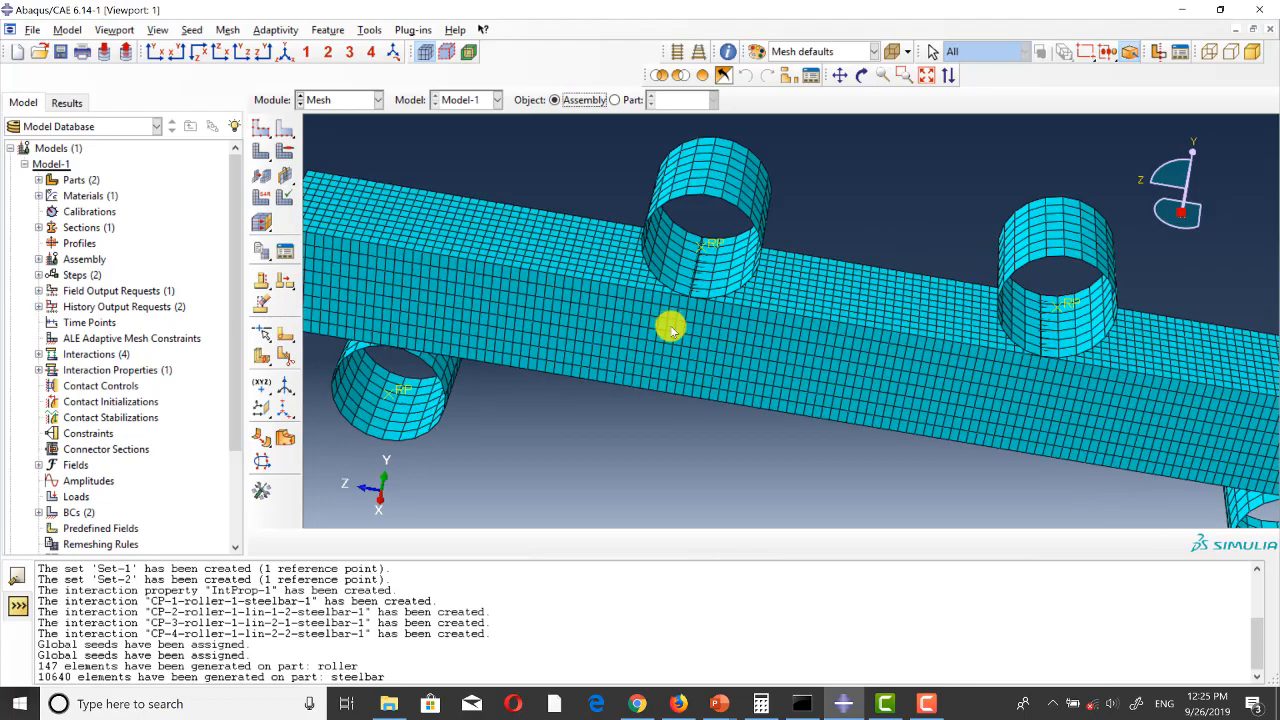
pyautogui.scroll(3, 667, 440)
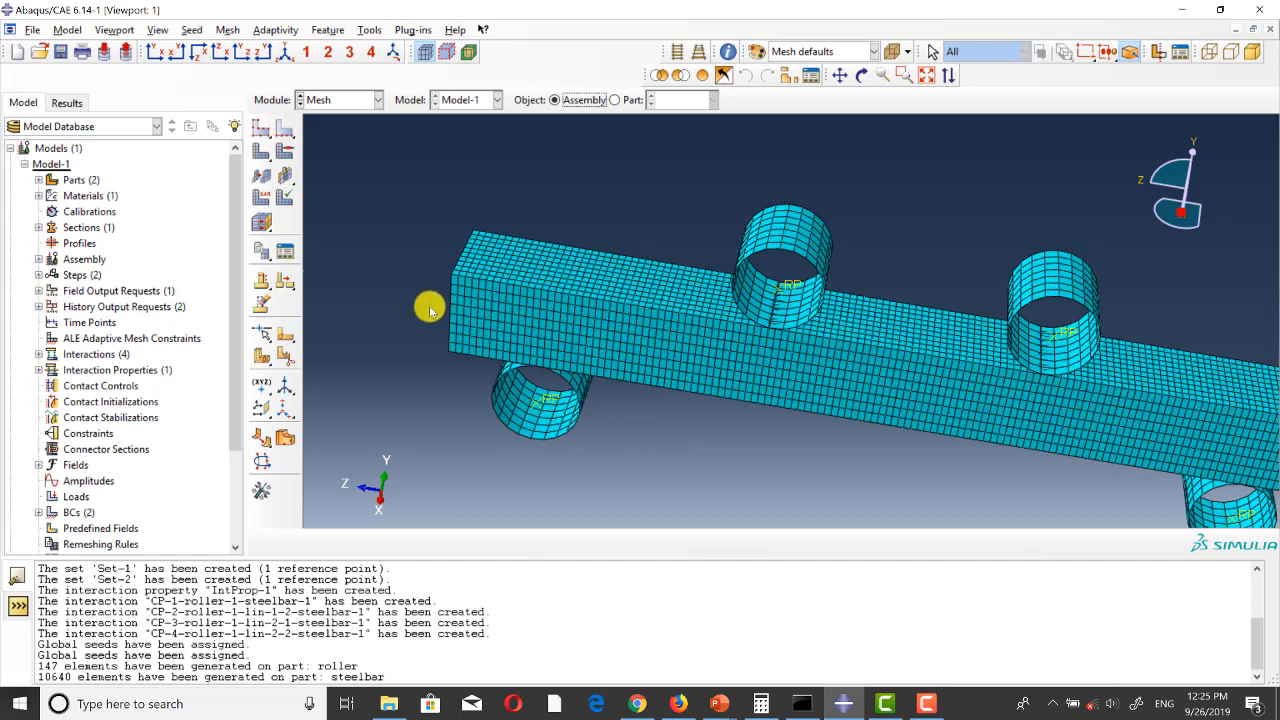
pyautogui.scroll(-3, 429, 306)
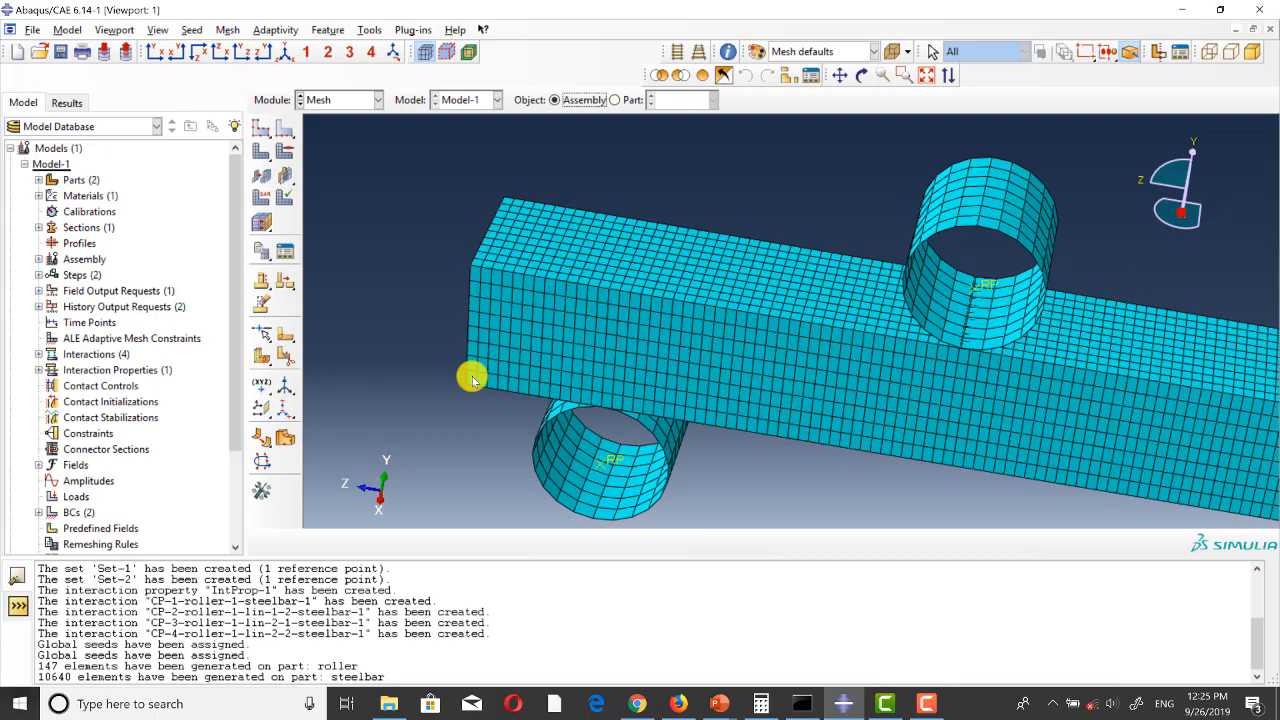
pyautogui.scroll(3, 409, 266)
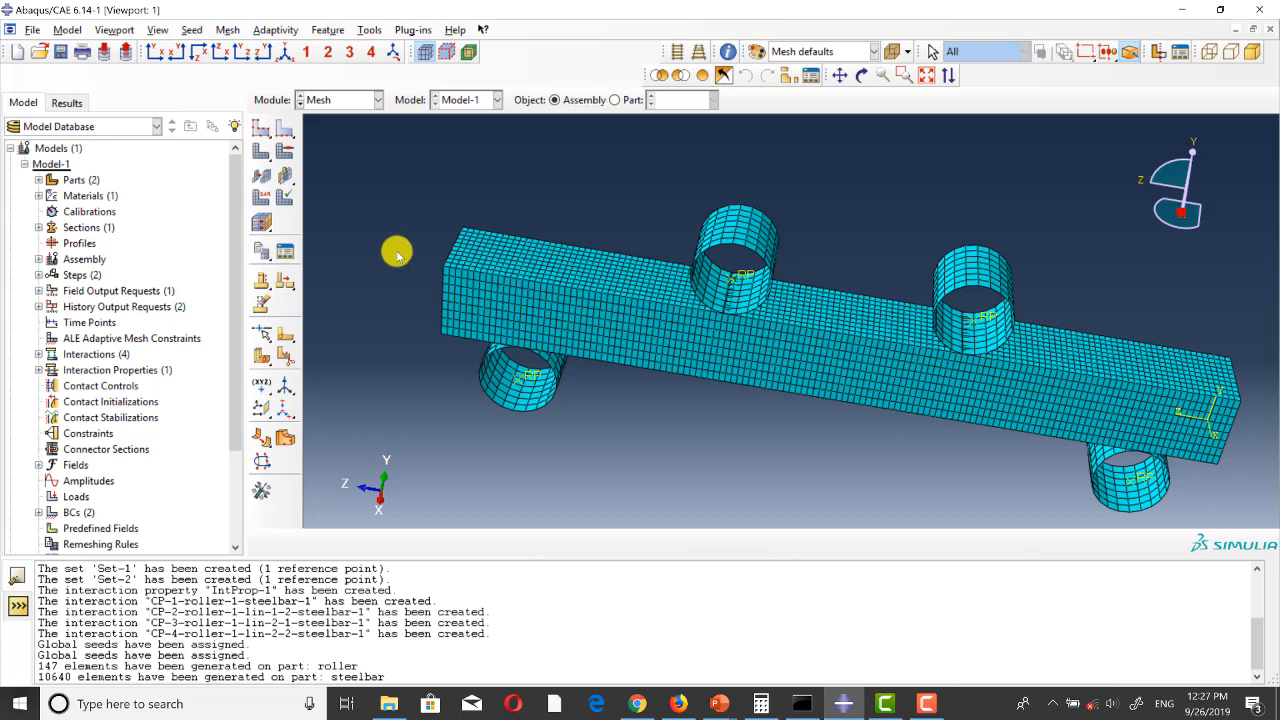
pyautogui.click(360, 100)
pyautogui.click(340, 246)
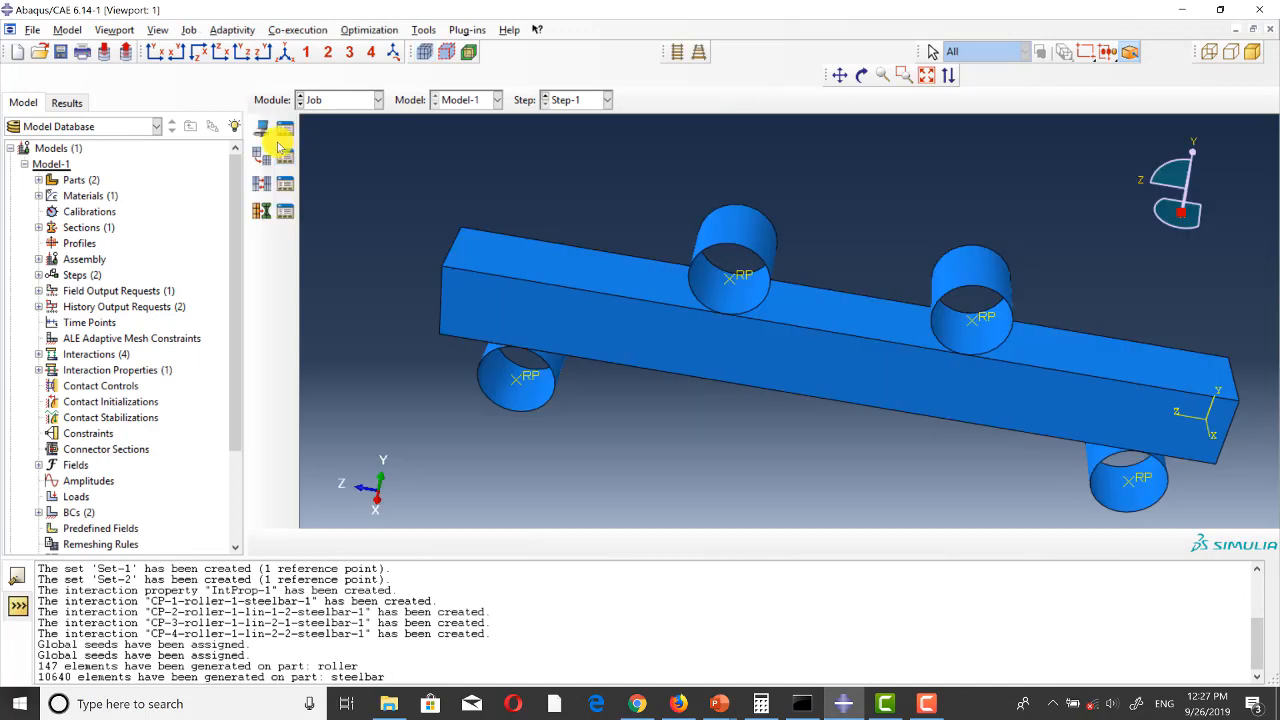
pyautogui.click(262, 128)
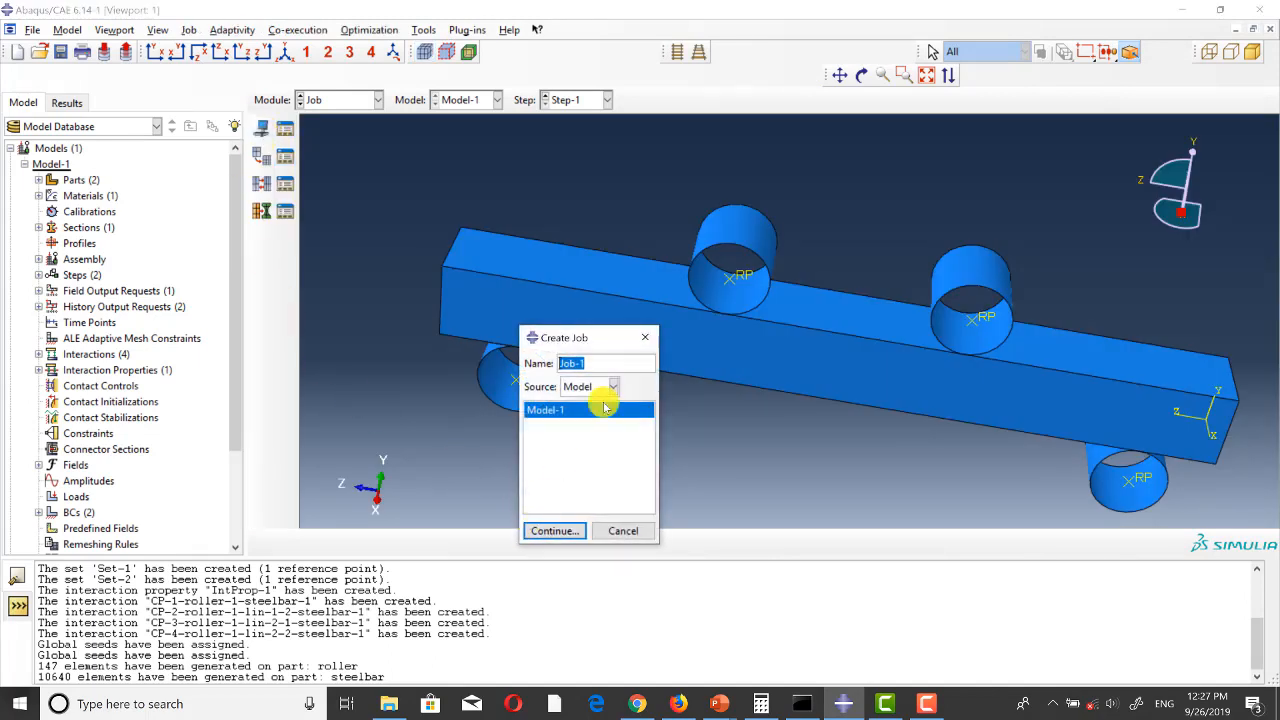
pyautogui.click(648, 342)
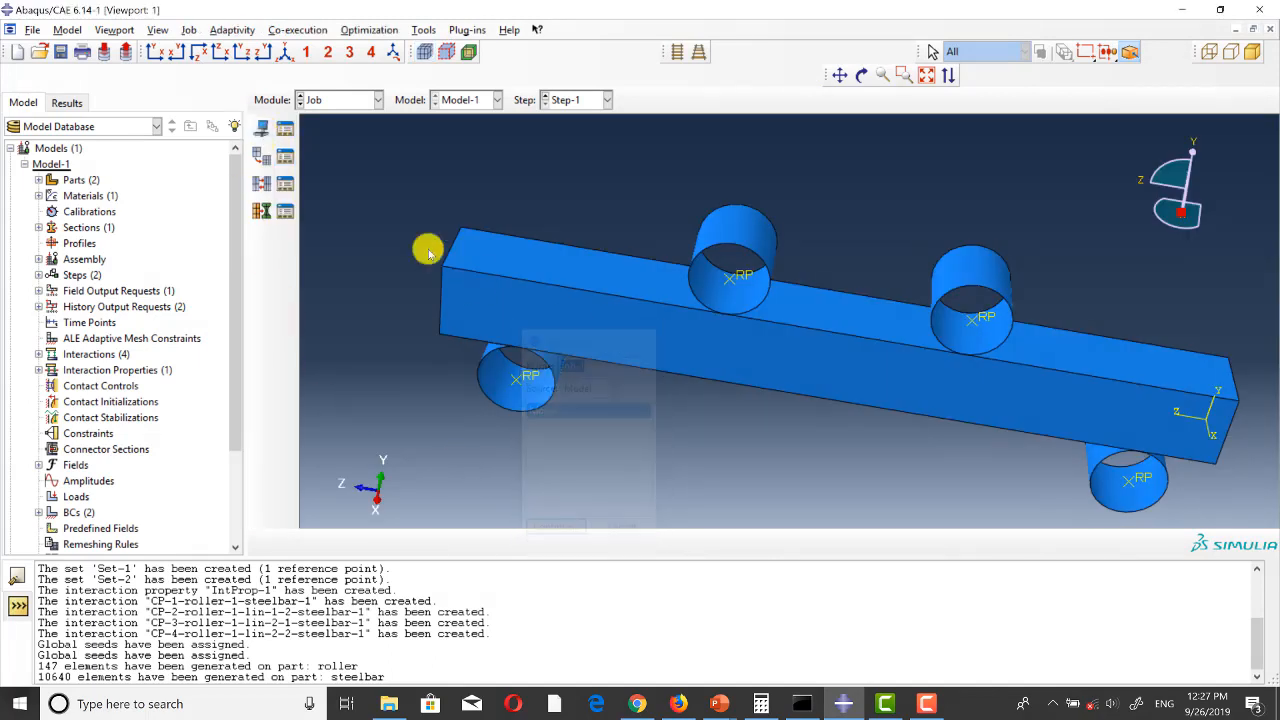
pyautogui.click(349, 100)
pyautogui.click(335, 230)
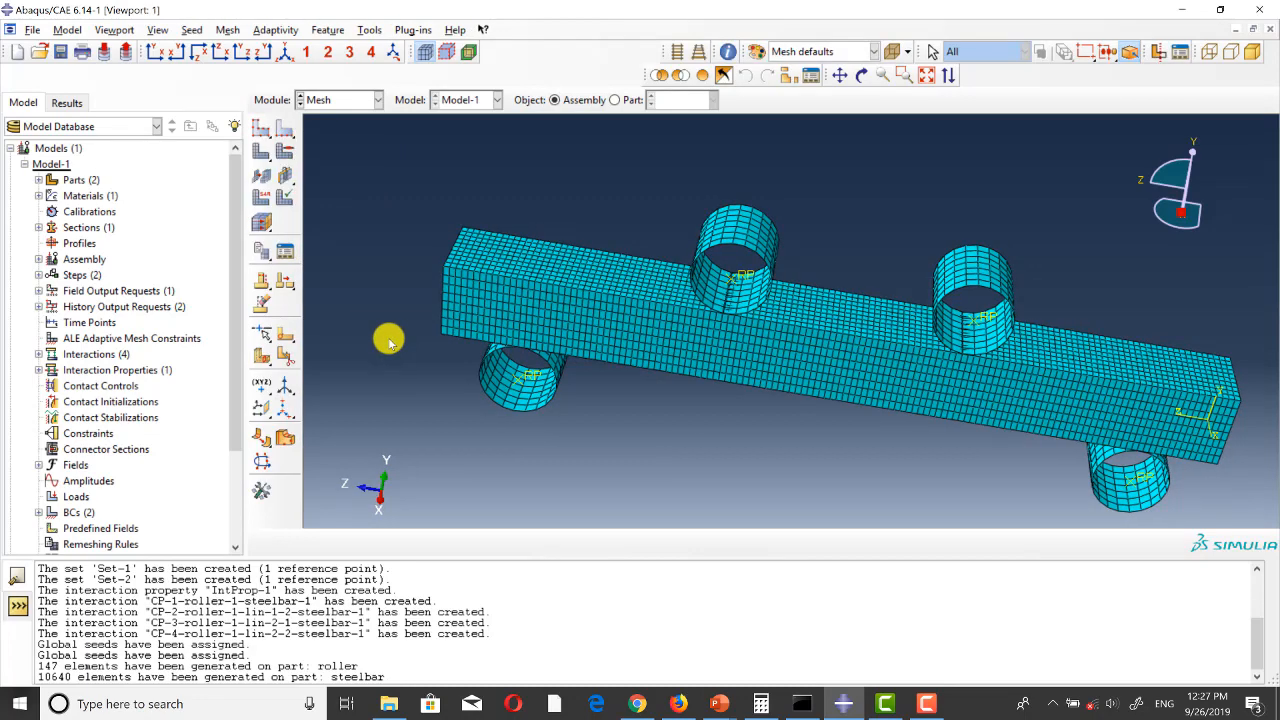
# Step: Rename the model Model-1 as Model1_staticgeneral
pyautogui.rightClick(60, 164)
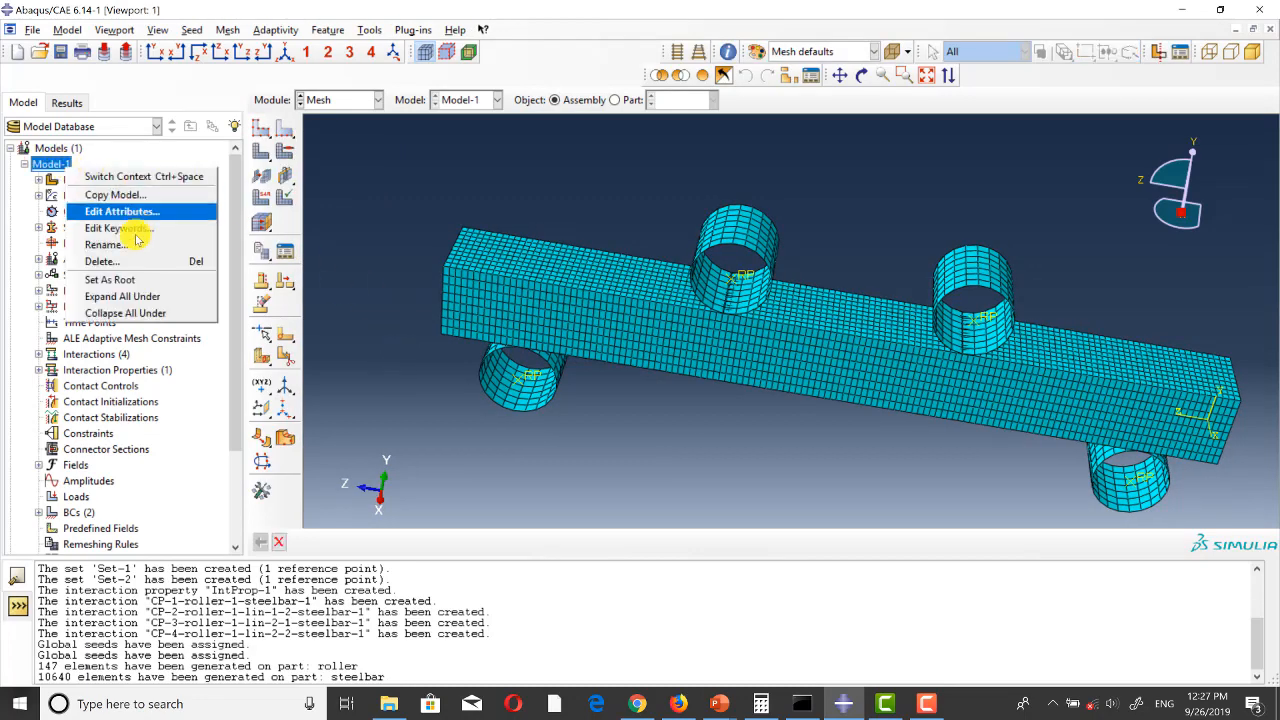
pyautogui.click(145, 235)
pyautogui.doubleClick(71, 134)
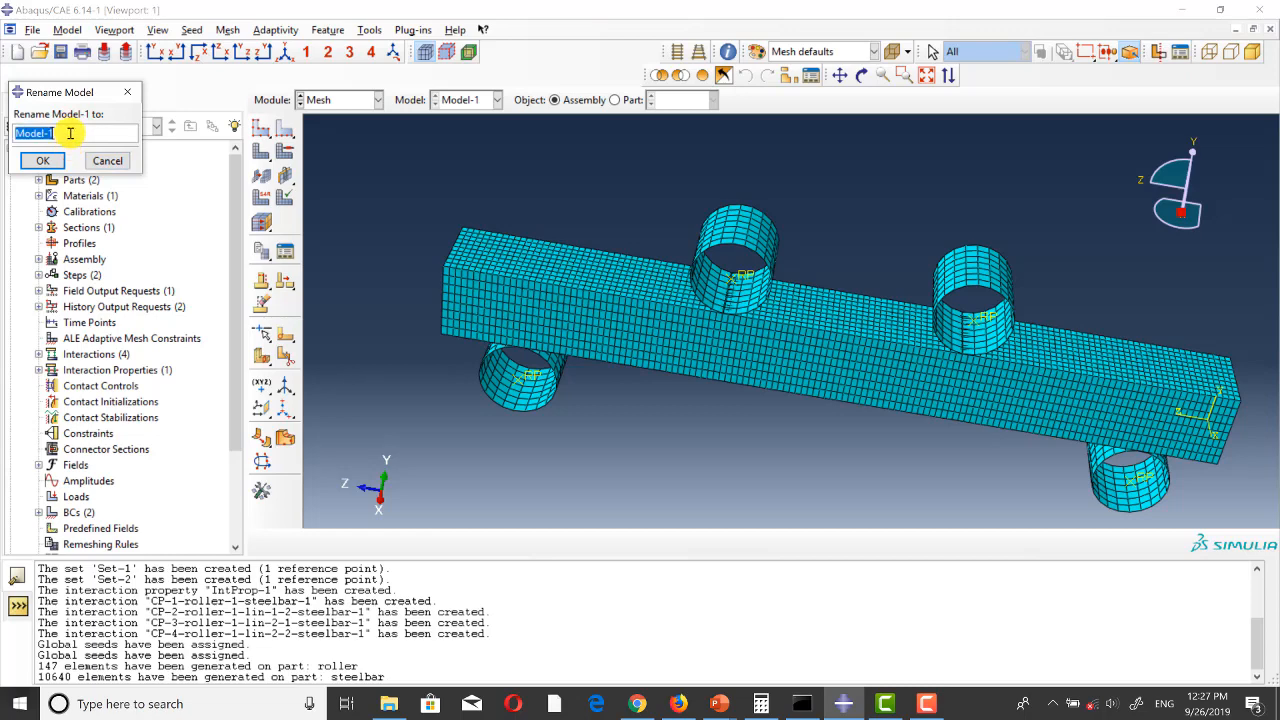
pyautogui.click(68, 134)
pyautogui.press('BackSpace')
pyautogui.press('BackSpace')
pyautogui.write('1_')
pyautogui.write('ste')
pyautogui.write('ticgeneral')
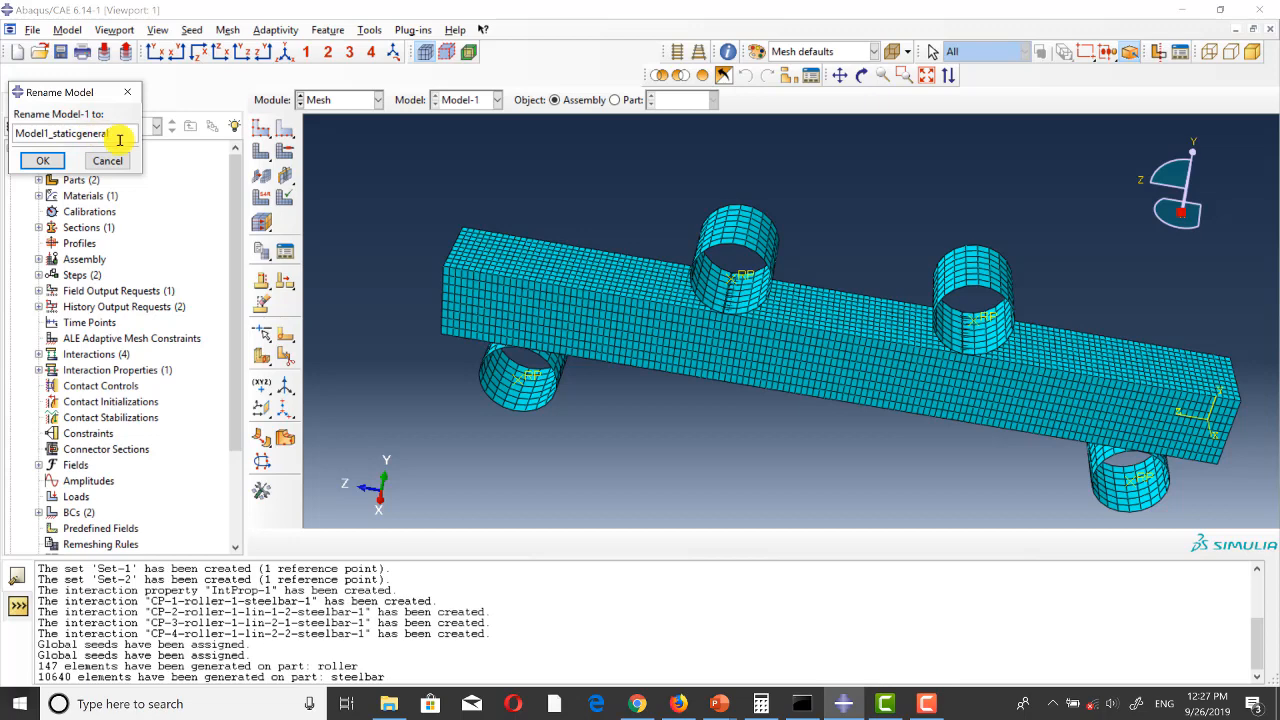
pyautogui.click(42, 160)
# Step: Create a job named staticgeneral for Model1_staticgeneral, using multiple processors with the count at 2
pyautogui.click(330, 100)
pyautogui.click(318, 245)
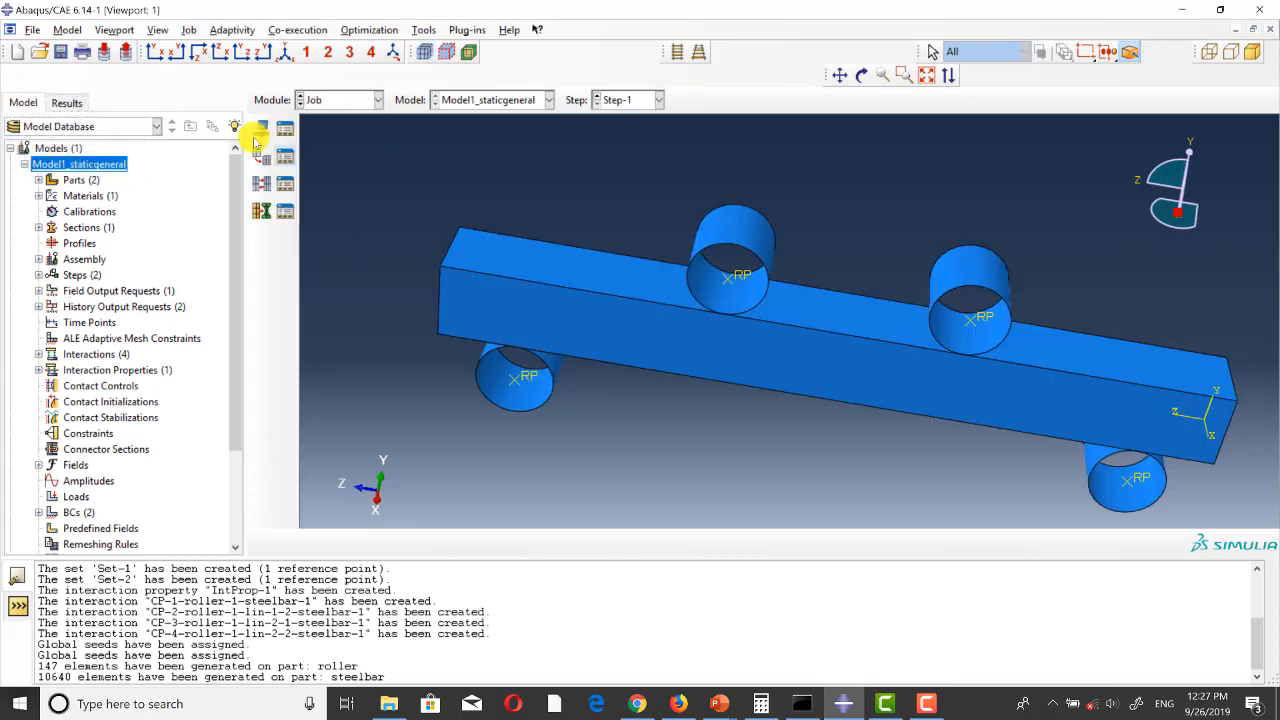
pyautogui.click(261, 128)
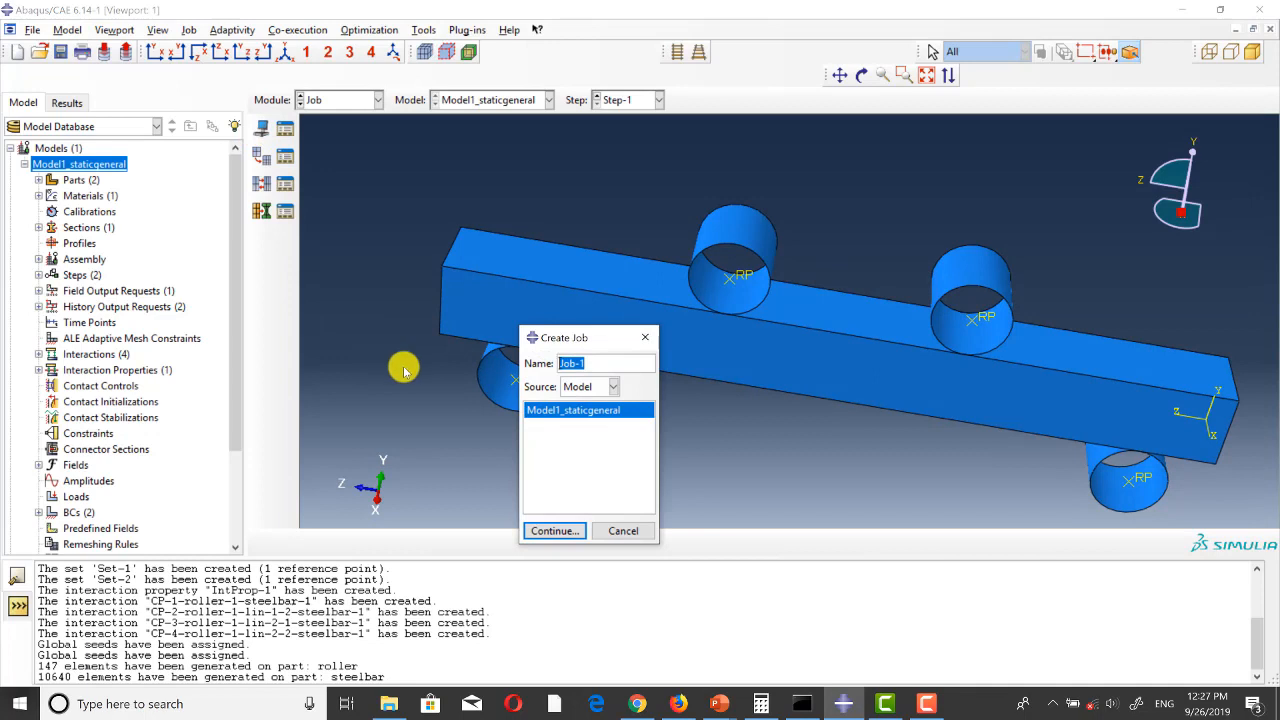
pyautogui.write('staticgeneral')
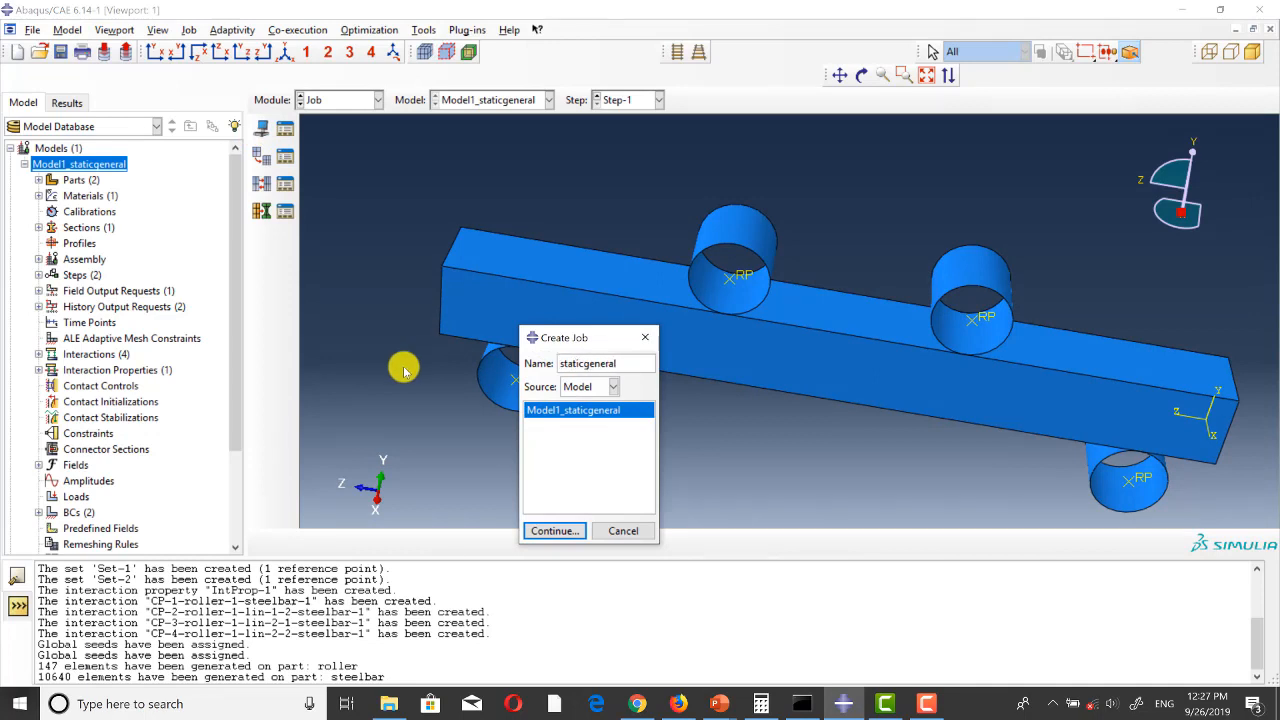
pyautogui.click(570, 531)
pyautogui.click(821, 313)
pyautogui.click(735, 336)
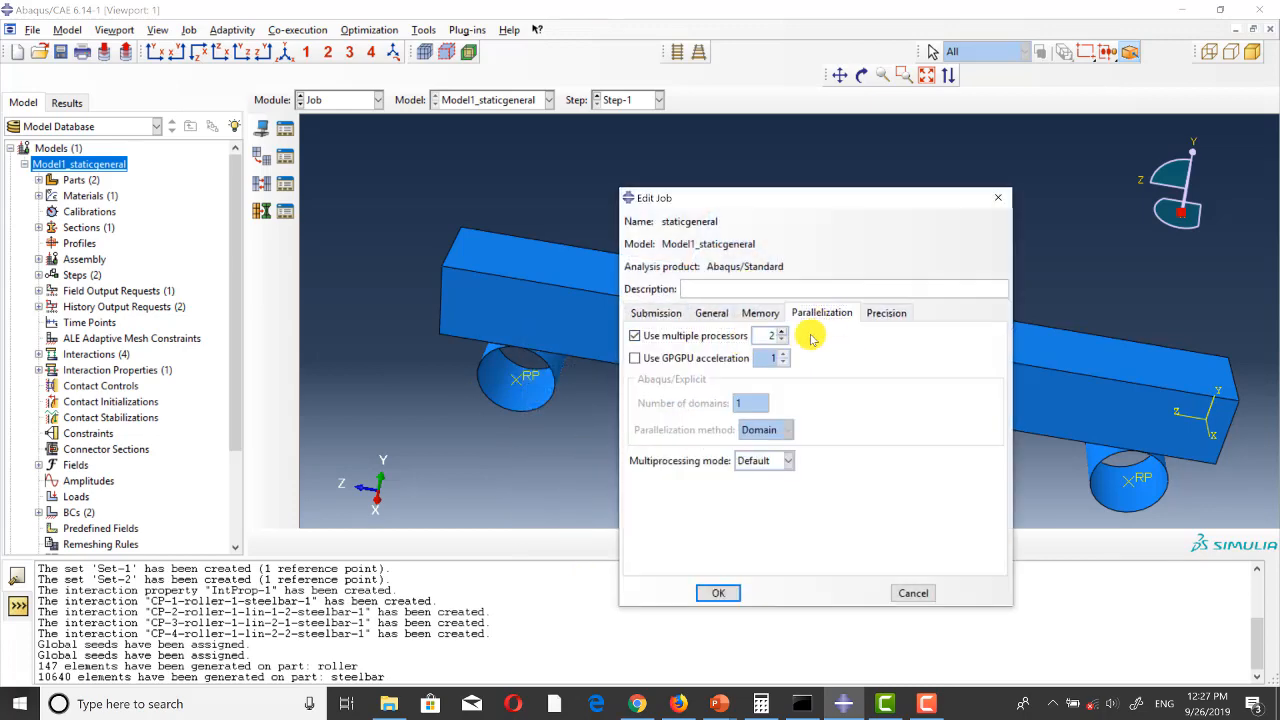
pyautogui.click(718, 593)
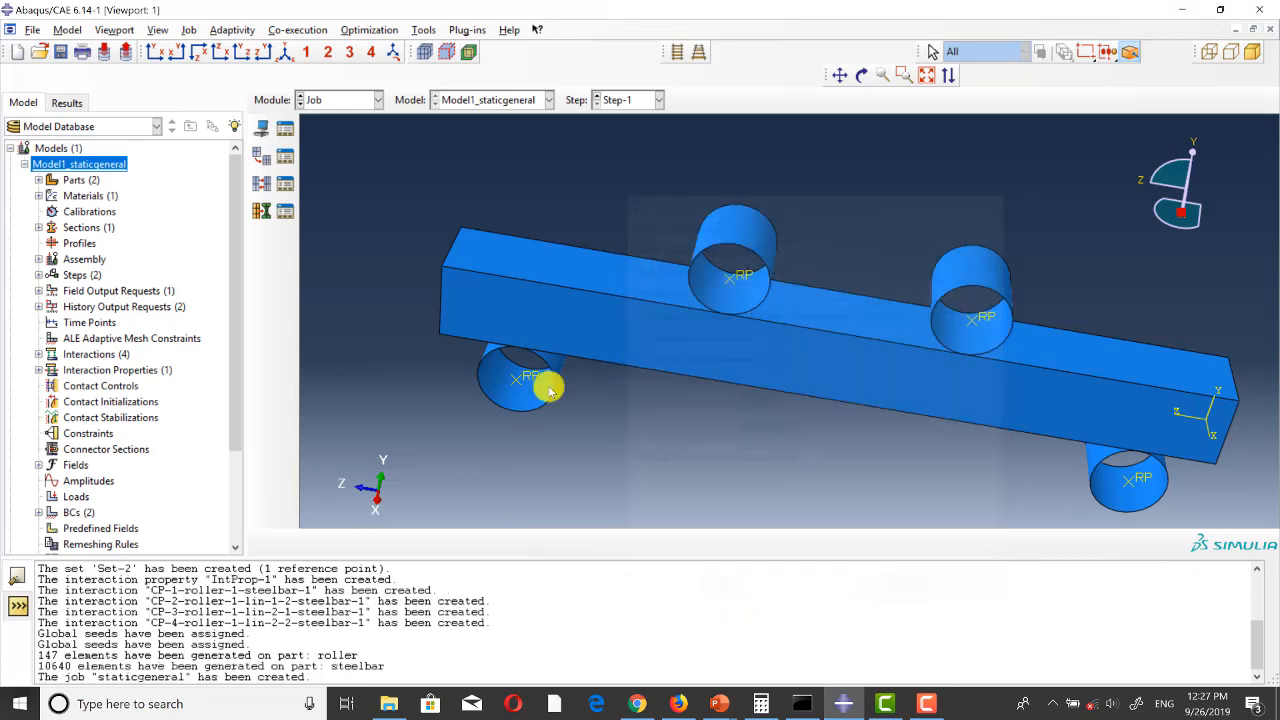
# Step: Submit the staticgeneral job for analysis and open its monitor, enlarged to show the increment table and log
pyautogui.click(285, 128)
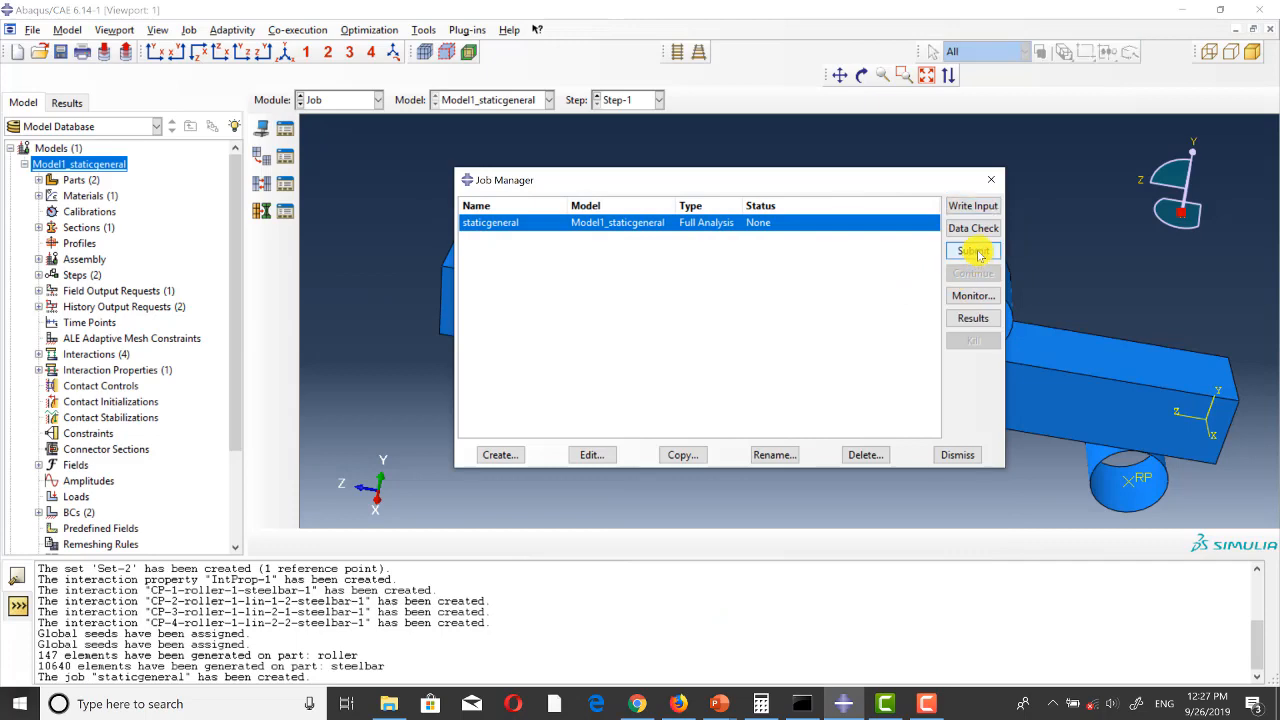
pyautogui.click(968, 250)
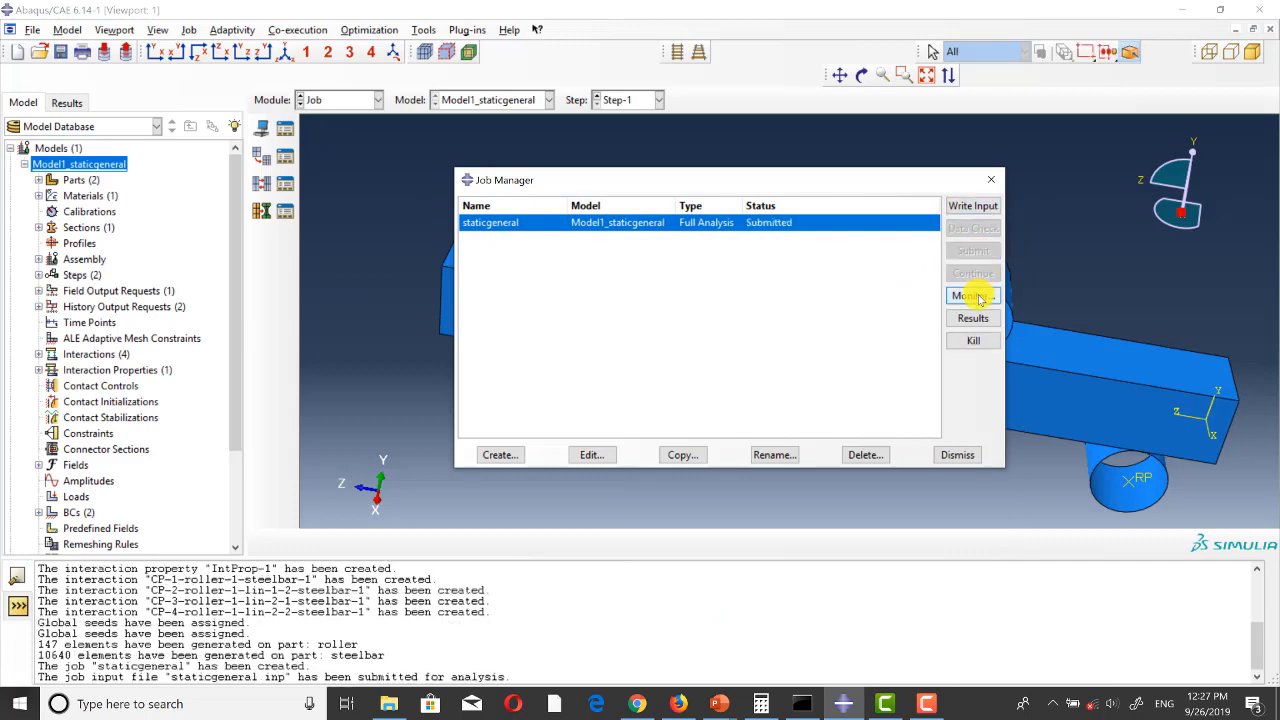
pyautogui.click(972, 296)
pyautogui.moveTo(447, 120); pyautogui.dragTo(813, 116)
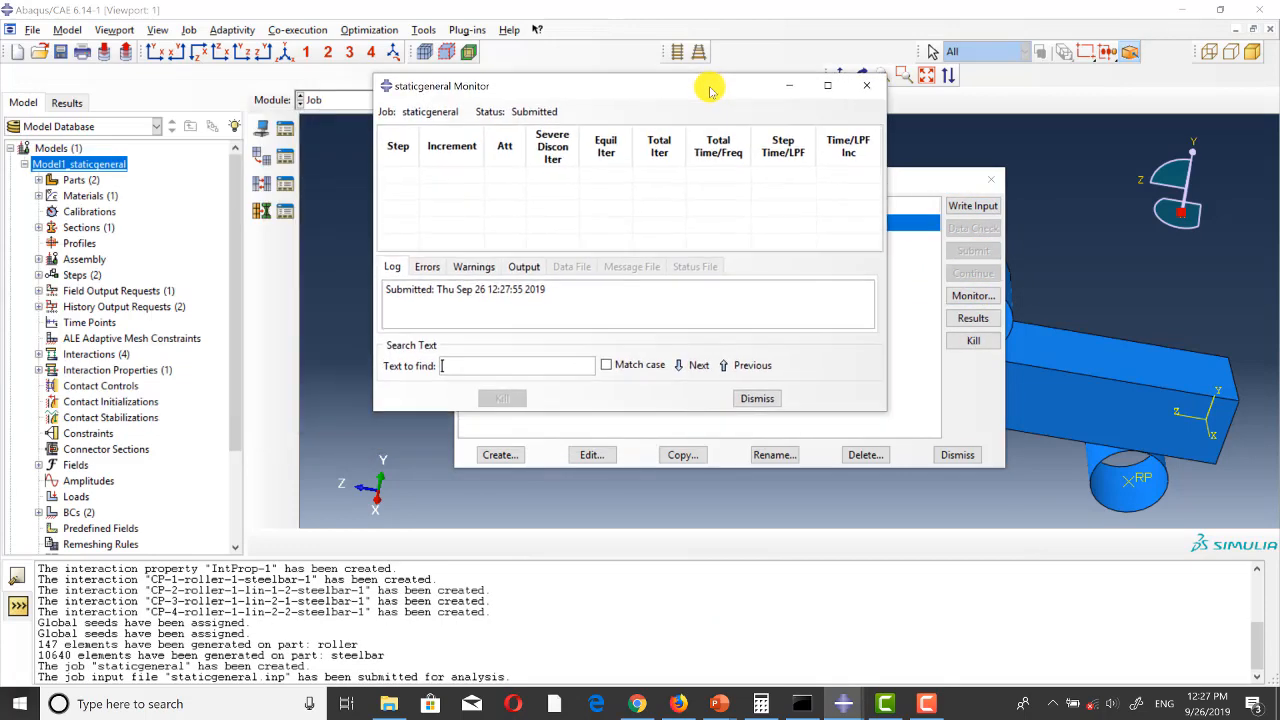
pyautogui.moveTo(617, 414); pyautogui.dragTo(587, 598)
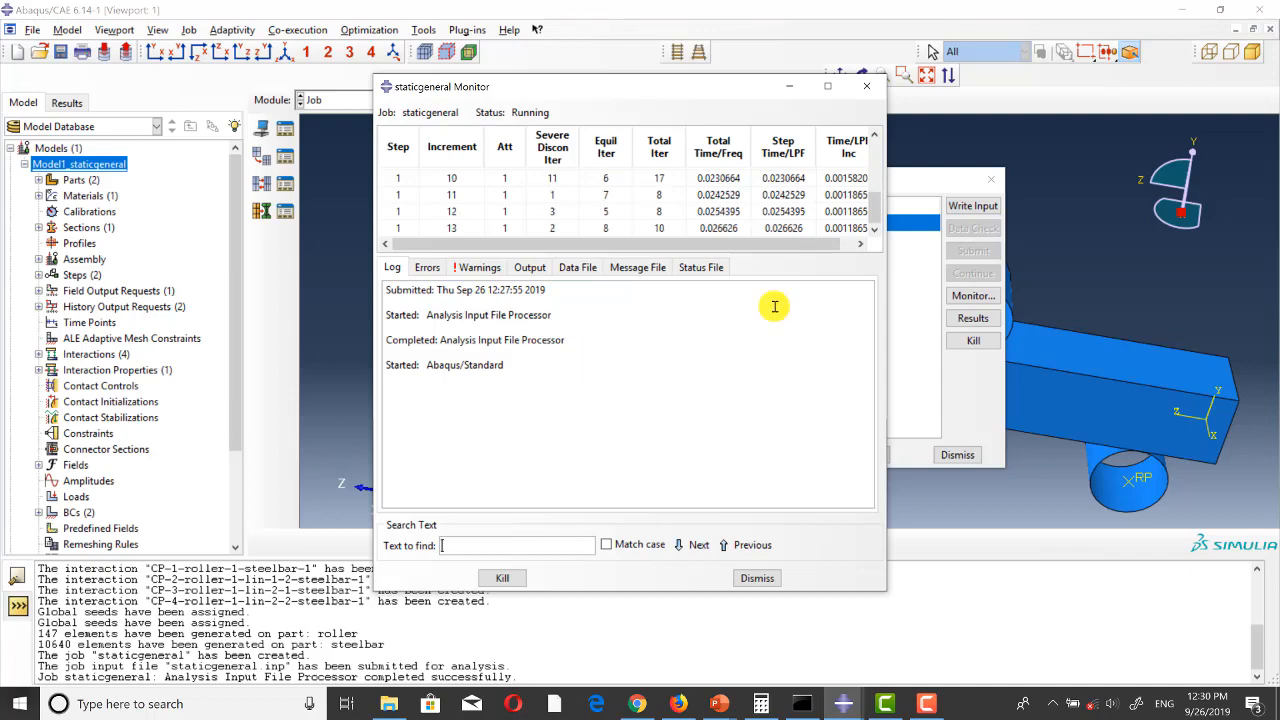
pyautogui.moveTo(886, 283); pyautogui.dragTo(1056, 270)
pyautogui.moveTo(894, 254); pyautogui.dragTo(880, 371)
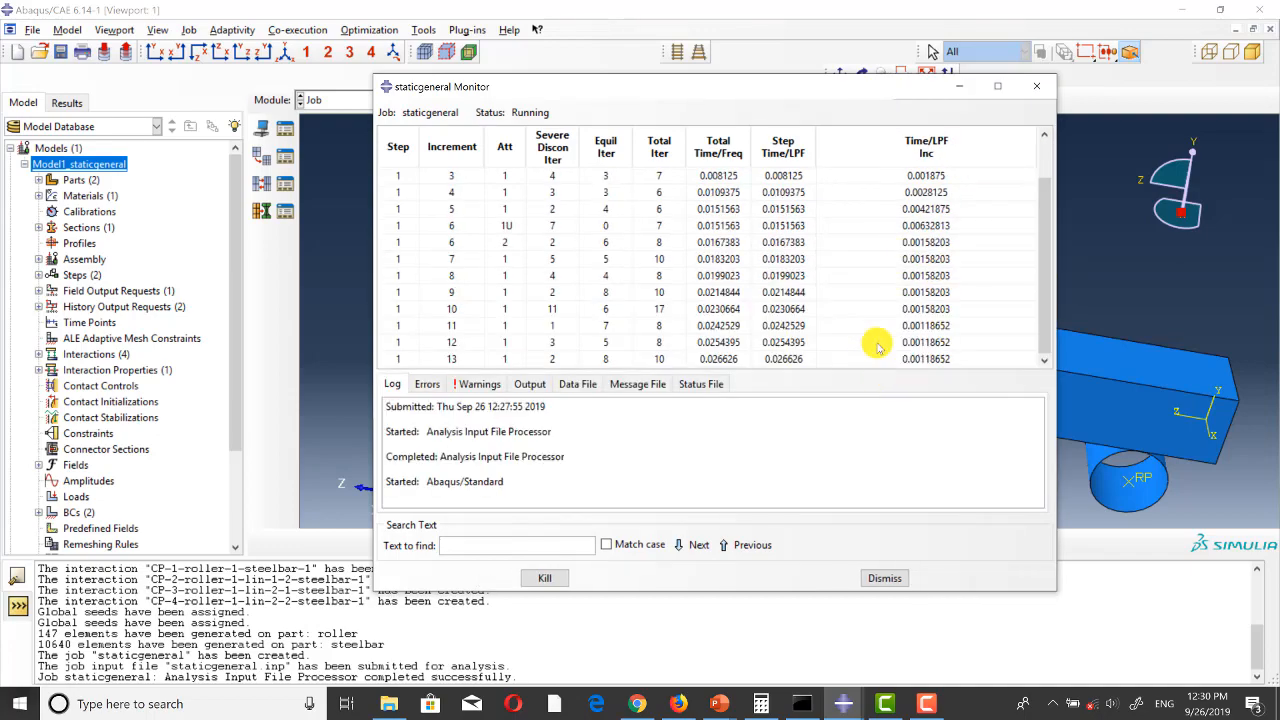
# Step: Switch to Windows Task Manager to check the computer's resource use while the analysis runs
pyautogui.hotkey('ctrl', 'shift', 'Escape')
pyautogui.moveTo(900, 14); pyautogui.dragTo(322, 140)
pyautogui.click(500, 146)
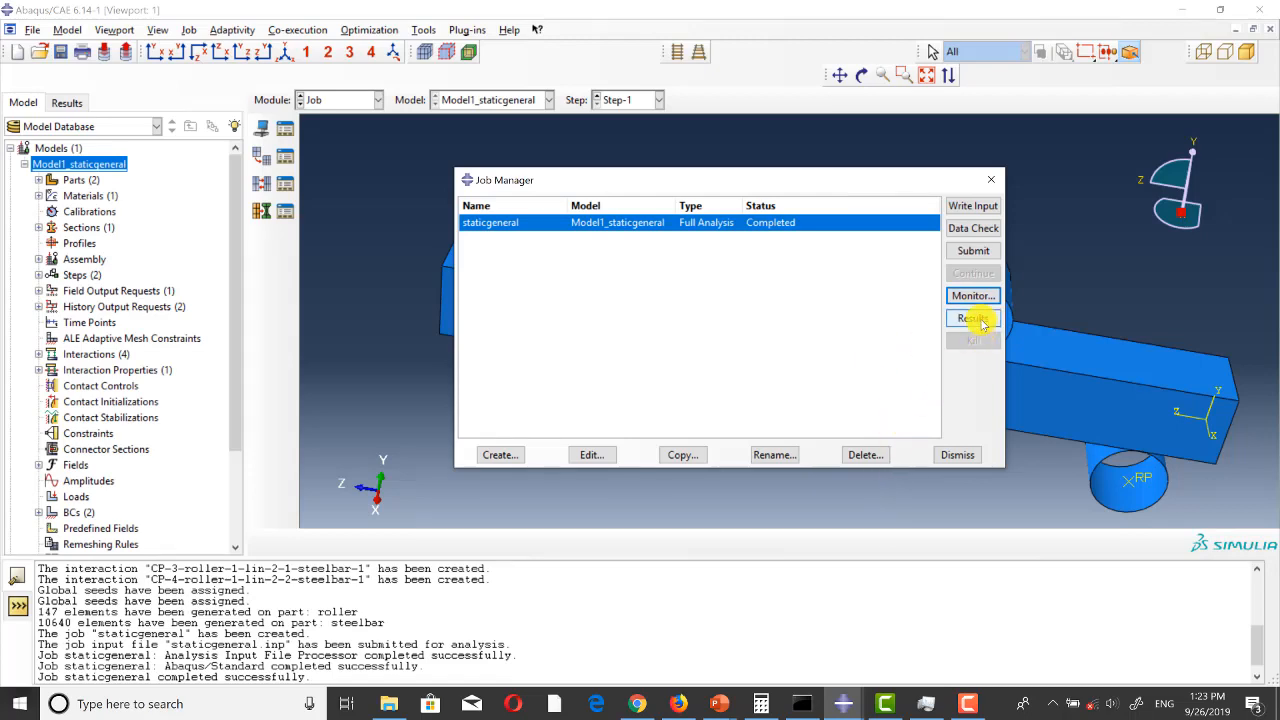
# Step: Open the staticgeneral job's results and show the Mises stress contours at frame 179 of Step-1
pyautogui.click(973, 318)
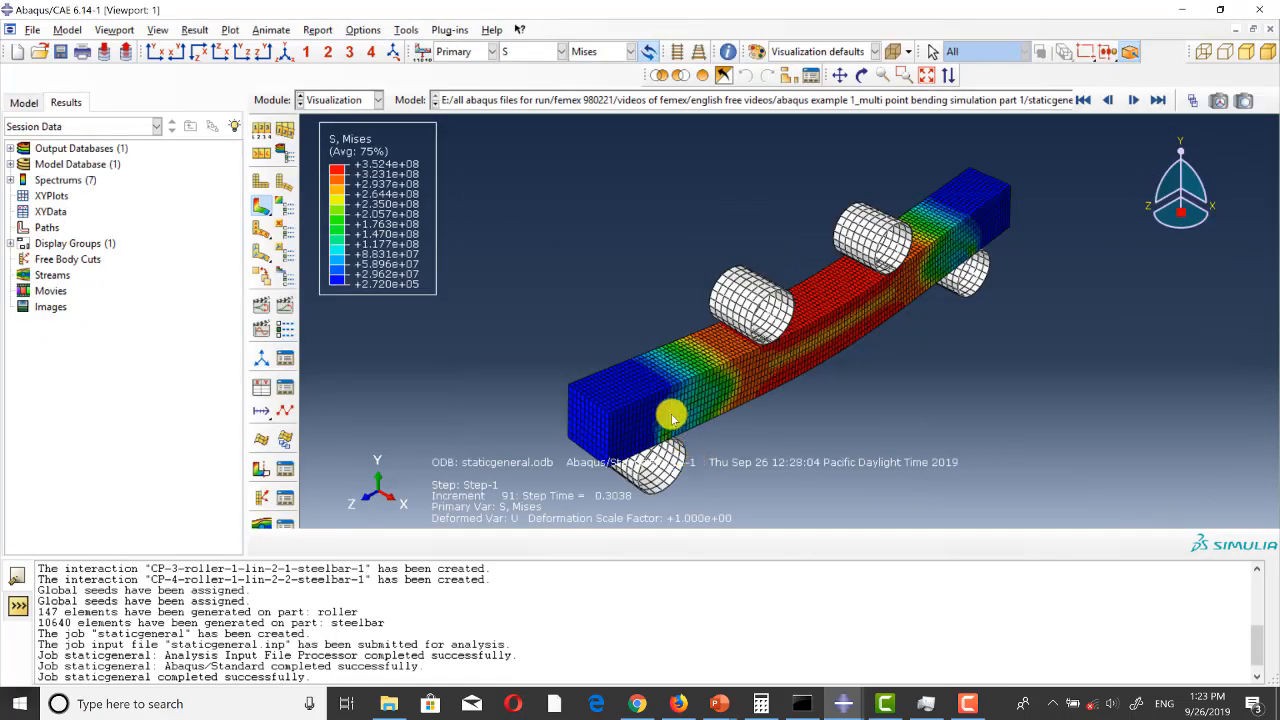
pyautogui.click(1190, 101)
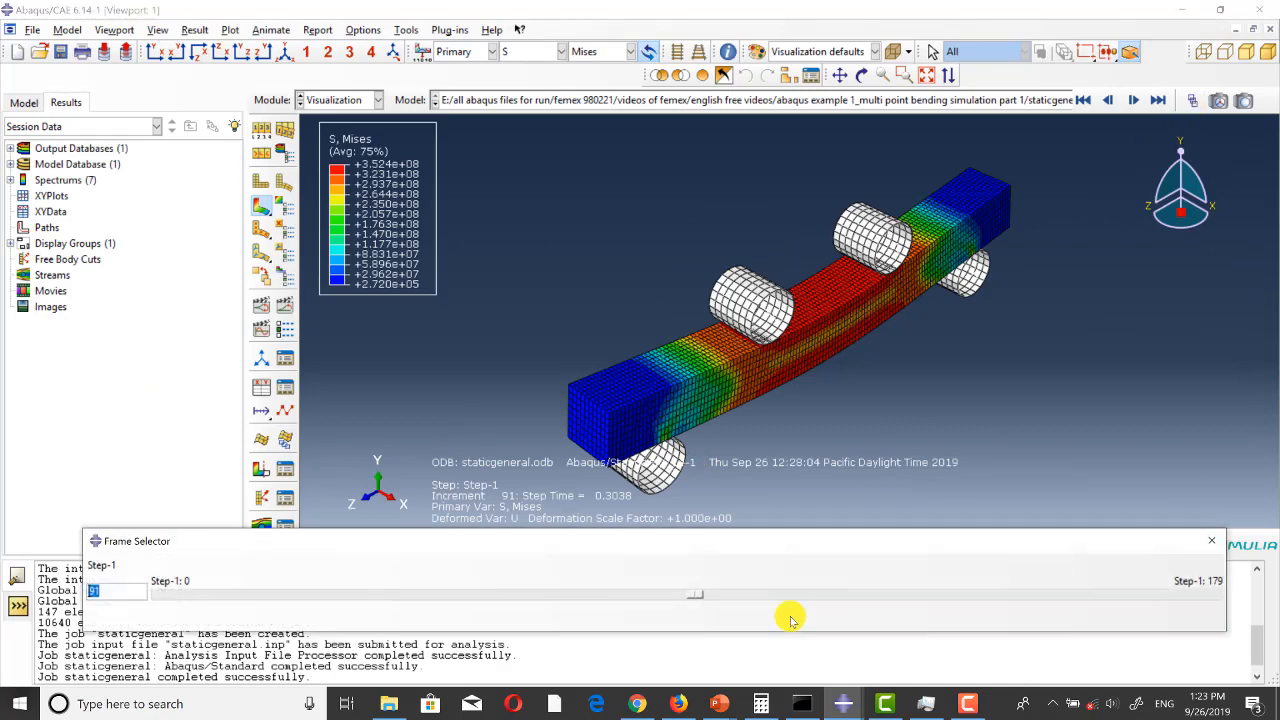
pyautogui.moveTo(694, 594); pyautogui.dragTo(1272, 545)
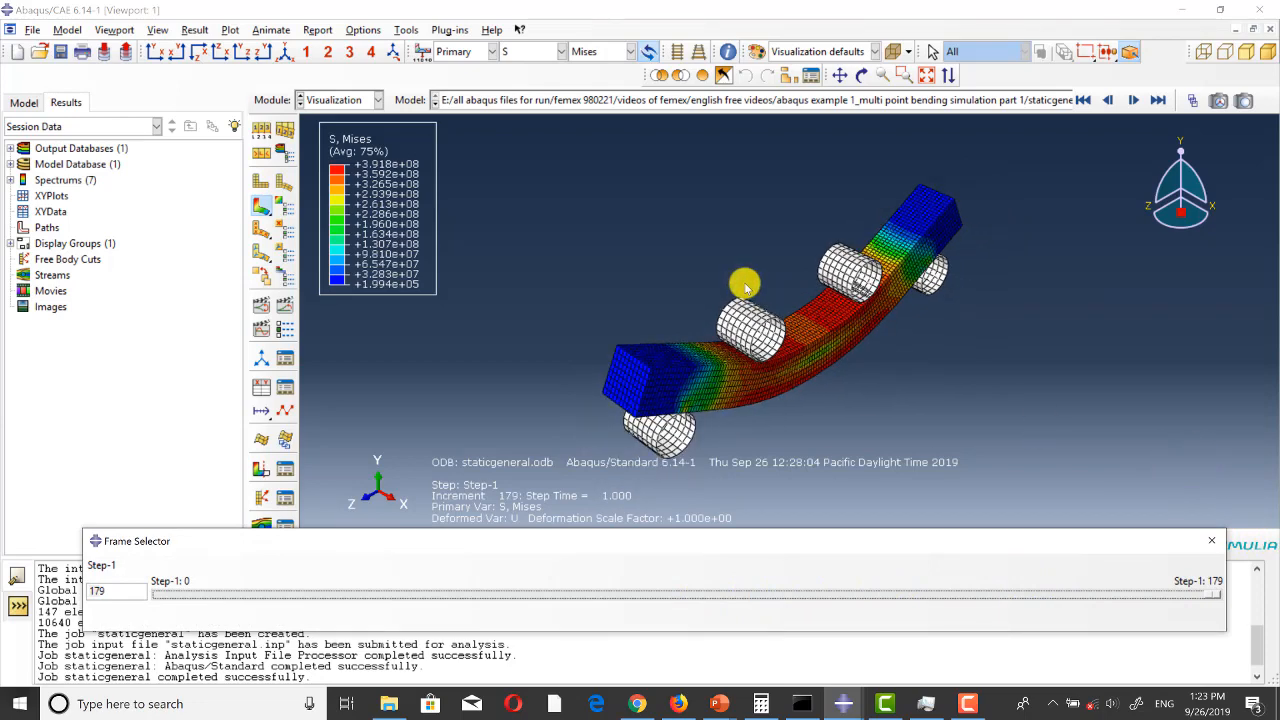
# Step: Show the bent bar and rollers in the Y-Z side view with perspective turned off
pyautogui.keyDown('ctrl'); pyautogui.keyDown('alt'); pyautogui.moveTo(803, 357); pyautogui.dragTo(603, 195); pyautogui.keyUp('alt'); pyautogui.keyUp('ctrl')
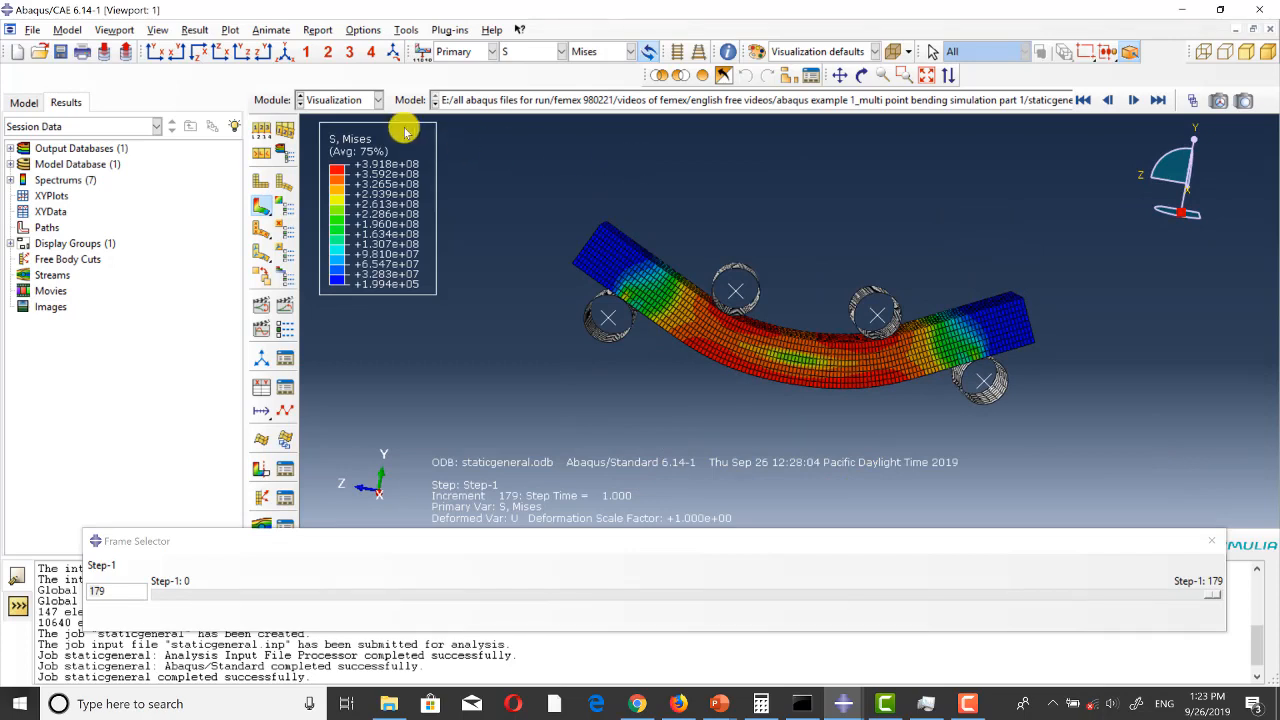
pyautogui.click(156, 52)
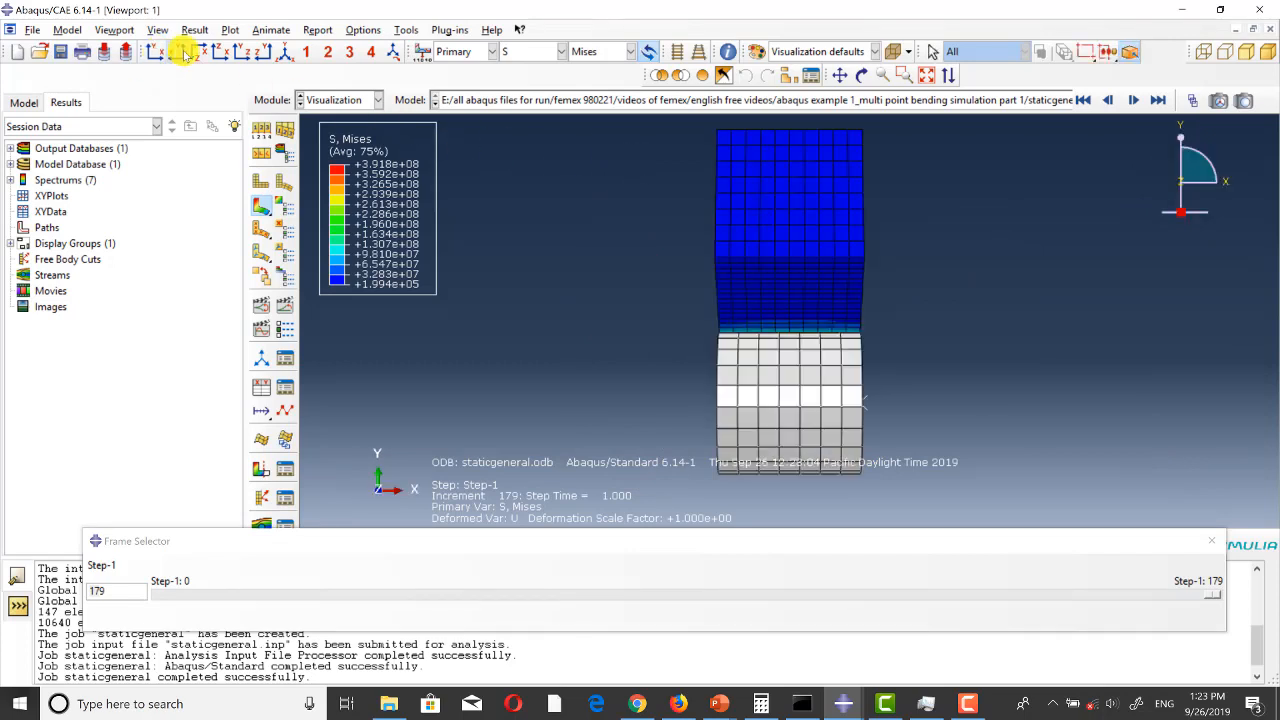
pyautogui.click(196, 52)
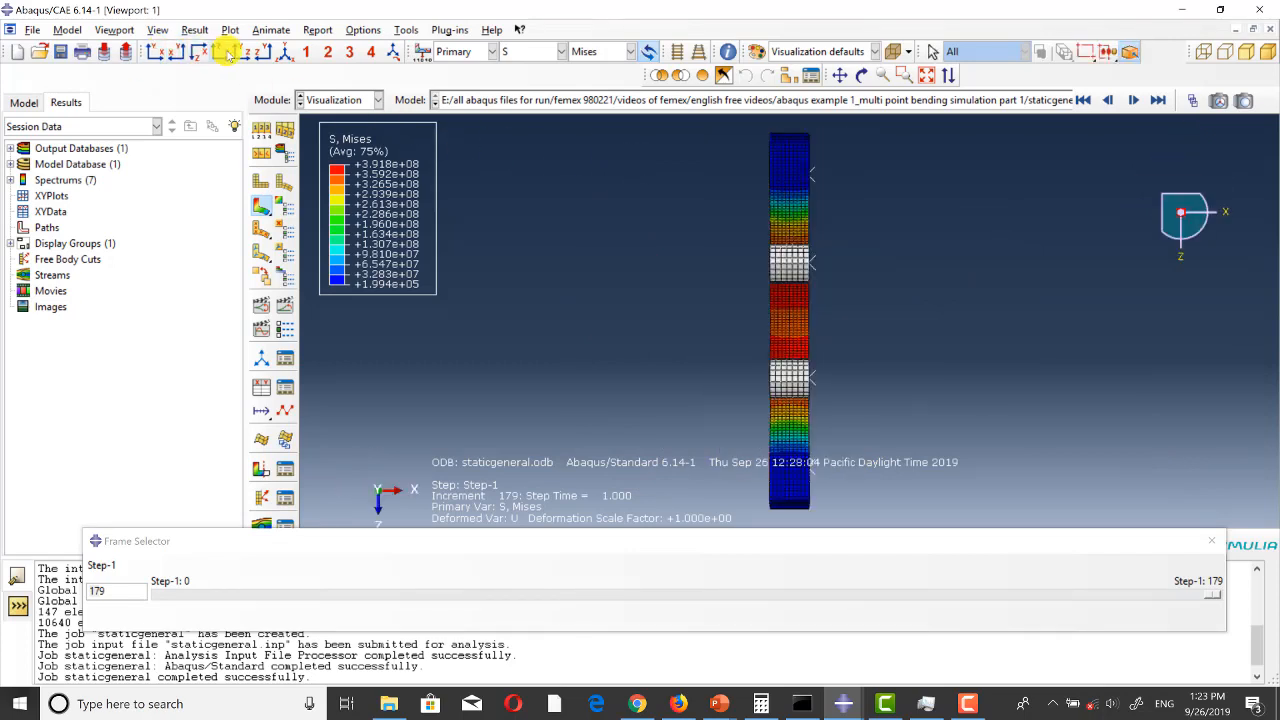
pyautogui.click(219, 52)
pyautogui.click(240, 55)
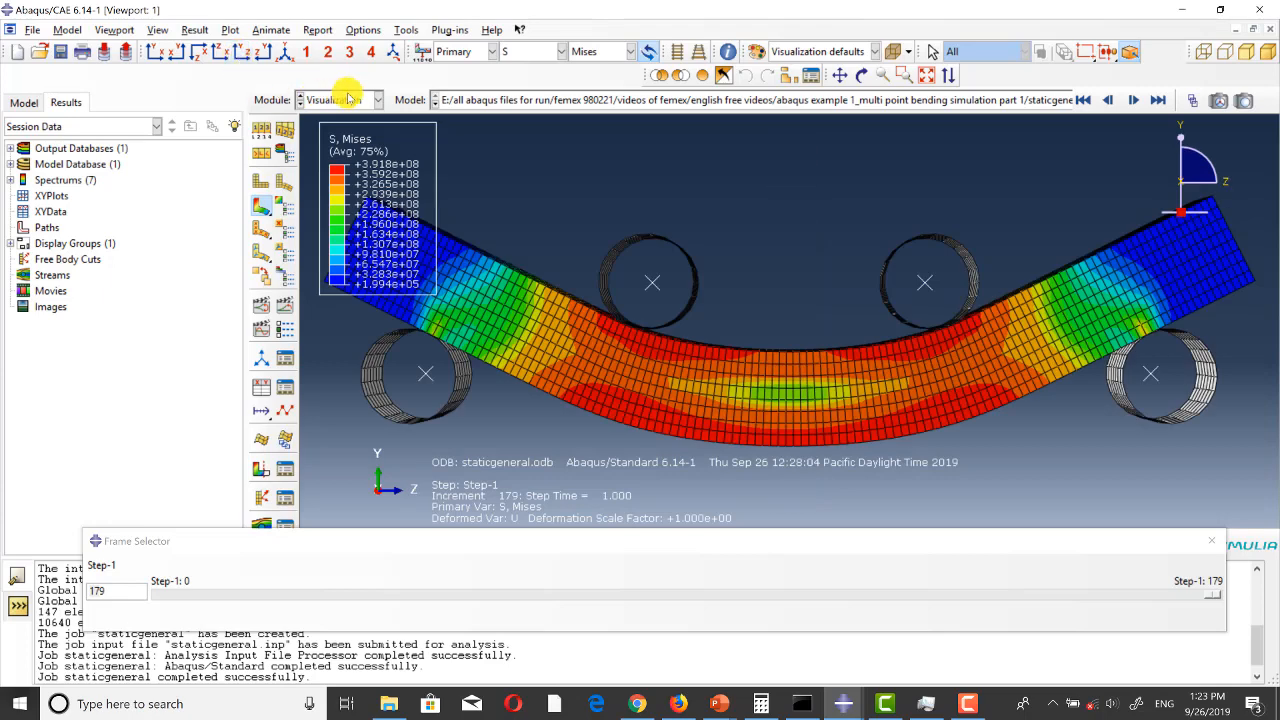
pyautogui.click(678, 55)
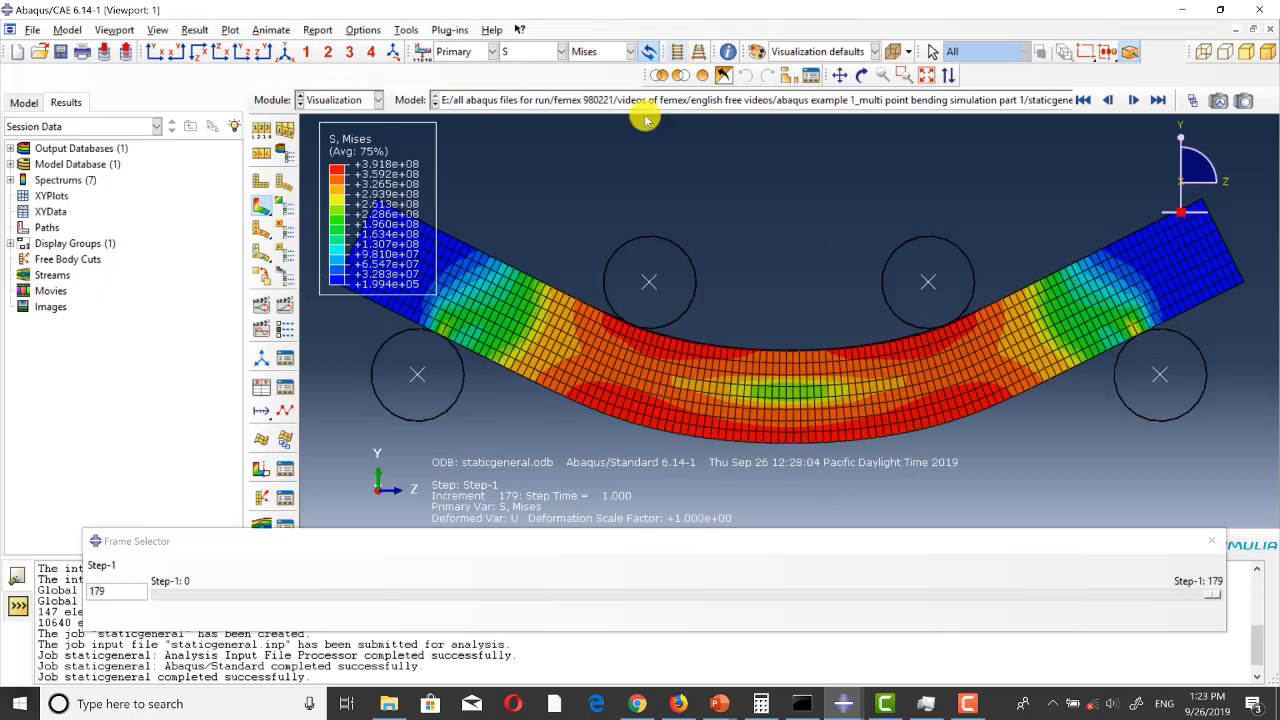
# Step: Limit the visible edges of the contour plot to free edges and display frame 131 of Step-1
pyautogui.click(285, 155)
pyautogui.click(373, 351)
pyautogui.click(300, 537)
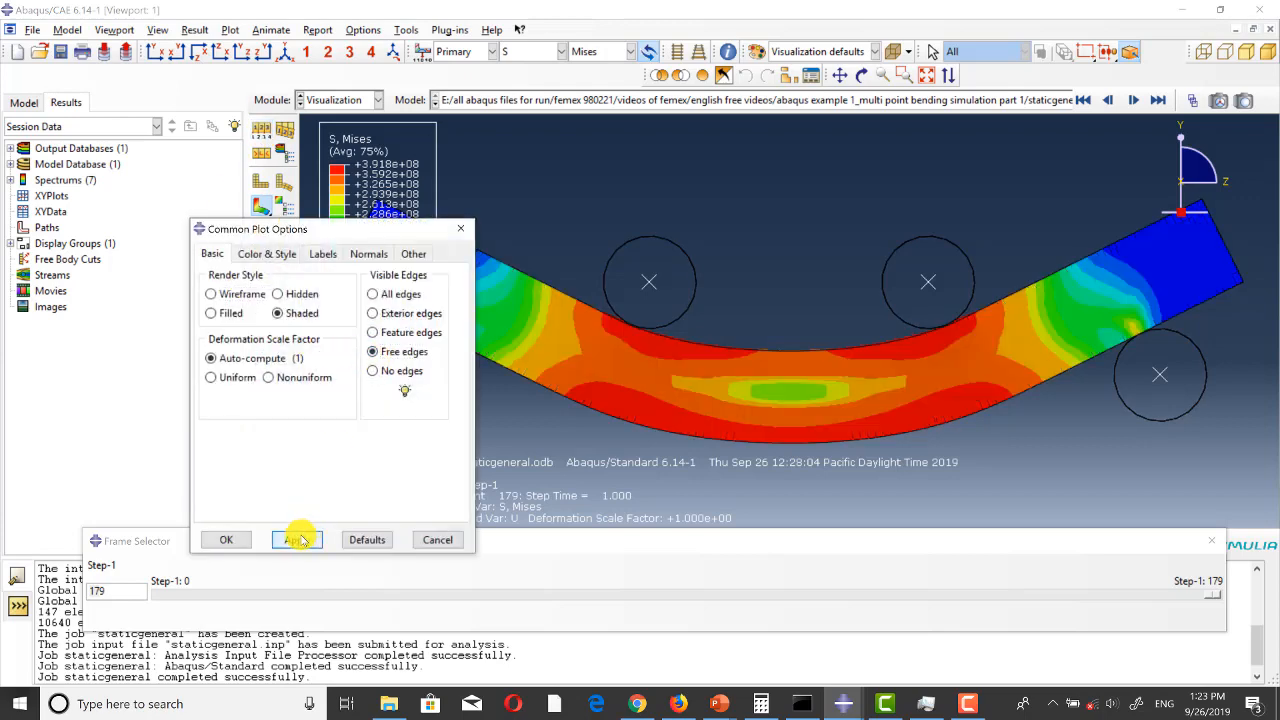
pyautogui.click(225, 540)
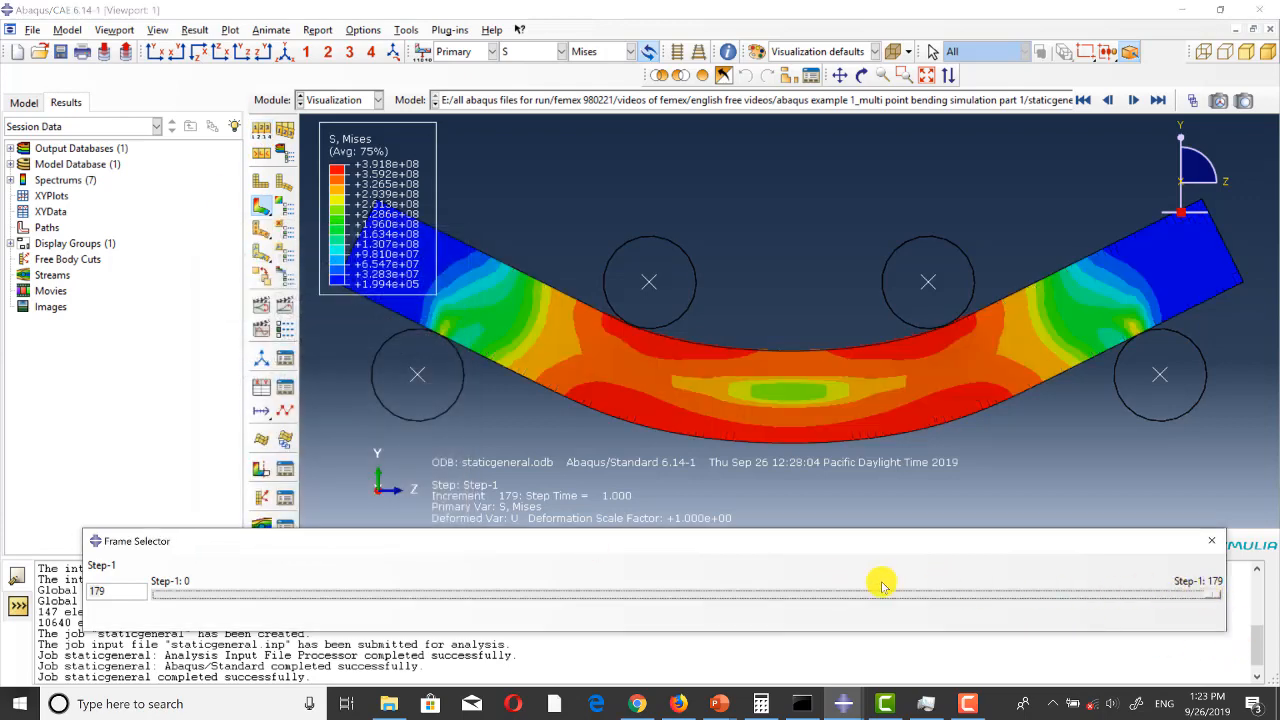
pyautogui.moveTo(1213, 600); pyautogui.dragTo(930, 578)
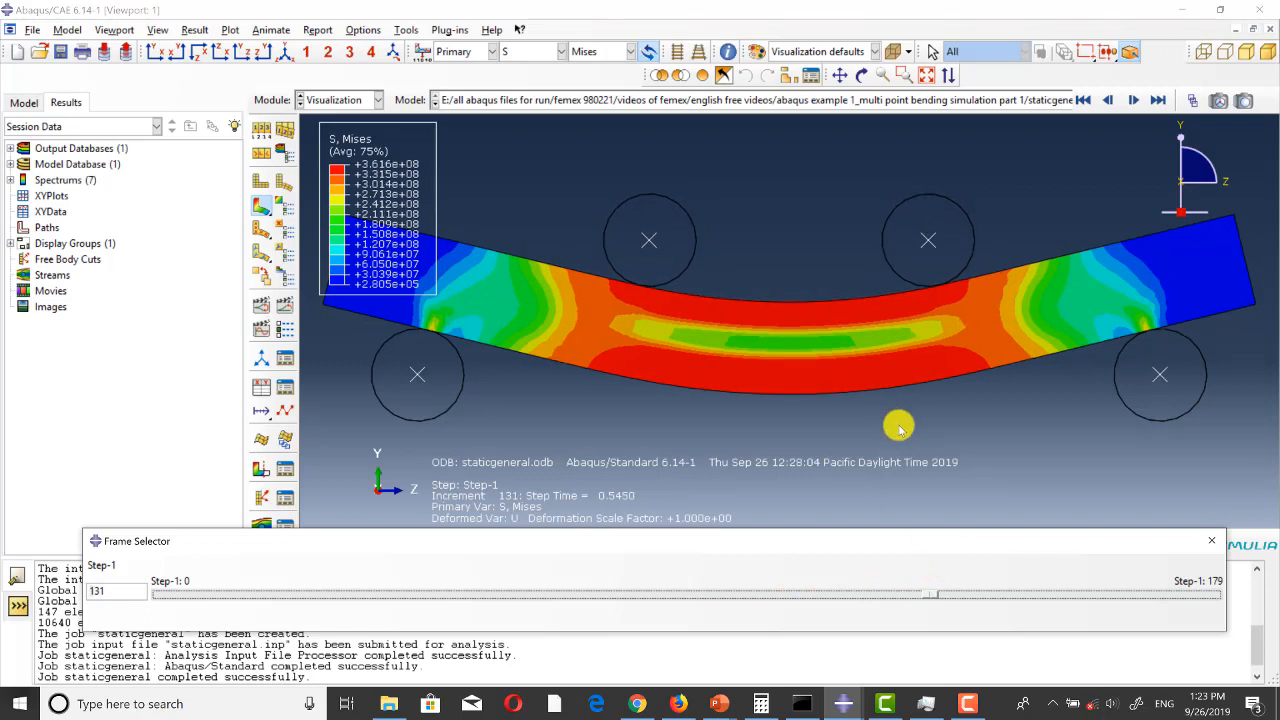
# Step: Display frame 179 of Step-1 and show the CPRESS contact pressure contours on the bar and rollers in an oblique 3D view
pyautogui.moveTo(929, 594); pyautogui.dragTo(1273, 577)
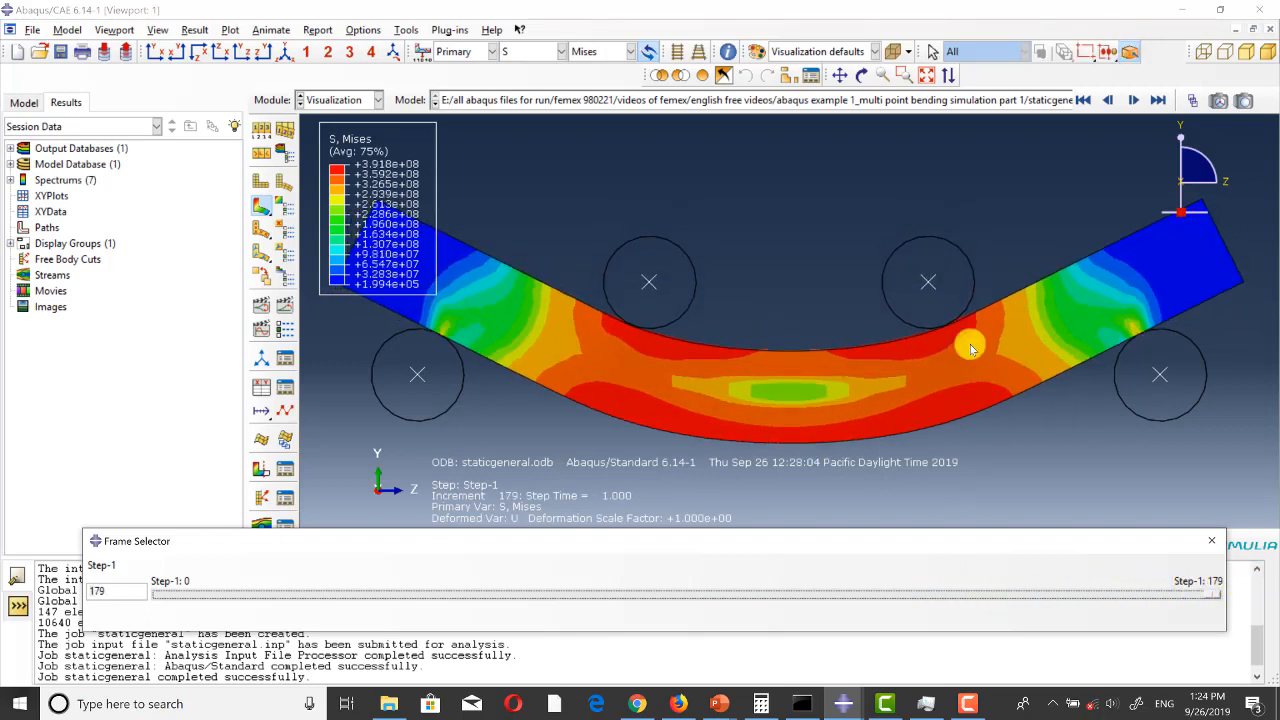
pyautogui.keyDown('ctrl'); pyautogui.keyDown('alt'); pyautogui.moveTo(910, 296); pyautogui.dragTo(829, 357); pyautogui.keyUp('alt'); pyautogui.keyUp('ctrl')
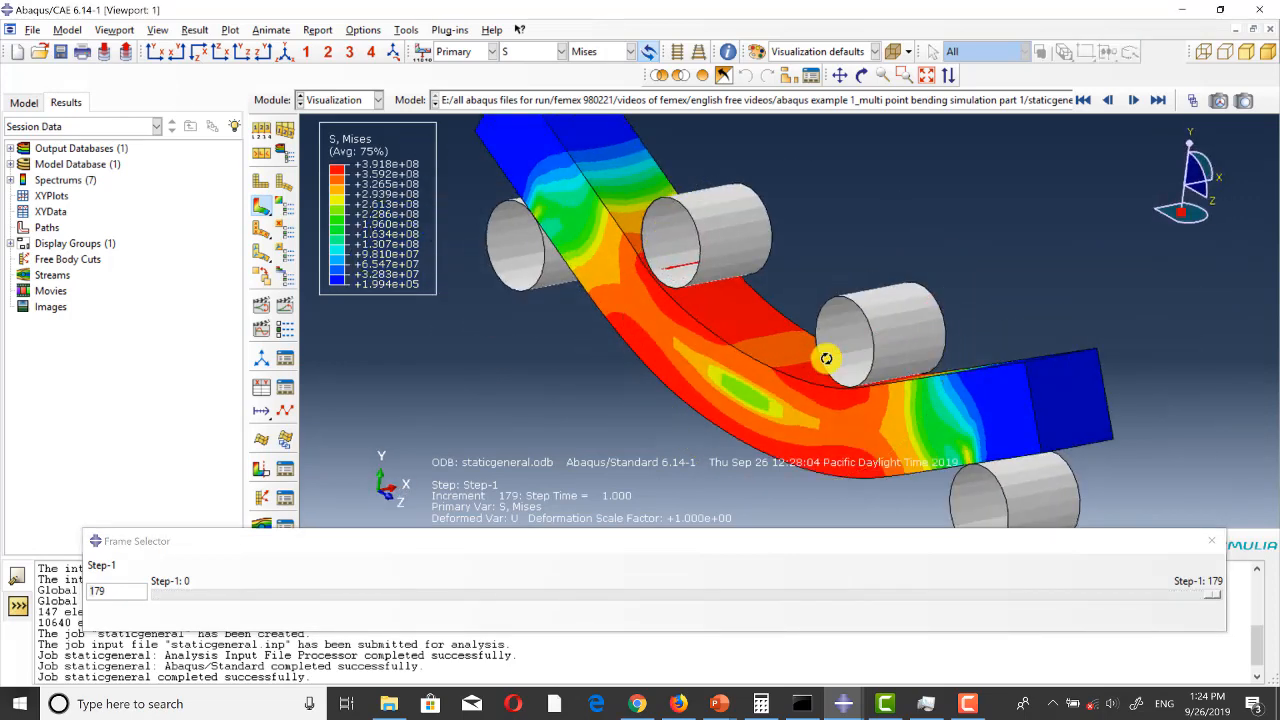
pyautogui.click(528, 52)
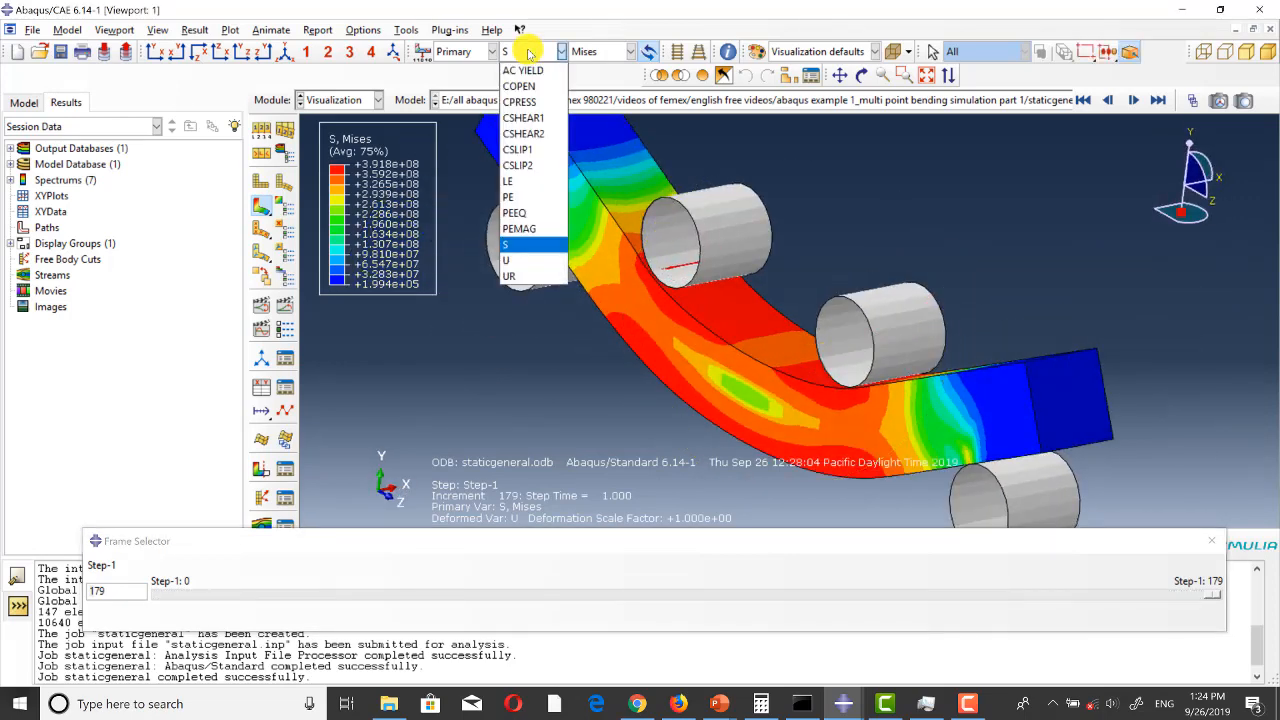
pyautogui.click(521, 101)
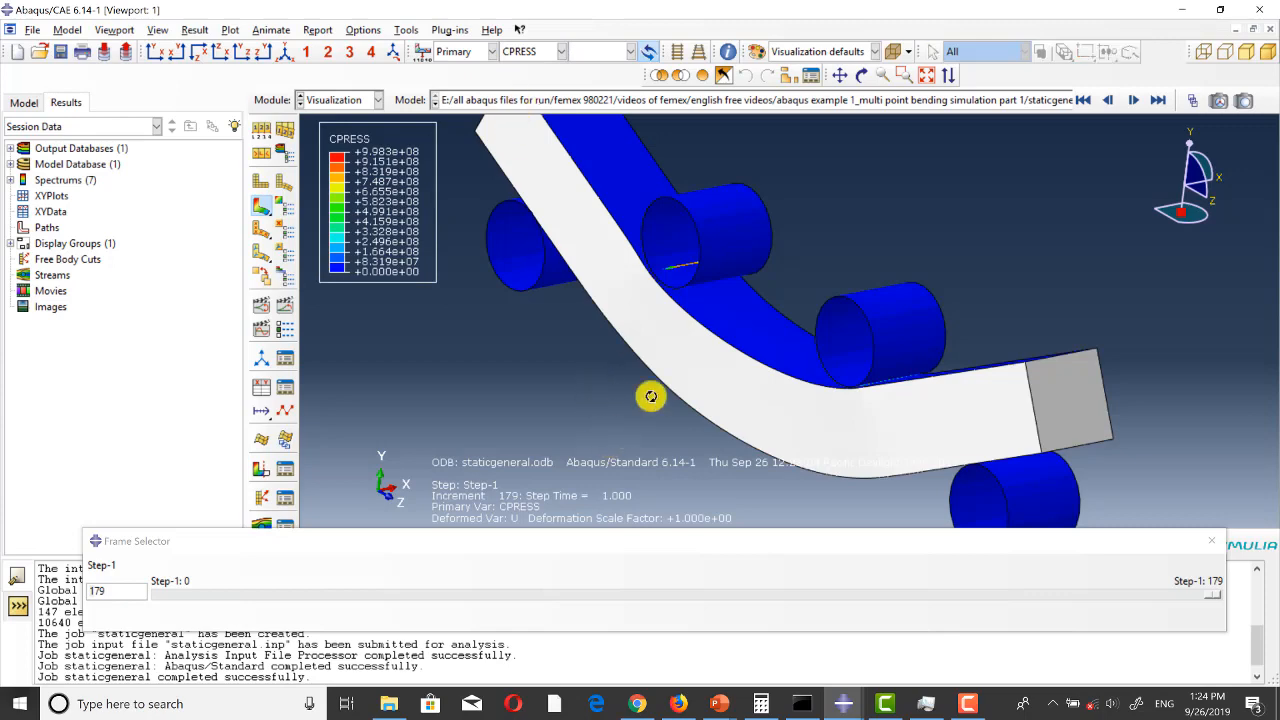
pyautogui.keyDown('ctrl'); pyautogui.keyDown('alt'); pyautogui.moveTo(569, 394); pyautogui.dragTo(806, 292); pyautogui.keyUp('alt'); pyautogui.keyUp('ctrl')
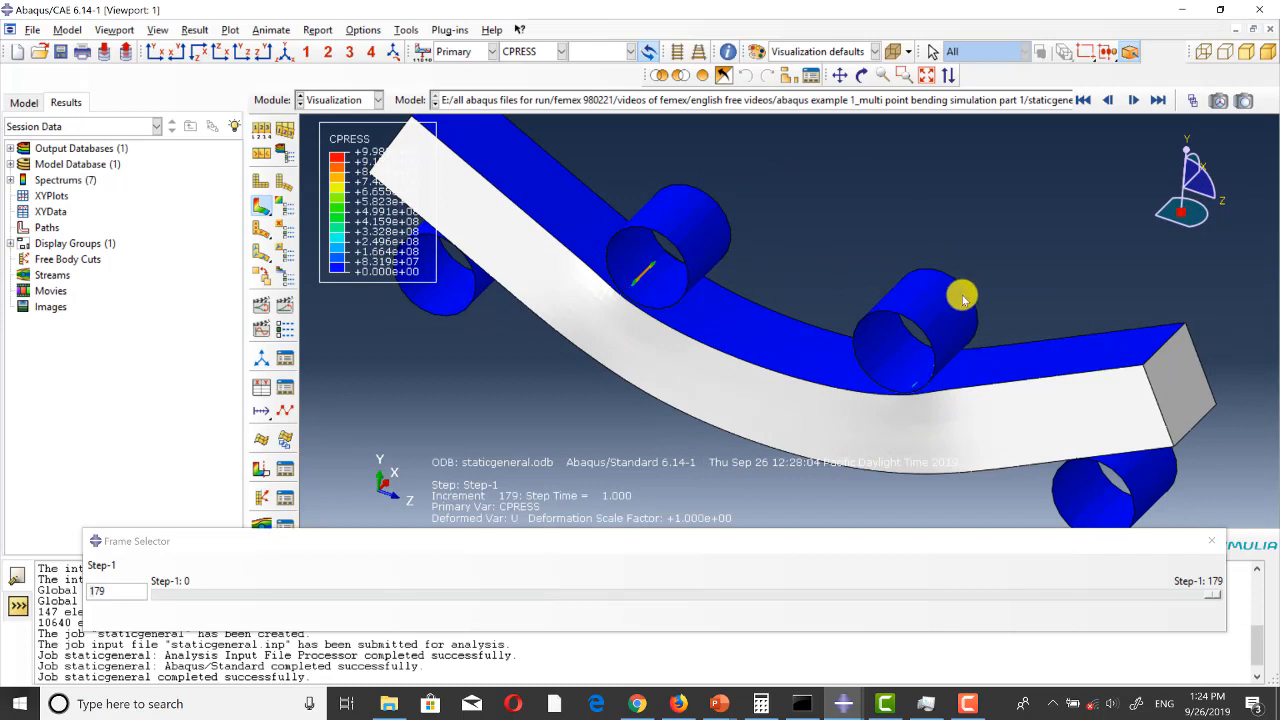
pyautogui.keyDown('ctrl'); pyautogui.keyDown('alt'); pyautogui.moveTo(985, 300); pyautogui.dragTo(800, 229); pyautogui.keyUp('alt'); pyautogui.keyUp('ctrl')
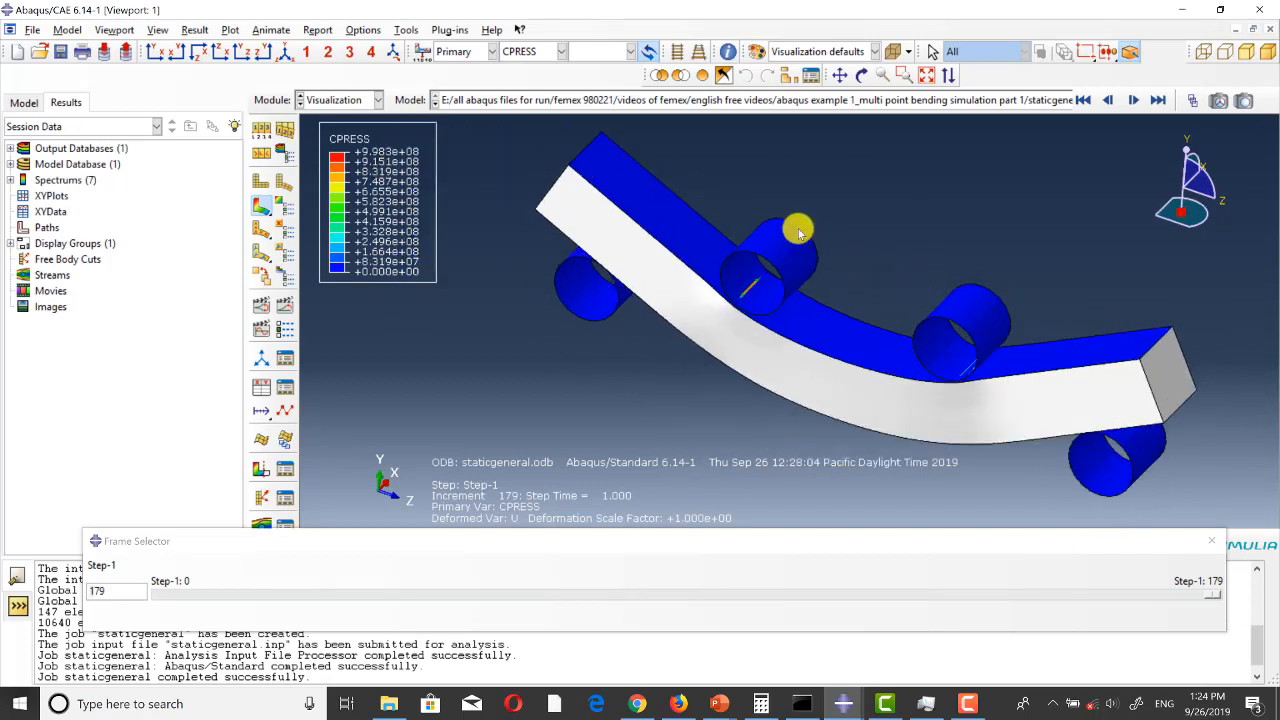
# Step: Show the contact slip contours of the bent bar, first CSLIP1 and then CSLIP2
pyautogui.click(530, 50)
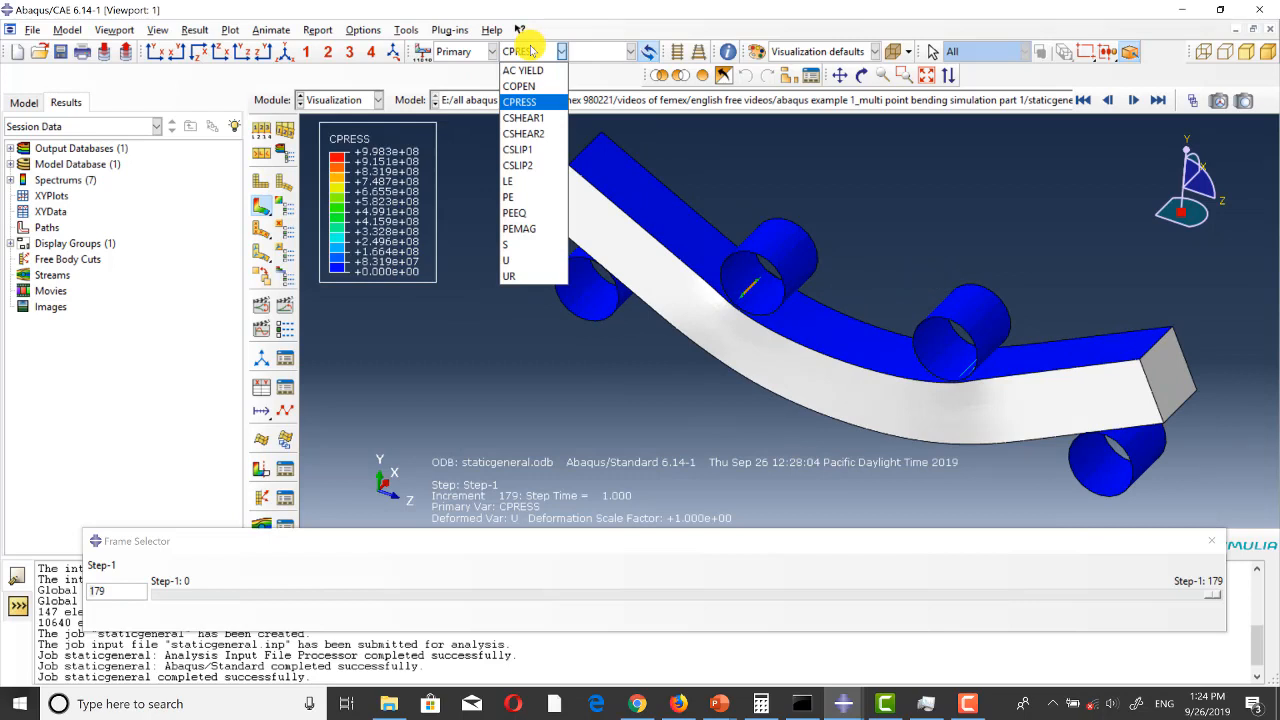
pyautogui.click(533, 149)
pyautogui.click(540, 51)
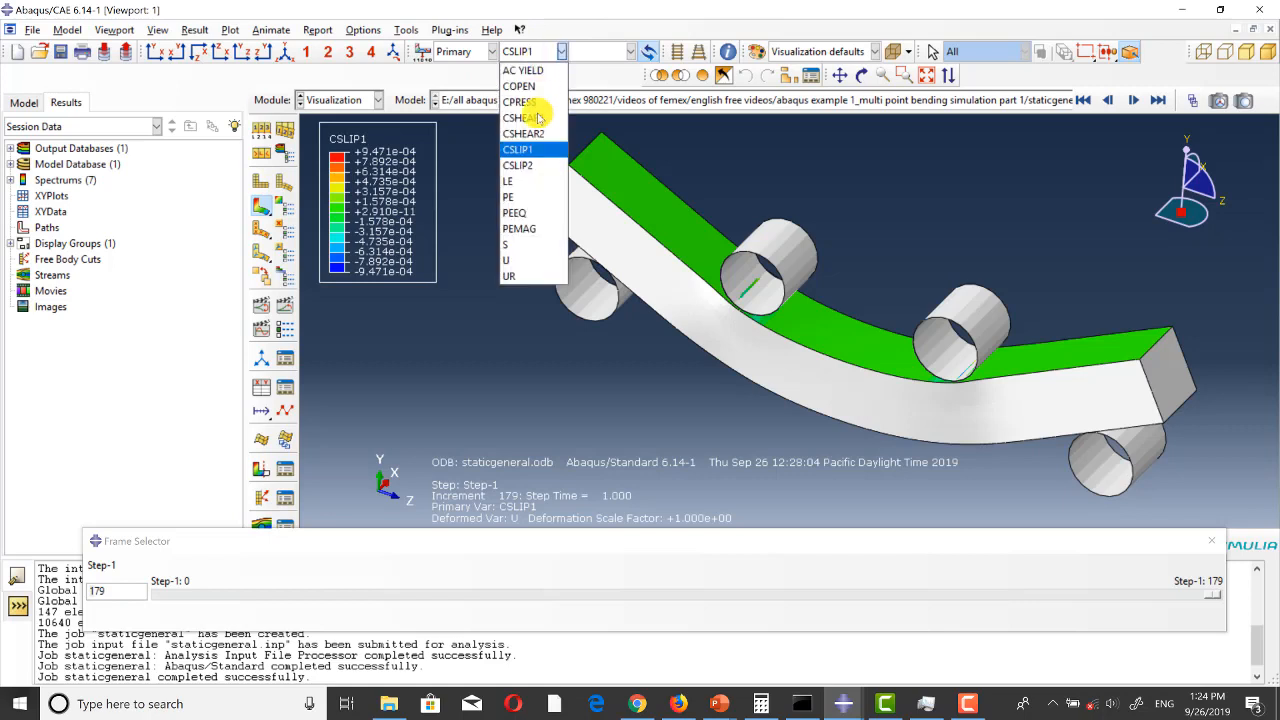
pyautogui.click(535, 165)
# Step: Show the contact shear stress contours on the bar and rollers, first CSHEAR2 and then CSHEAR1
pyautogui.click(530, 52)
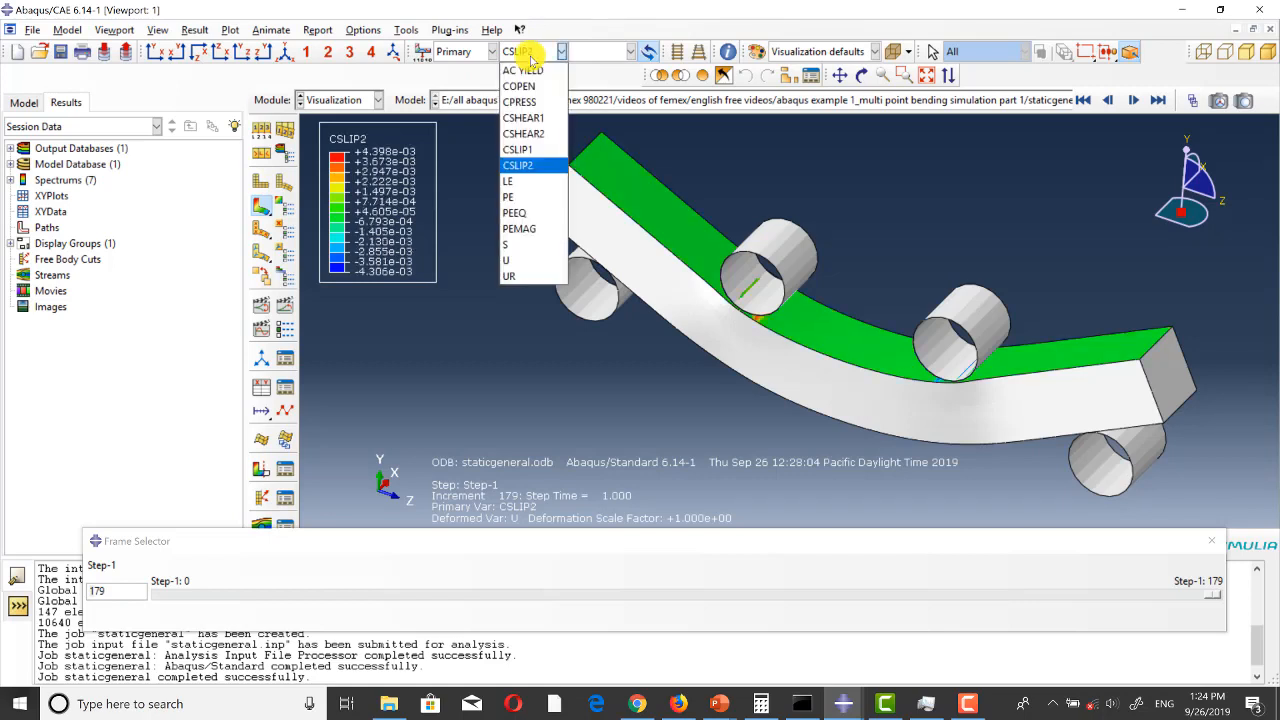
pyautogui.click(525, 133)
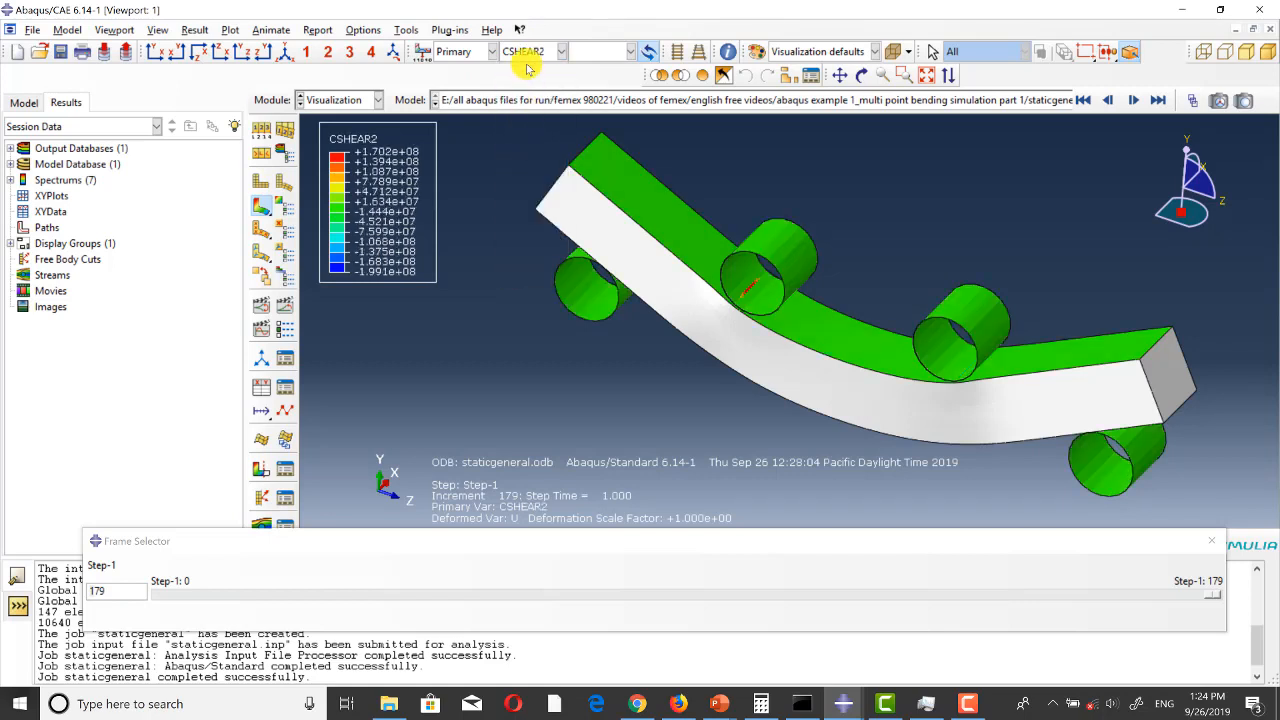
pyautogui.click(527, 51)
pyautogui.click(525, 133)
# Step: Show the COPEN contact opening contours, followed by the AC YIELD contours to examine the actively yielding regions of the bar
pyautogui.click(527, 53)
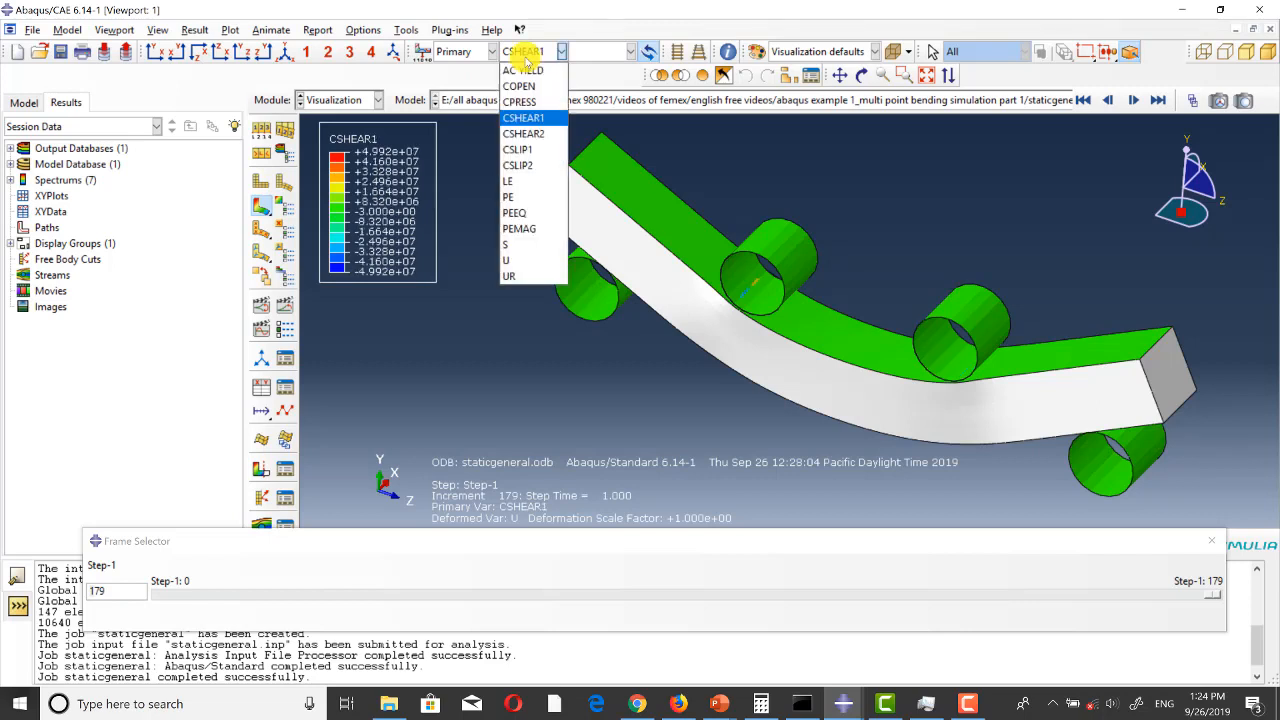
pyautogui.click(523, 87)
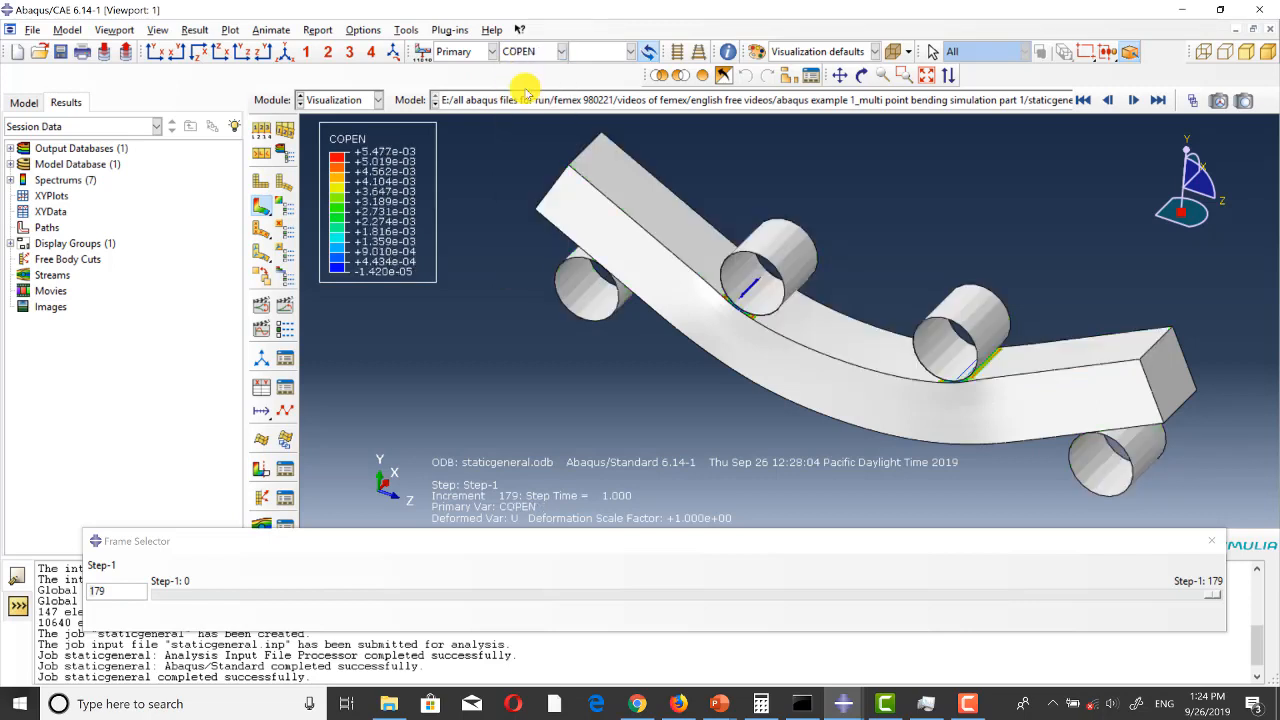
pyautogui.click(533, 52)
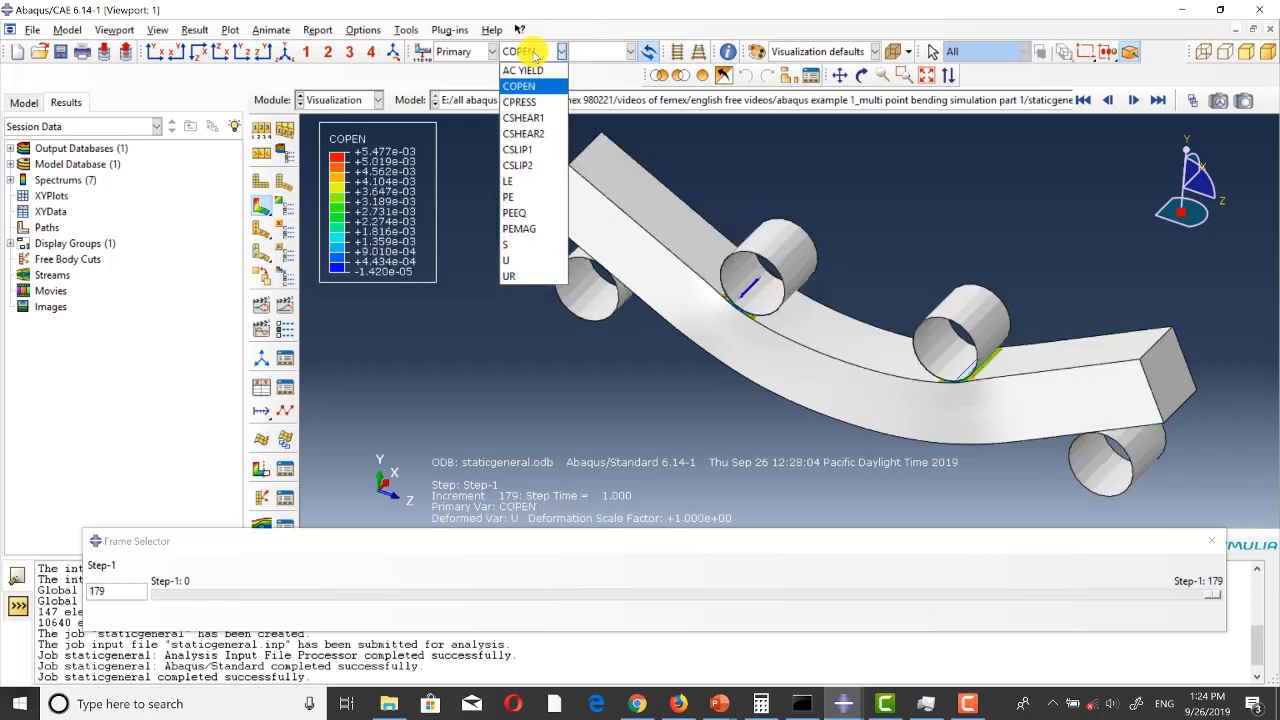
pyautogui.click(534, 71)
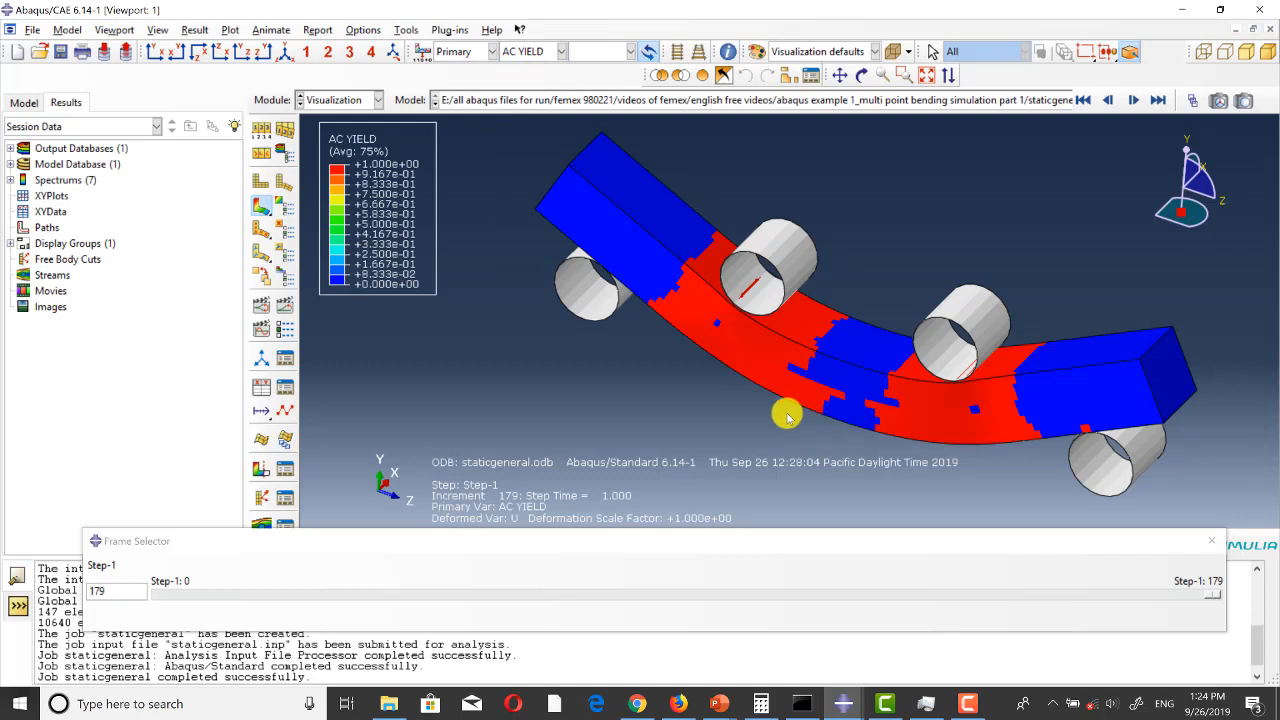
pyautogui.keyDown('ctrl'); pyautogui.keyDown('alt'); pyautogui.moveTo(803, 448); pyautogui.dragTo(676, 413); pyautogui.keyUp('alt'); pyautogui.keyUp('ctrl')
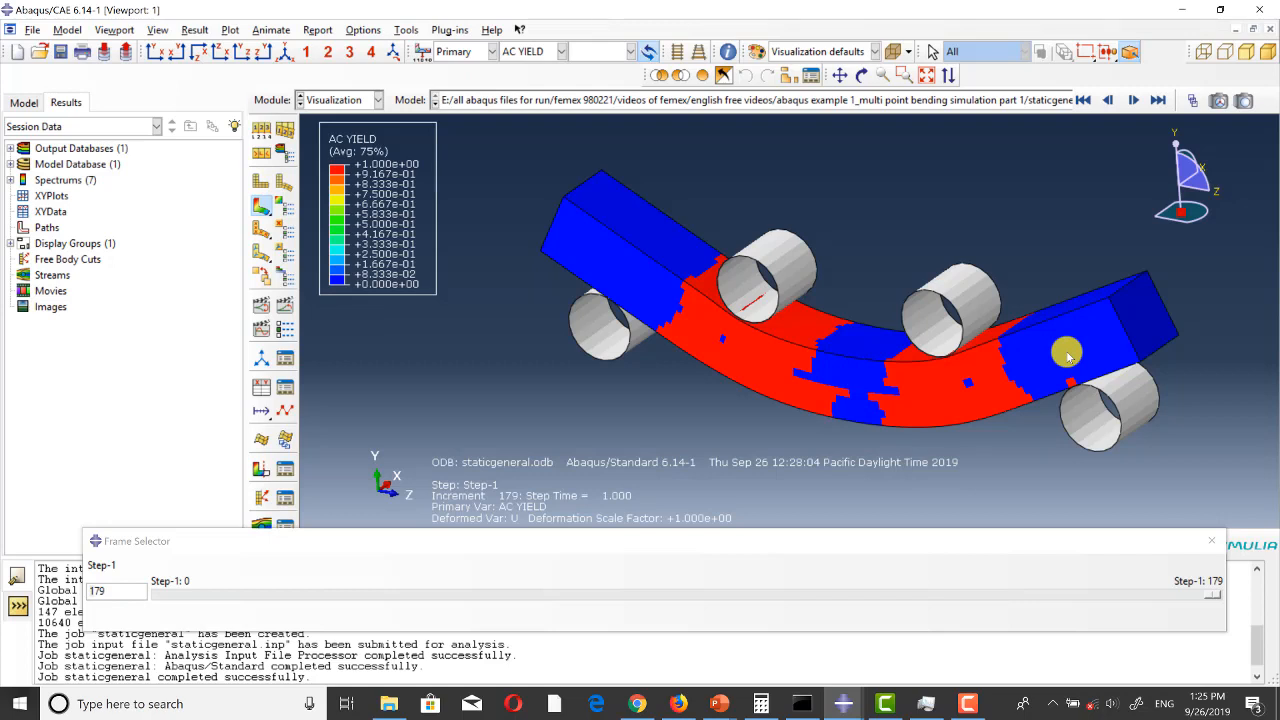
# Step: Plot the RF2 reaction force history of ROLLER-1-LIN-2-2 node 169 in SET-1 from the staticgeneral.odb history output
pyautogui.click(10, 148)
pyautogui.click(24, 164)
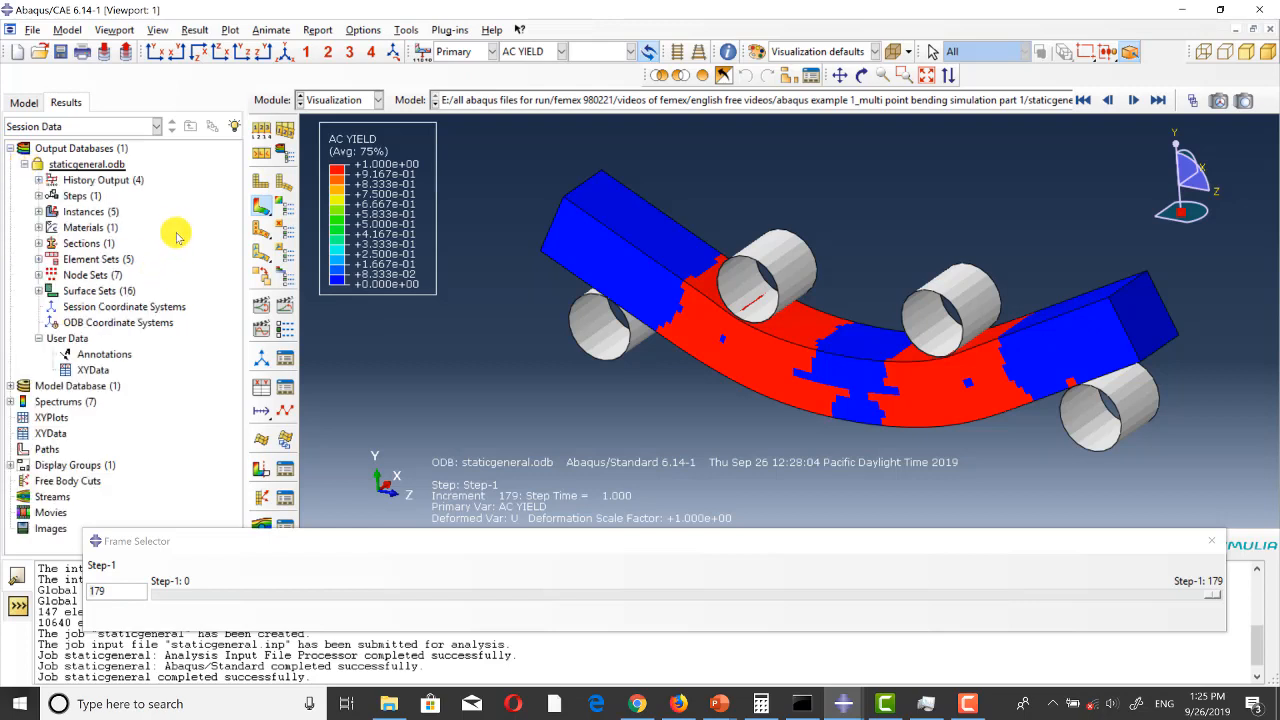
pyautogui.click(38, 180)
pyautogui.moveTo(246, 354); pyautogui.dragTo(473, 346)
pyautogui.click(318, 212)
pyautogui.rightClick(318, 213)
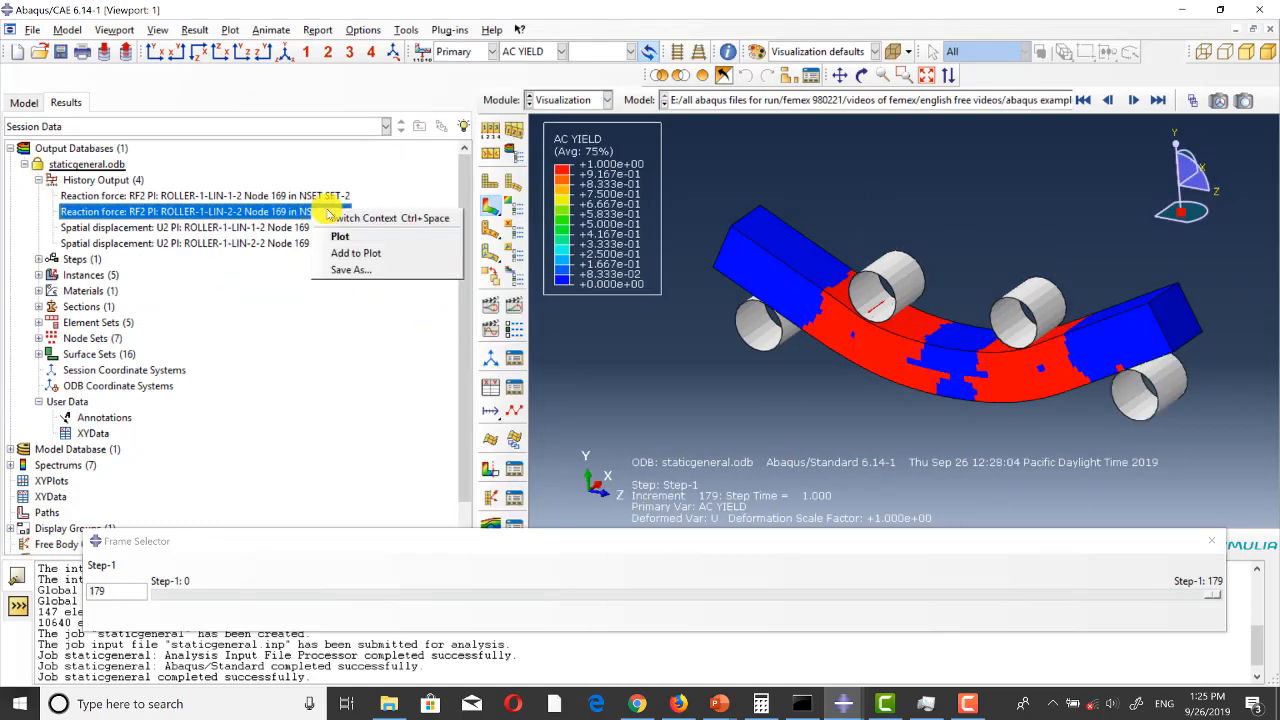
pyautogui.click(355, 238)
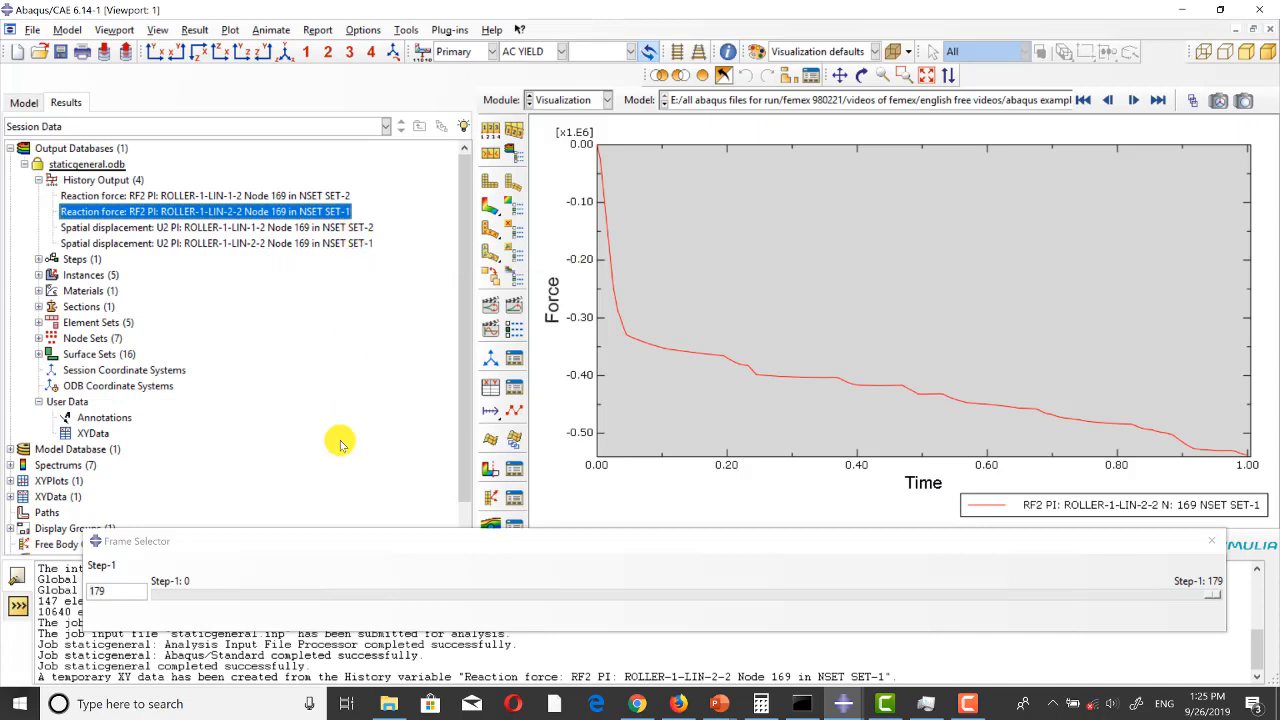
# Step: Add the RF2 reaction force history of ROLLER-1-LIN-1-2 node 169 in SET-2 to the current force-time plot
pyautogui.click(290, 196)
pyautogui.rightClick(291, 197)
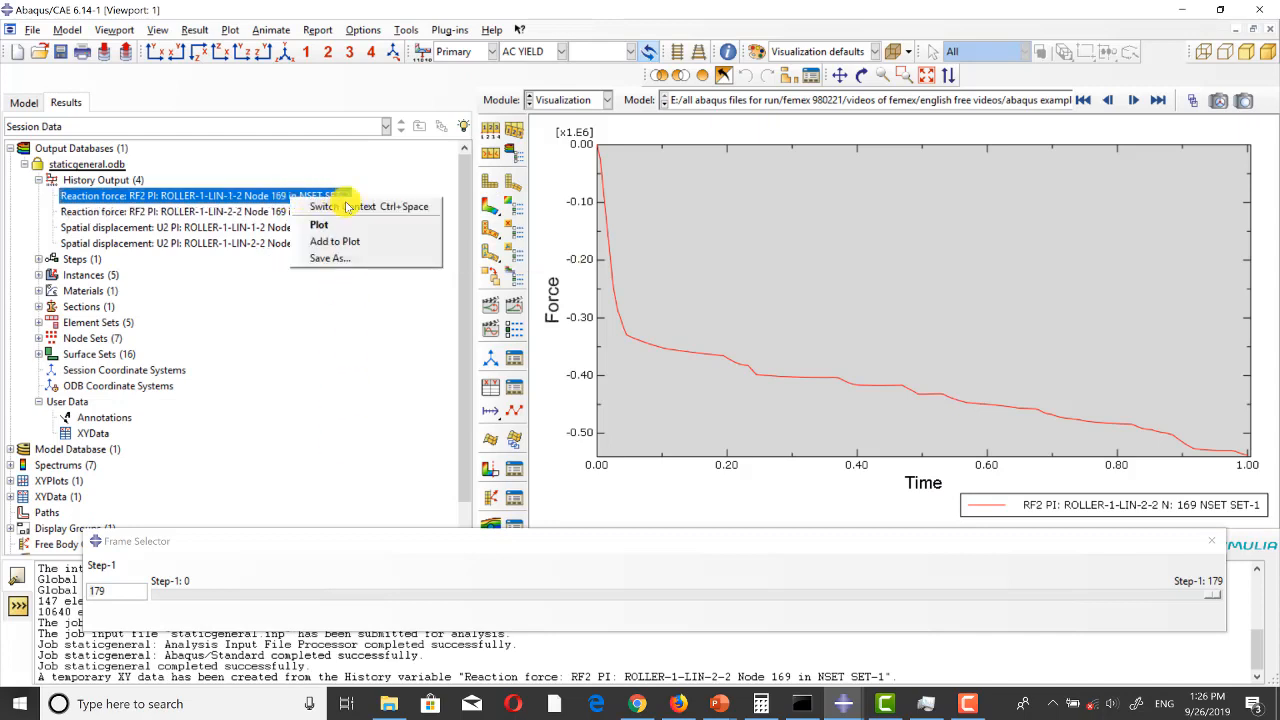
pyautogui.click(350, 242)
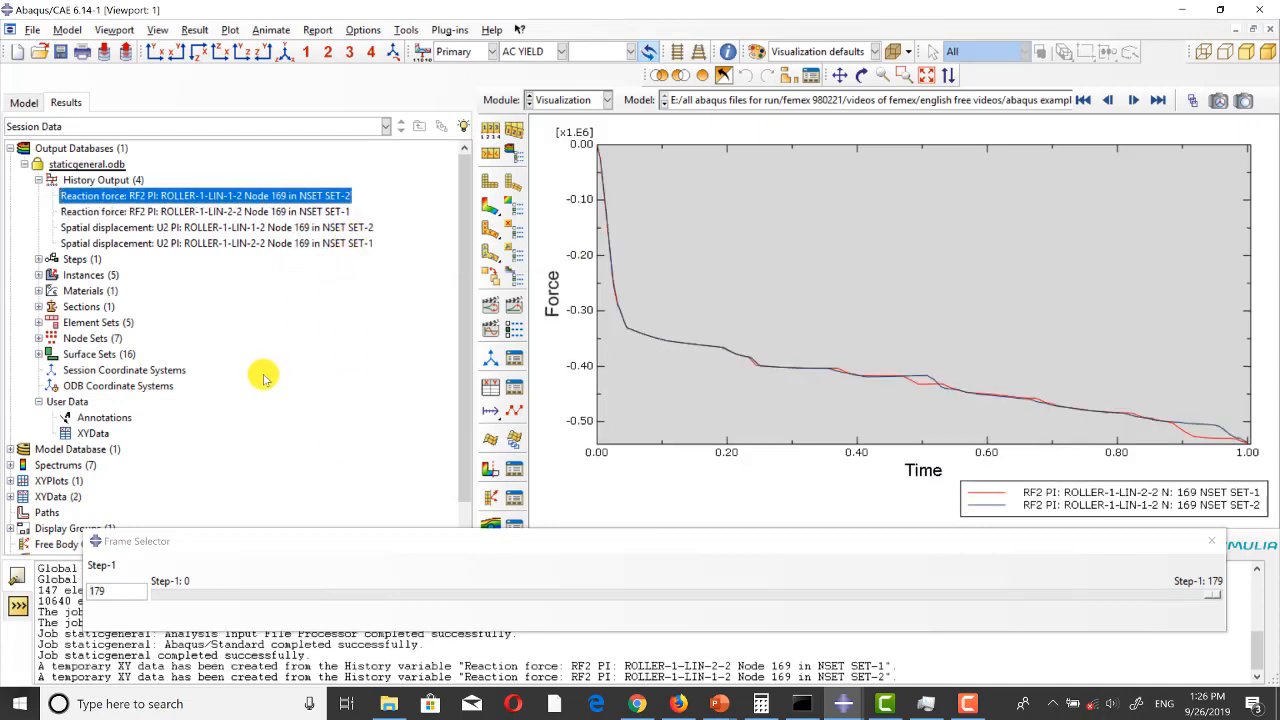
# Step: Compare the two rollers' RF2 reaction force curves closely over the step time
pyautogui.scroll(1, 689, 296)
pyautogui.scroll(-4, 851, 371)
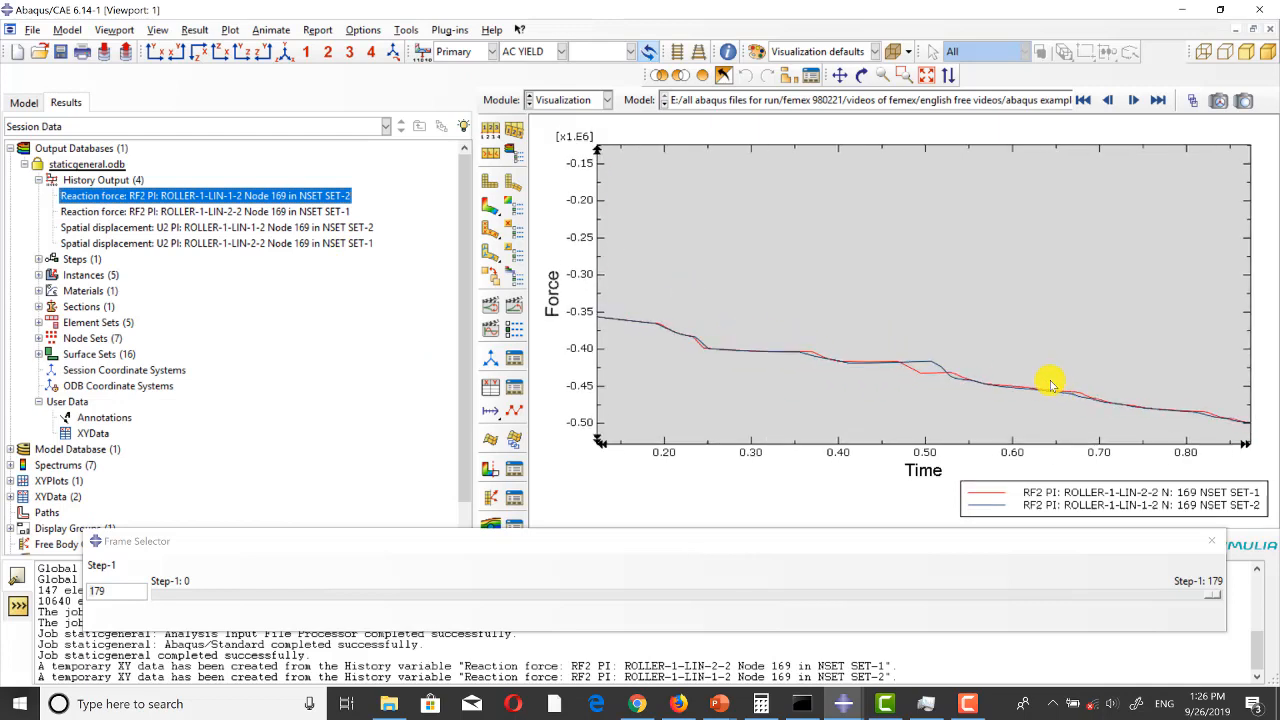
pyautogui.scroll(4, 905, 358)
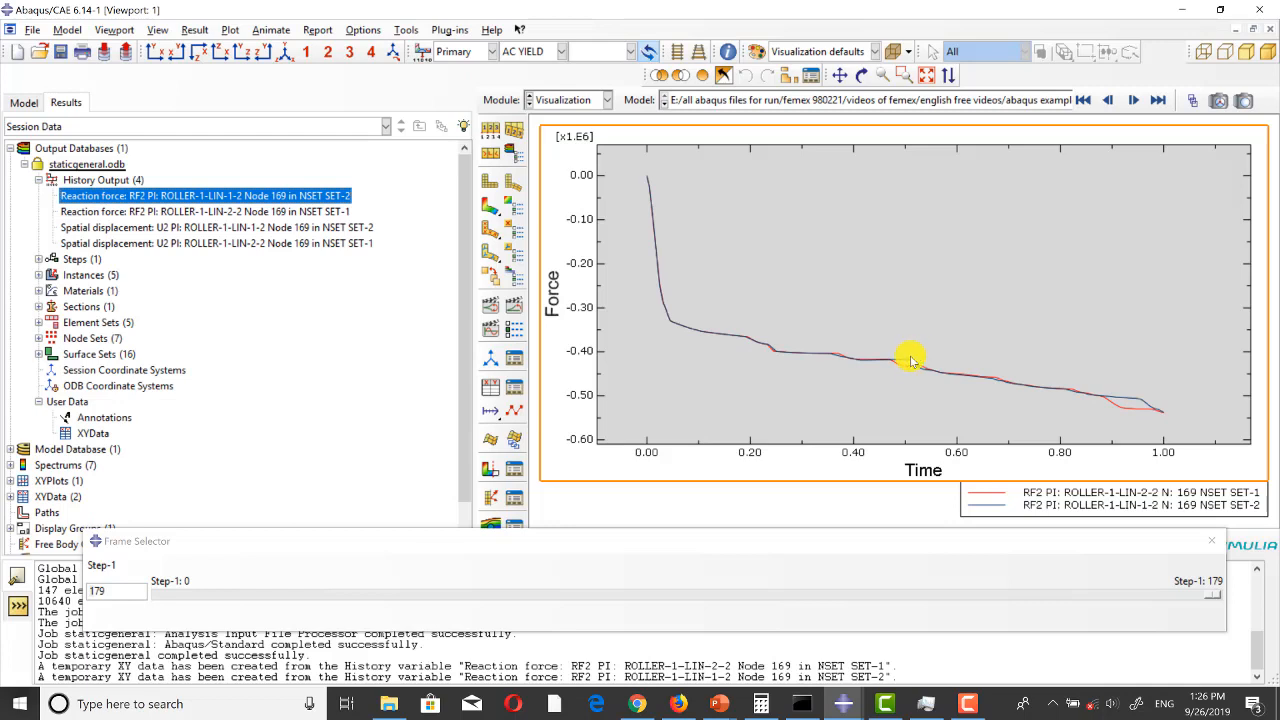
pyautogui.scroll(3, 905, 352)
pyautogui.scroll(-1, 815, 320)
pyautogui.scroll(-4, 800, 325)
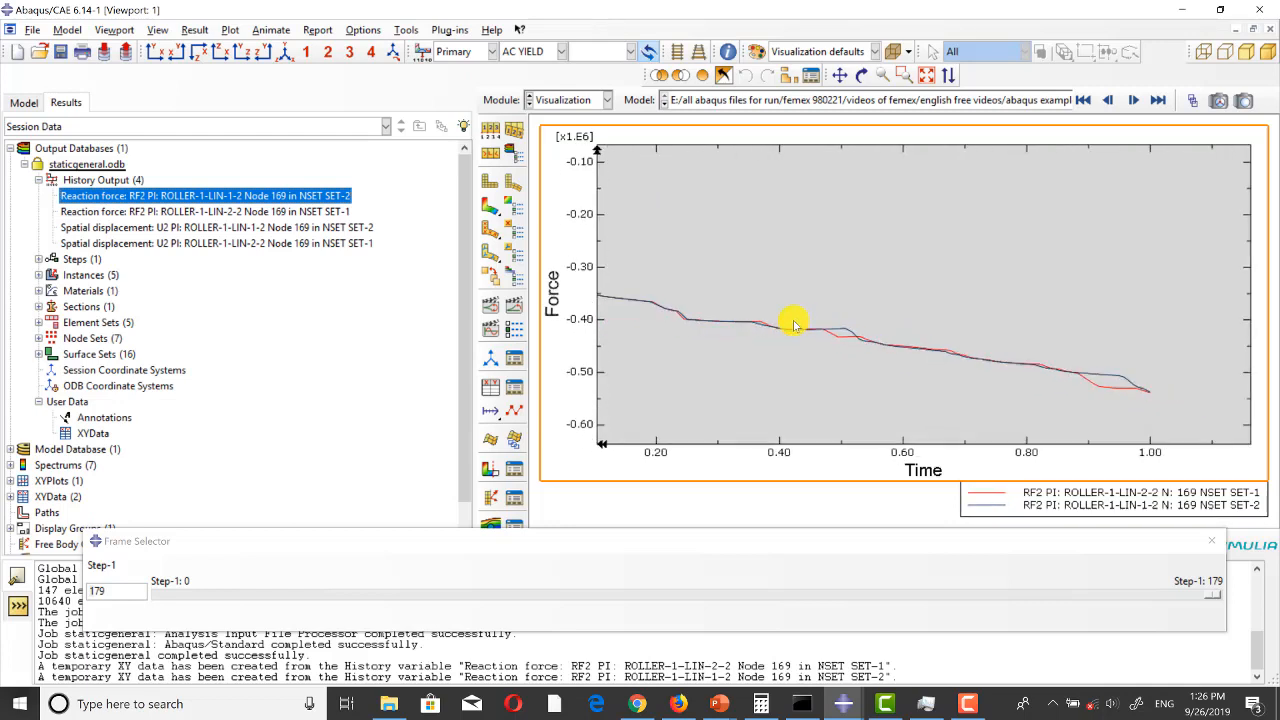
pyautogui.scroll(3, 905, 335)
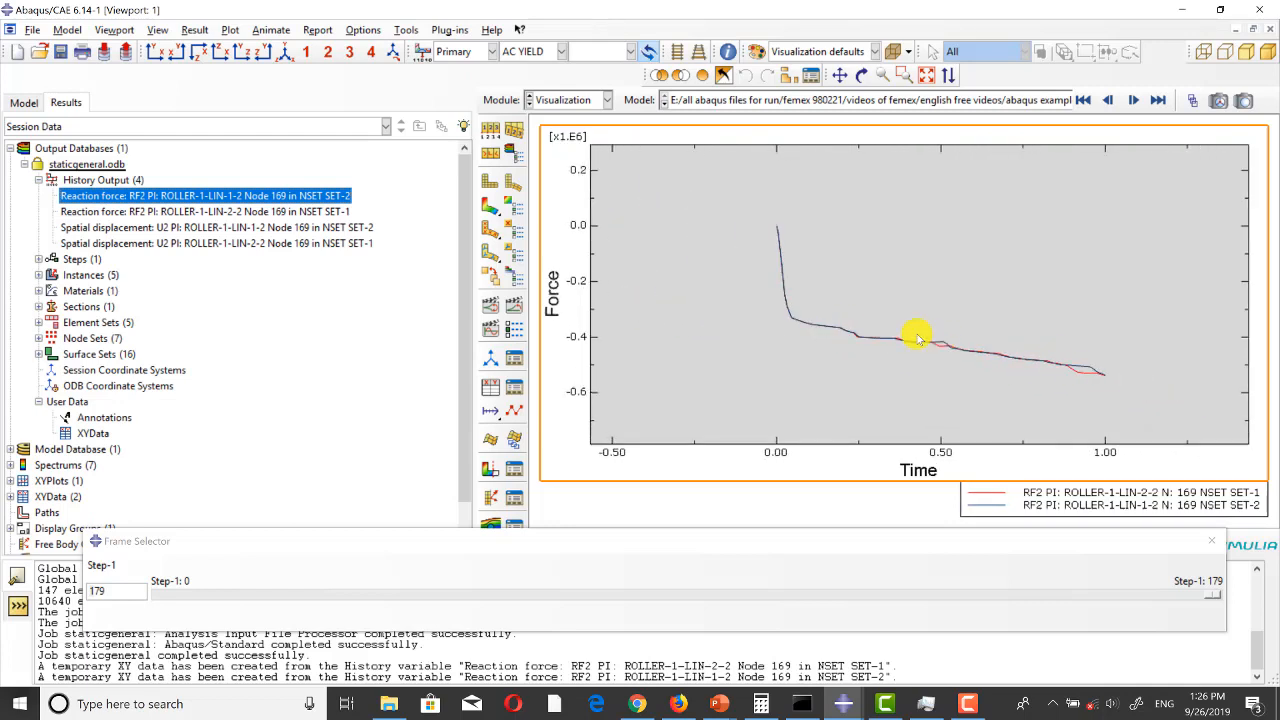